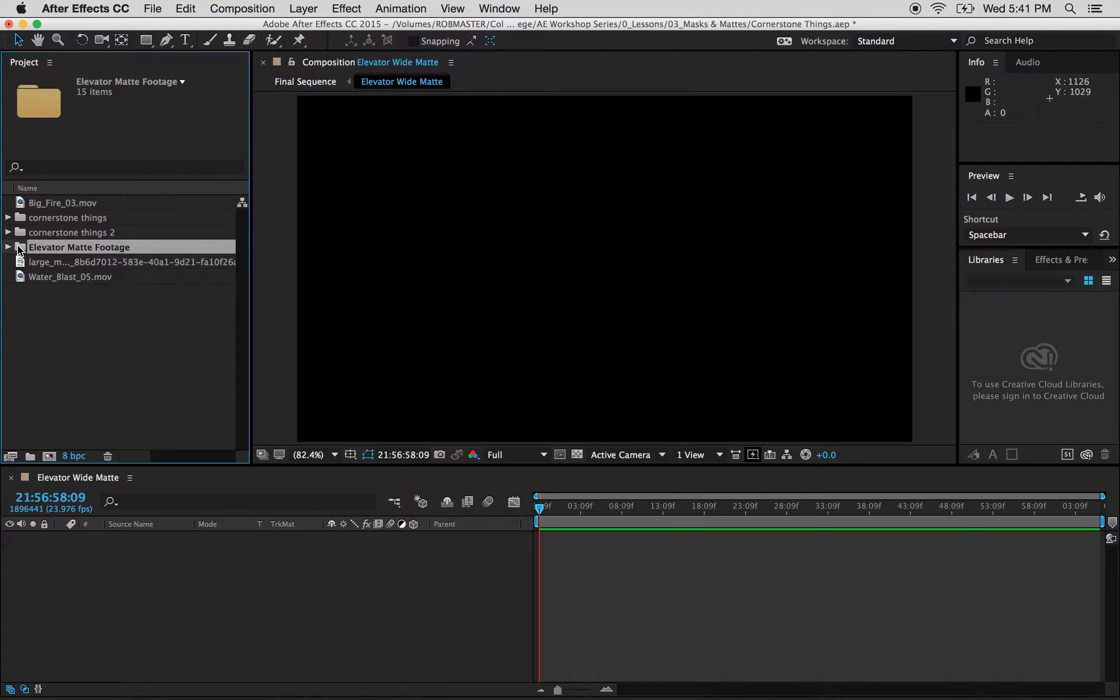
Step: Expand the Elevator Matte Footage folder and preview the clips P1040525.MOV, P1040526.MOV and P1040527.MOV
left_click(8, 247)
scroll(166, 307, "down", 2)
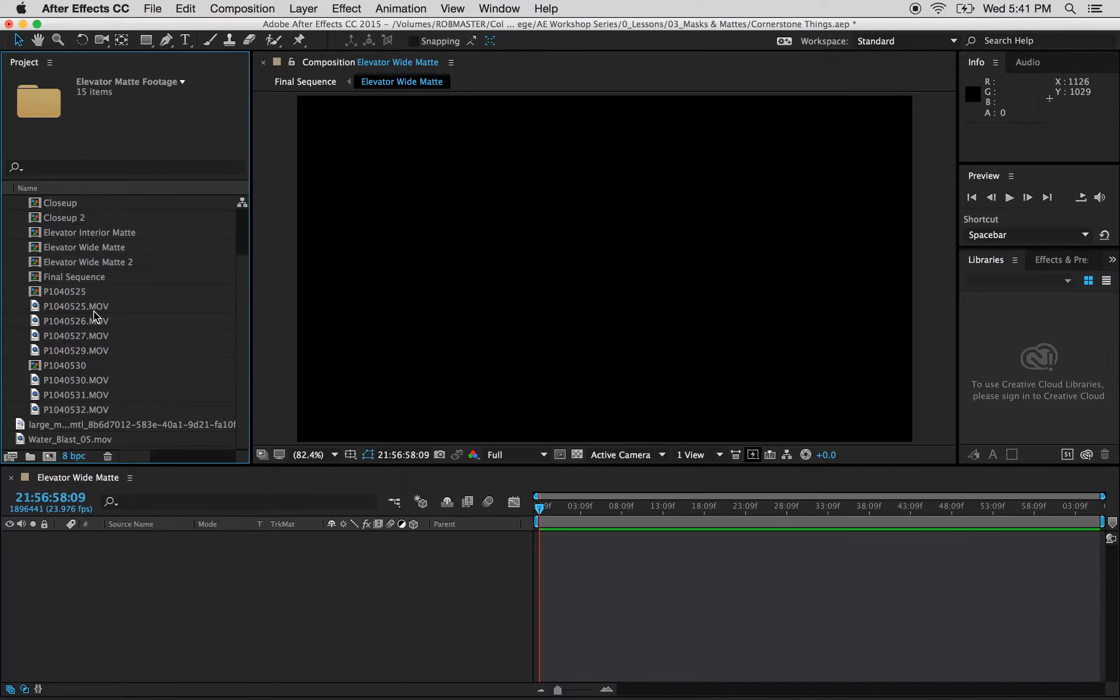
double_click(95, 307)
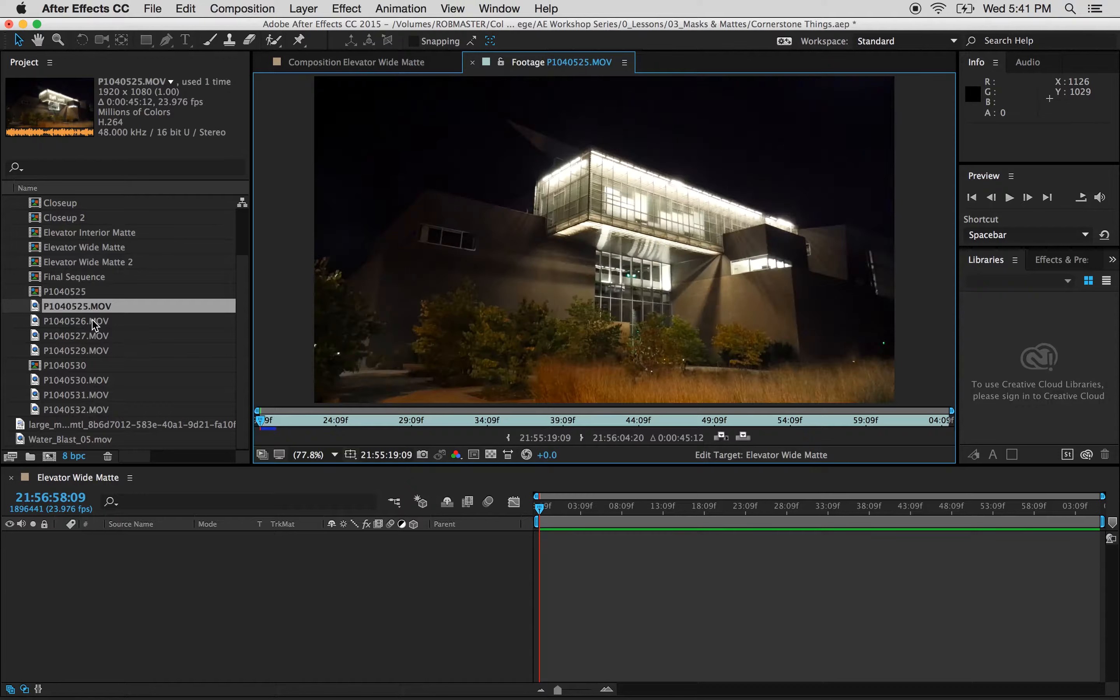
double_click(92, 321)
double_click(88, 337)
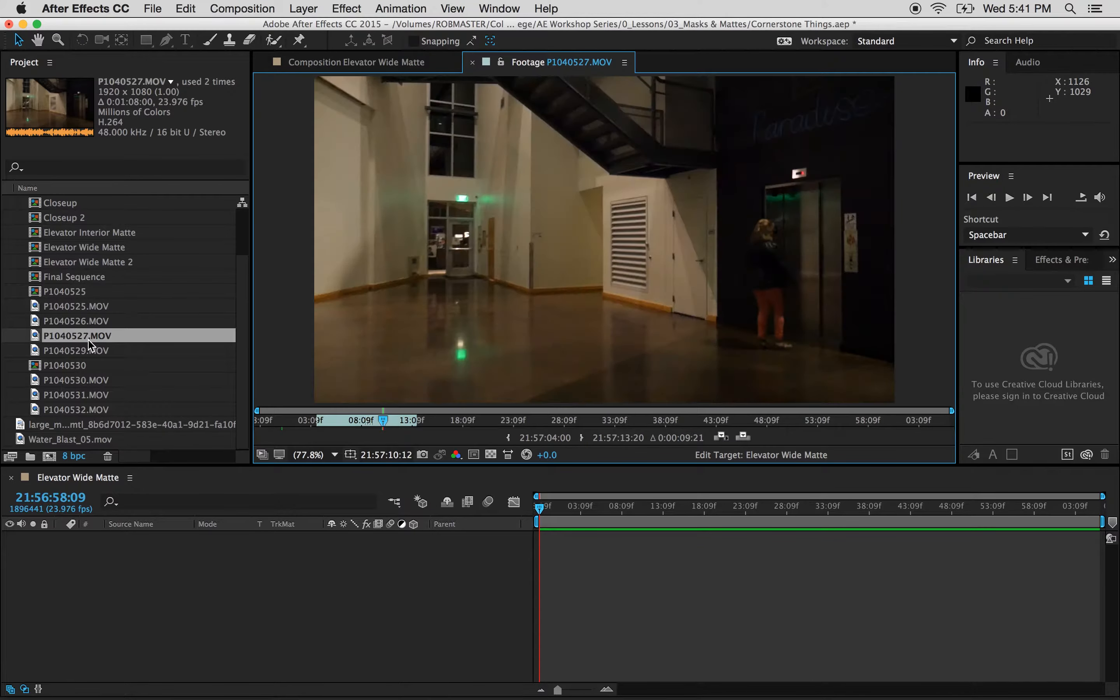
left_click(91, 351)
left_click_drag(72, 352, 234, 583)
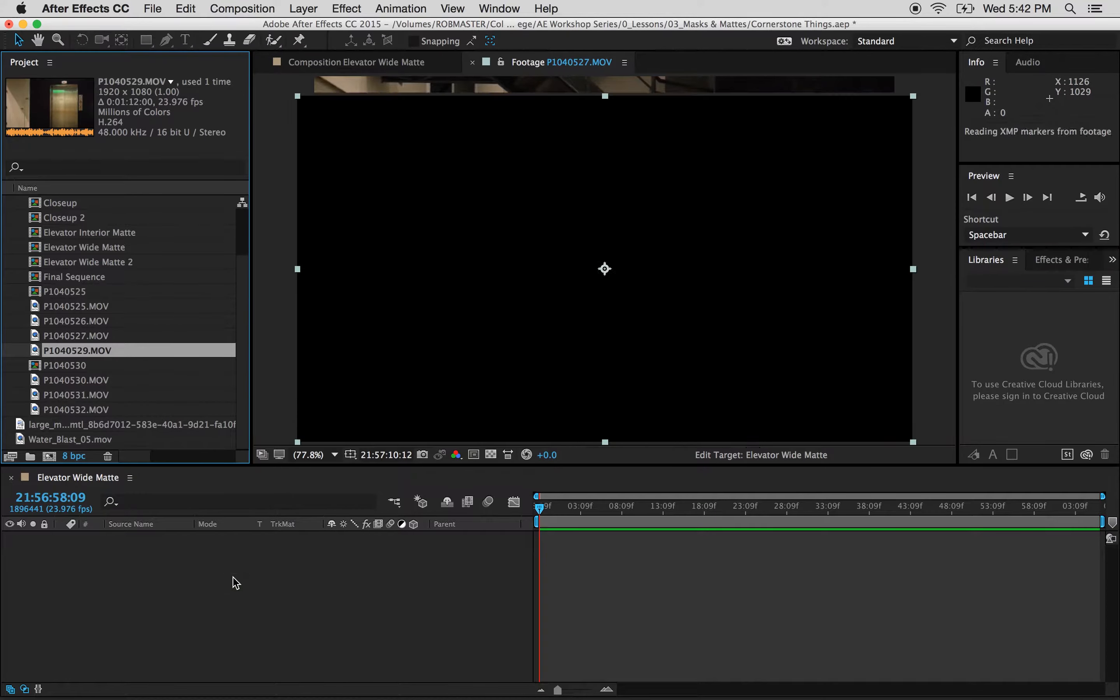
key("super+d")
left_click(189, 574)
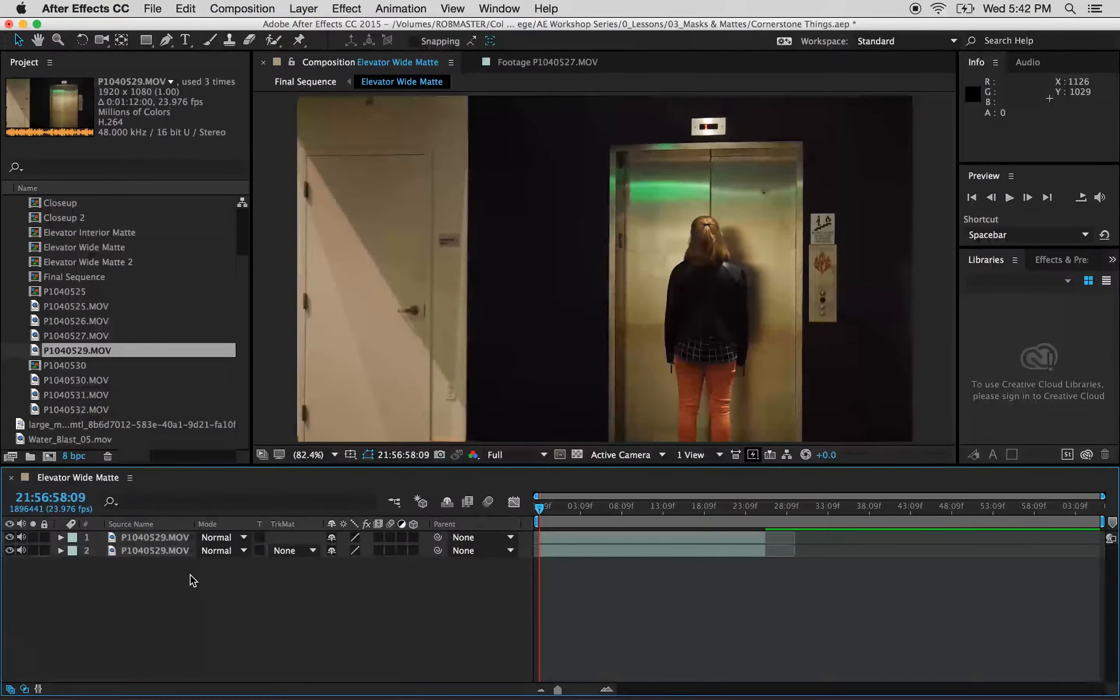
left_click(172, 555)
key("Delete")
left_click(182, 539)
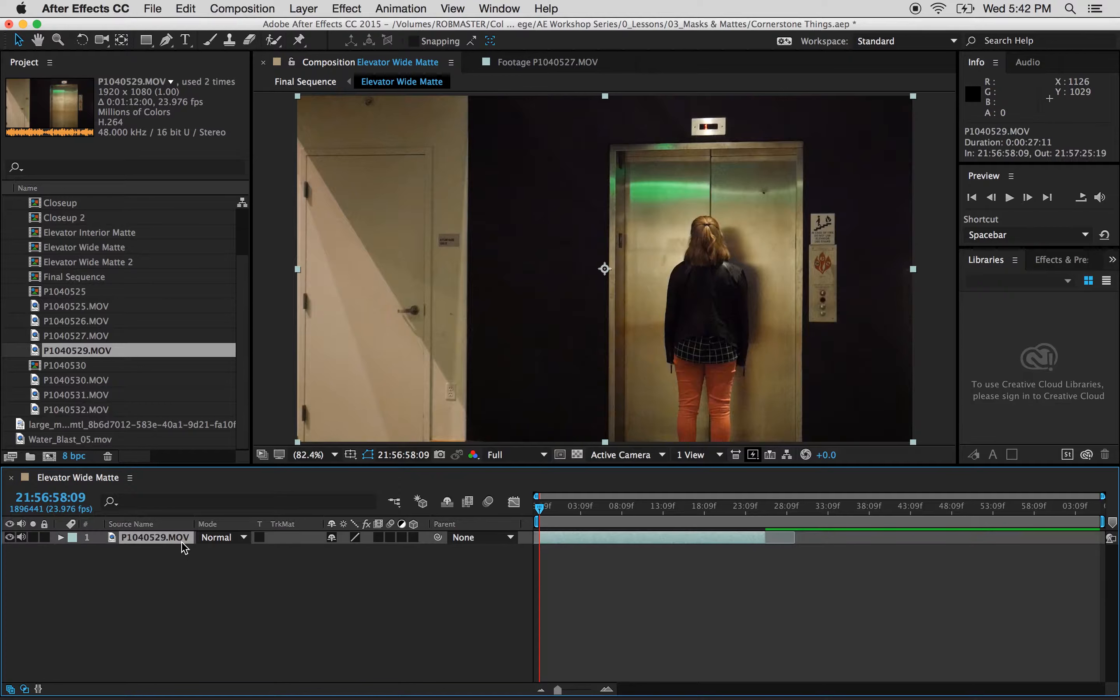
key("Delete")
Step: Add P1040527.MOV to the composition, extend its trimmed ends, slide it to start at 21:56:58:12 and go to 21:57:04:10
left_click_drag(71, 335, 142, 569)
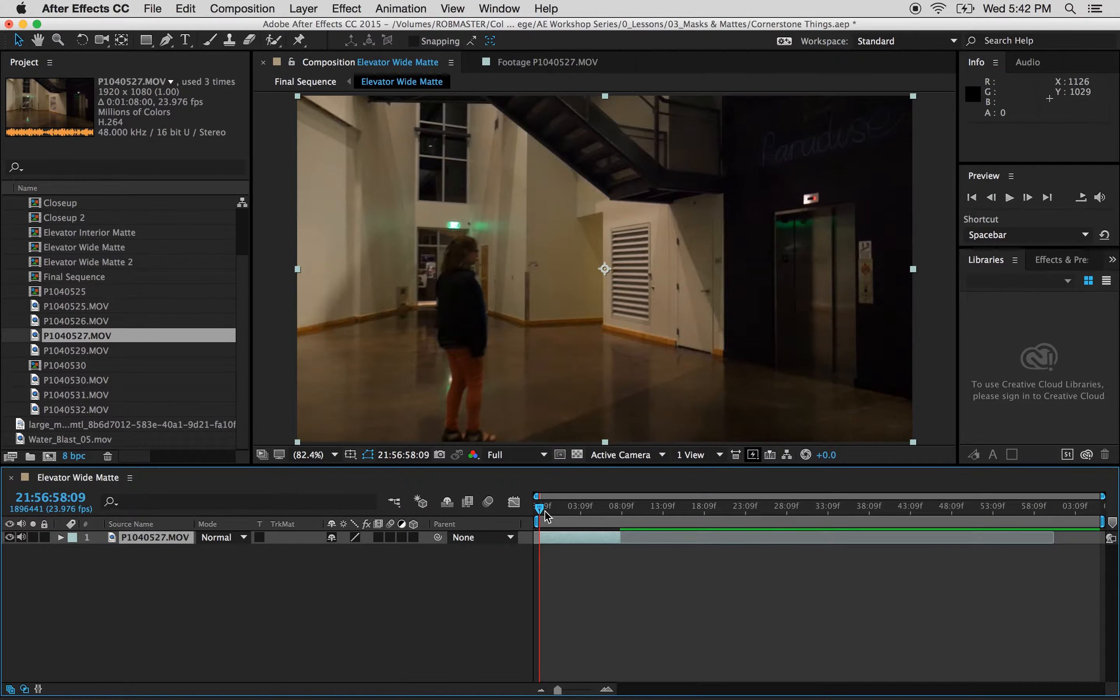
left_click_drag(546, 512, 943, 555)
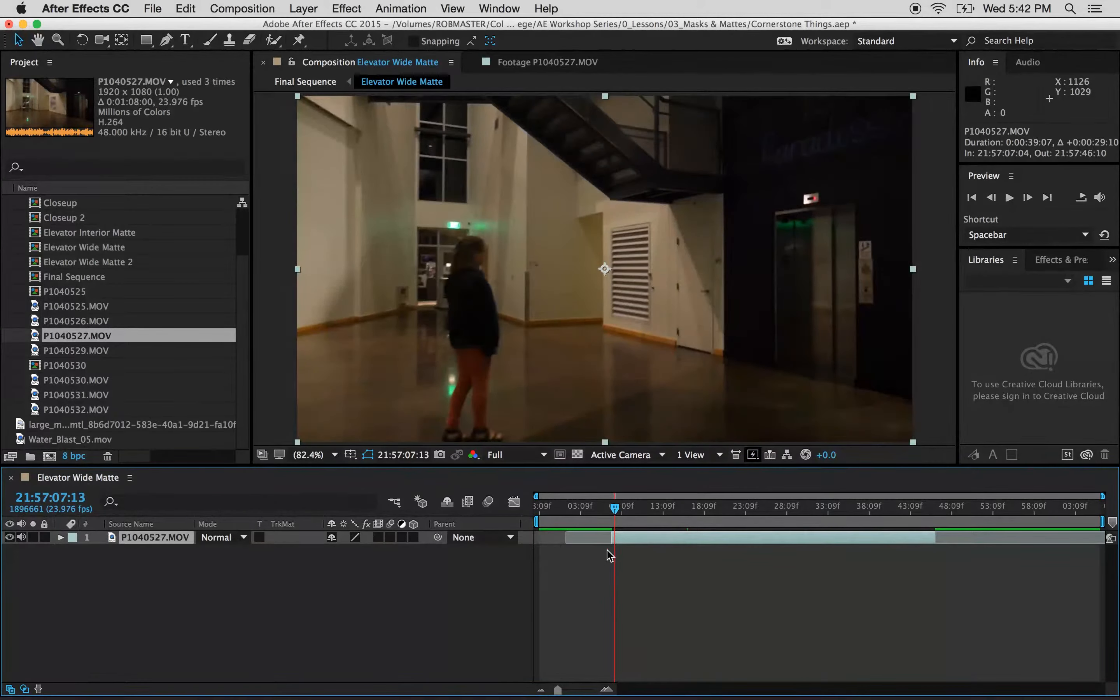
left_click_drag(579, 540, 576, 540)
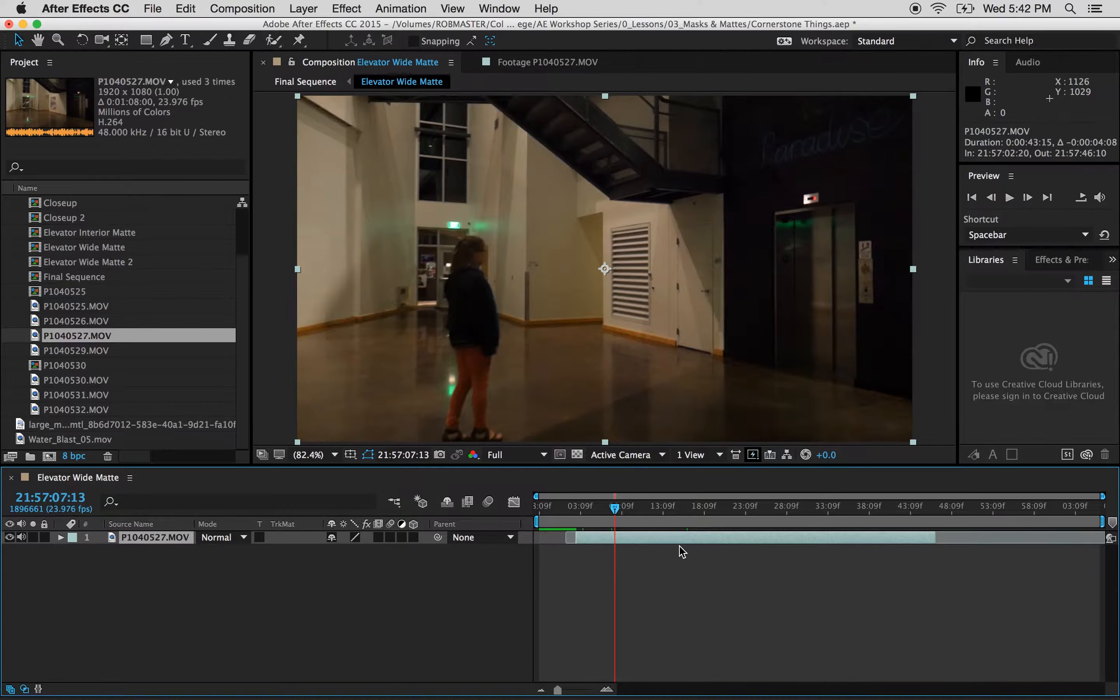
left_click_drag(696, 541, 660, 539)
left_click_drag(563, 509, 590, 523)
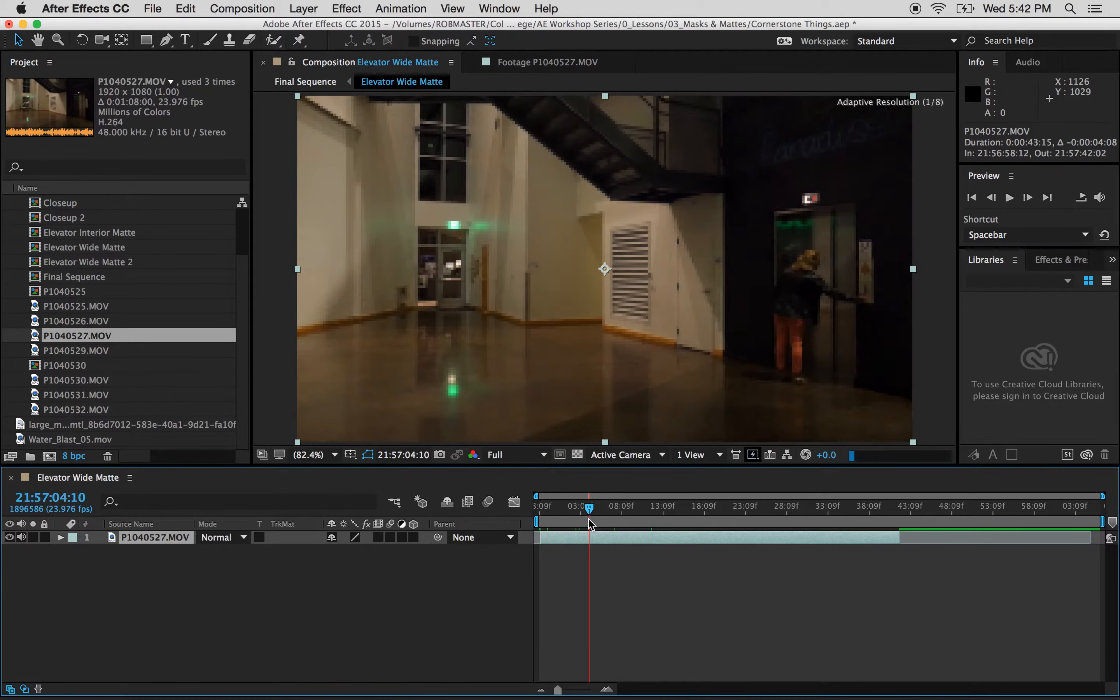
left_click(284, 632)
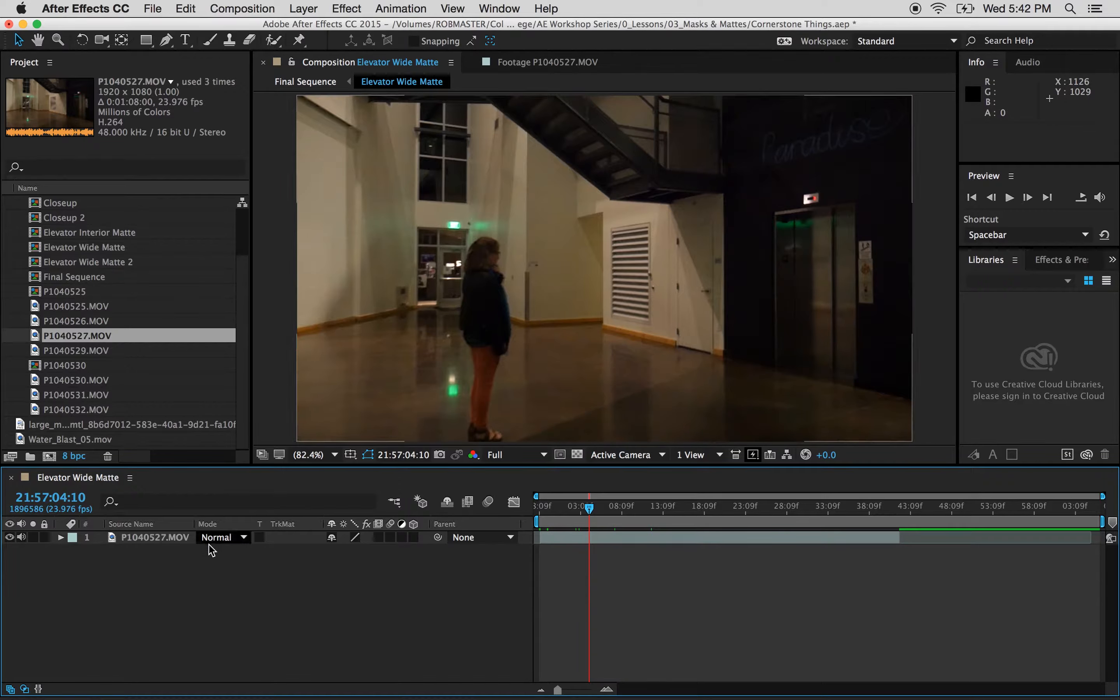
Step: Try a rectangular mask on the P1040527.MOV layer, reshaping it from the standing figure to the white door, and undo it
left_click(166, 538)
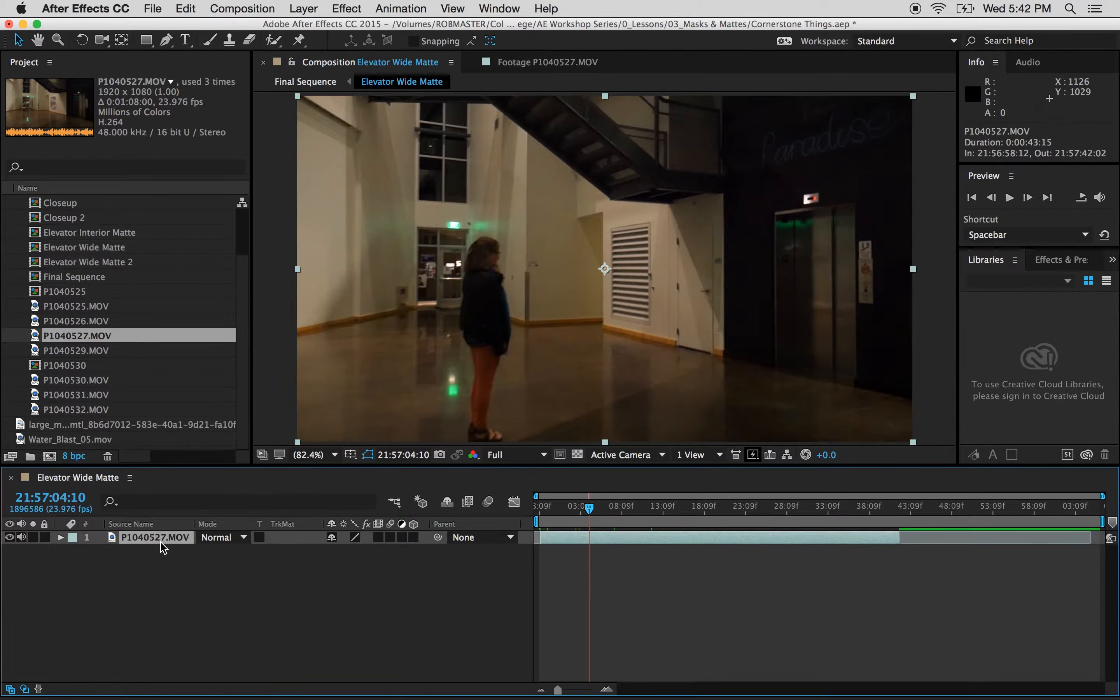
left_click(149, 42)
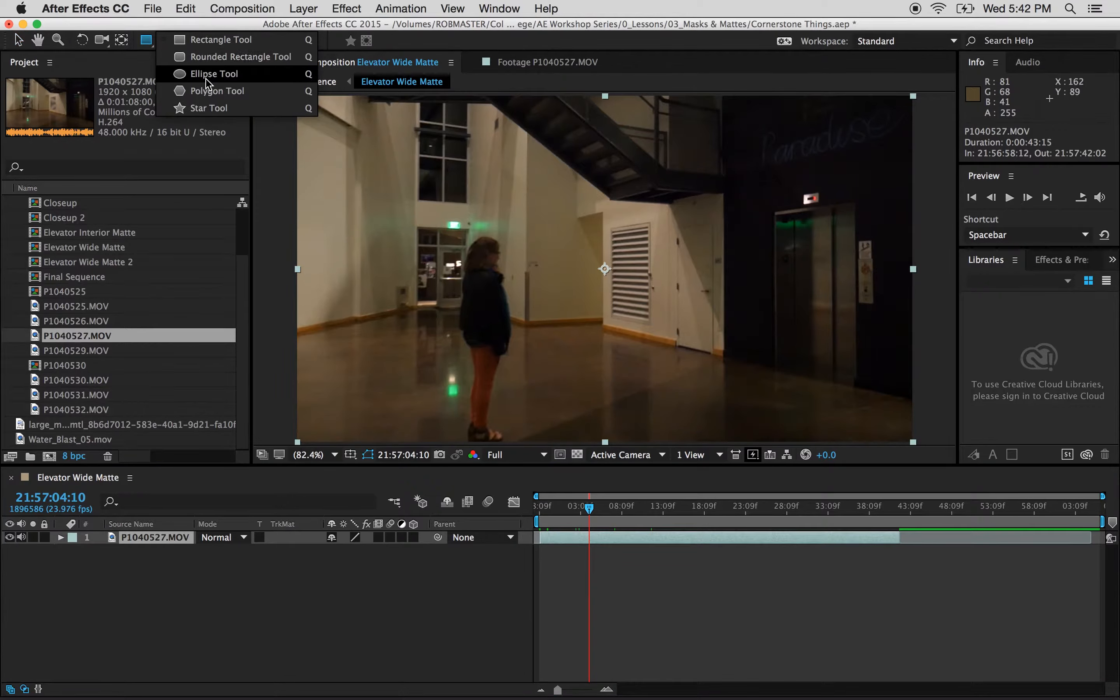
left_click(193, 42)
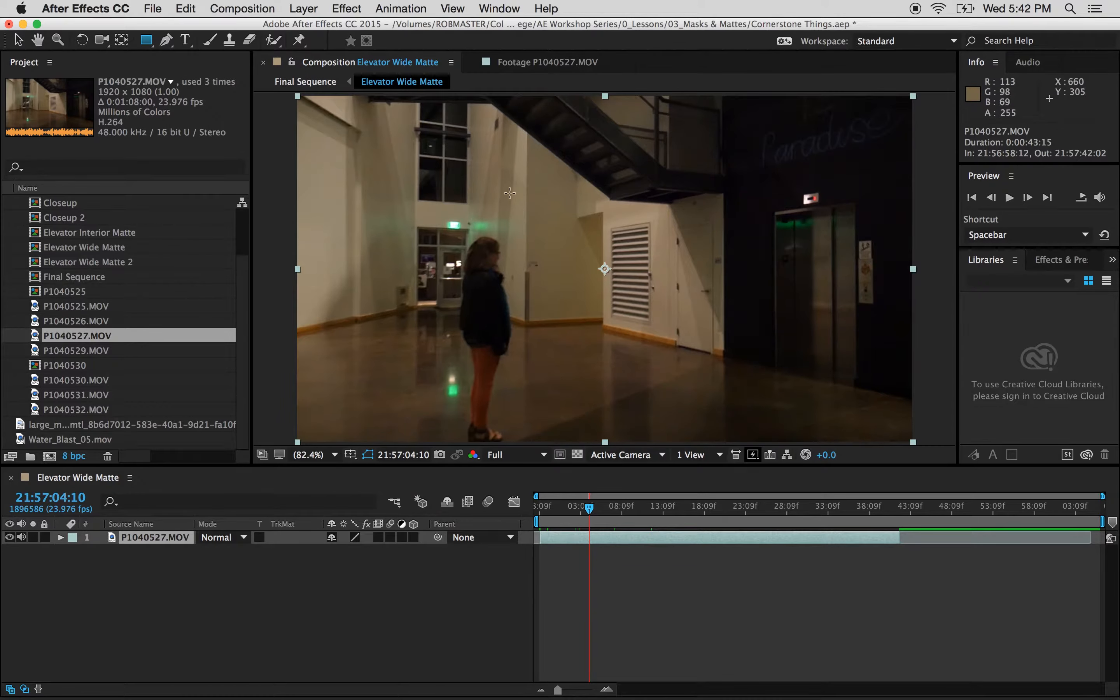
left_click_drag(475, 177, 679, 447)
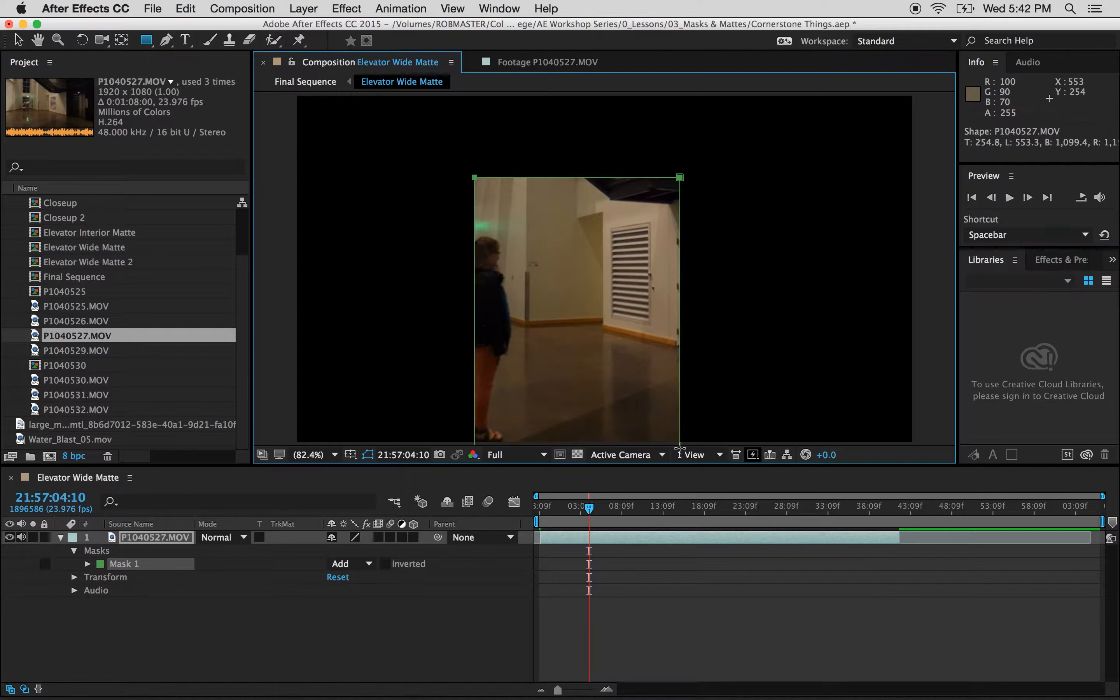
left_click_drag(680, 447, 665, 445)
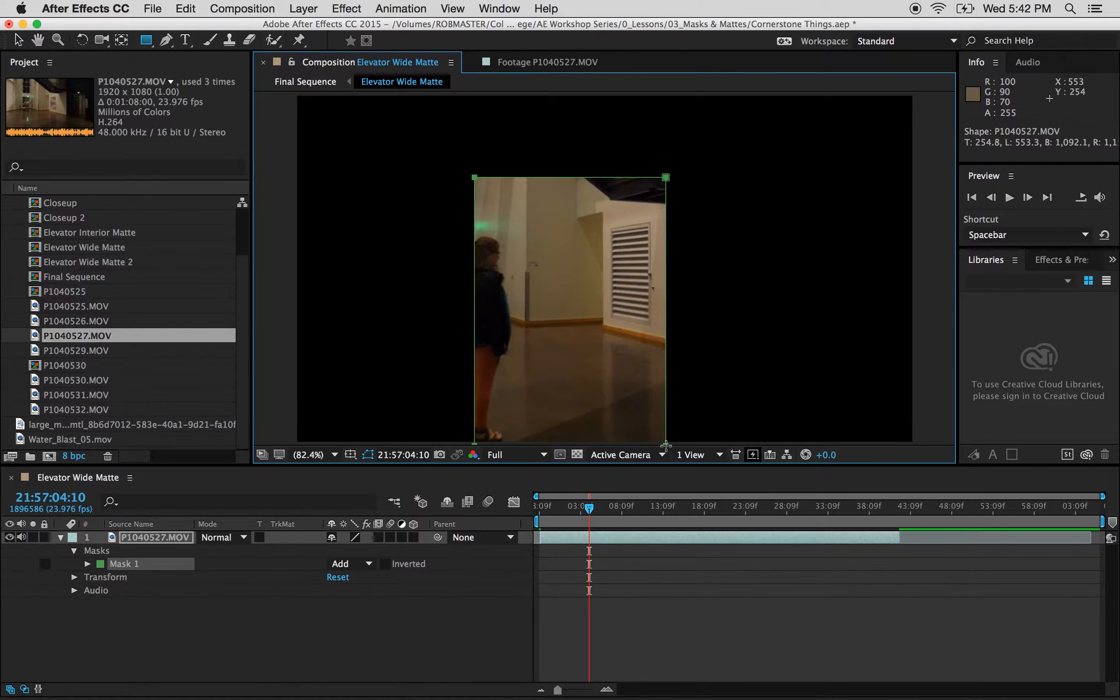
left_click_drag(665, 445, 742, 377)
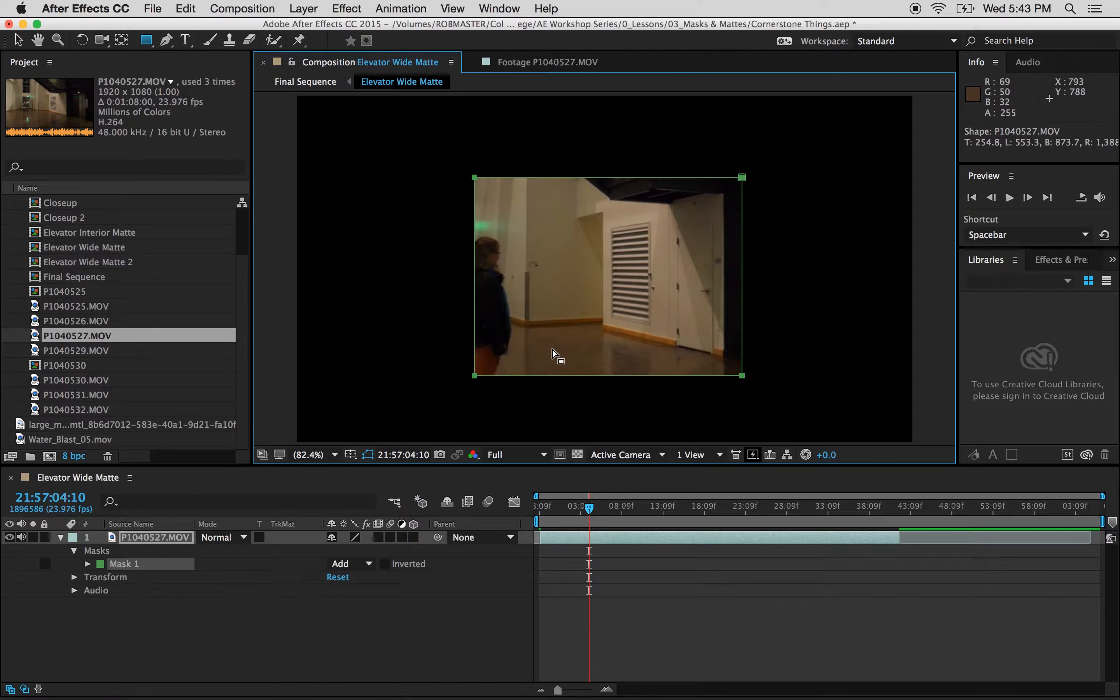
key("super+z")
Step: Try a rectangular mask around the standing figure, testing square proportions, repositioning and drawing from the centre, and undo it
left_click_drag(402, 163, 536, 294)
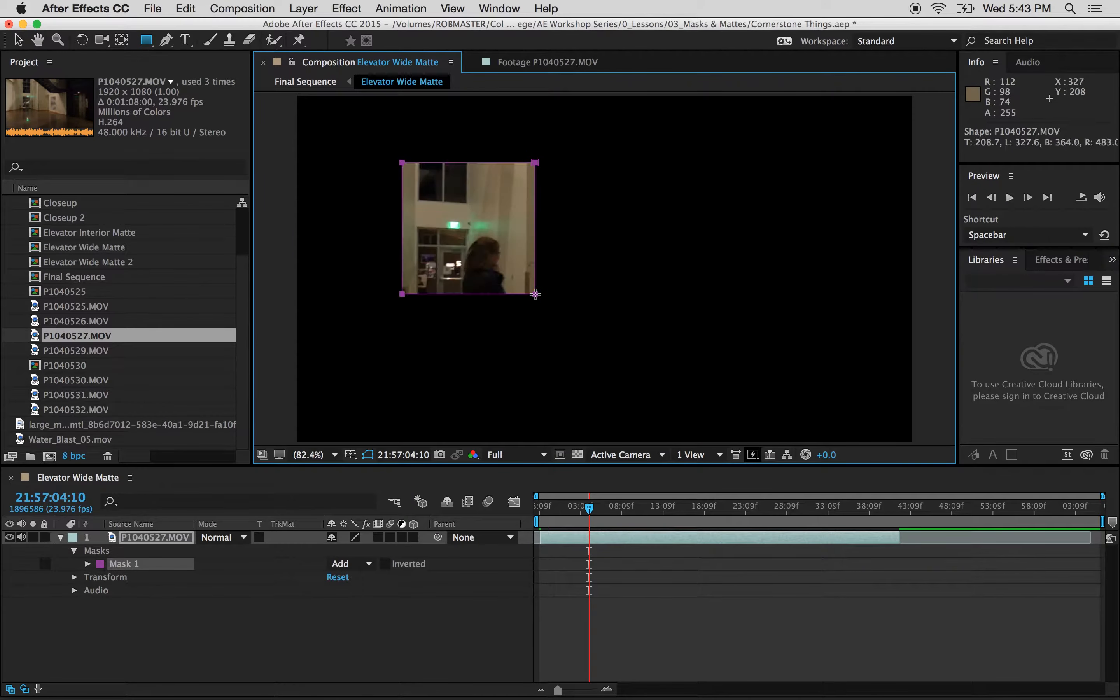
left_click_drag(575, 328, 610, 361)
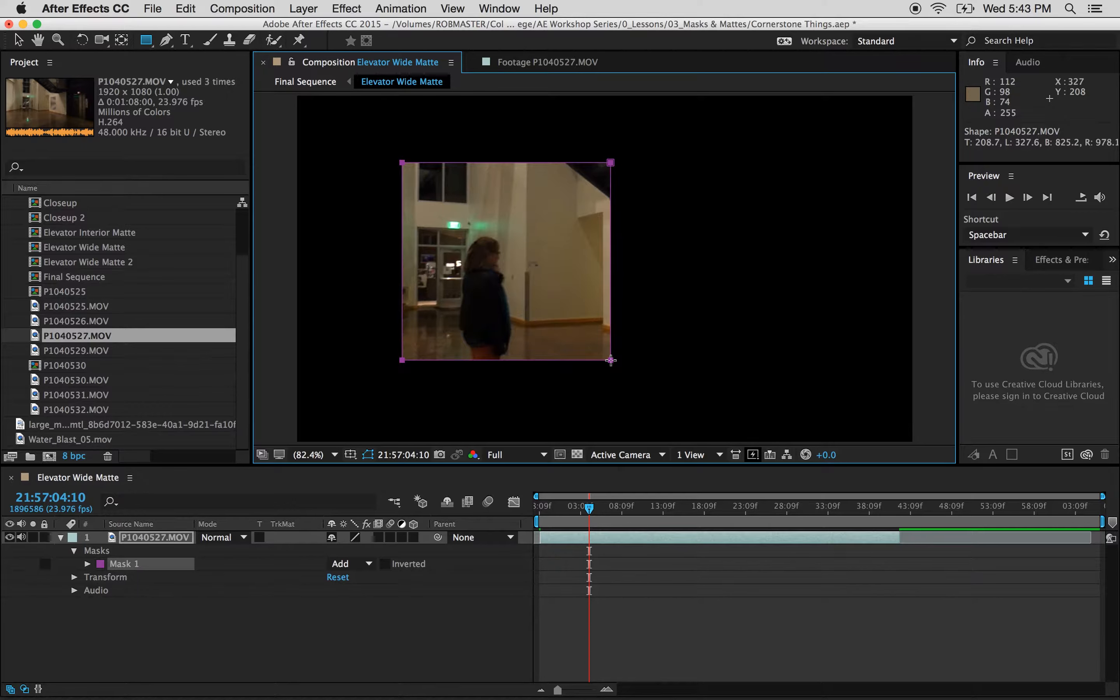
left_click_drag(611, 360, 516, 296)
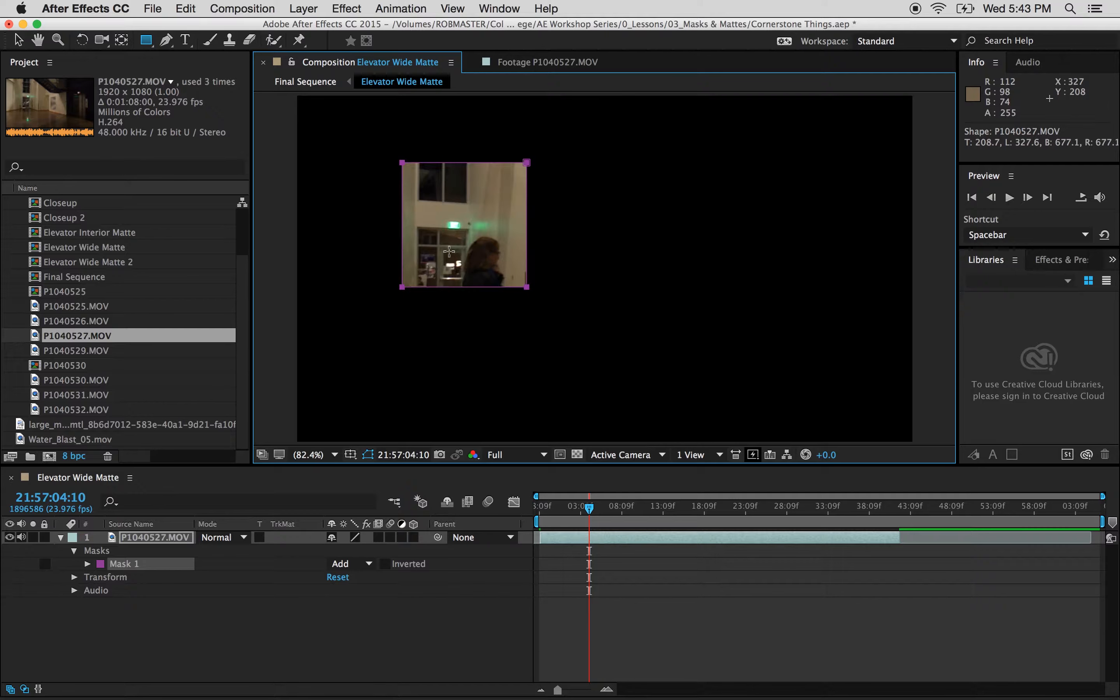
left_click_drag(449, 251, 606, 390)
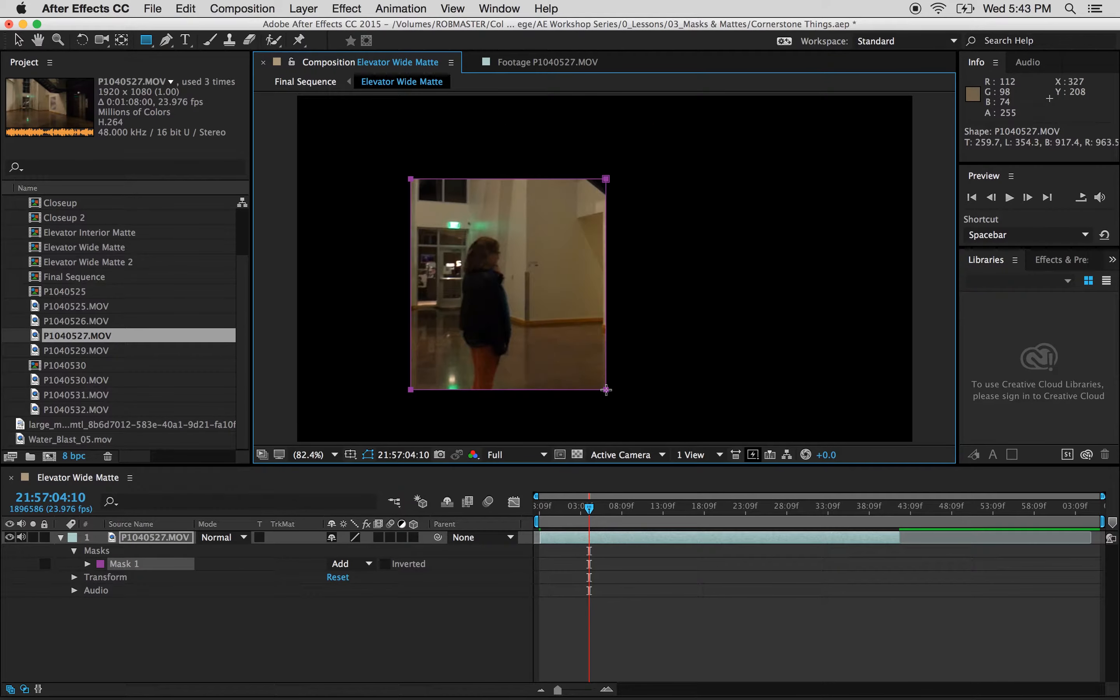
key("super")
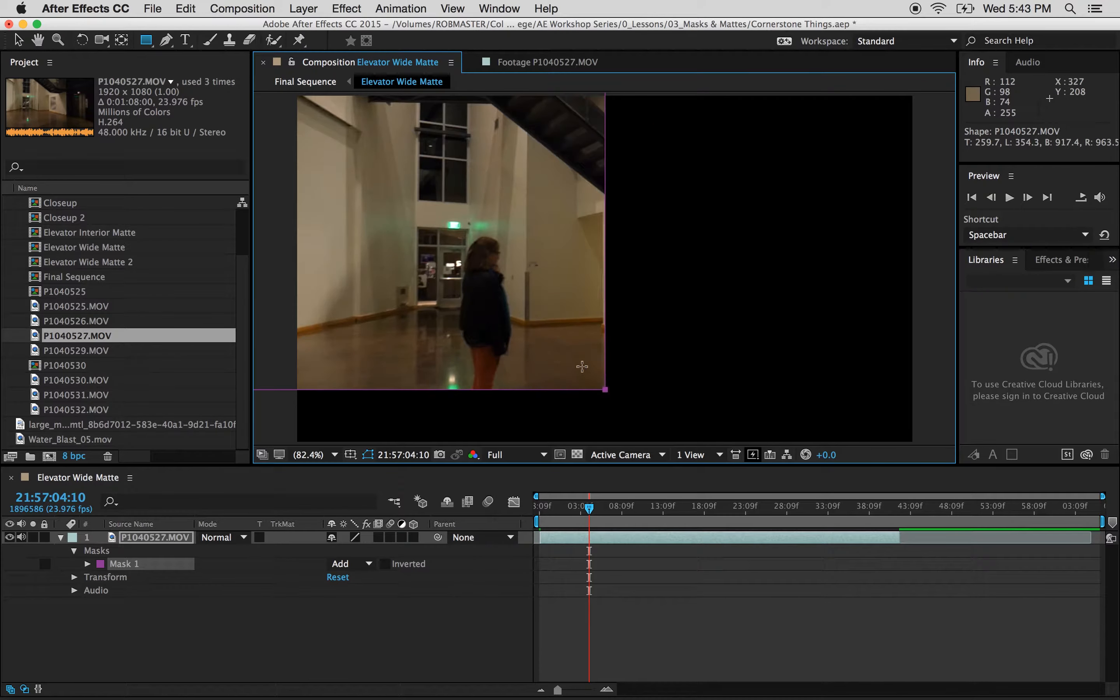
mouse_move(582, 367)
left_mouse_down()
mouse_move(504, 317)
mouse_move(472, 273)
mouse_move(457, 225)
mouse_move(438, 211)
mouse_move(457, 230)
mouse_move(472, 180)
mouse_move(465, 232)
mouse_move(438, 220)
mouse_move(640, 433)
left_mouse_up()
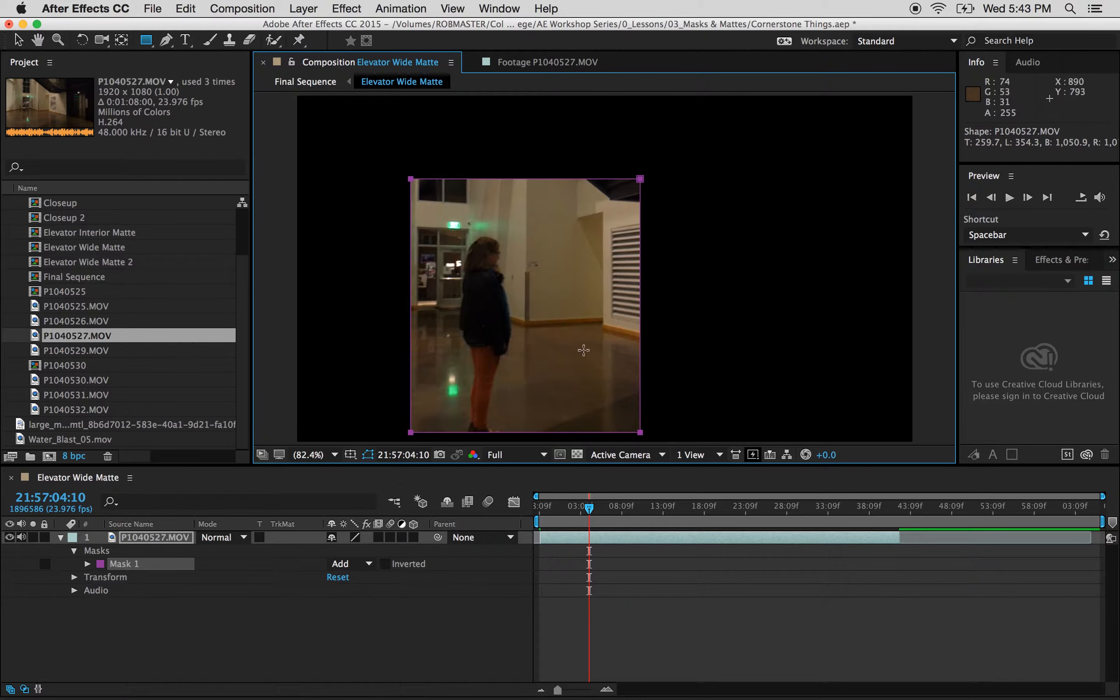
key("v")
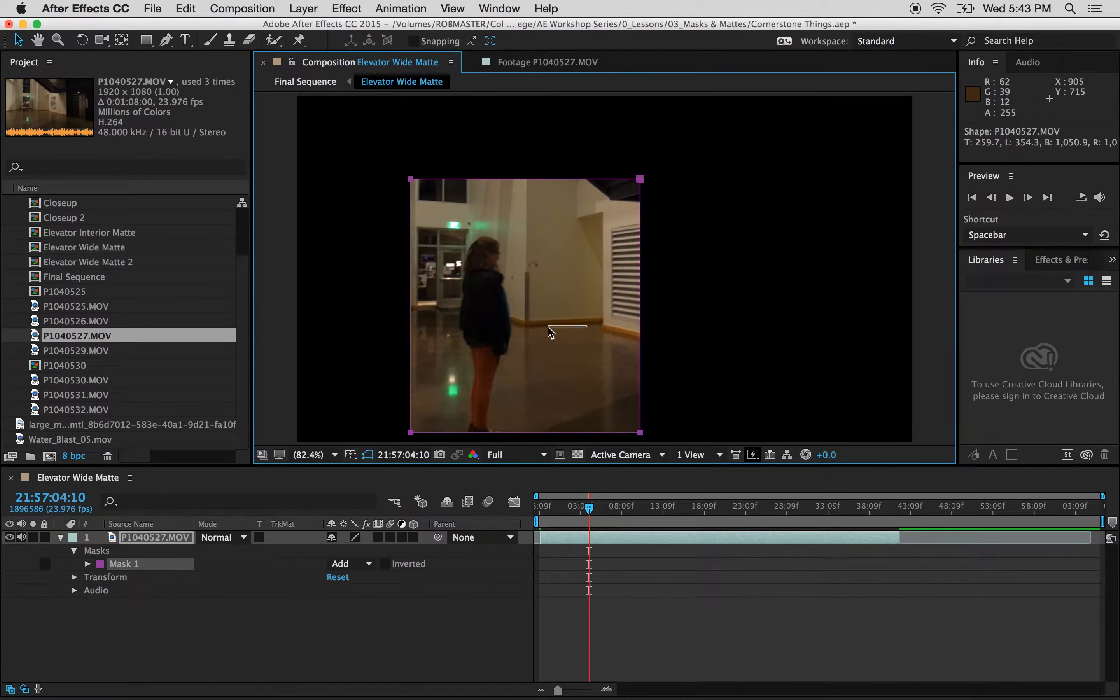
key("super+z")
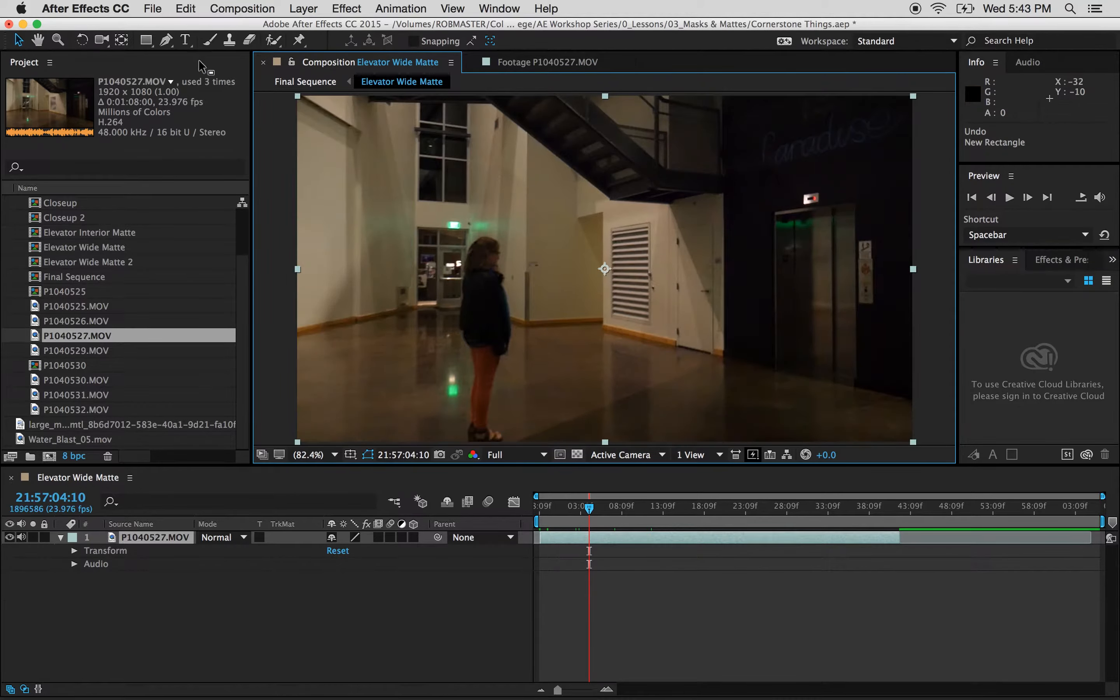
Step: Try a rounded rectangle mask around the figure's upper body, varying its corner roundness, and undo it
left_click_drag(146, 40, 222, 73)
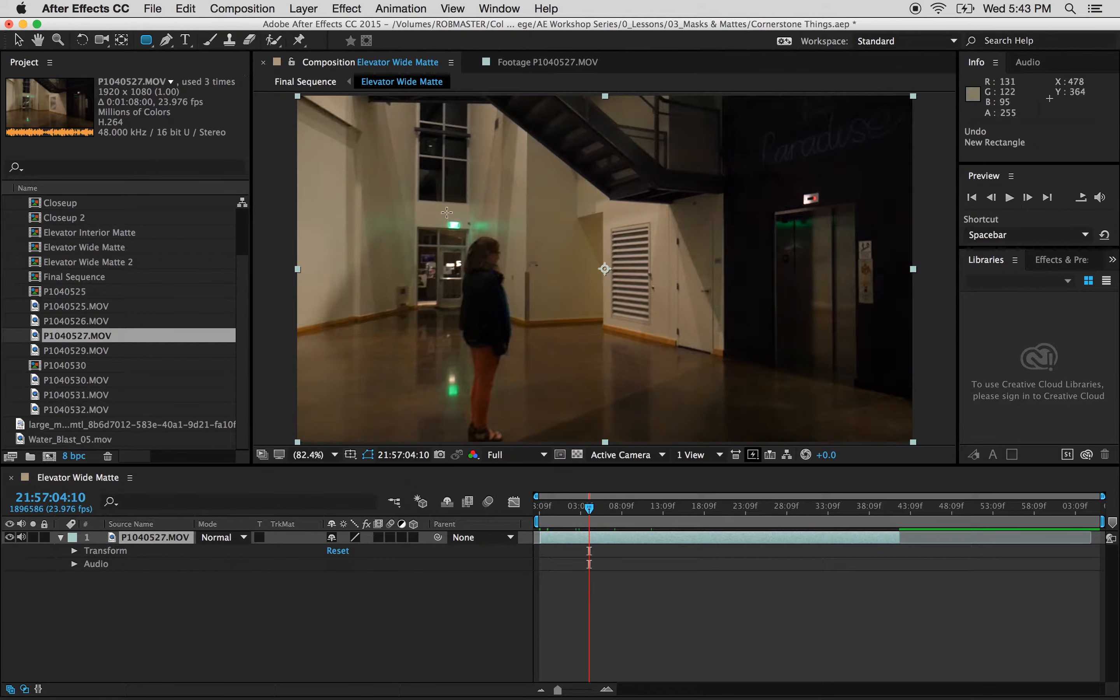
left_click_drag(430, 208, 634, 377)
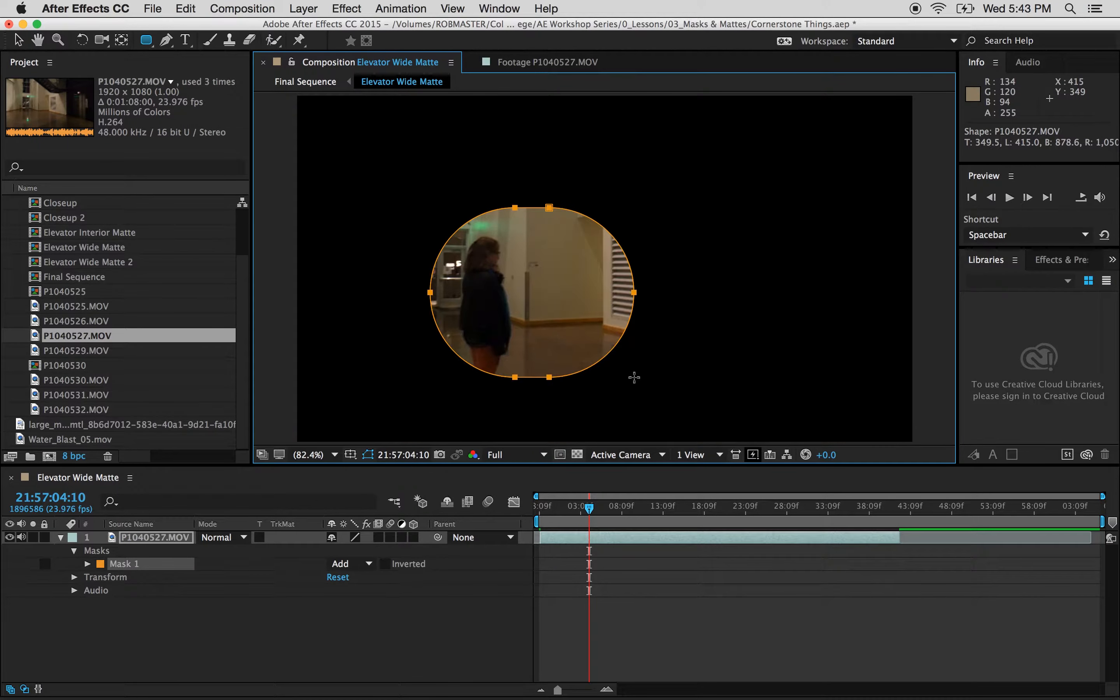
key("Left")
key("Right")
key("super+z")
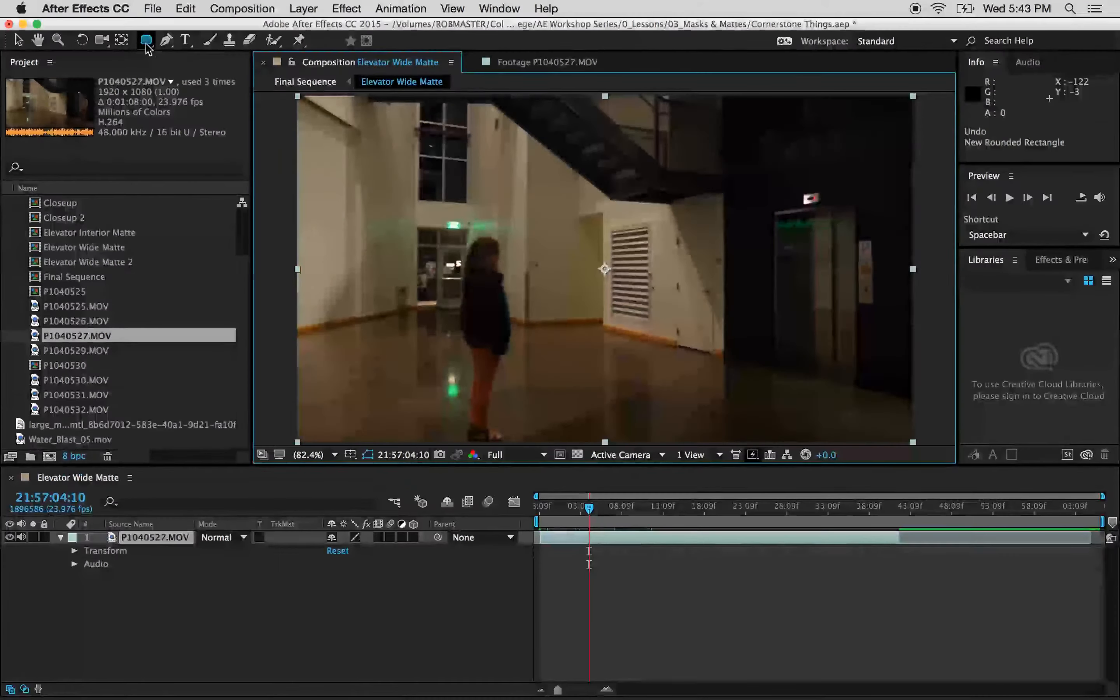
Step: Try a tall elliptical mask on the P1040527.MOV layer and undo it
left_click_drag(145, 40, 202, 80)
left_click_drag(400, 190, 451, 360)
key("super+z")
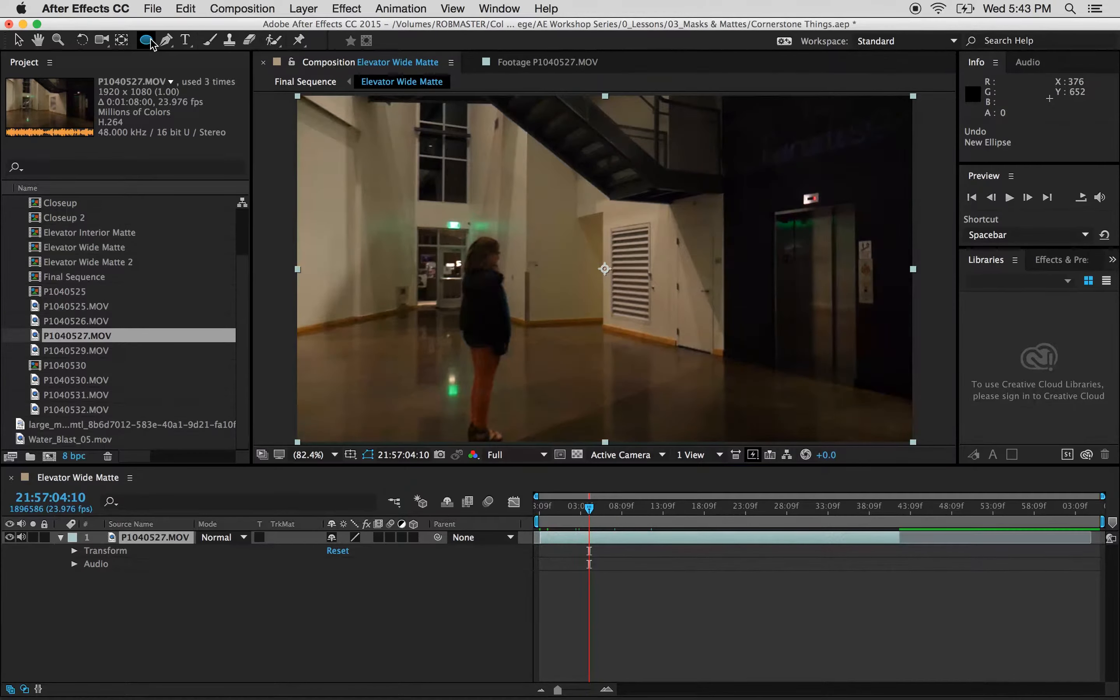
Step: Draw an eight-sided polygon mask with inward-curved sides around the figure's head, and replace it with a large pentagon
left_click_drag(146, 42, 202, 91)
left_click_drag(491, 208, 576, 244)
key("Left")
key("Left")
key("Left")
key("Left")
key("Left")
key("Left")
key("Left")
key("Left")
key("Left")
key("Left")
key("Left")
key("Left")
key("Left")
key("Left")
key("Left")
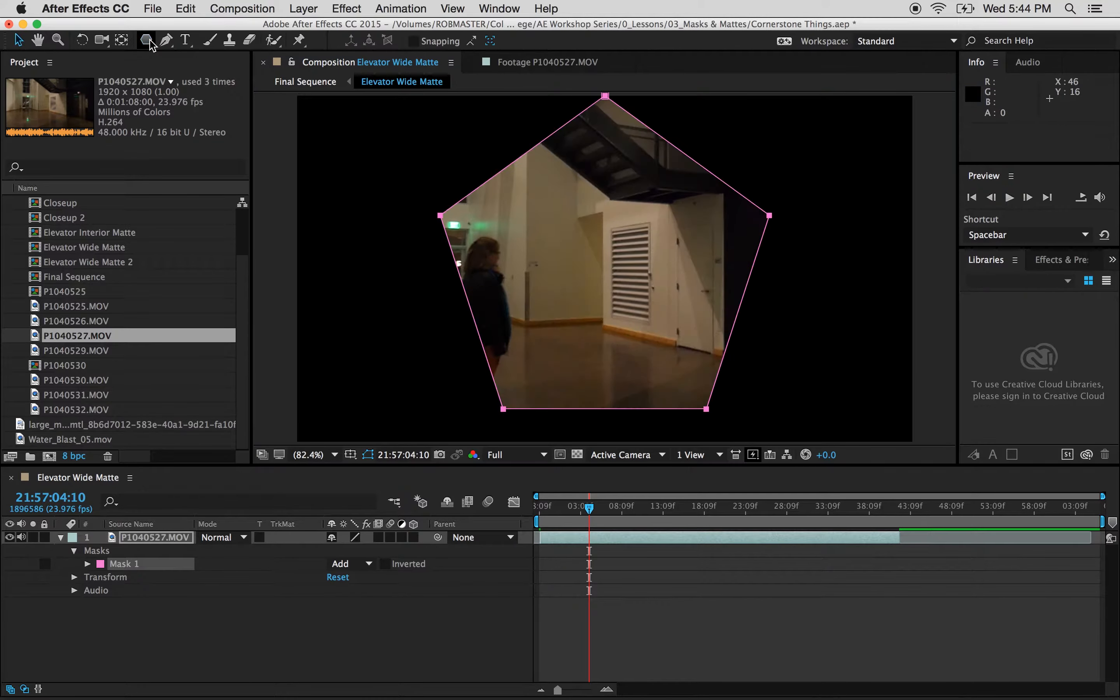
Step: Undo the polygon mask changes and apply a large straight-sided pentagon mask centred on the P1040527.MOV layer
key("super+z")
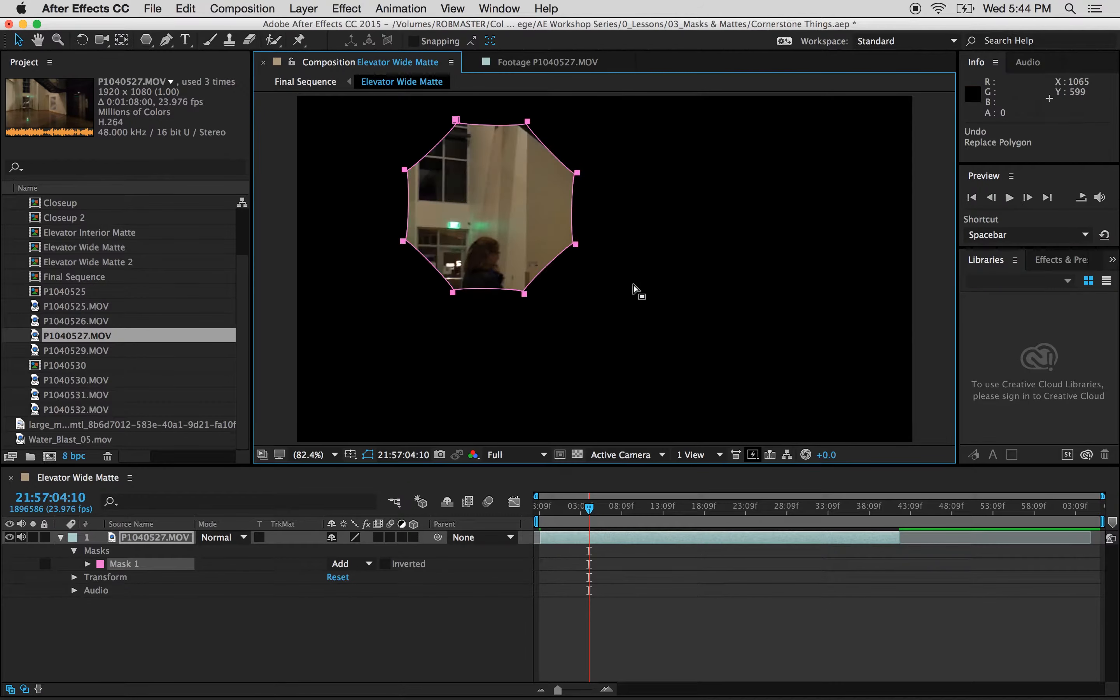
key("super+z")
key("super+shift+z")
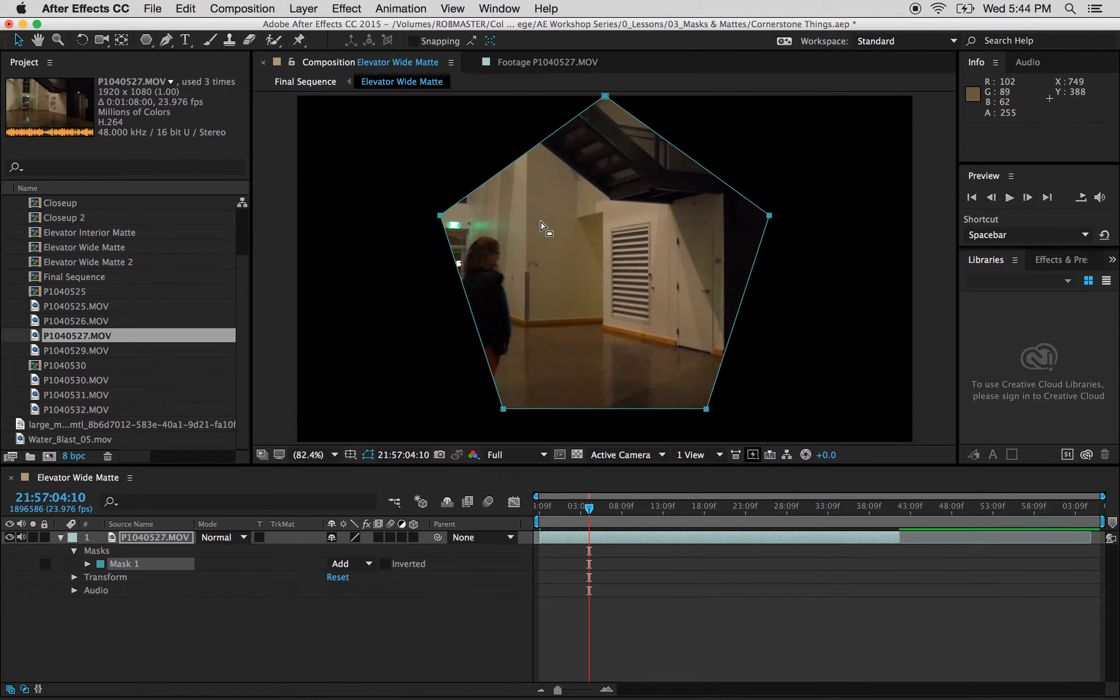
Step: Try moving the pentagon-masked layer and deleting it, undoing each change
left_click(655, 317)
left_click_drag(575, 328, 575, 329)
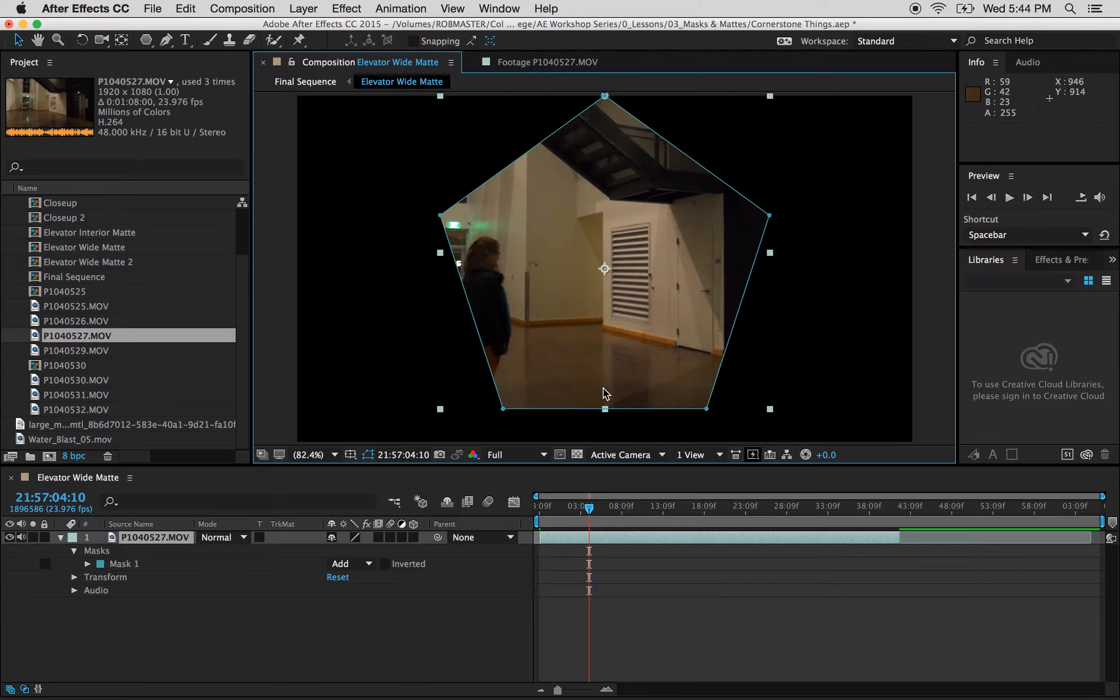
left_click_drag(614, 386, 581, 393)
key("super+z")
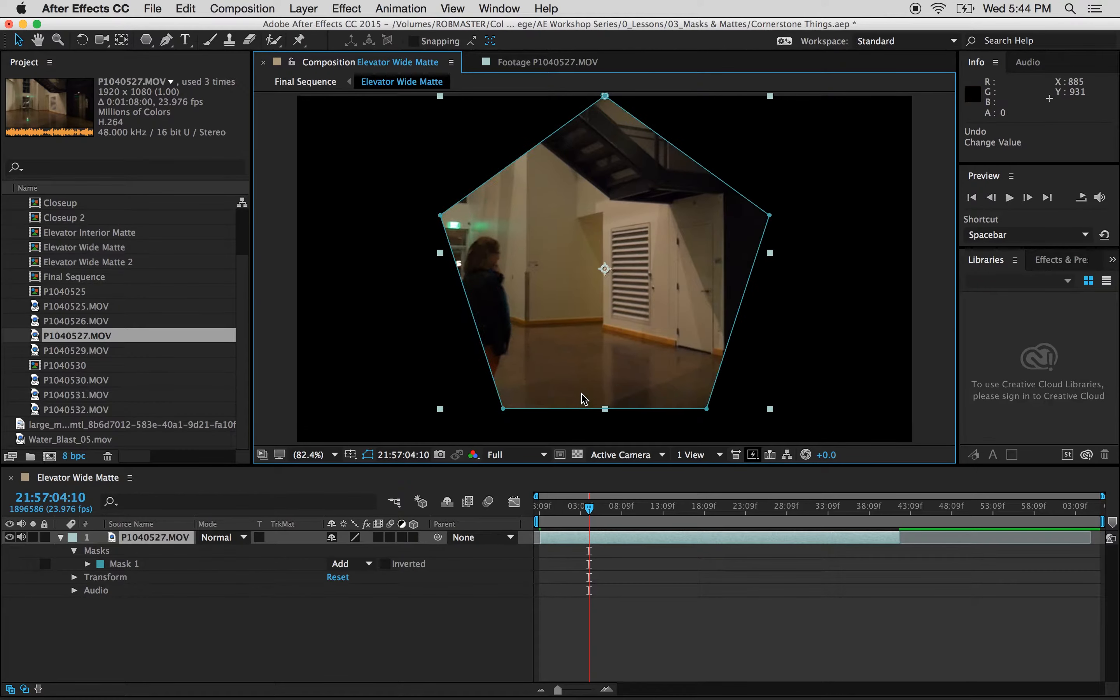
key("Delete")
key("super+z")
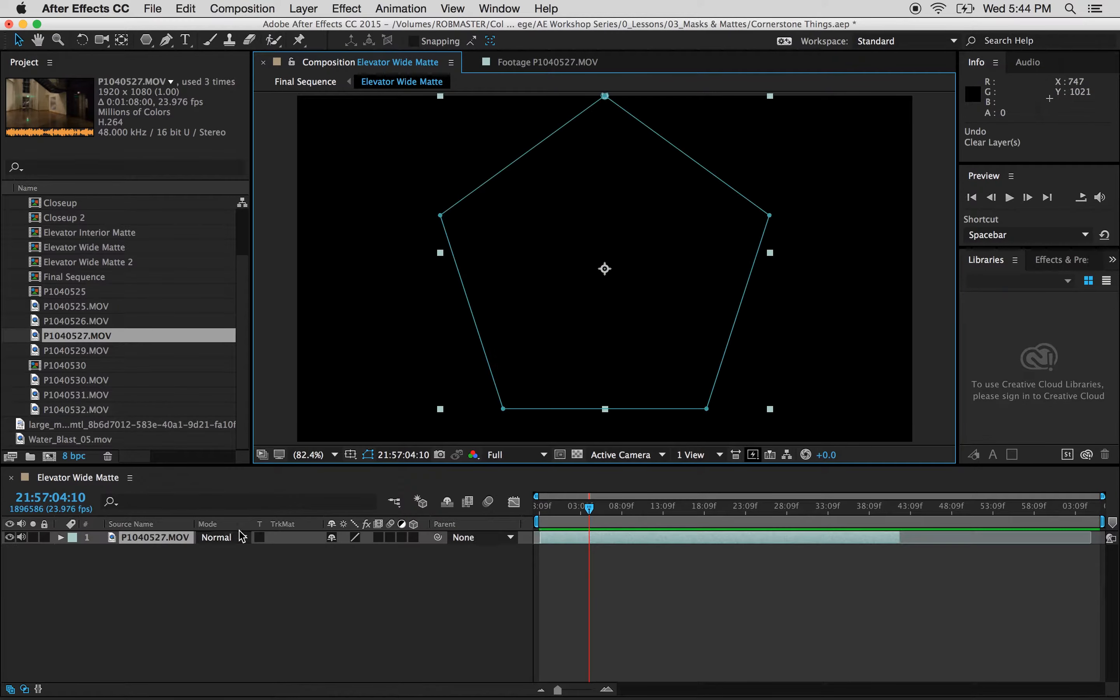
Step: Expand the P1040527.MOV layer's properties and delete its masks
left_click(61, 536)
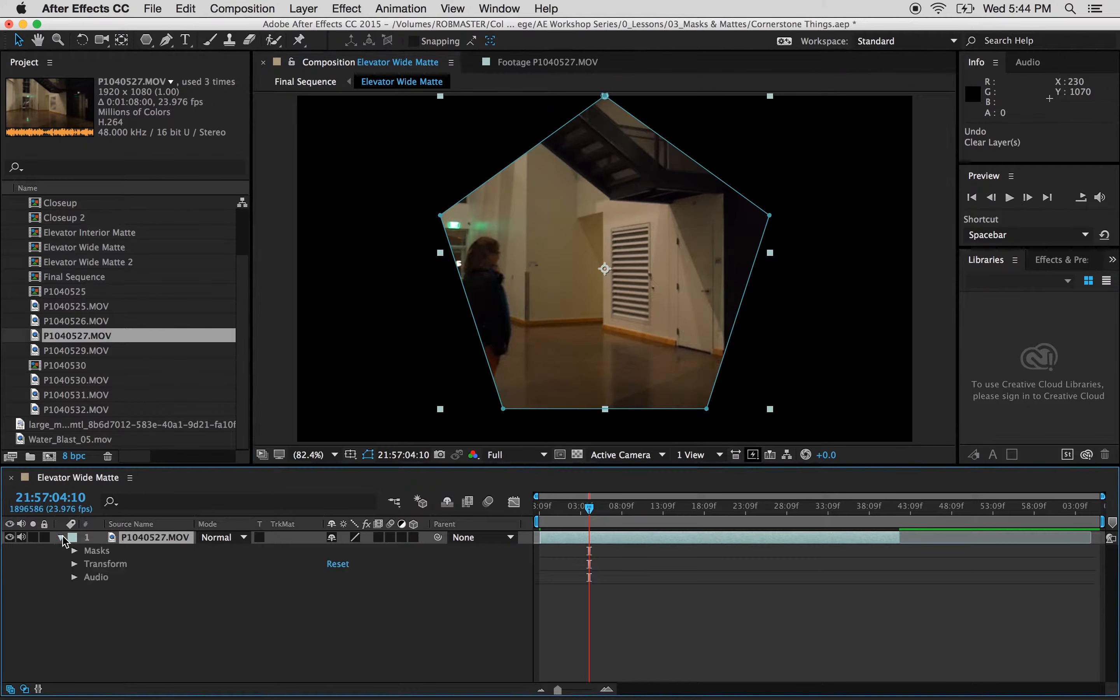
left_click(95, 556)
key("Delete")
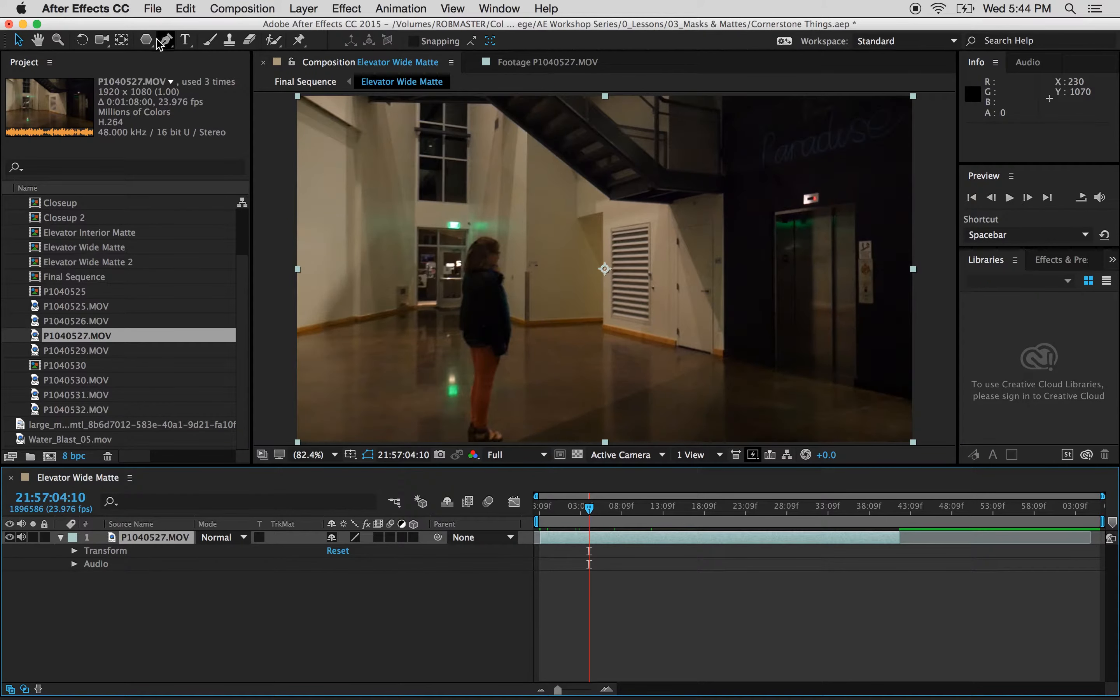
Step: Draw a five-sided polygon mask around the middle of the layer and curve its sides into a shape with five pointed tips
left_click(149, 40)
left_click_drag(487, 167, 710, 333)
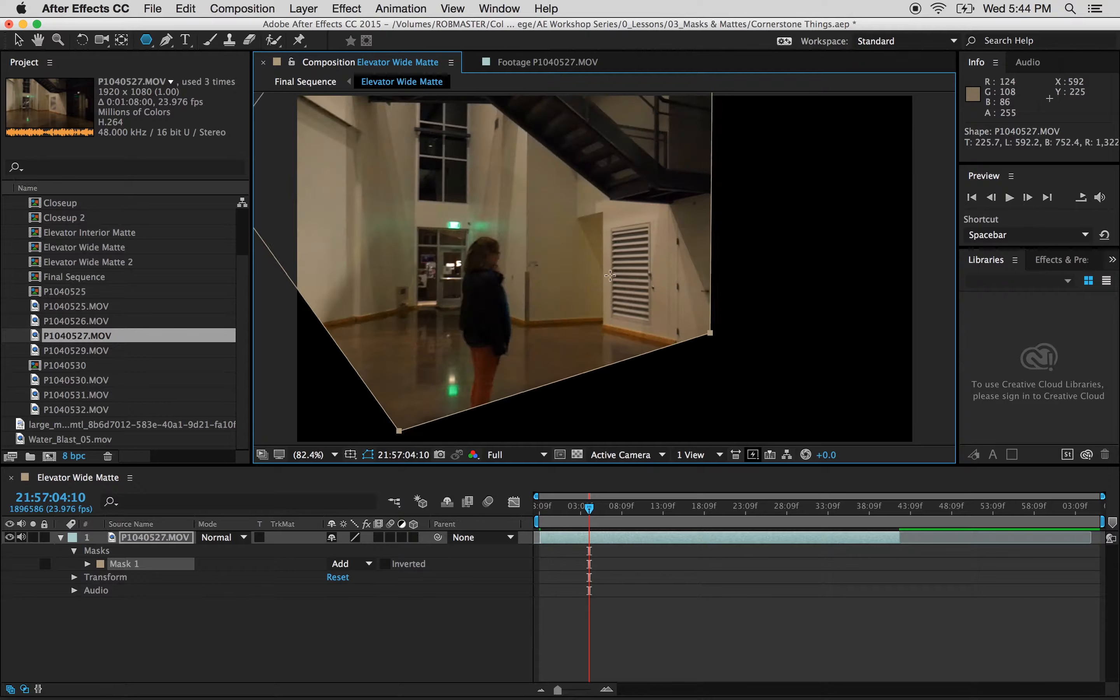
left_click_drag(611, 275, 684, 226)
key("Right")
key("Right")
key("Right")
key("Right")
key("Right")
key("Right")
key("Right")
key("Right")
key("Right")
key("Left")
key("Left")
key("Left")
key("Left")
key("Left")
key("Left")
key("Left")
key("Left")
key("Left")
key("Left")
key("Left")
key("Left")
key("Left")
key("Left")
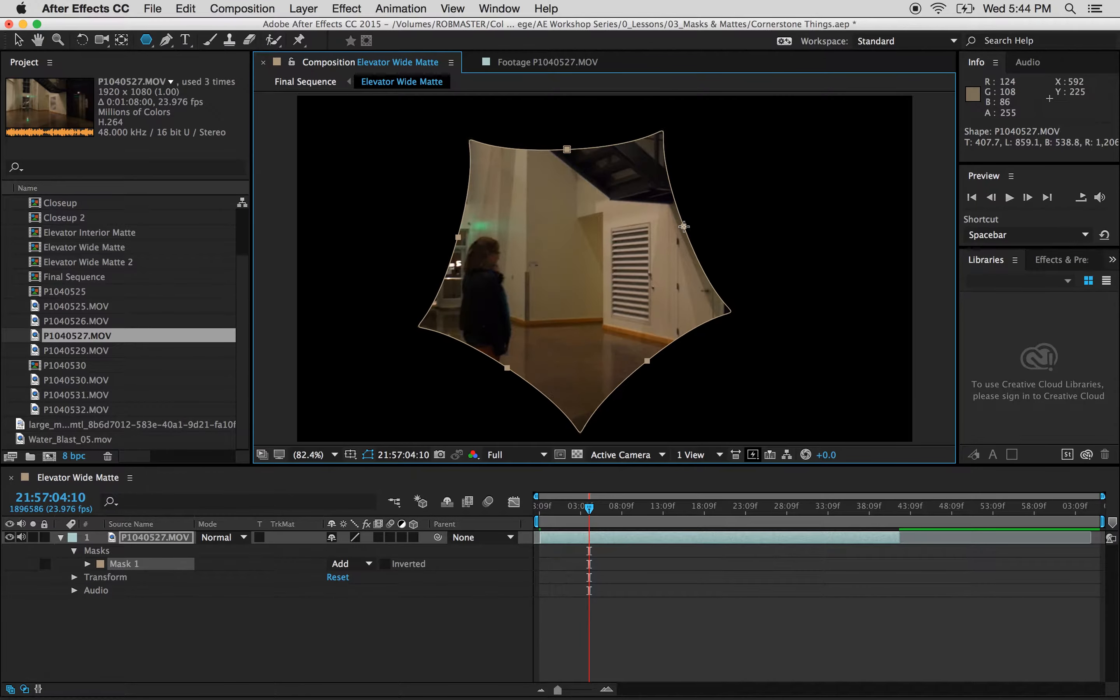
Step: Vary the curvature of the pentagon mask's sides in both directions, ending with straight sides
key("Right")
key("Right")
key("Right")
key("Right")
key("Right")
key("Right")
key("Right")
key("Right")
left_click_drag(685, 226, 684, 226)
key("Right")
key("Right")
key("Right")
key("Right")
key("Right")
key("Right")
key("Right")
key("Right")
key("Left")
key("Left")
key("Left")
key("Left")
key("Left")
key("Left")
key("Left")
key("Left")
key("Left")
key("Left")
key("Left")
key("Left")
key("Left")
key("Left")
key("Left")
key("Left")
key("Left")
key("Left")
key("Left")
key("Left")
key("Left")
key("Left")
key("Left")
key("Left")
key("Right")
key("Right")
key("Right")
key("Right")
key("Right")
key("Right")
key("Right")
key("Right")
key("Right")
key("Right")
key("Right")
key("Right")
key("Right")
key("Right")
key("Right")
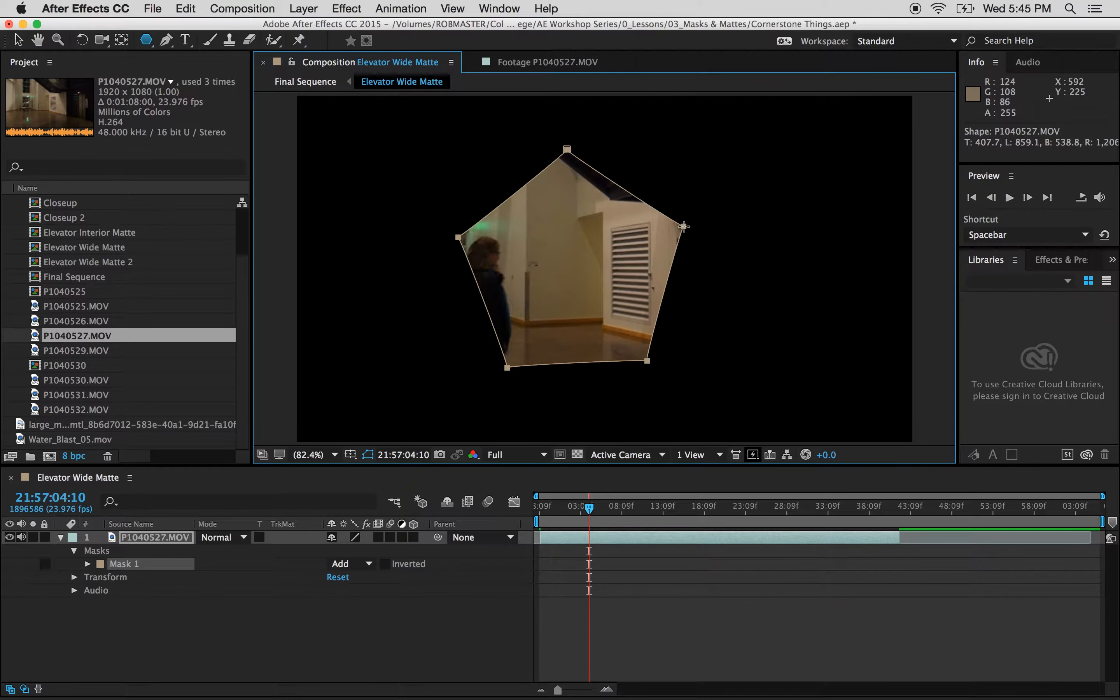
Step: Change the polygon mask's number of sides, reducing it to four and raising it to eight
key("Up")
left_click_drag(684, 226, 684, 226)
key("Down")
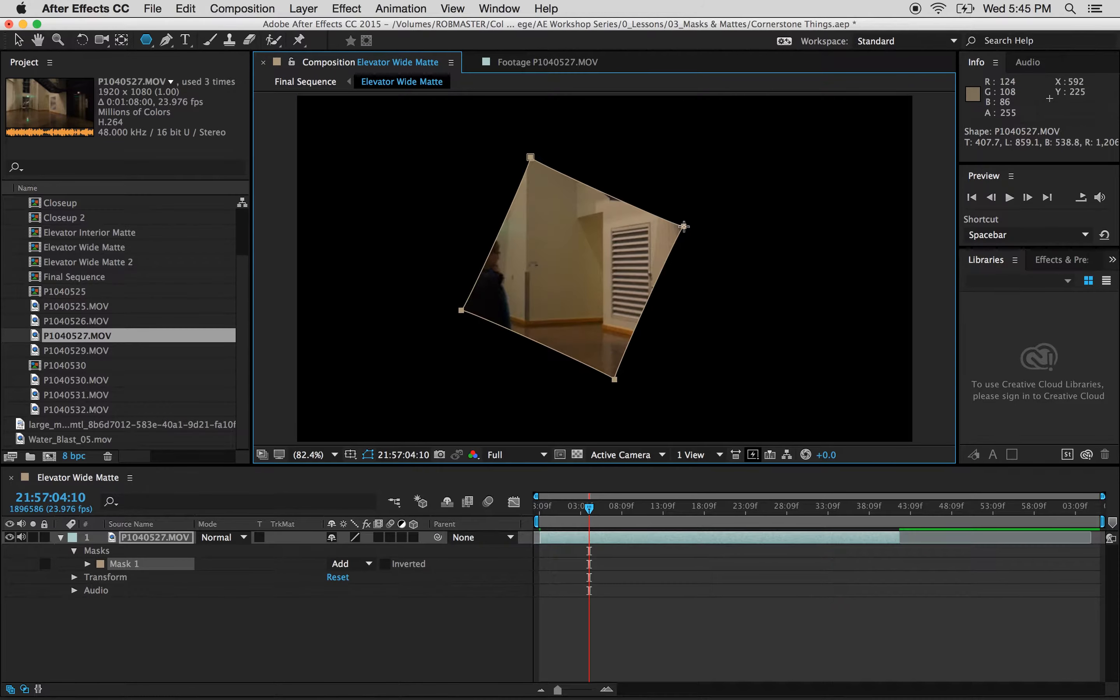
key("Down")
key("Up")
key("Up")
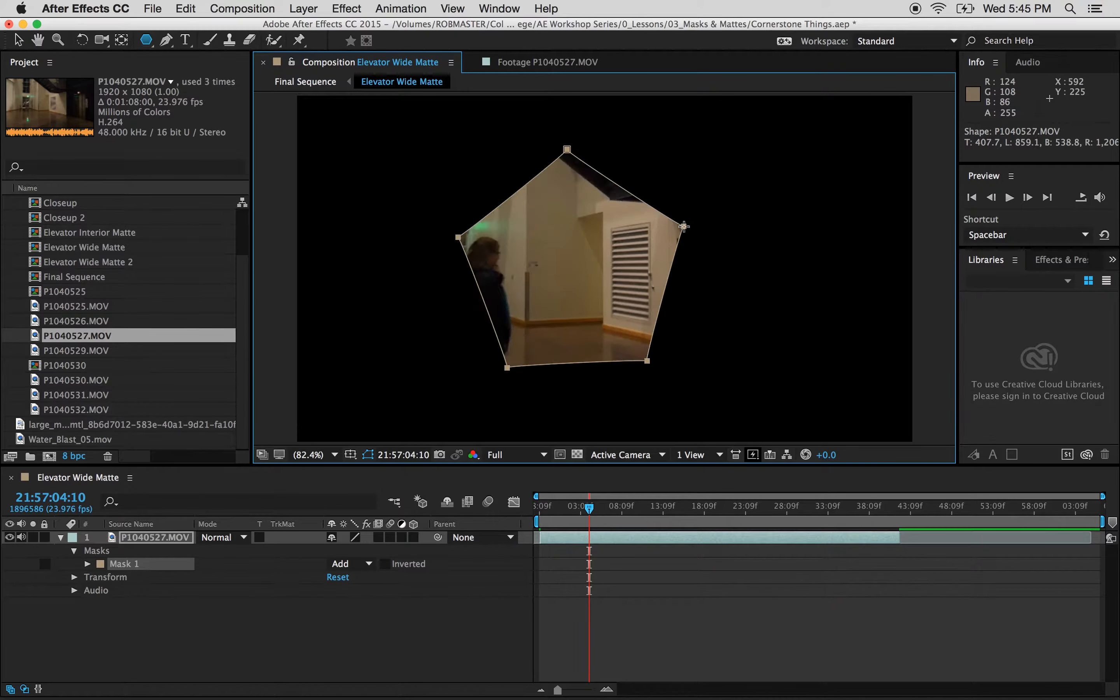
key("Up")
key("Up")
key("Down")
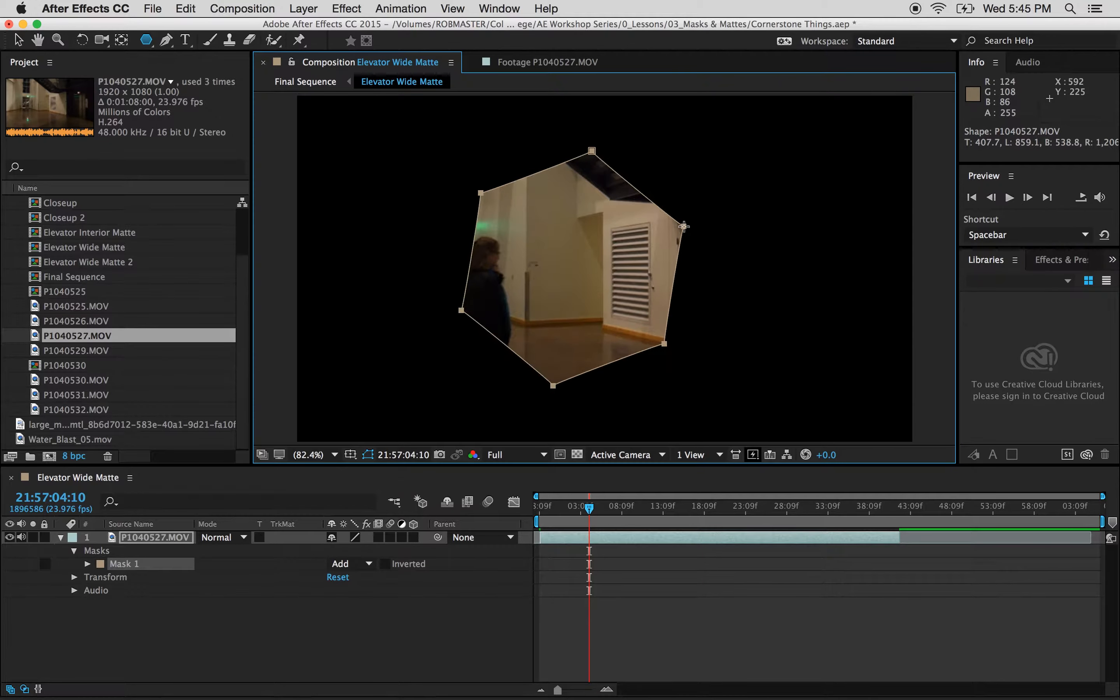
key("Up")
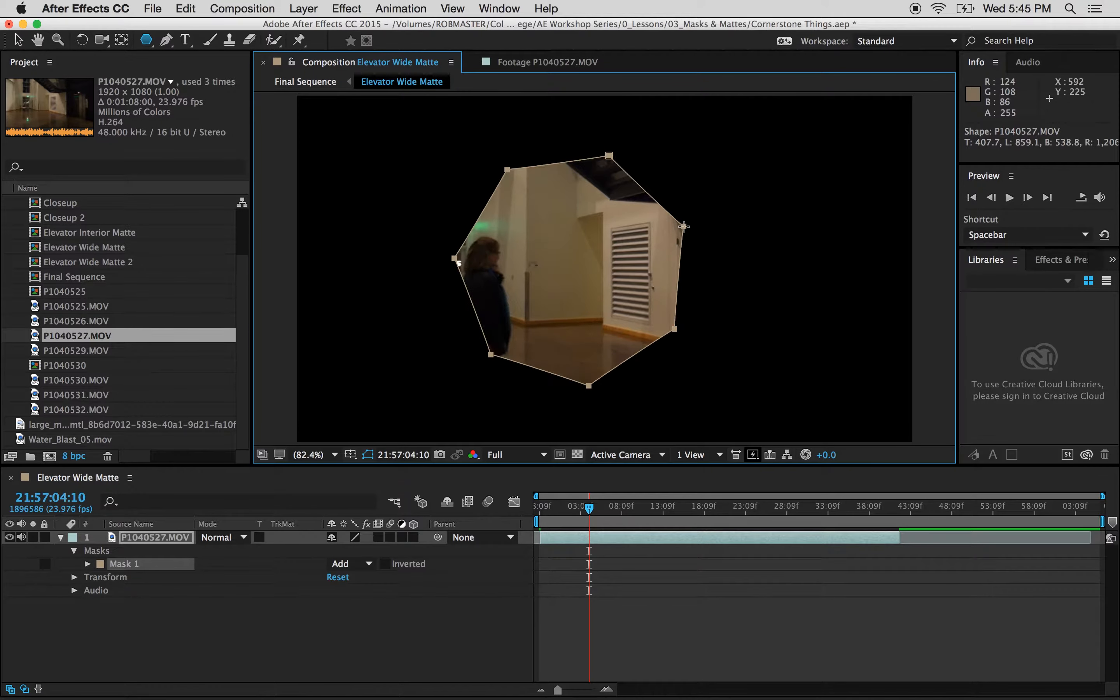
key("Up")
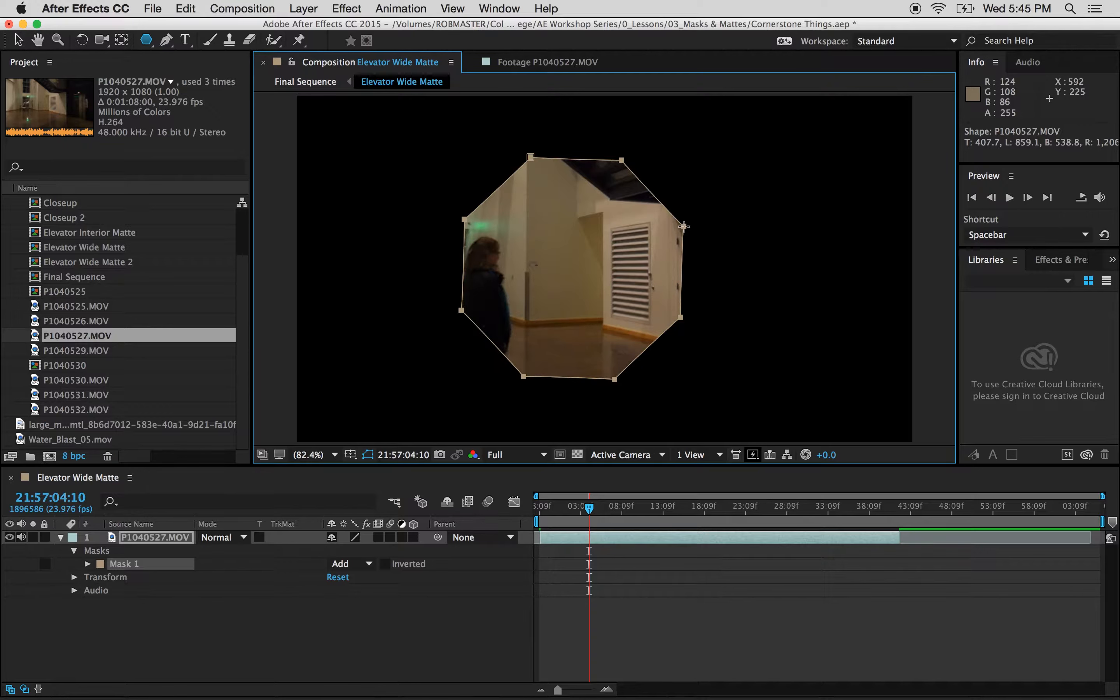
Step: Increase the polygon mask's number of sides until it looks nearly circular, and undo the mask
key("Down")
key("Up")
key("Up")
key("Up")
key("Up")
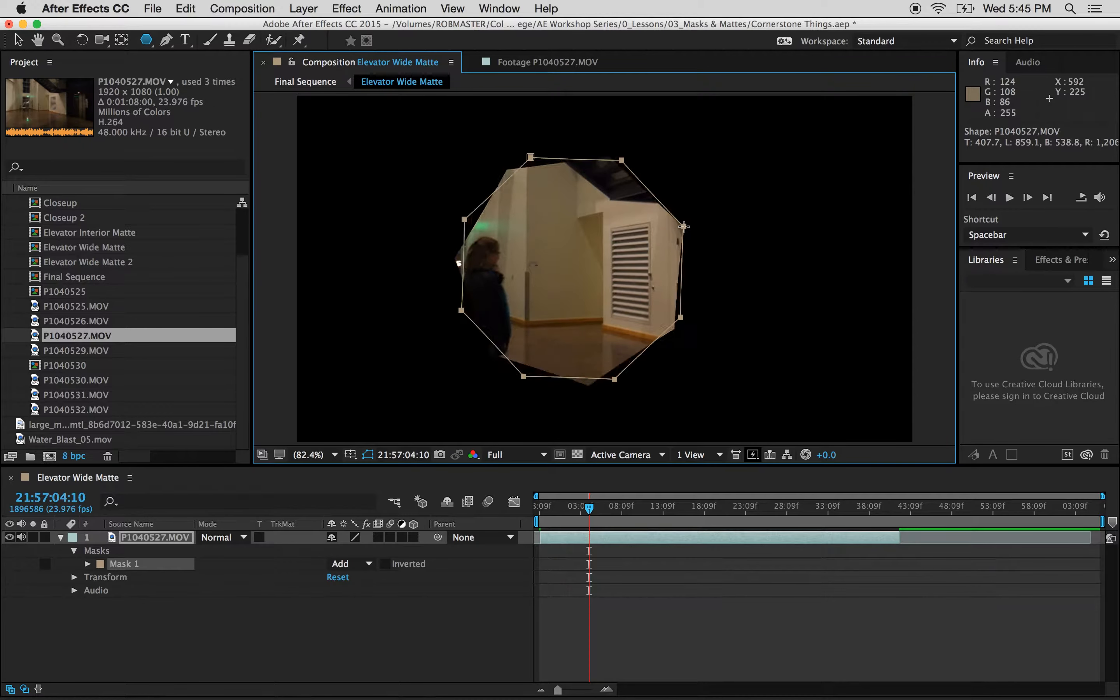
key("Up")
key("Up")
key("Up")
key("Up")
key("Up")
key("Up")
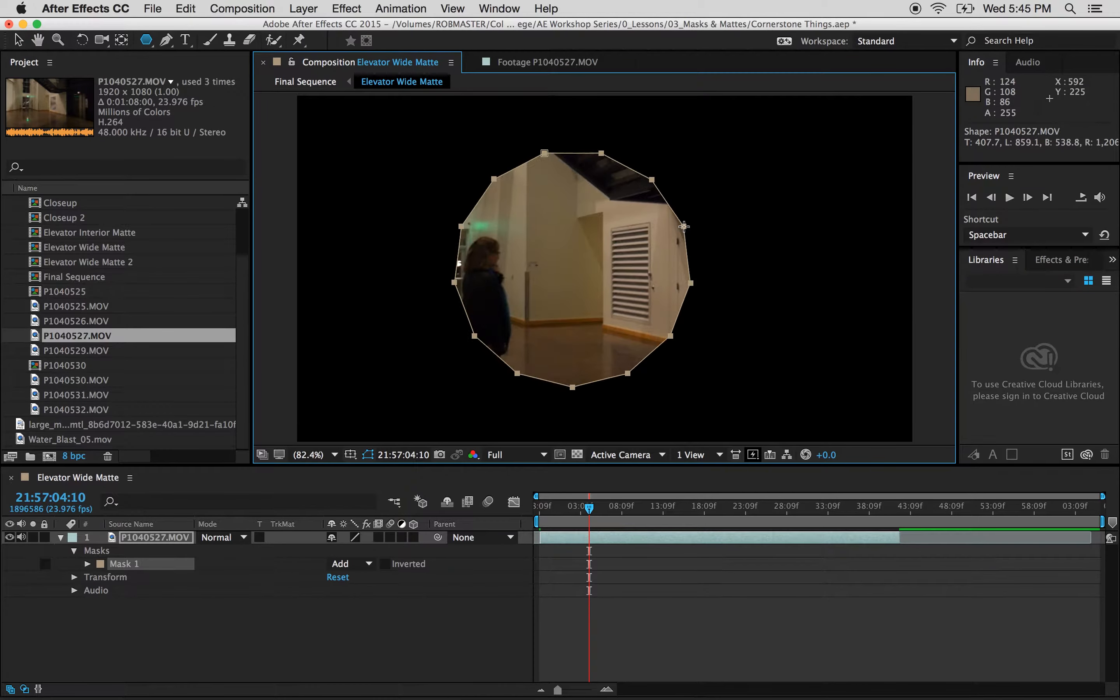
key("Up")
key("Up")
key("Up")
key("Up")
key("Up")
key("Up")
key("Up")
key("Up")
key("Up")
key("Up")
key("Up")
key("Up")
key("Up")
key("Up")
key("Up")
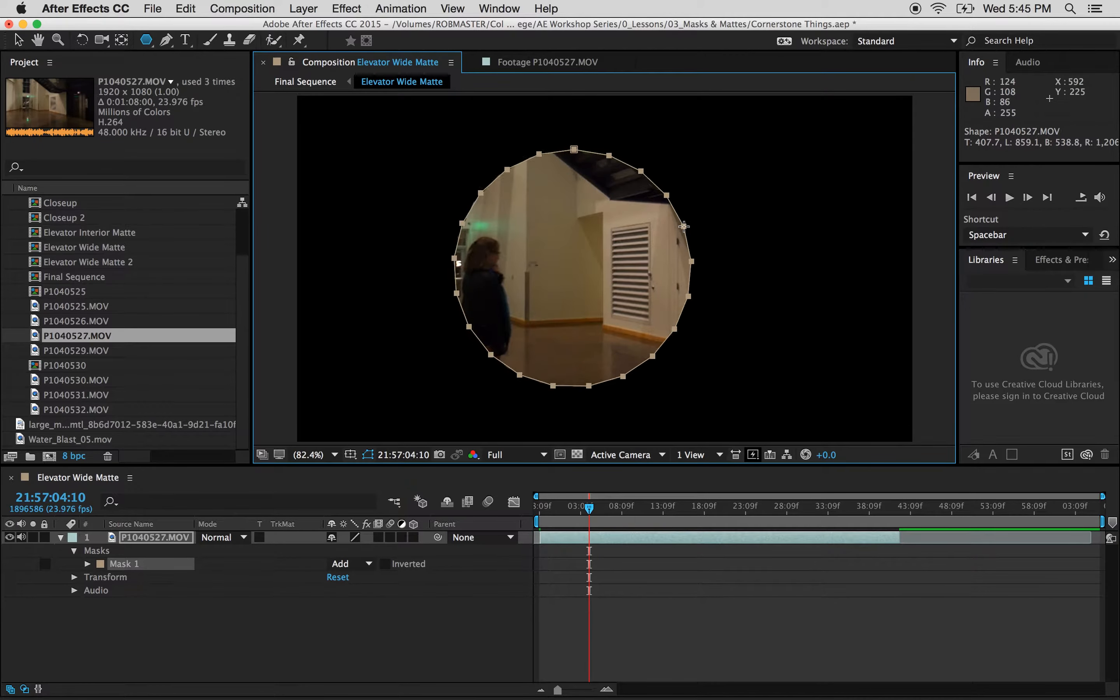
key("Up")
key("Up")
key("Up")
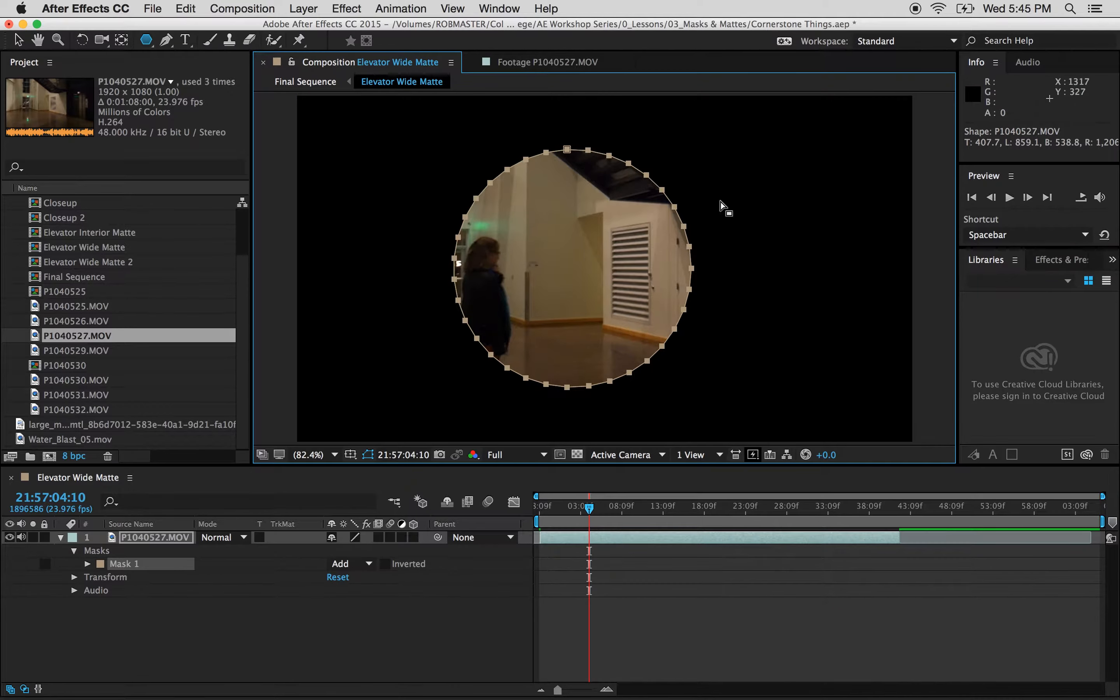
key("super+z")
Step: Try applying a layer-sized mask with the Star Tool and undo it
left_click_drag(147, 40, 209, 108)
double_click(146, 41)
key("super+z")
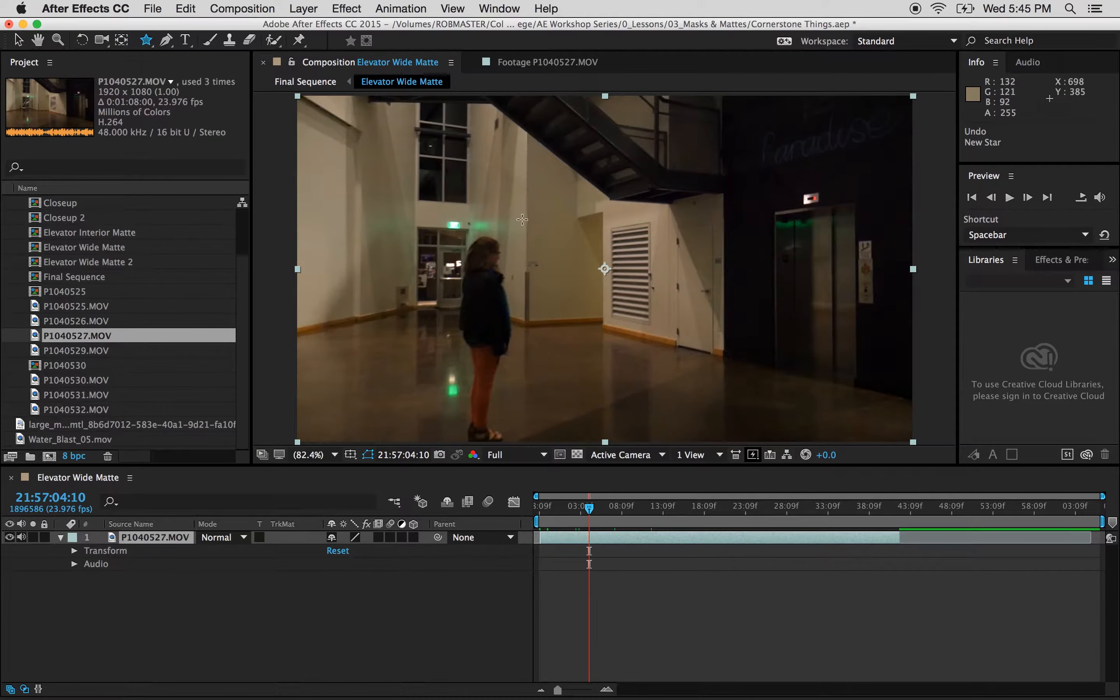
Step: Draw a star mask centred just above and beside the figure's head and vary its number of points, ending with five
left_click_drag(521, 219, 624, 172)
key("Up")
key("Up")
key("Up")
key("Down")
key("Down")
key("Down")
key("Down")
key("Down")
key("Up")
key("Up")
Step: Adjust the star mask's corner roundness until its arms become rounded petals, and undo the mask
key("Page_Up")
key("Page_Up")
key("Page_Up")
key("Page_Down")
key("Page_Down")
key("Page_Down")
key("Page_Up")
key("Page_Up")
key("Page_Up")
key("Page_Up")
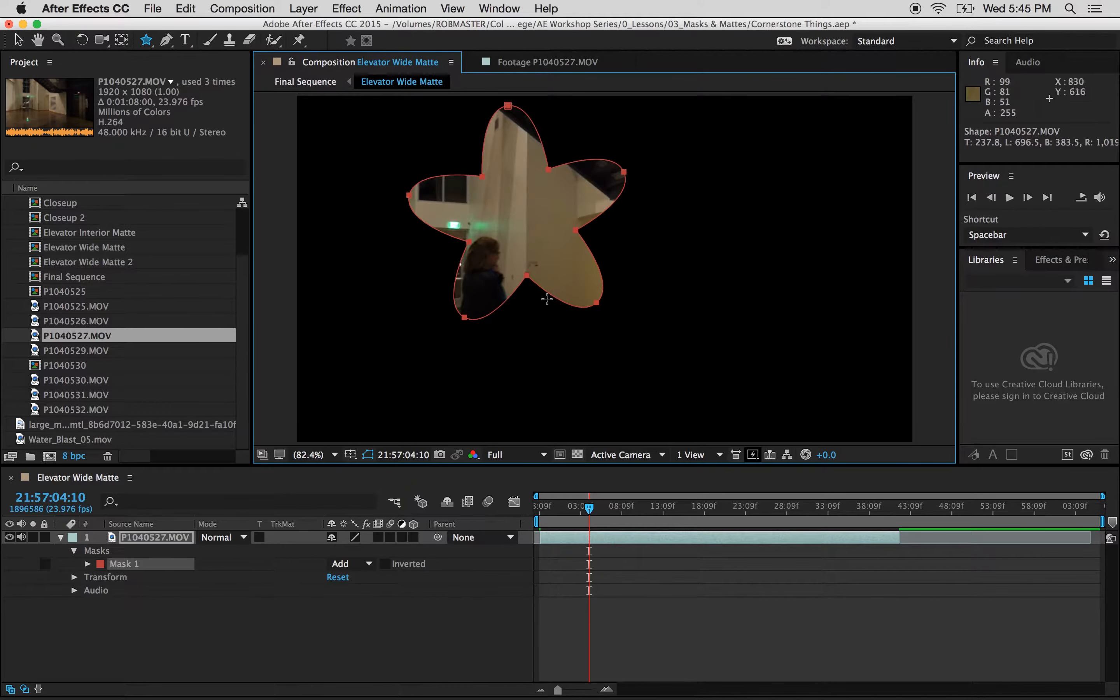
key("cmd+z")
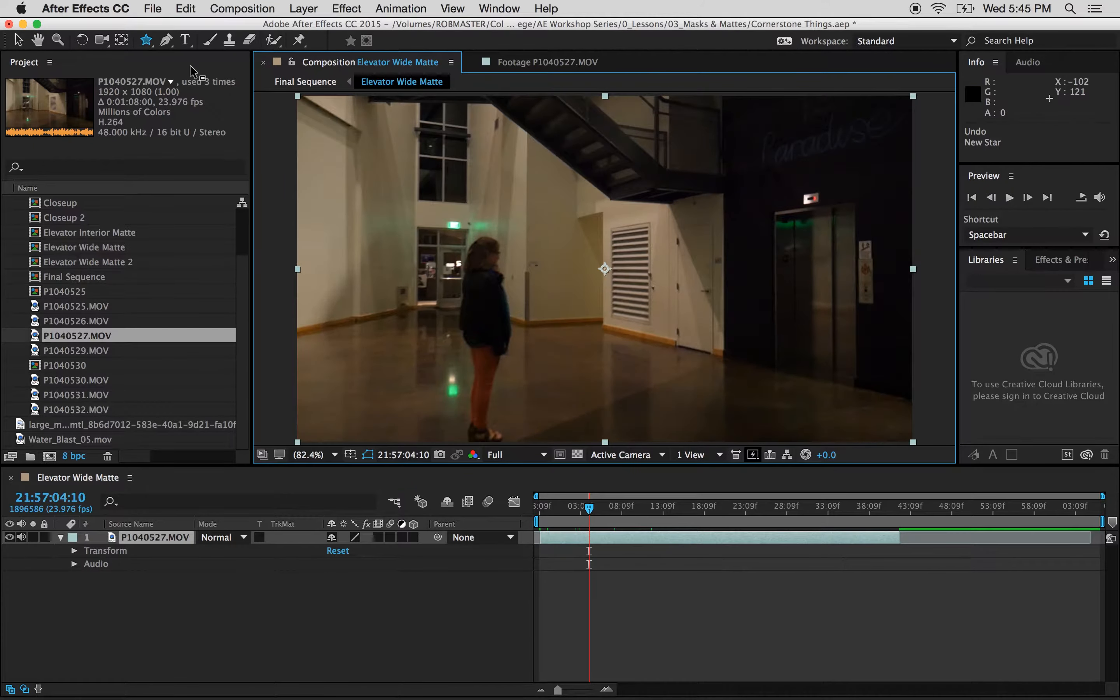
Step: Apply a rectangular mask that matches the full frame of the P1040527.MOV layer
left_click(145, 40)
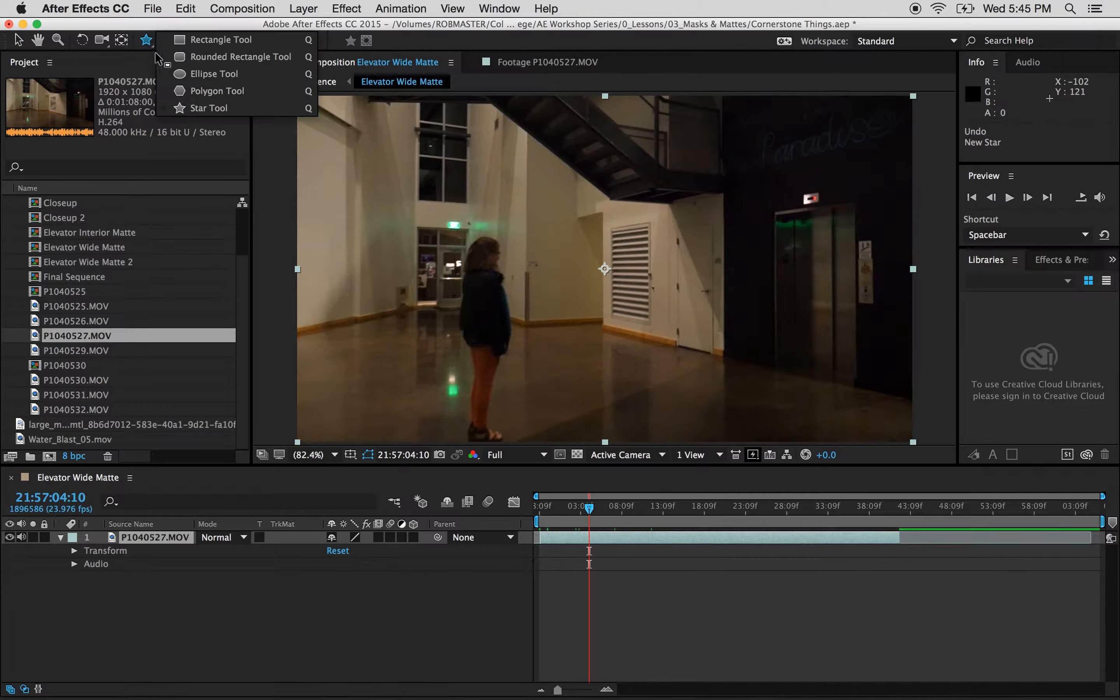
left_click(228, 50)
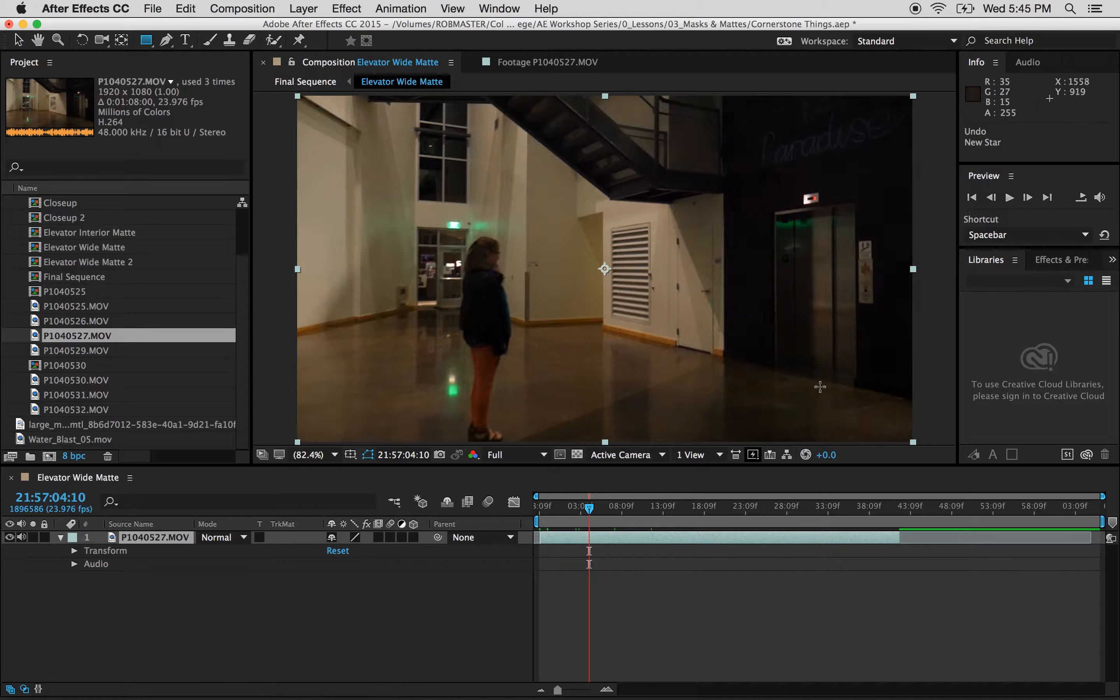
double_click(146, 41)
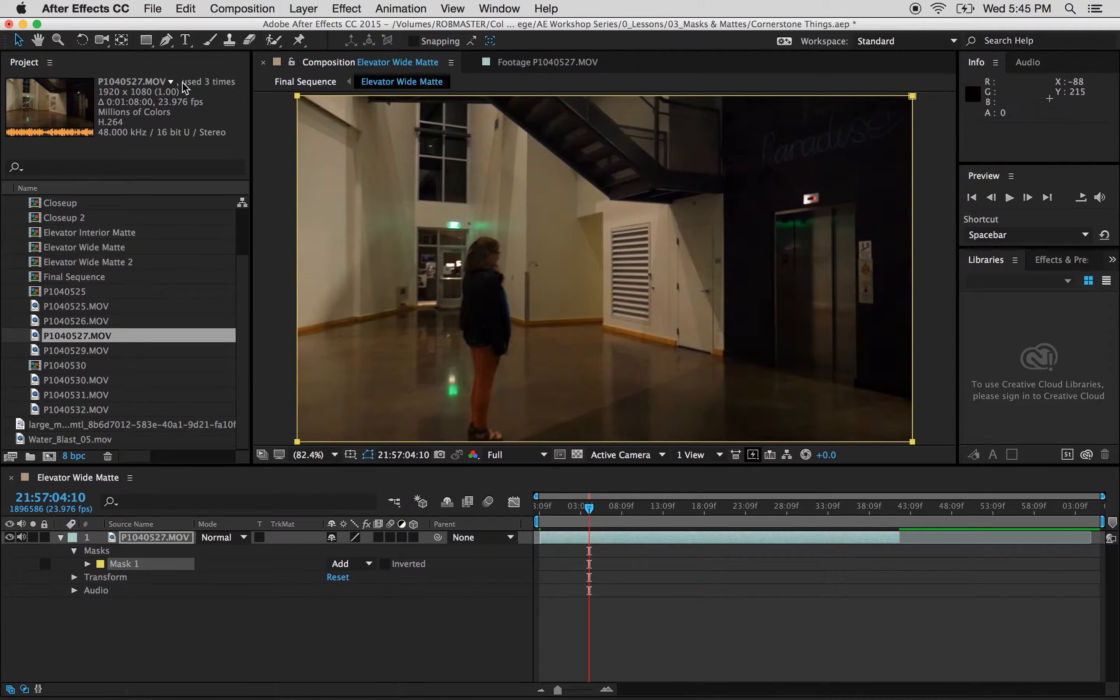
Step: Replace the full-frame rectangular mask with a layer-sized ellipse, and delete Mask 1
left_click_drag(146, 44, 202, 74)
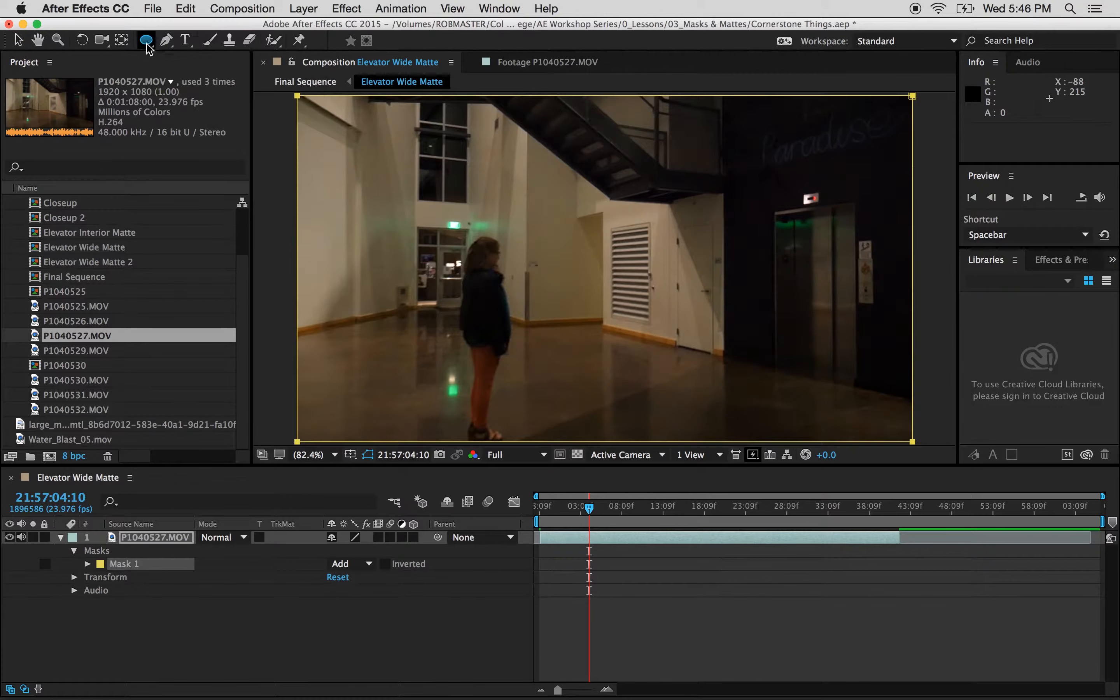
double_click(146, 41)
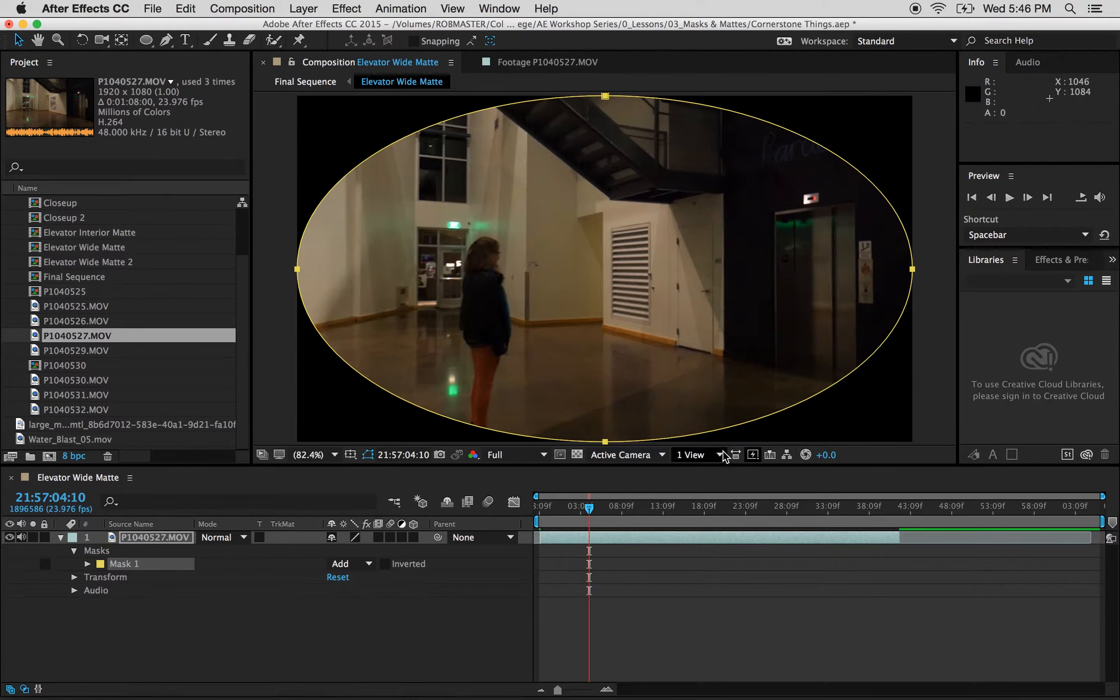
left_click(139, 563)
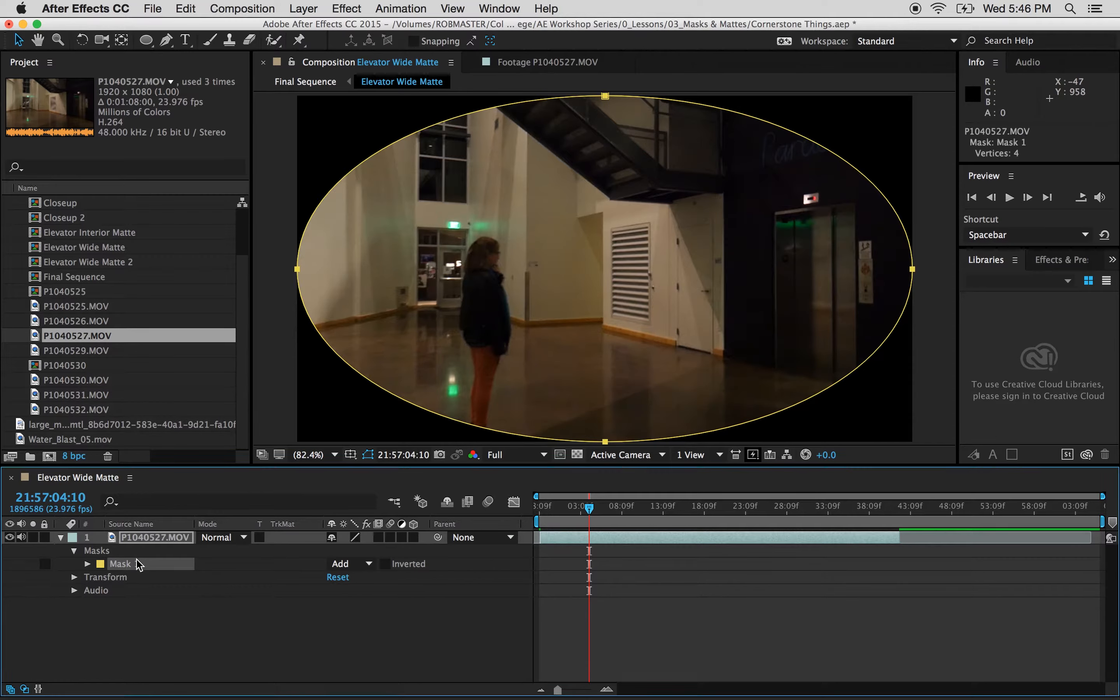
key("Delete")
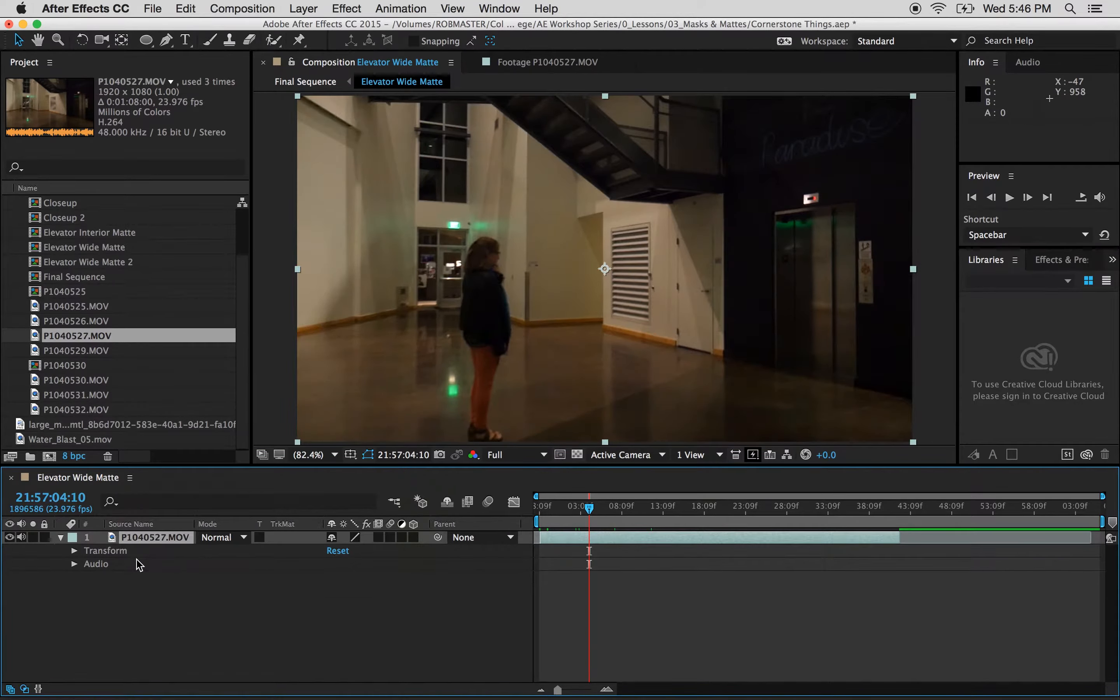
Step: Draw a rectangular mask about 529 by 597 px around the standing figure on the P1040527.MOV layer
left_click_drag(146, 39, 213, 39)
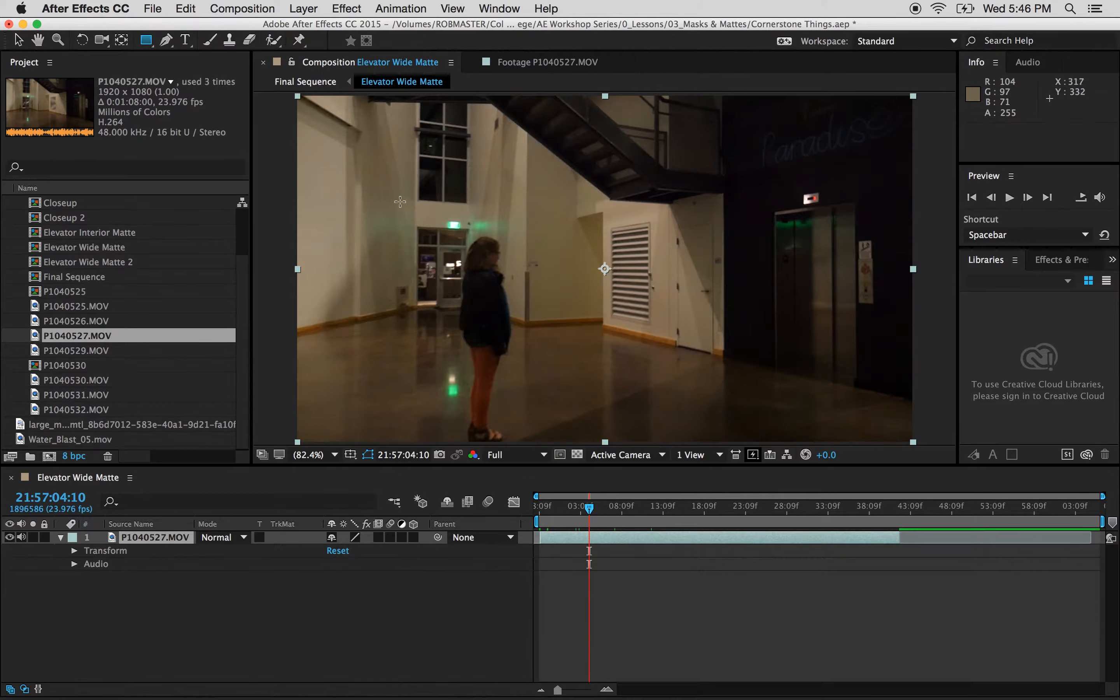
left_click_drag(413, 206, 582, 397)
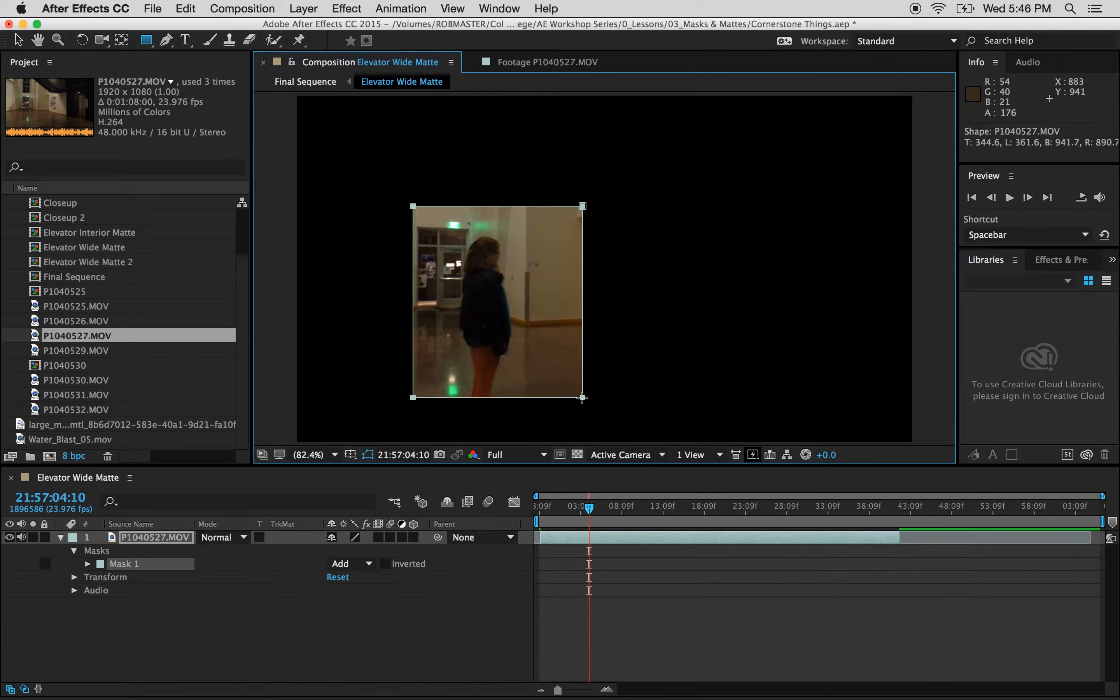
Step: Free-transform the rectangular mask: widen it toward the vent wall, rotate it about 16°, and scale it to about 76% width and 125% height
key("v")
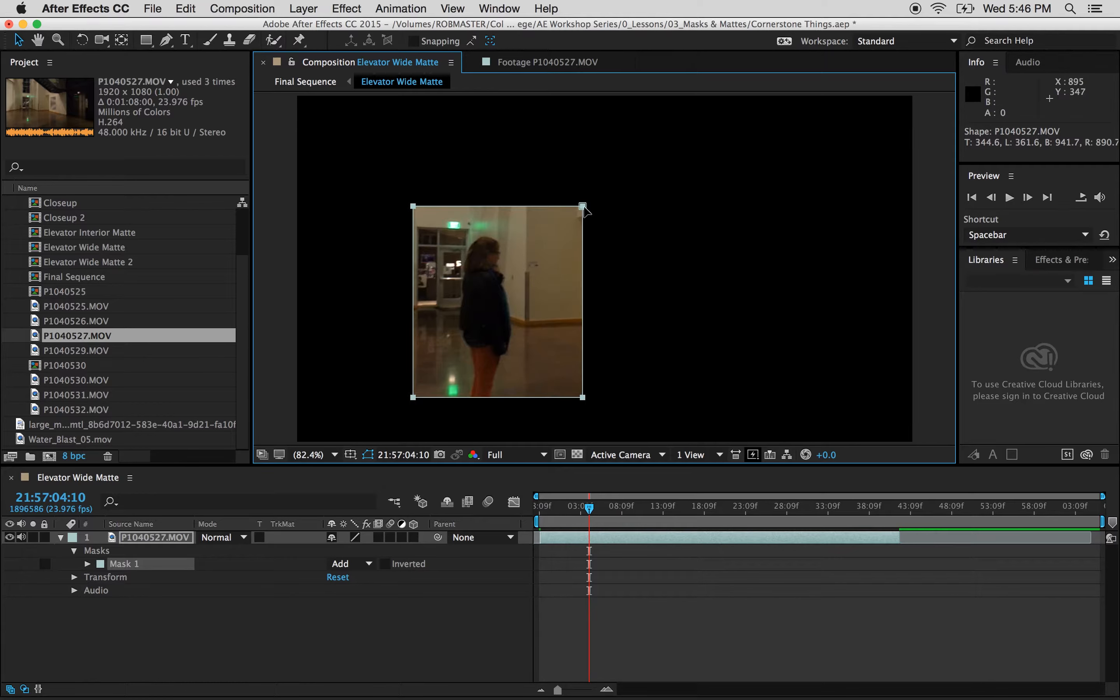
double_click(582, 207)
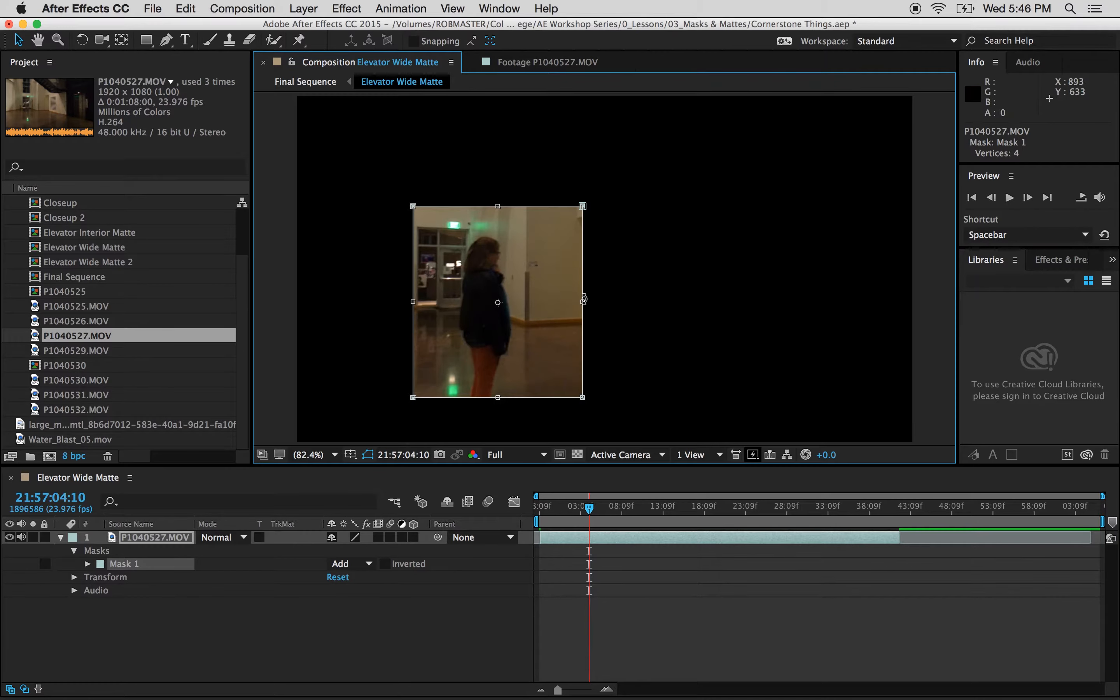
left_click_drag(582, 302, 698, 301)
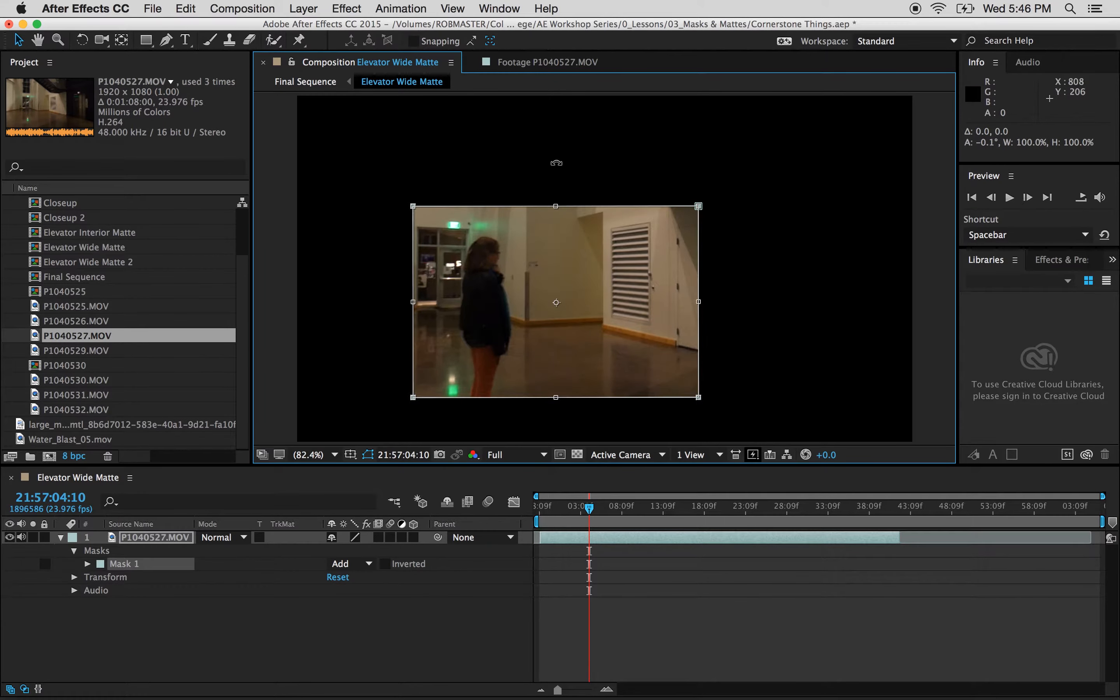
left_click_drag(577, 181, 632, 203)
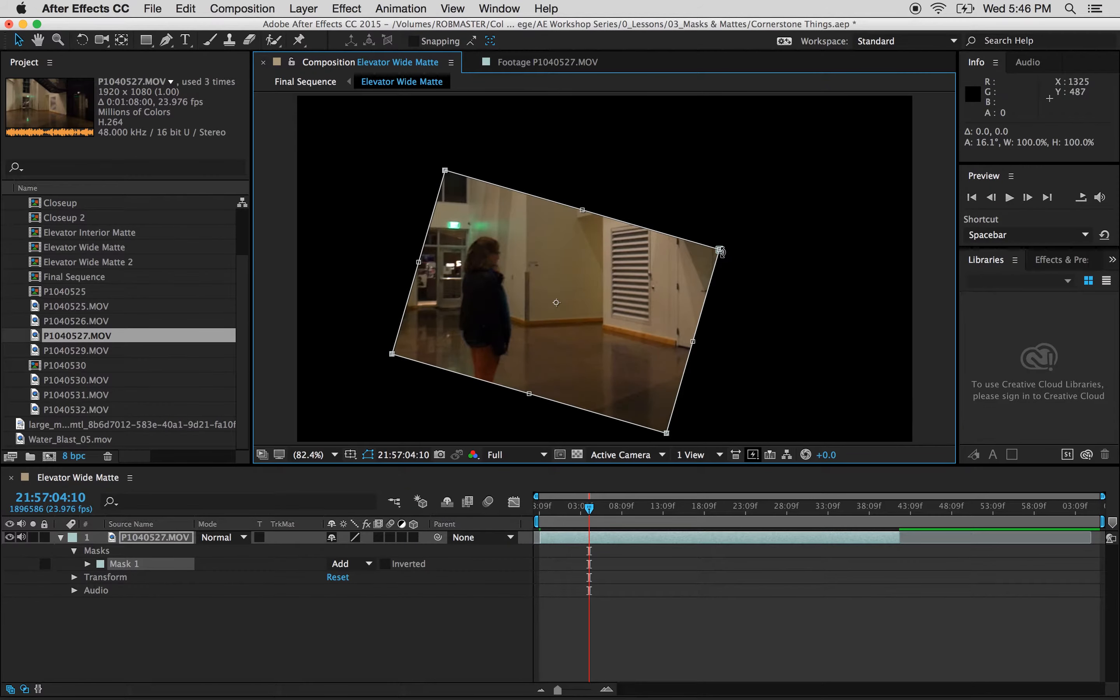
left_click_drag(720, 250, 661, 203)
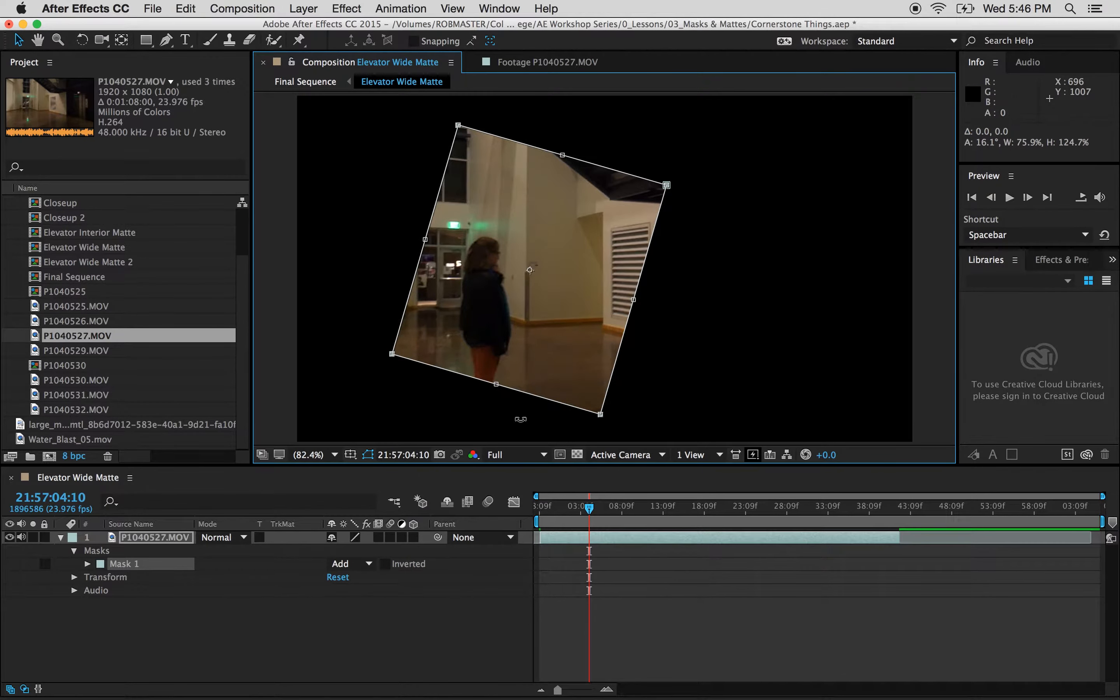
Step: Undo the mask's scaling, rotation and widening
key("super+z")
key("super+z")
key("super+z")
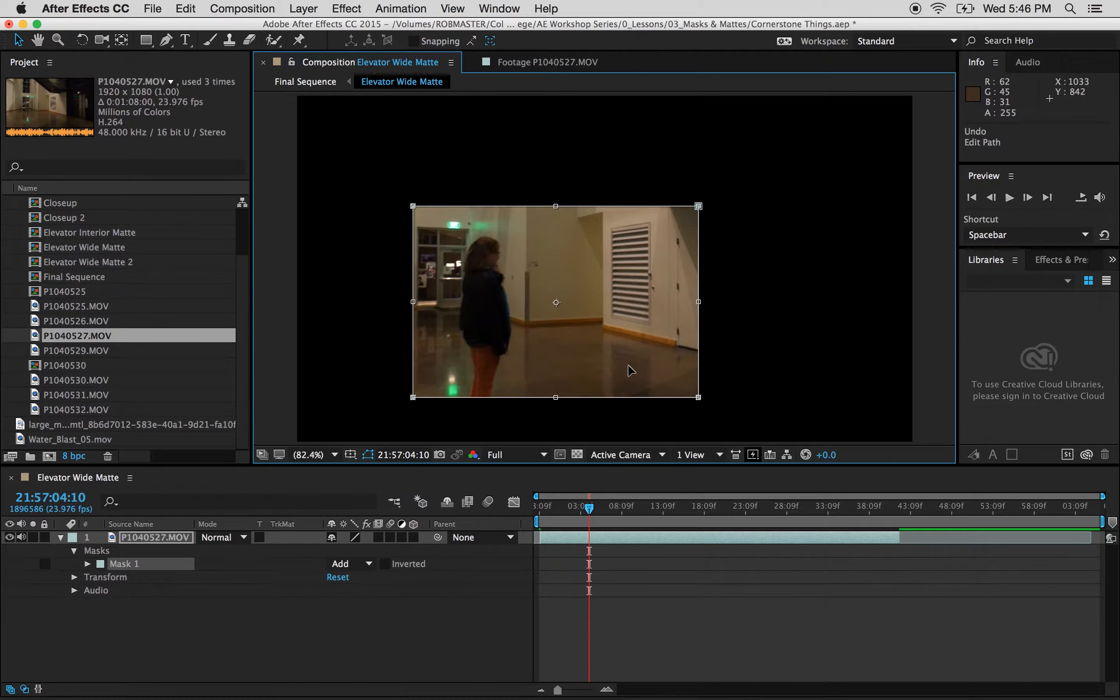
key("super+z")
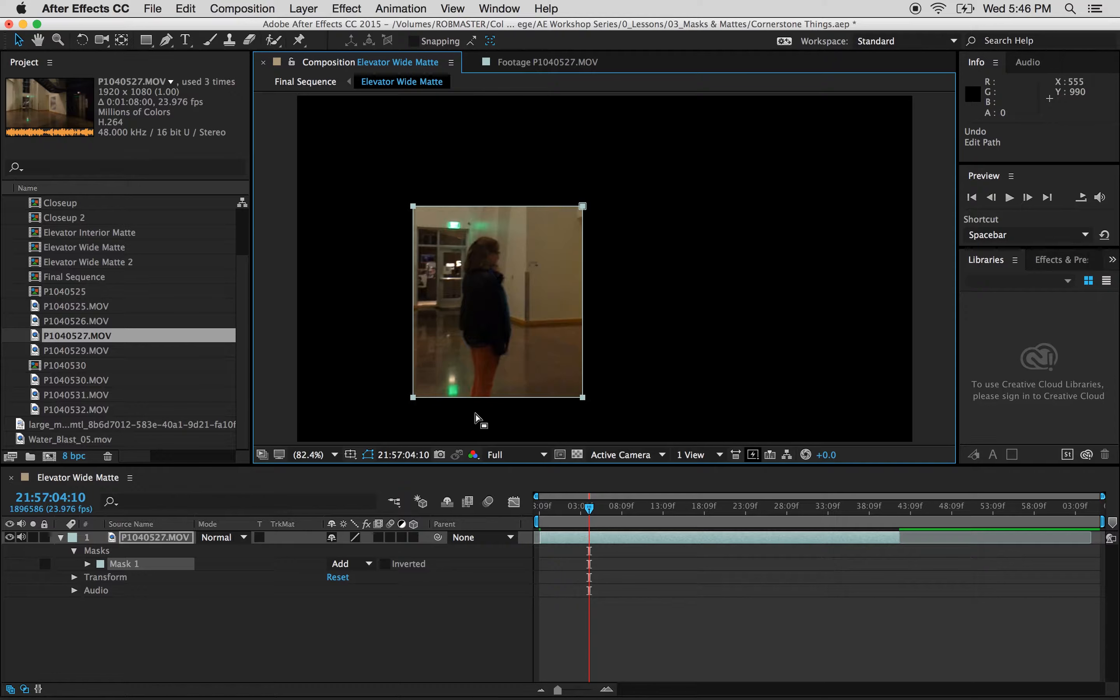
Step: Shift the mask's upper edge toward the left side of the frame, slanting the rectangle into a parallelogram
left_click(476, 414)
left_click(625, 370)
left_click(533, 277)
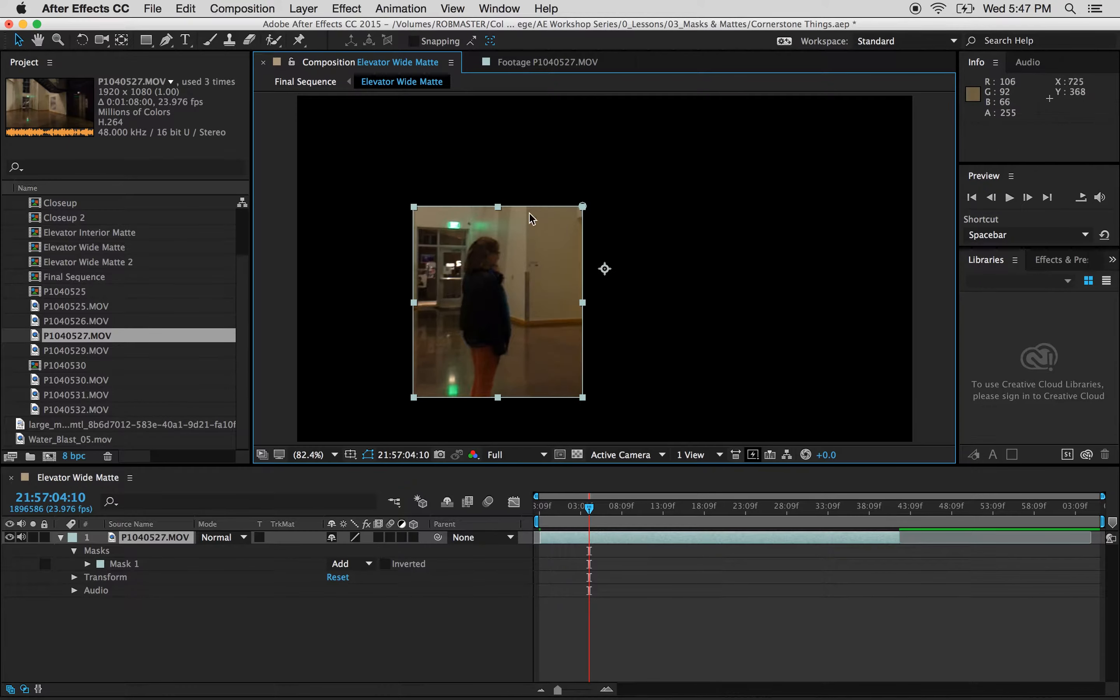
left_click_drag(500, 208, 469, 214)
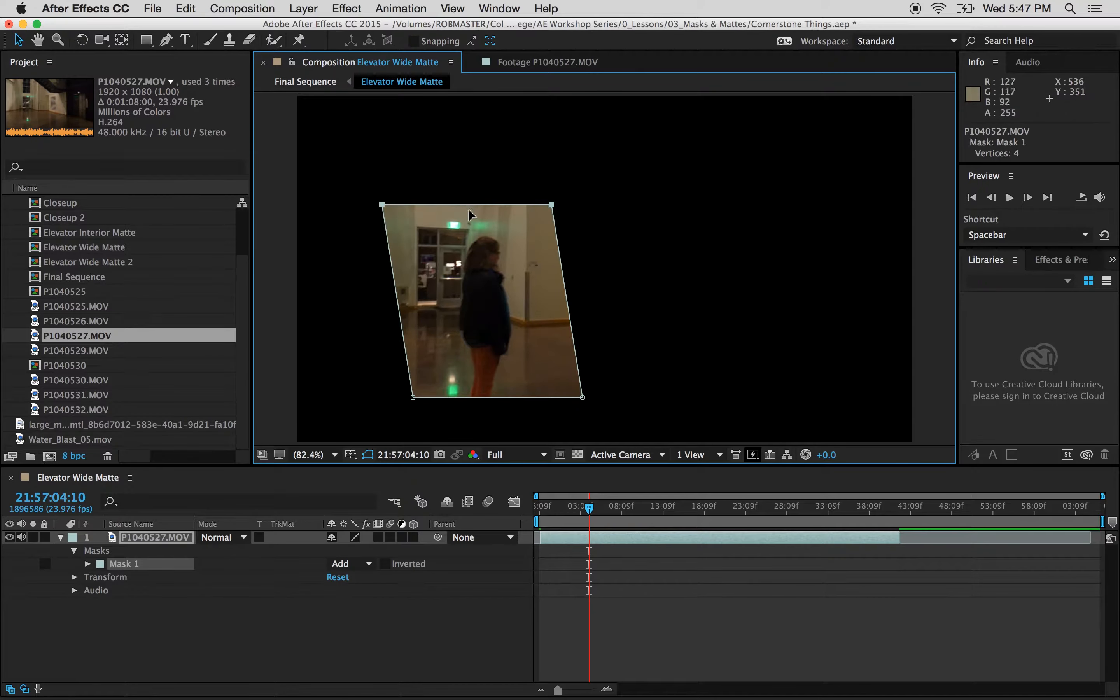
Step: Reposition the mask's two upper corners and its lower-right corner individually to form an irregular, tilted four-sided shape around the figure
left_click(462, 234)
left_click(502, 180)
left_click(460, 222)
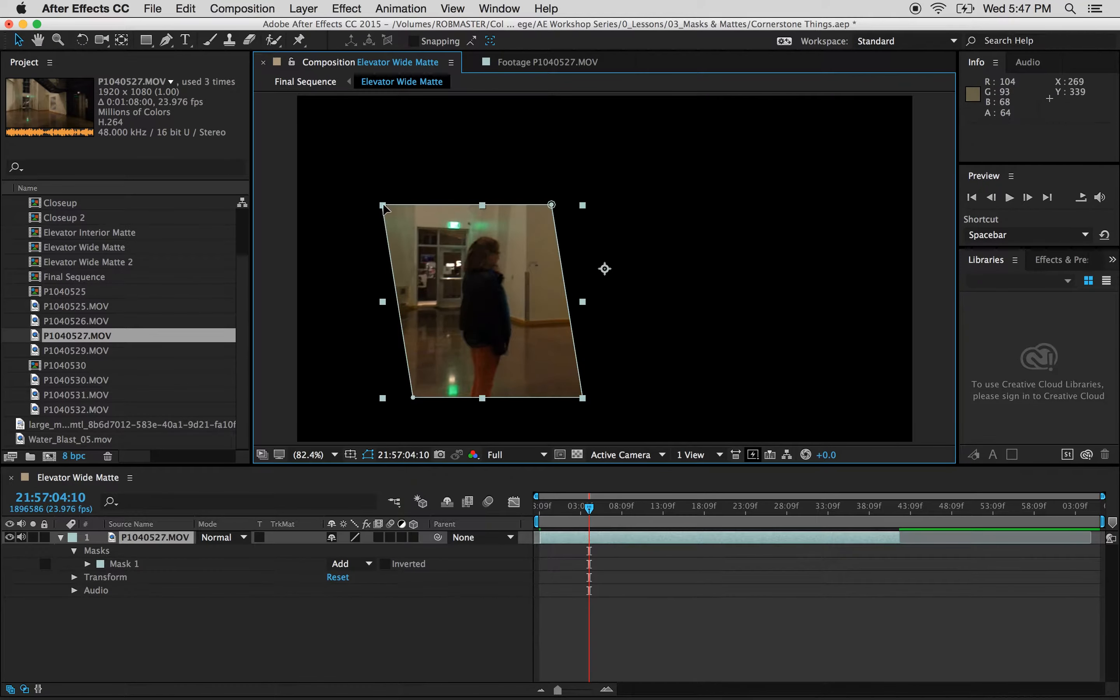
left_click_drag(383, 207, 376, 248)
left_click_drag(551, 205, 602, 195)
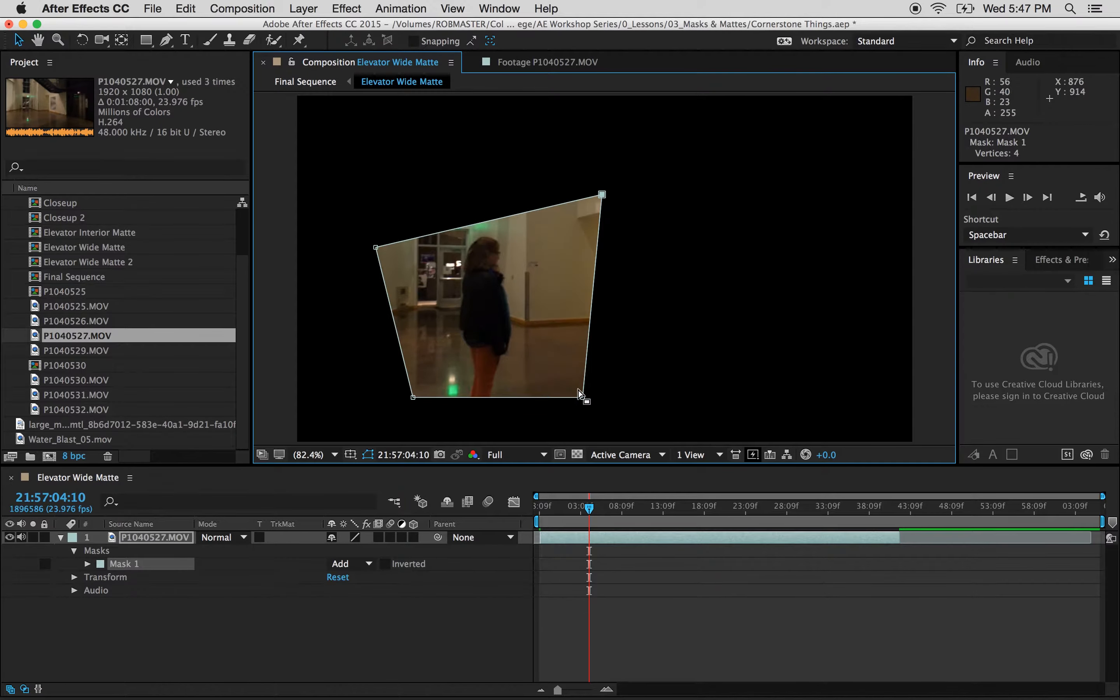
left_click_drag(577, 399, 673, 345)
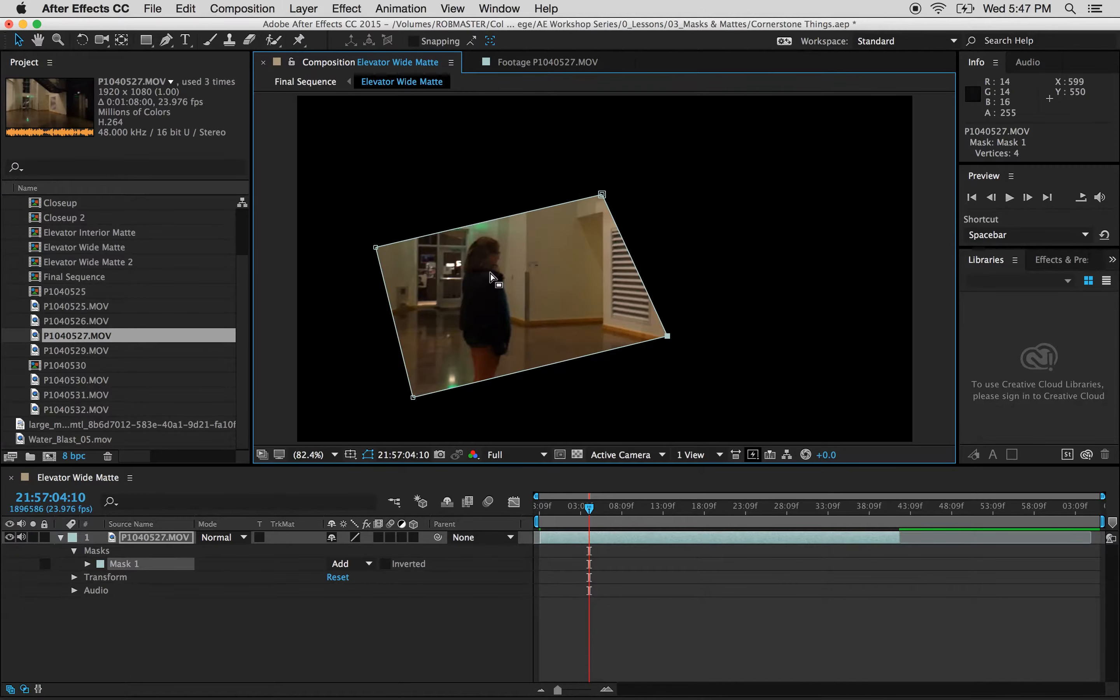
Step: Try moving the masked P1040527.MOV layer within the frame, undo the move, and reselect Mask 1
left_click_drag(490, 272, 448, 308)
key("super+z")
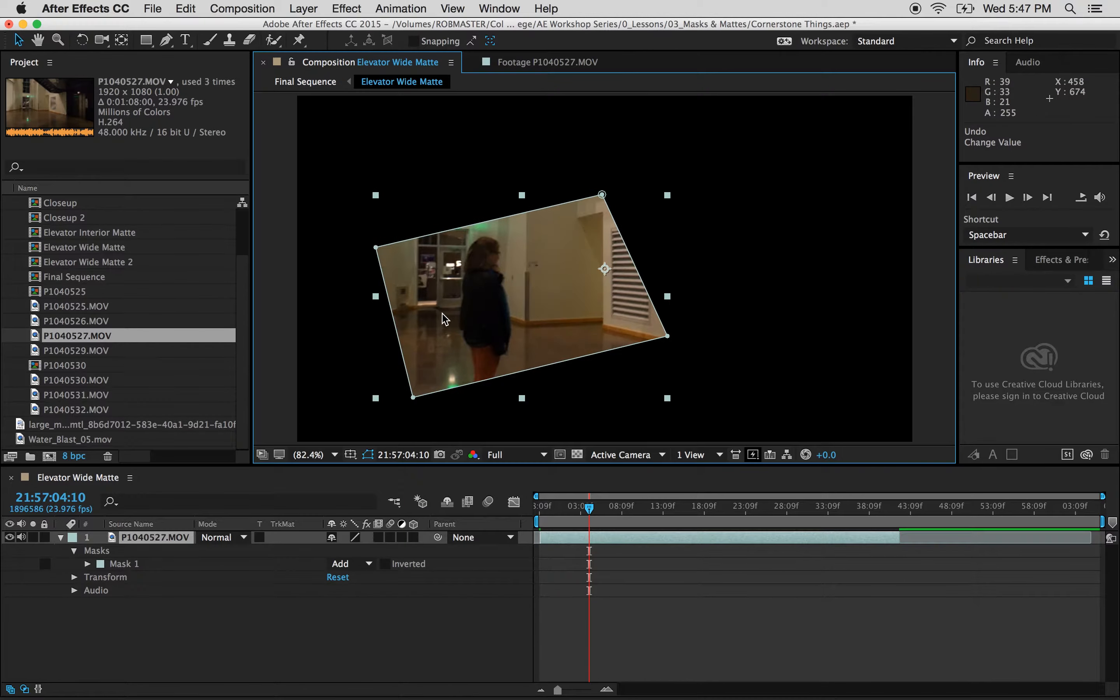
left_click(189, 565)
left_click_drag(474, 367, 463, 435)
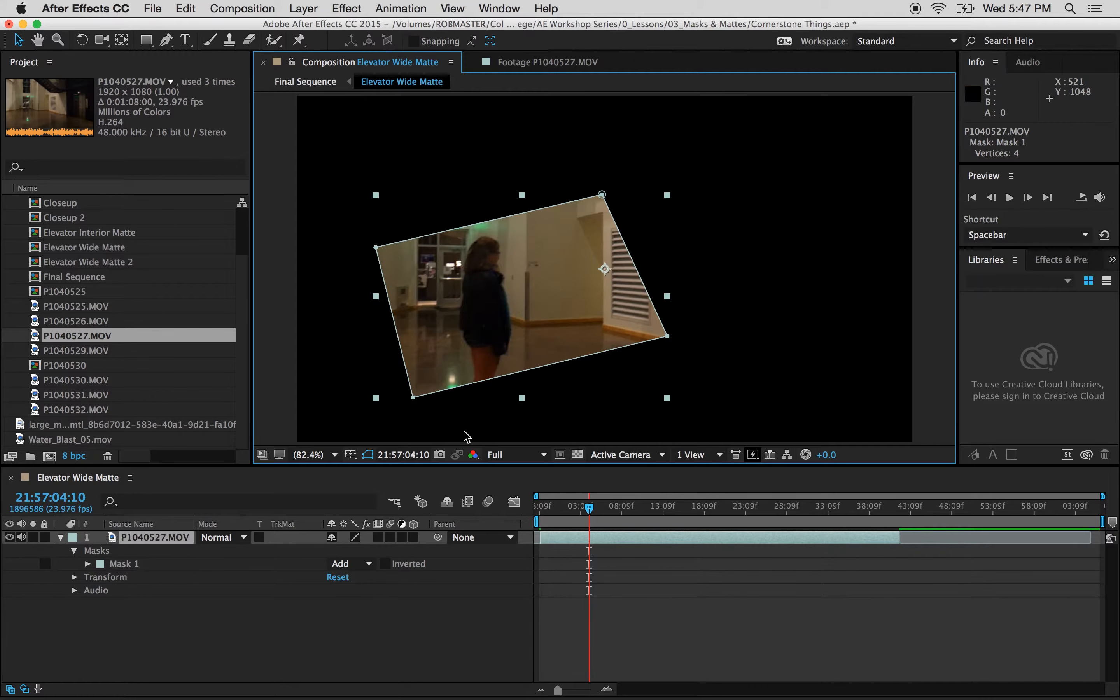
Step: With no layer selected, draw a white rectangle shape about 619 by 738 px beside the masked footage, and undo it
left_click(482, 420)
left_click_drag(149, 44, 246, 46)
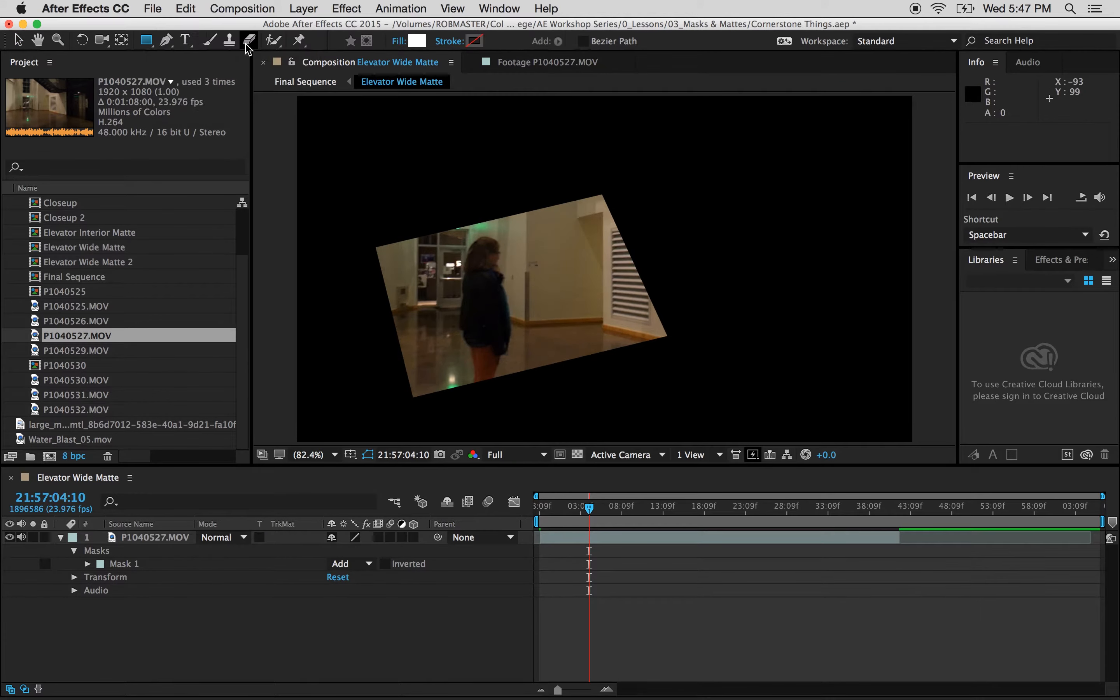
mouse_move(725, 164)
left_mouse_down()
mouse_move(895, 323)
mouse_move(908, 357)
left_mouse_up()
key("super+z")
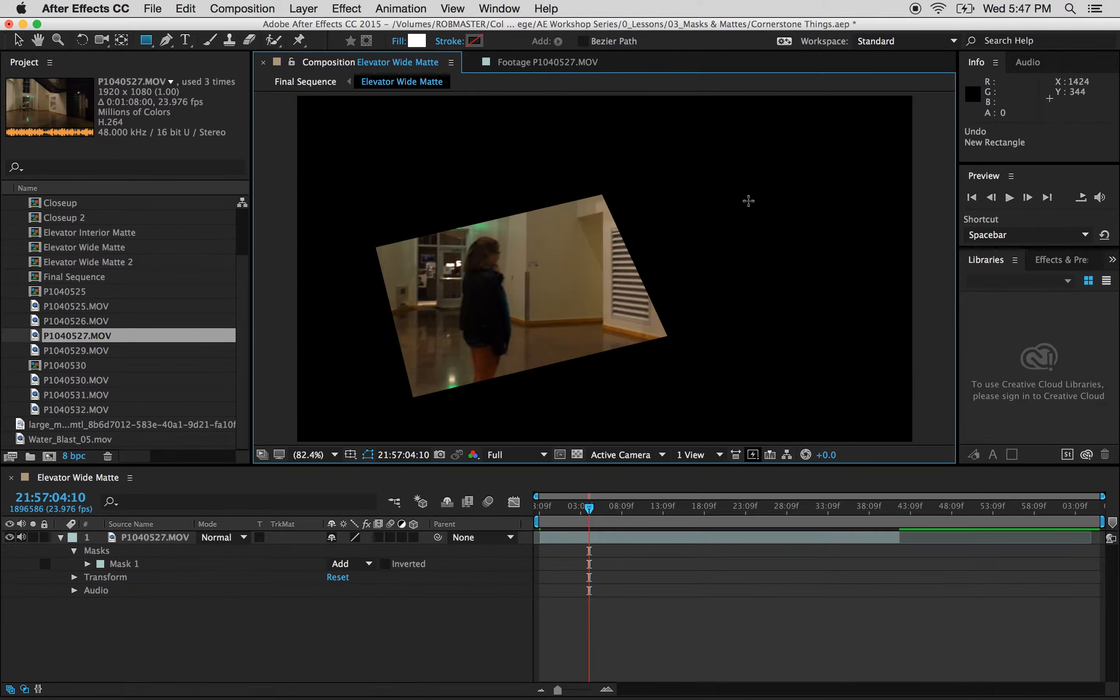
left_click_drag(712, 164, 910, 399)
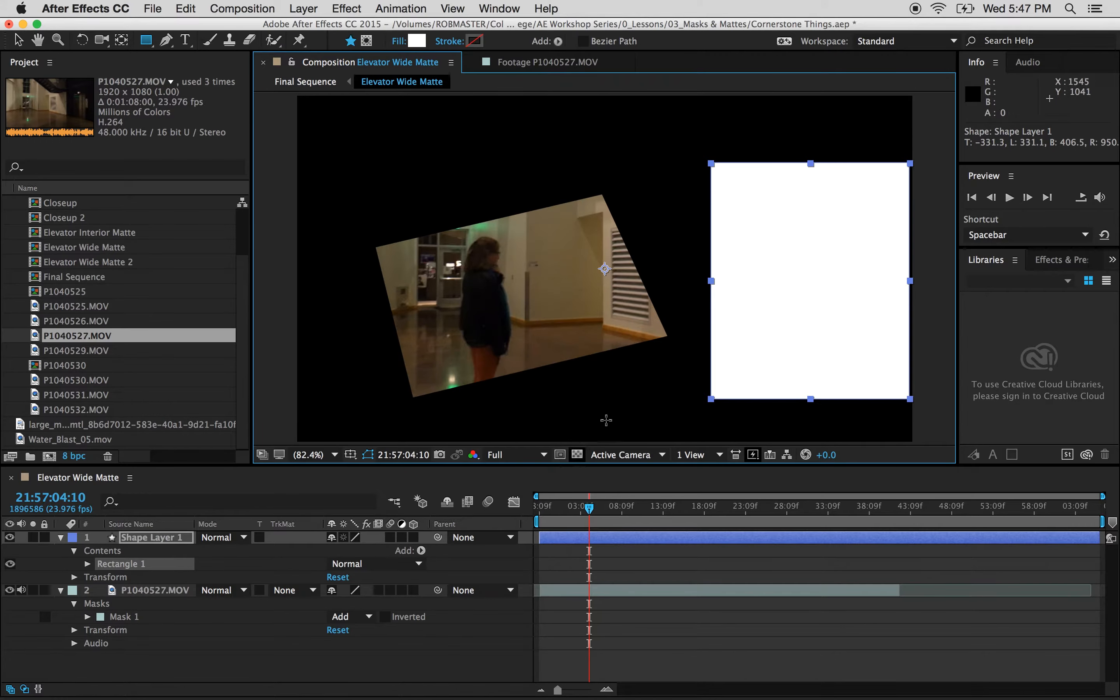
key("super+z")
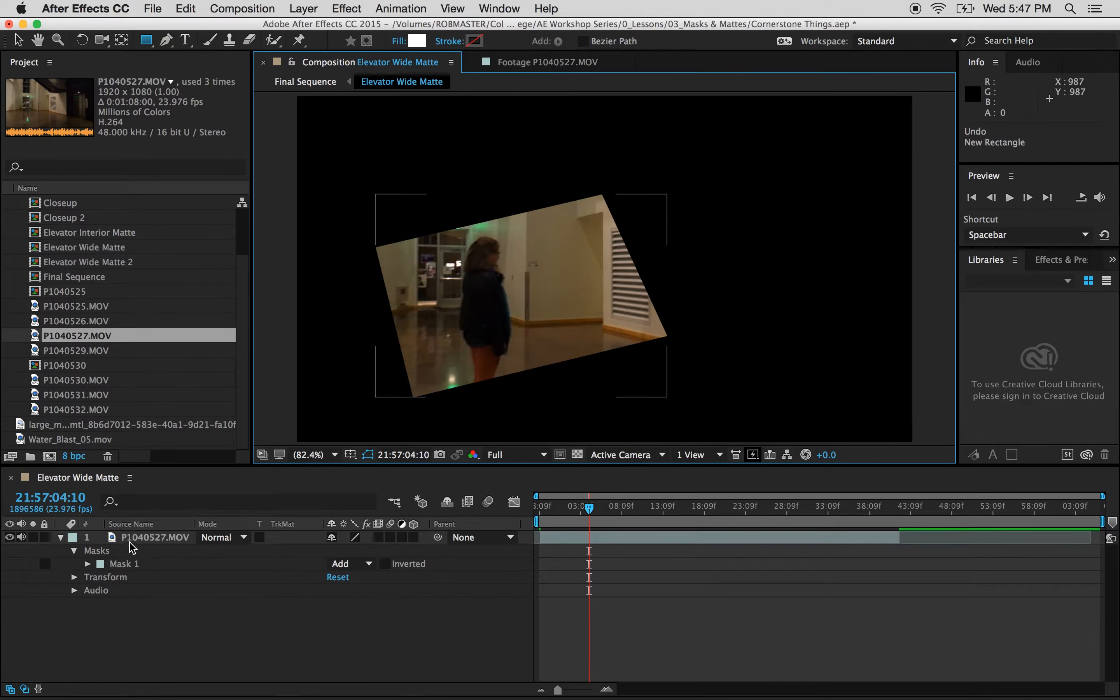
Step: Draw a second rectangular mask about 820 px tall around the elevator on the P1040527.MOV layer, and undo it
left_click(131, 539)
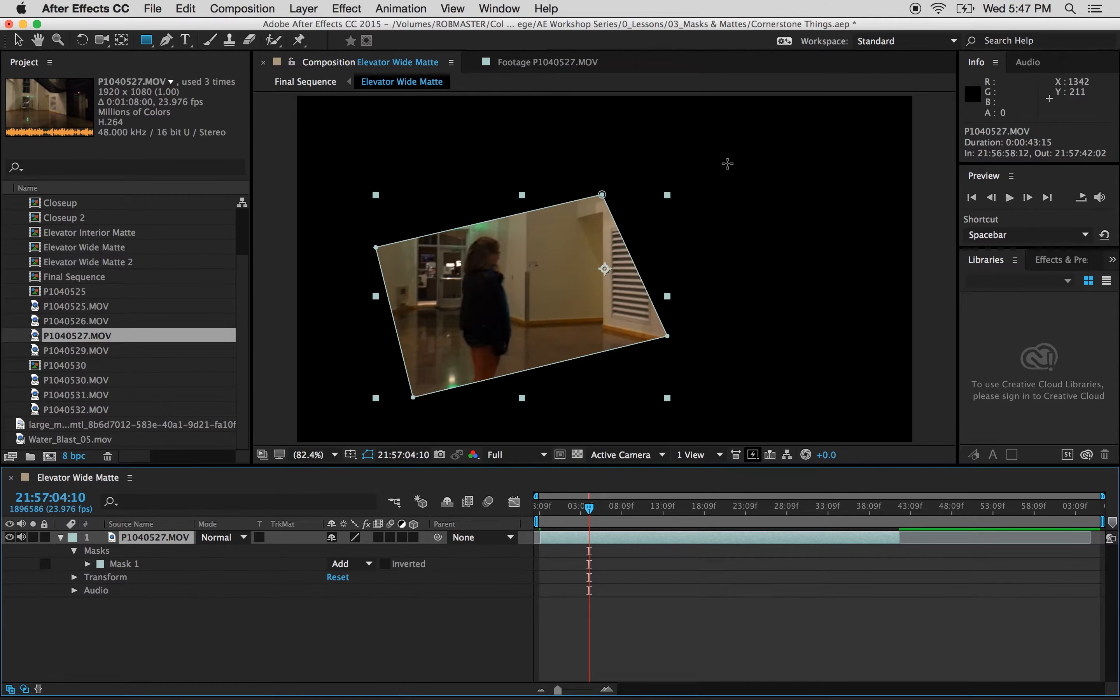
left_click_drag(728, 163, 902, 426)
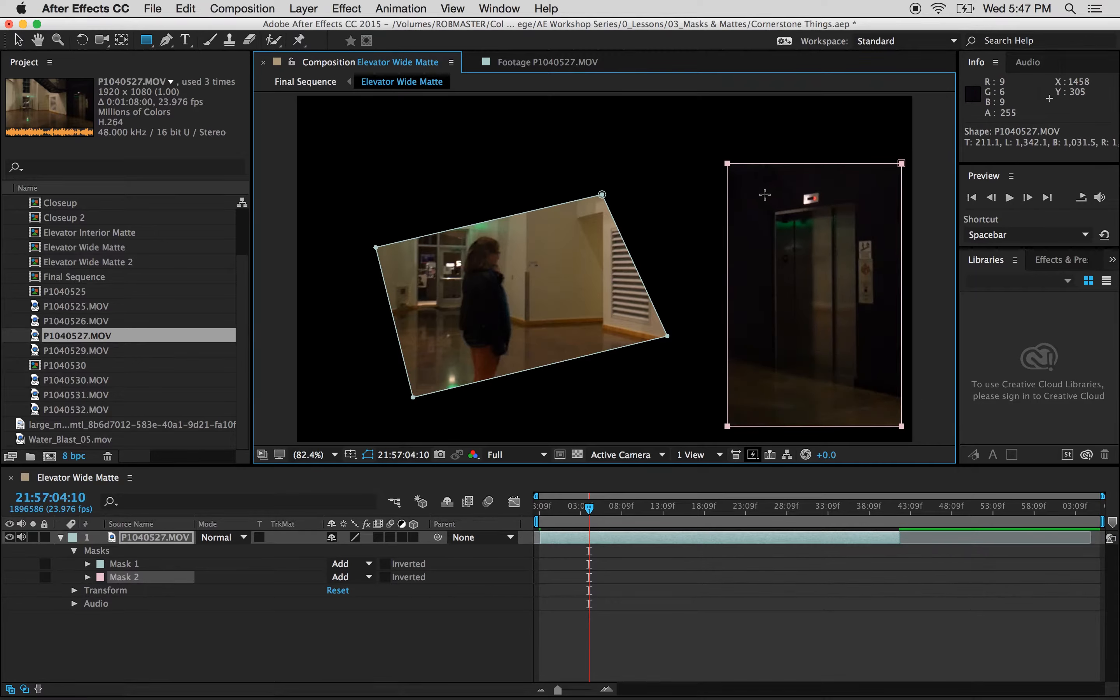
key("super+z")
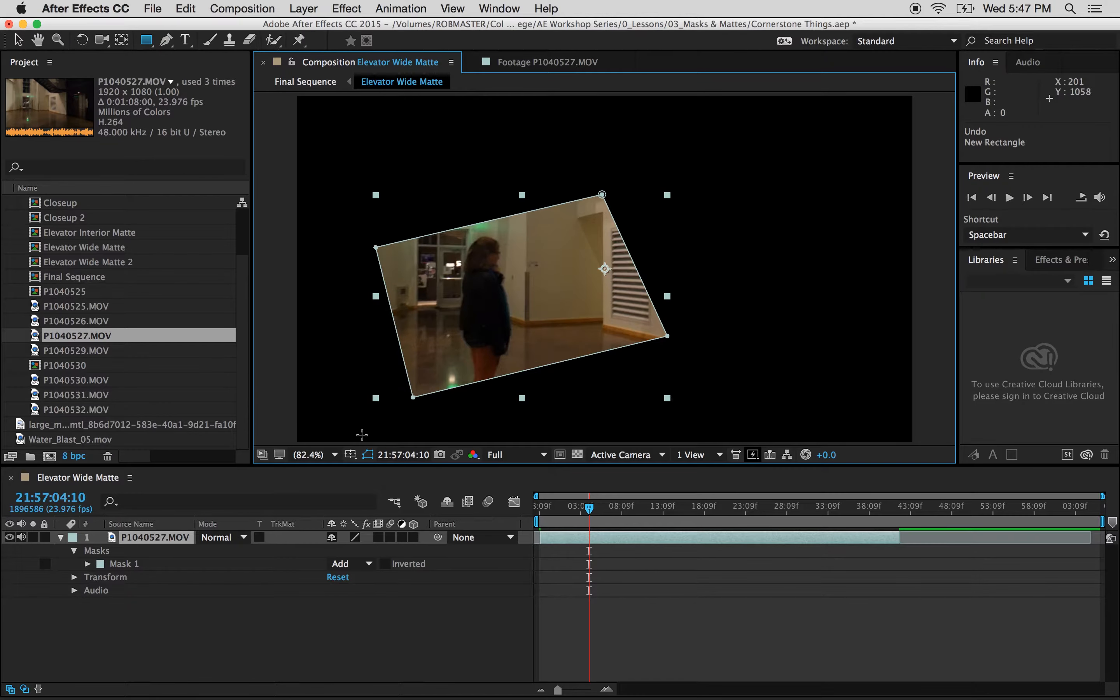
Step: Open P1040527.MOV in the layer viewer with Render off, draw rectangular masks around the elevator and across the lobby, and undo them
double_click(145, 539)
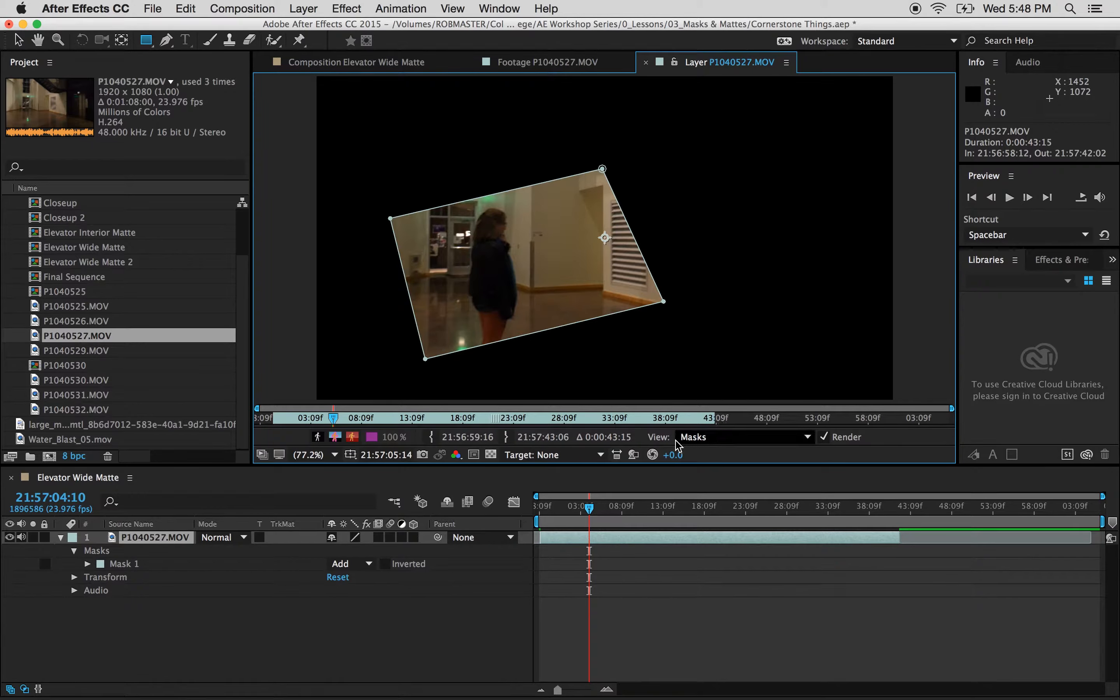
left_click(823, 437)
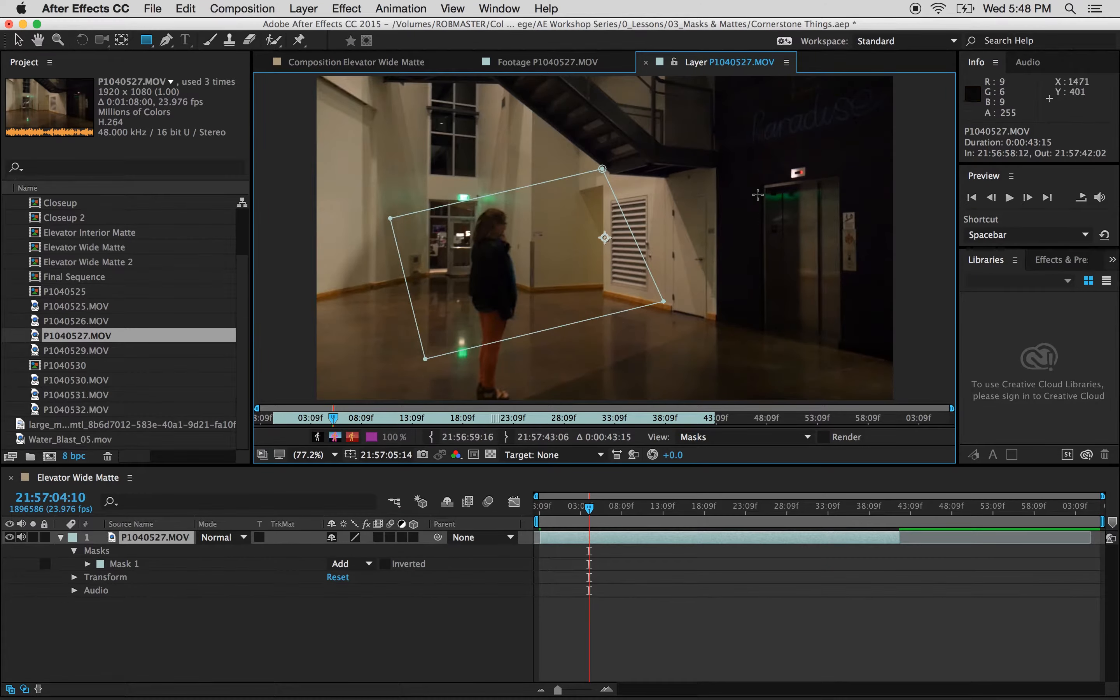
left_click_drag(757, 153, 875, 370)
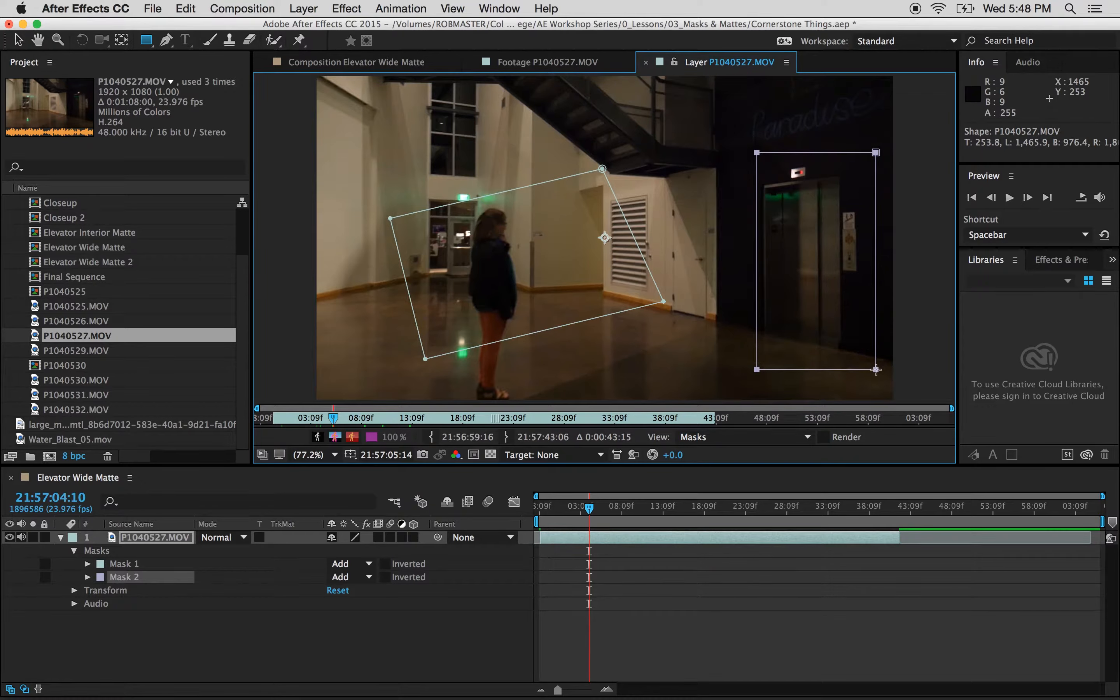
left_click_drag(706, 133, 606, 299)
left_click_drag(385, 121, 636, 277)
key("super+z")
key("super+z")
key("super+z")
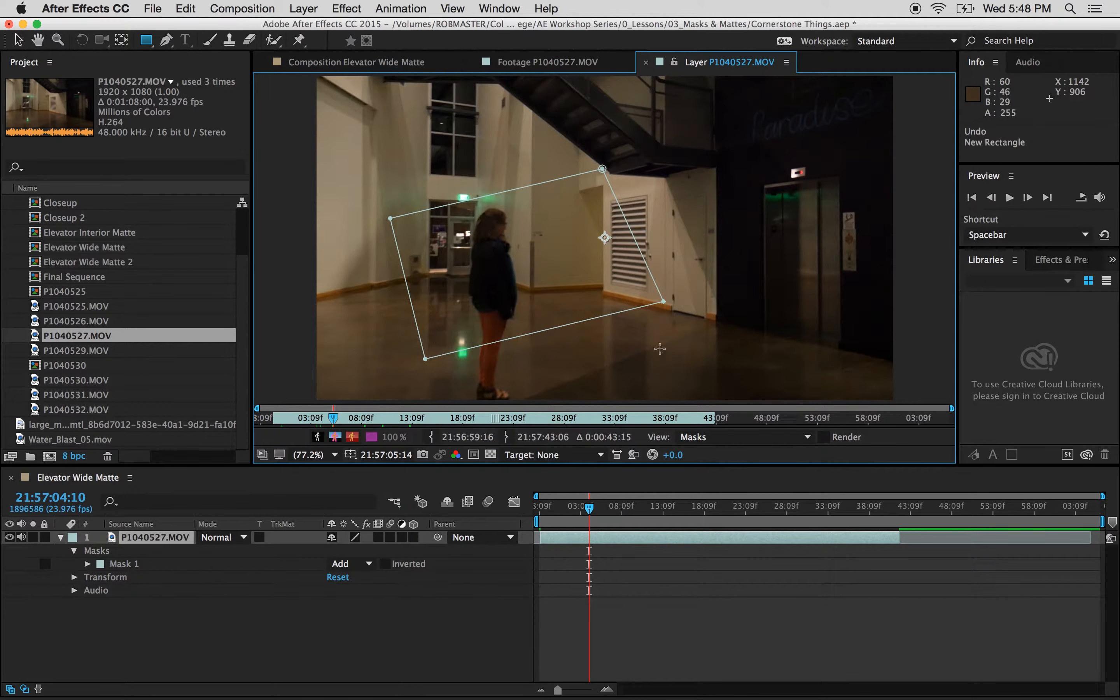
Step: Close the layer and footage viewers, and expand Mask 1's properties in the Elevator Wide Matte composition
left_click(647, 63)
left_click(473, 63)
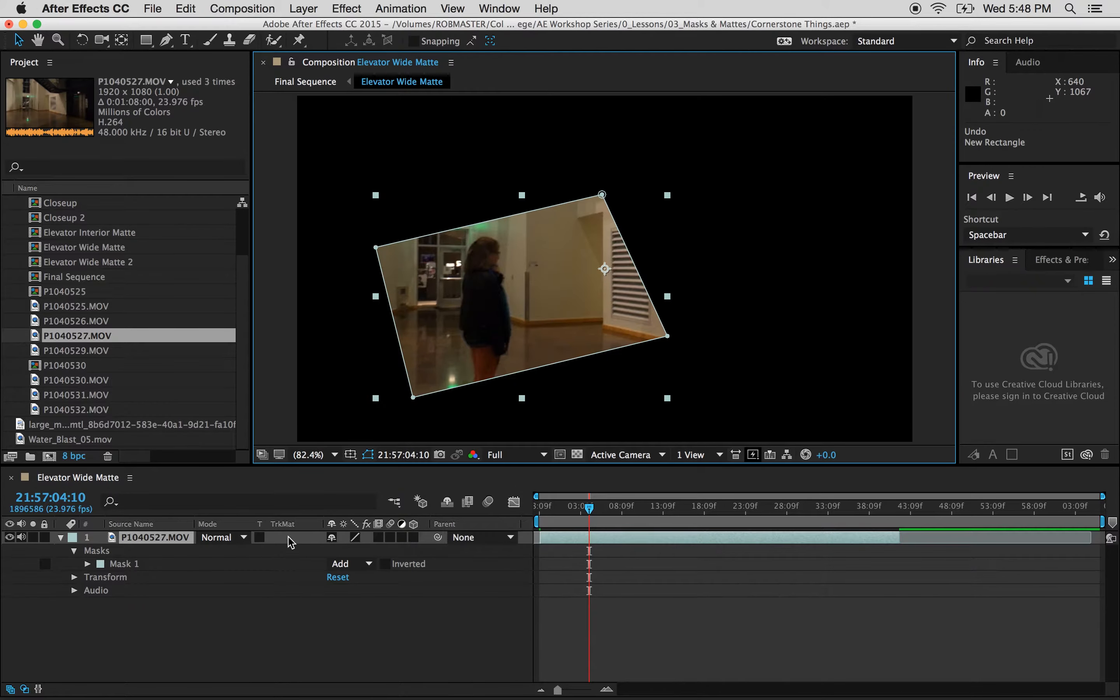
left_click(87, 564)
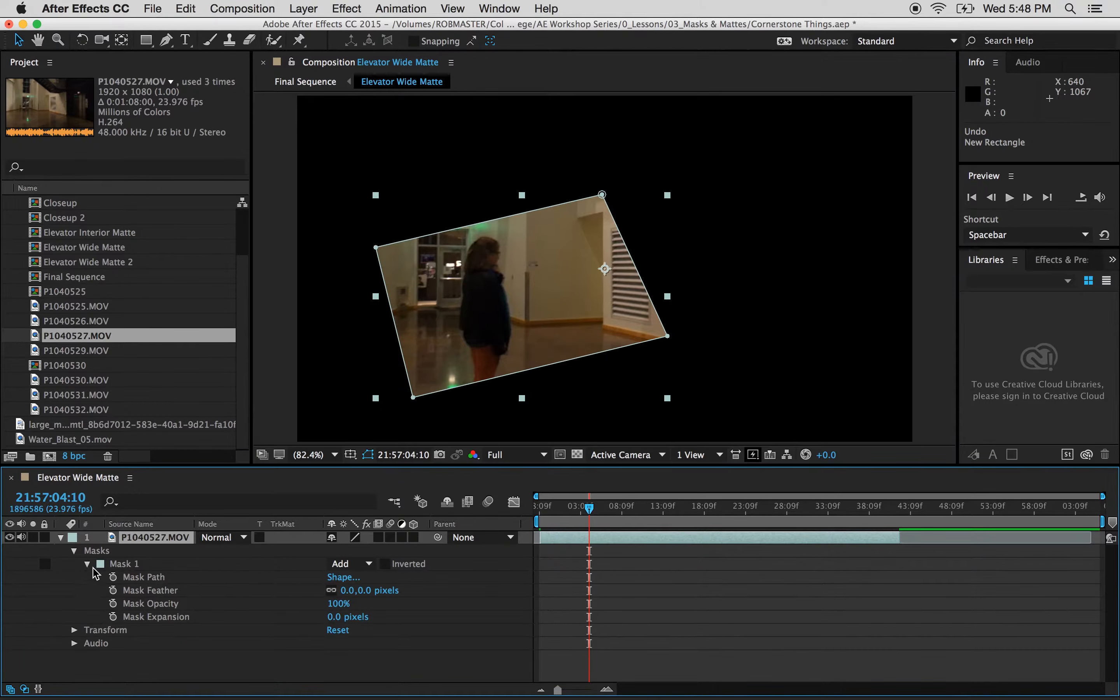
left_click(87, 563)
left_click(87, 564)
Step: Switch Mask 1's mode to None to disable the mask, and set it back to Add
left_click(350, 565)
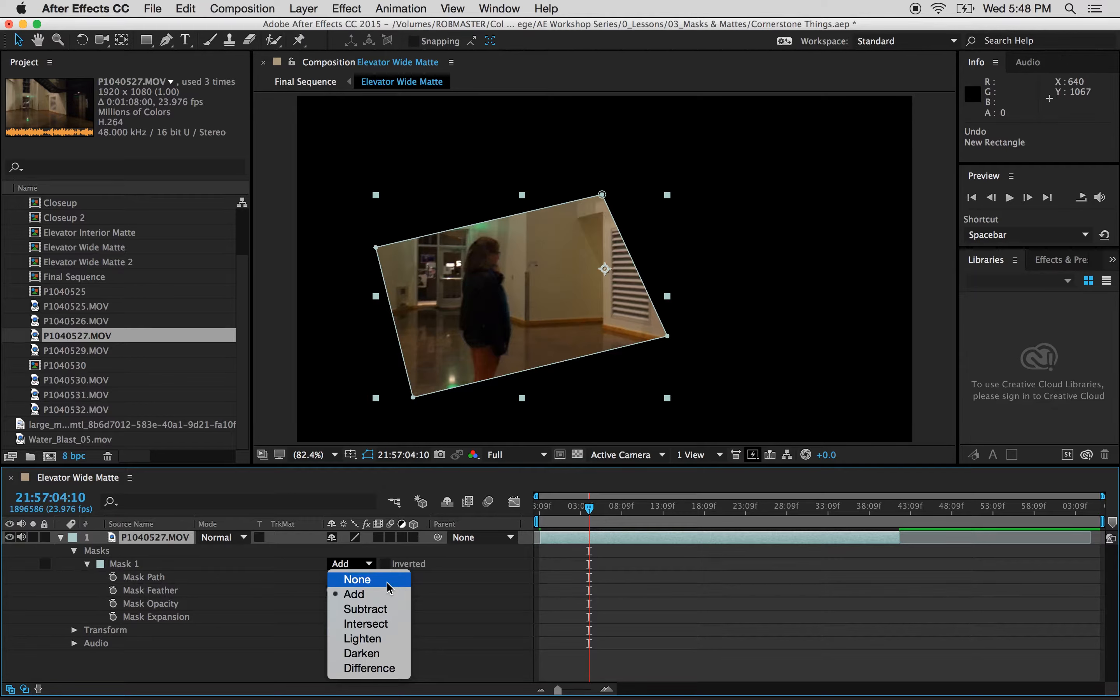
left_click(380, 594)
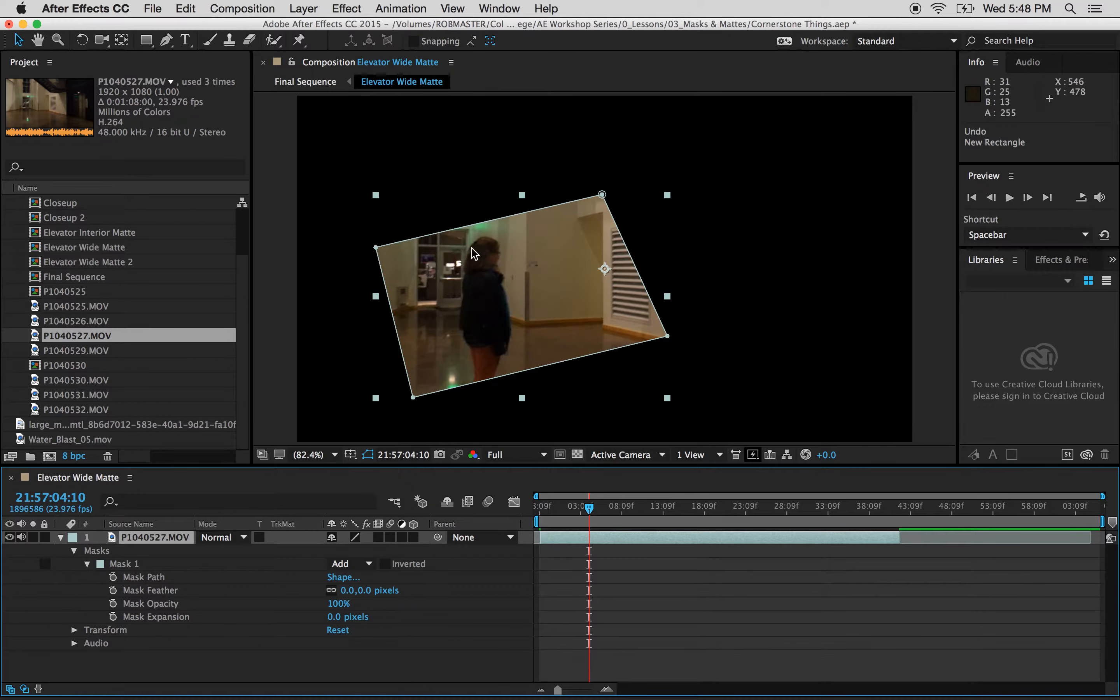
left_click(361, 564)
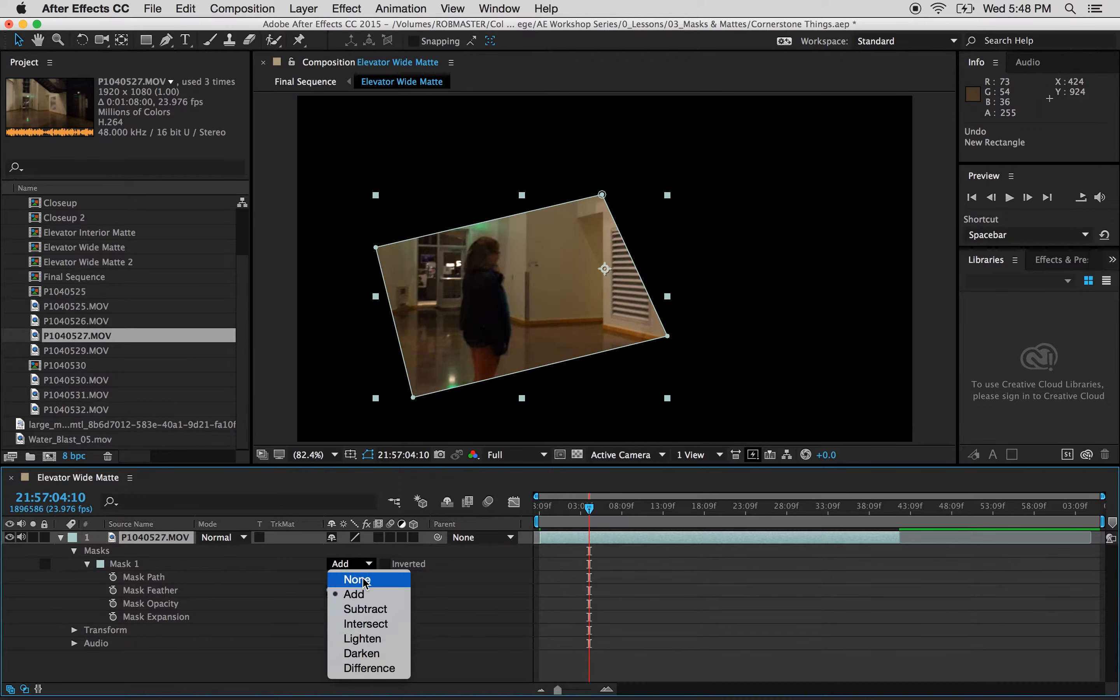
left_click(363, 578)
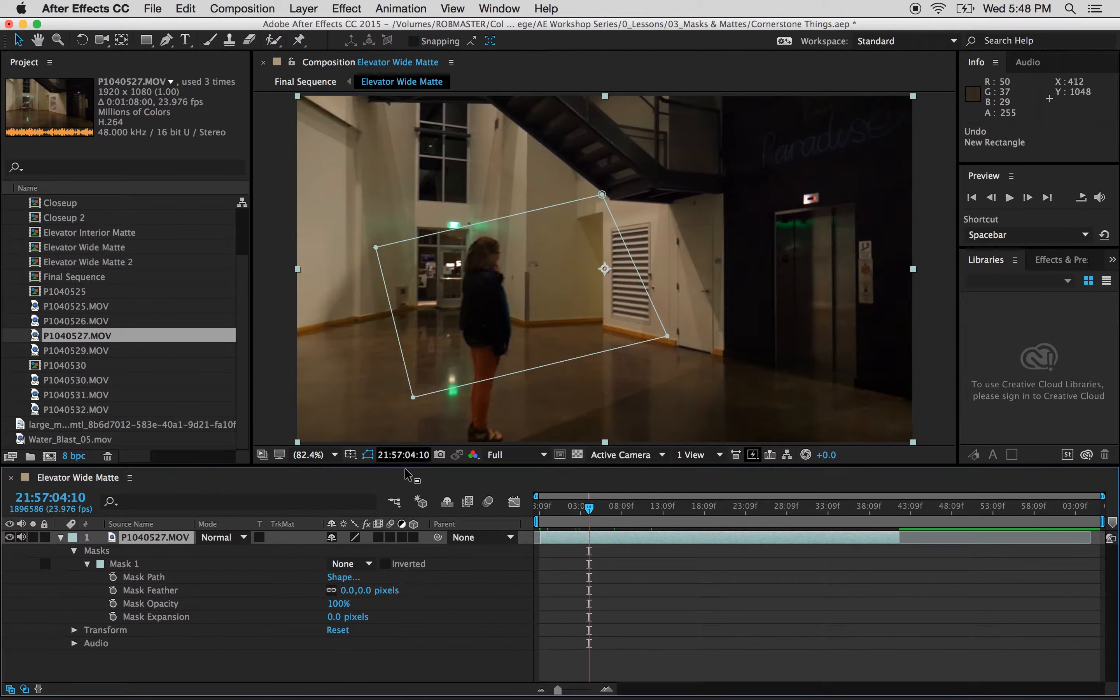
left_click(351, 563)
left_click(363, 596)
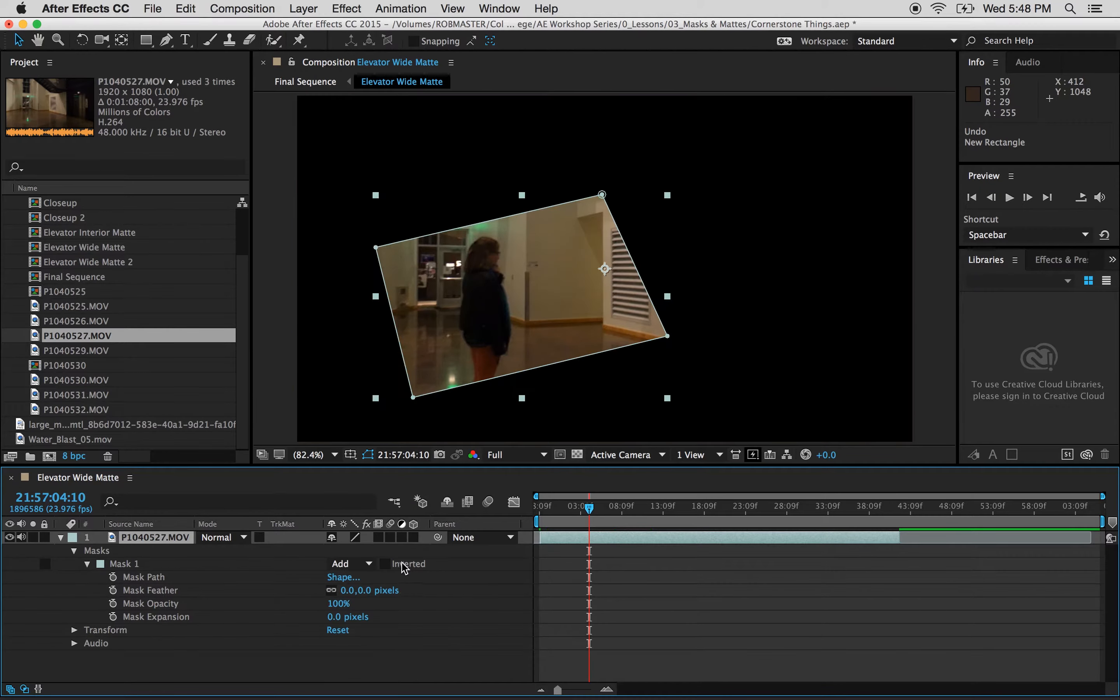
Step: Turn Mask 1's inversion on and off again, and set its mode to Subtract
left_click(385, 566)
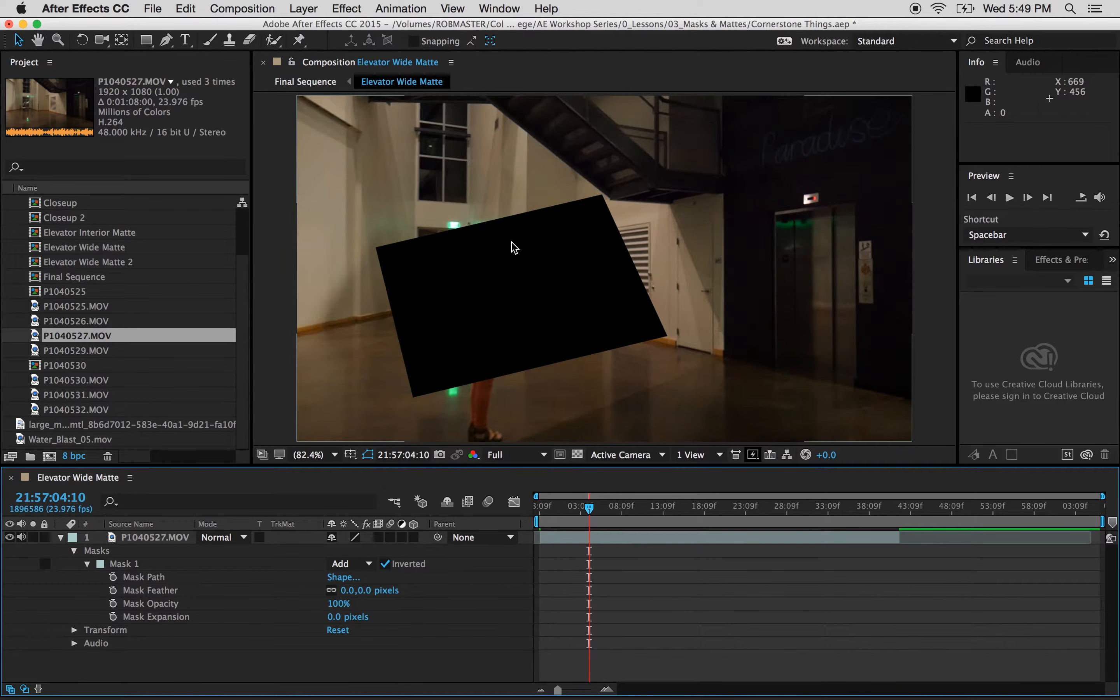
left_click(385, 563)
left_click(368, 565)
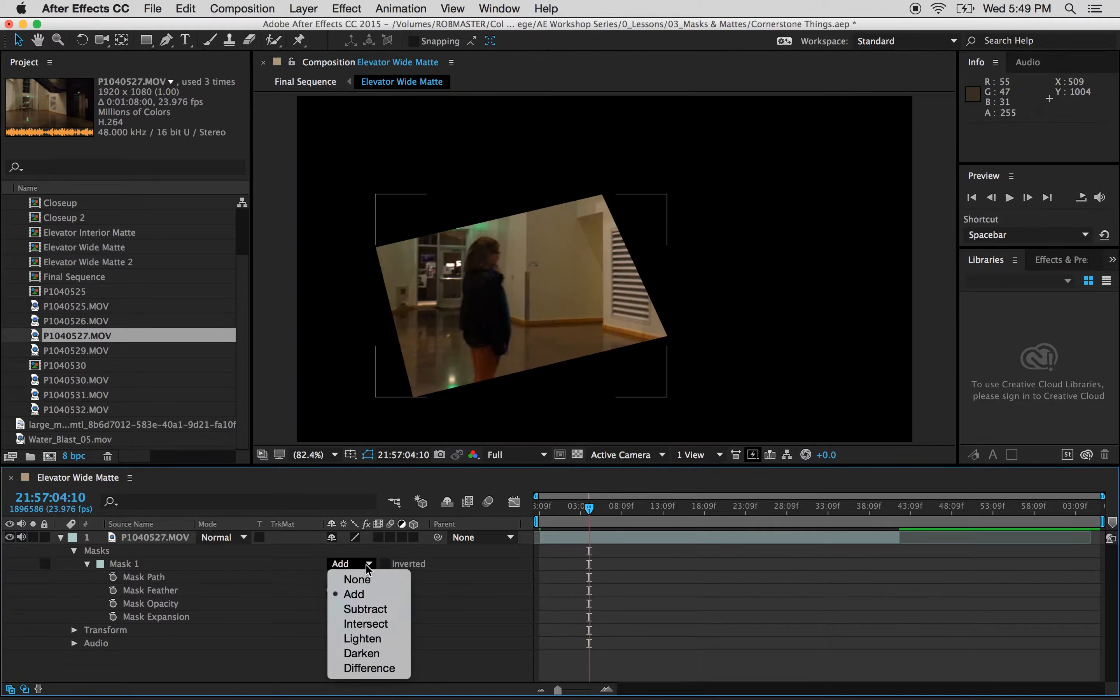
left_click(365, 608)
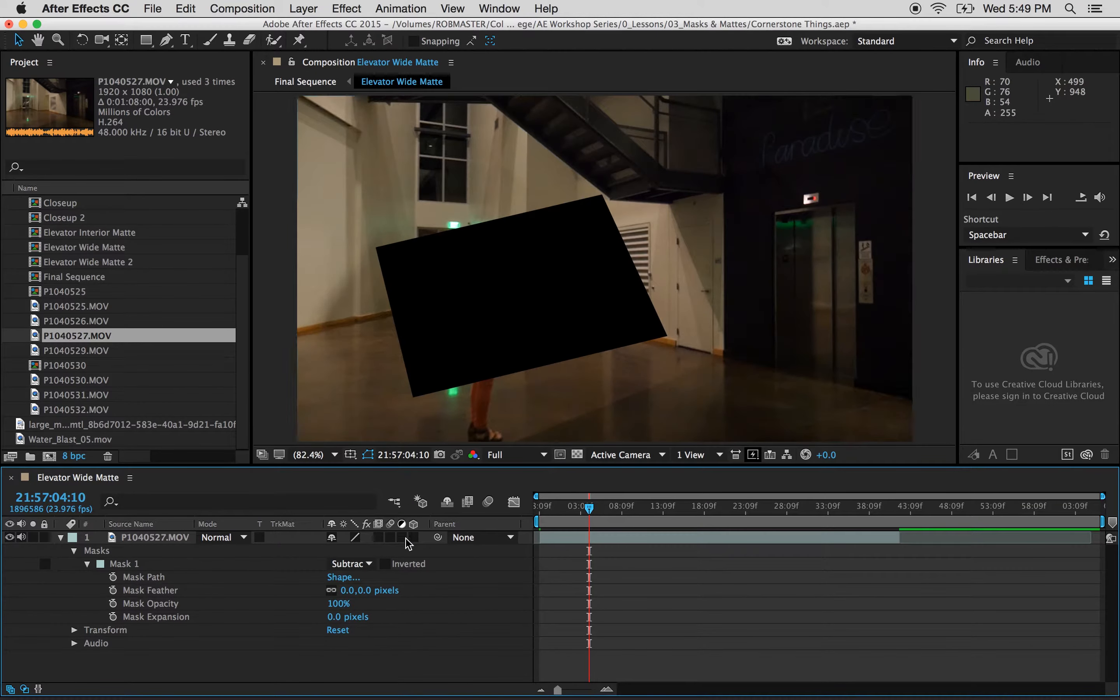
Step: Set Mask 1's mode to Add and its shape bounding box to top 302, left 303, right 1210 and bottom 1017 pixels
left_click(351, 563)
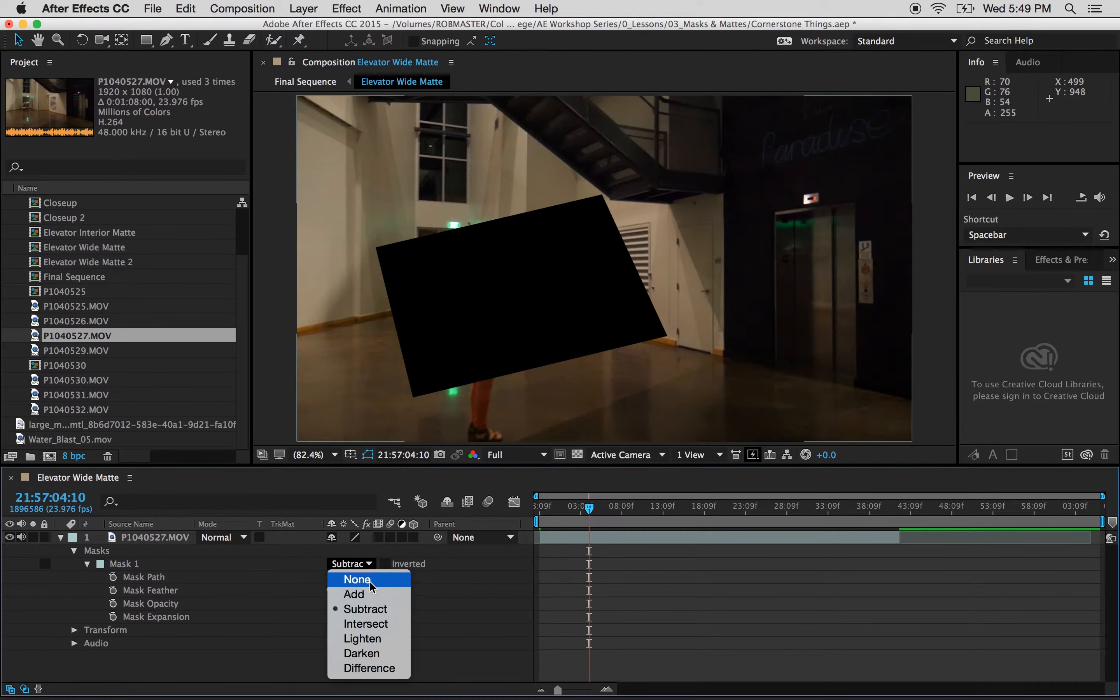
left_click(354, 595)
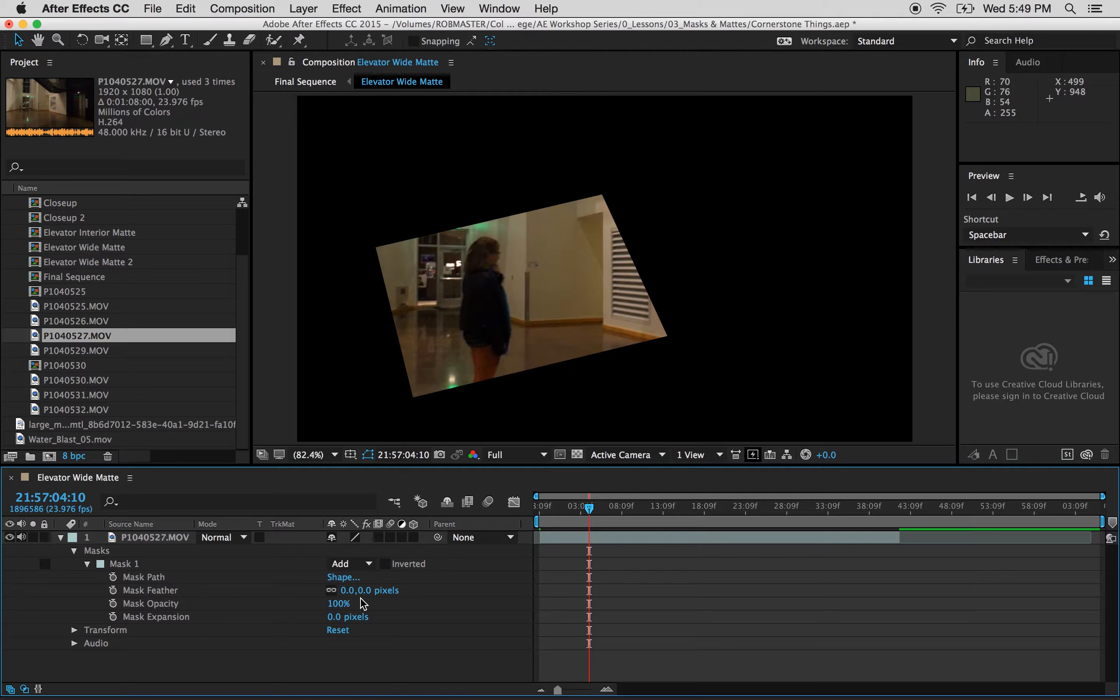
left_click(154, 578)
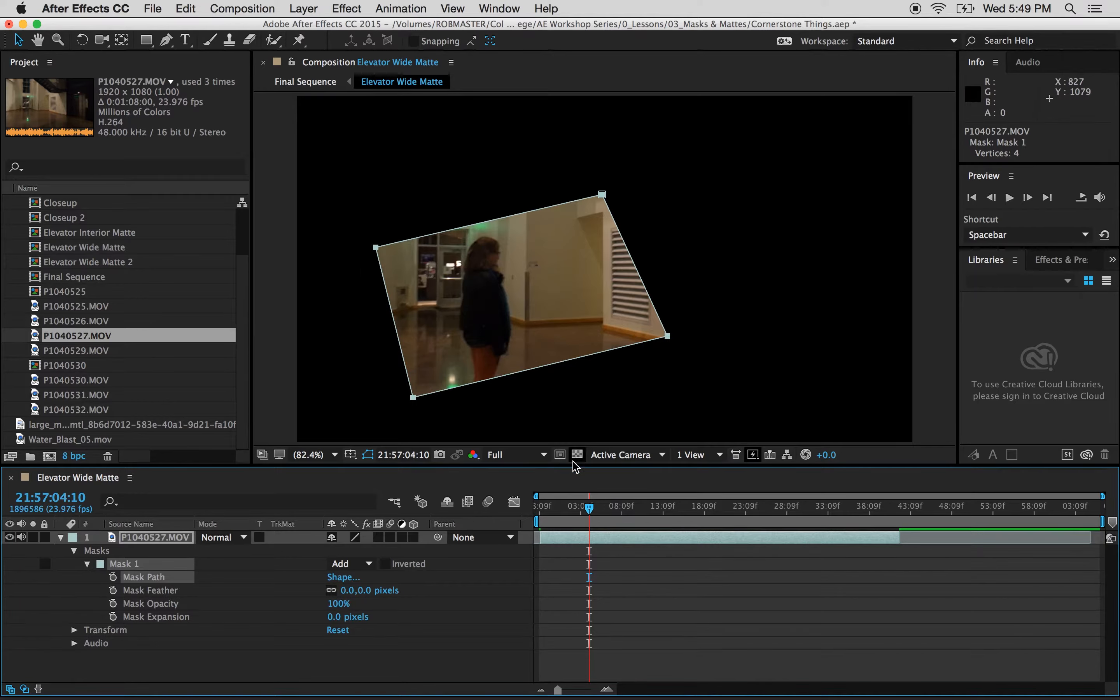
left_click(348, 579)
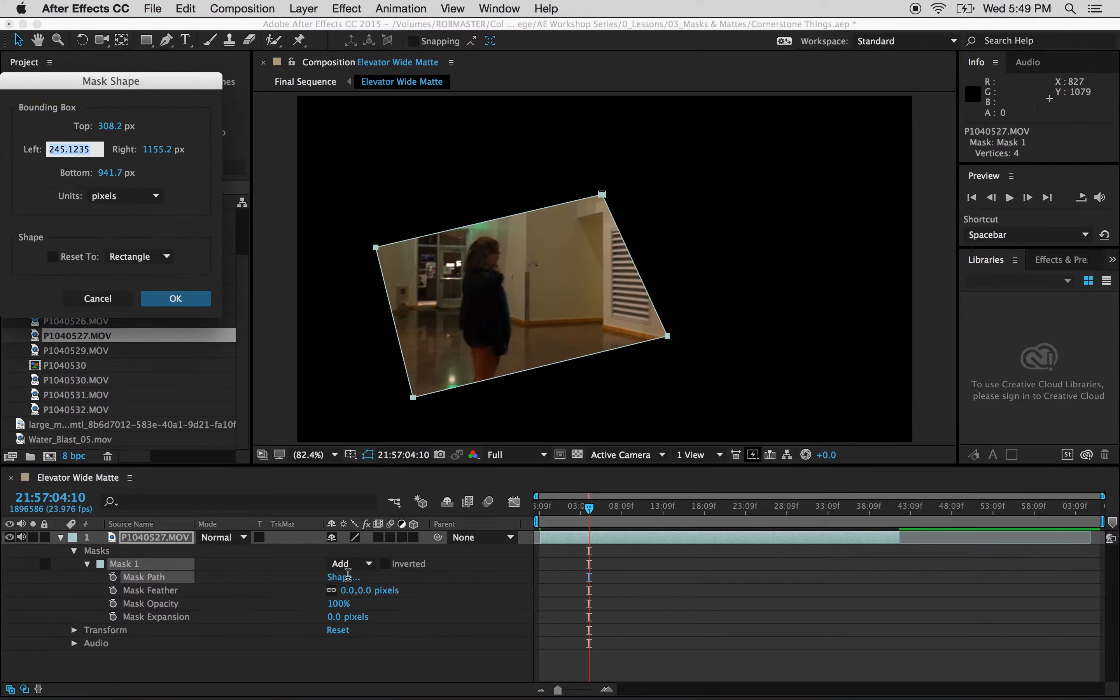
left_click_drag(158, 82, 789, 163)
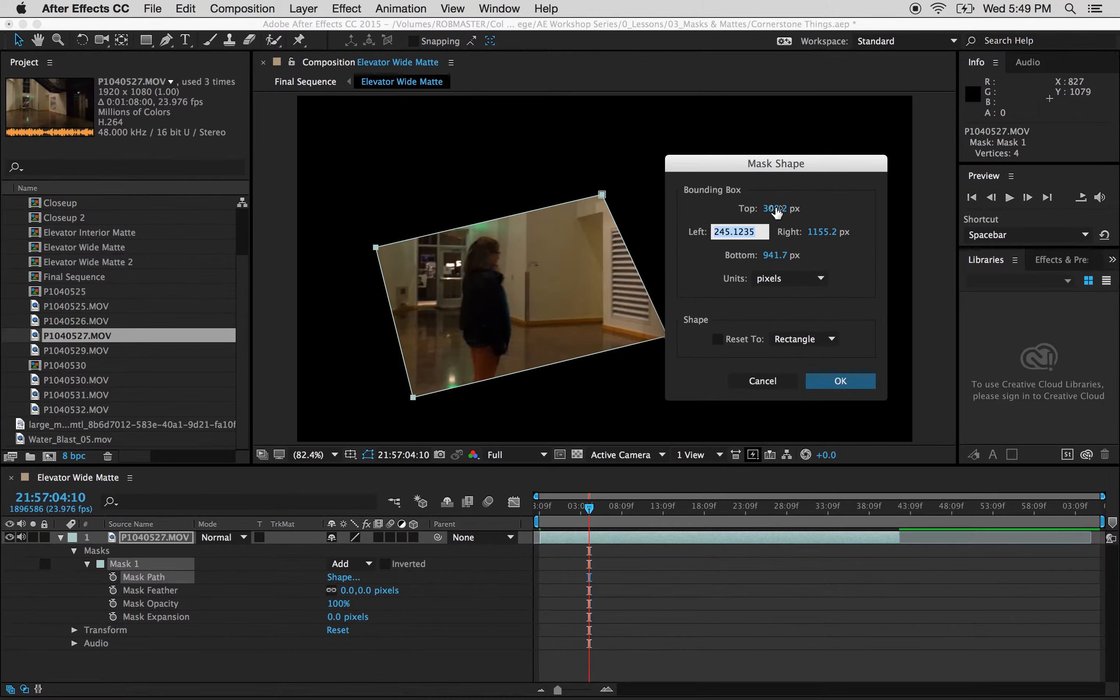
left_click_drag(777, 211, 796, 208)
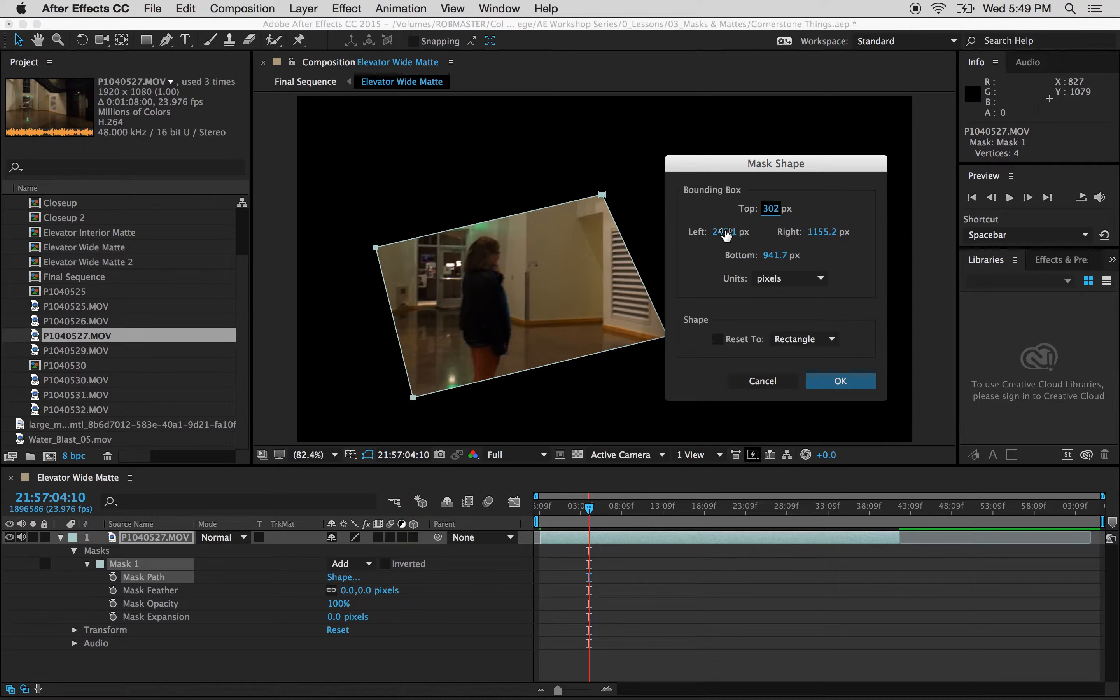
left_click_drag(725, 231, 859, 235)
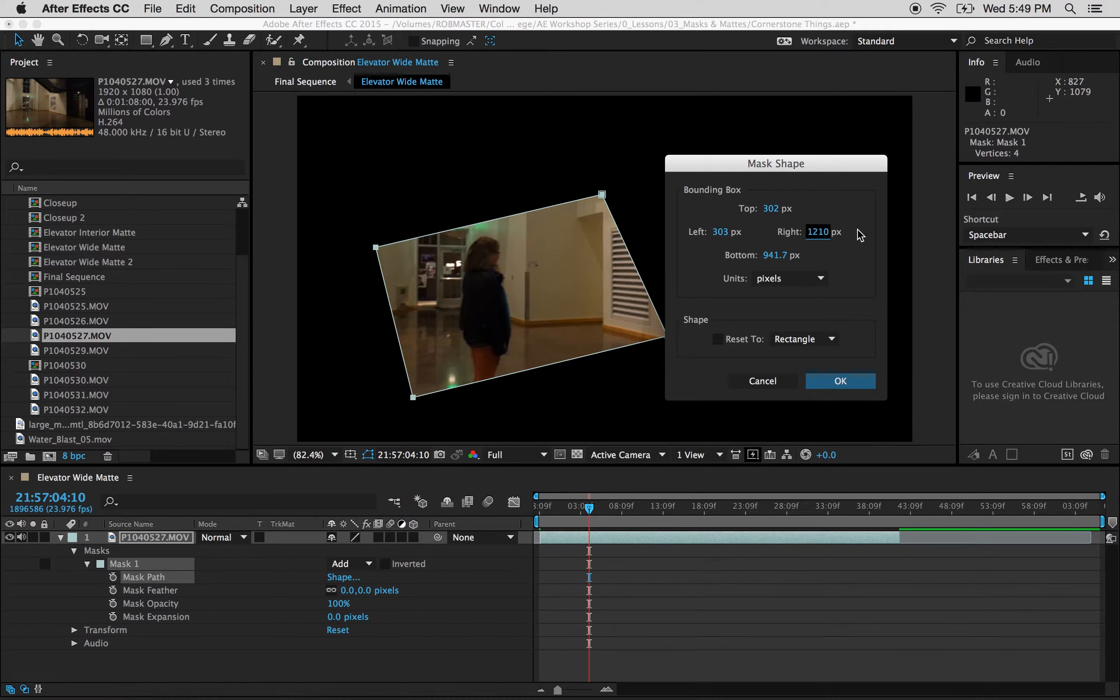
left_click_drag(769, 261, 797, 257)
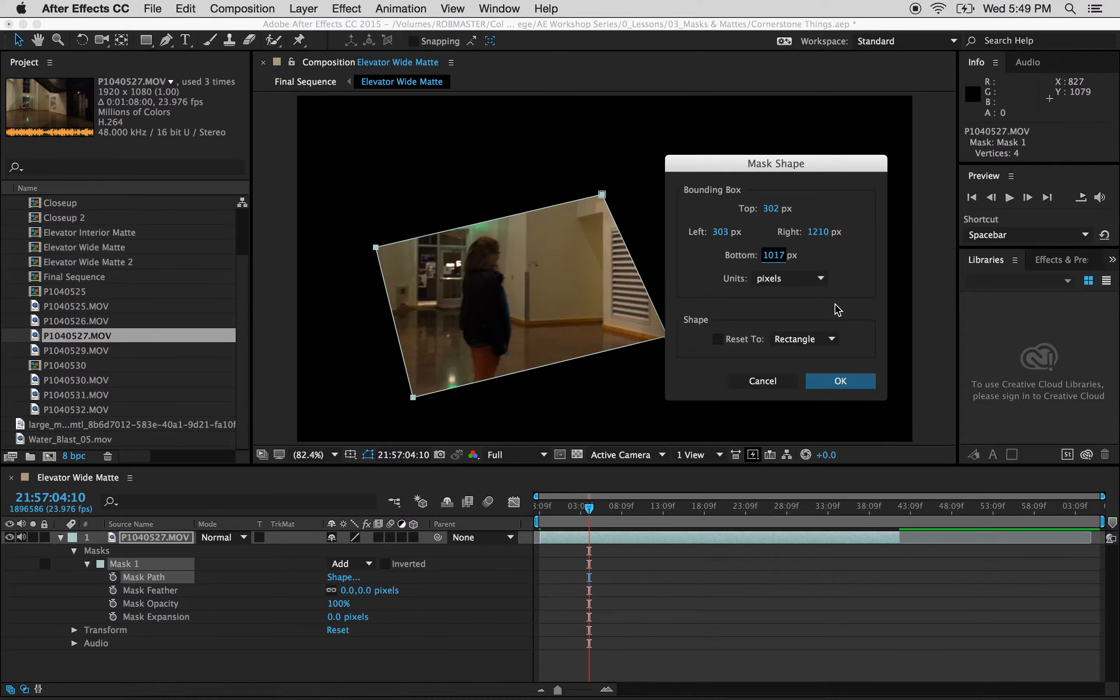
left_click(840, 381)
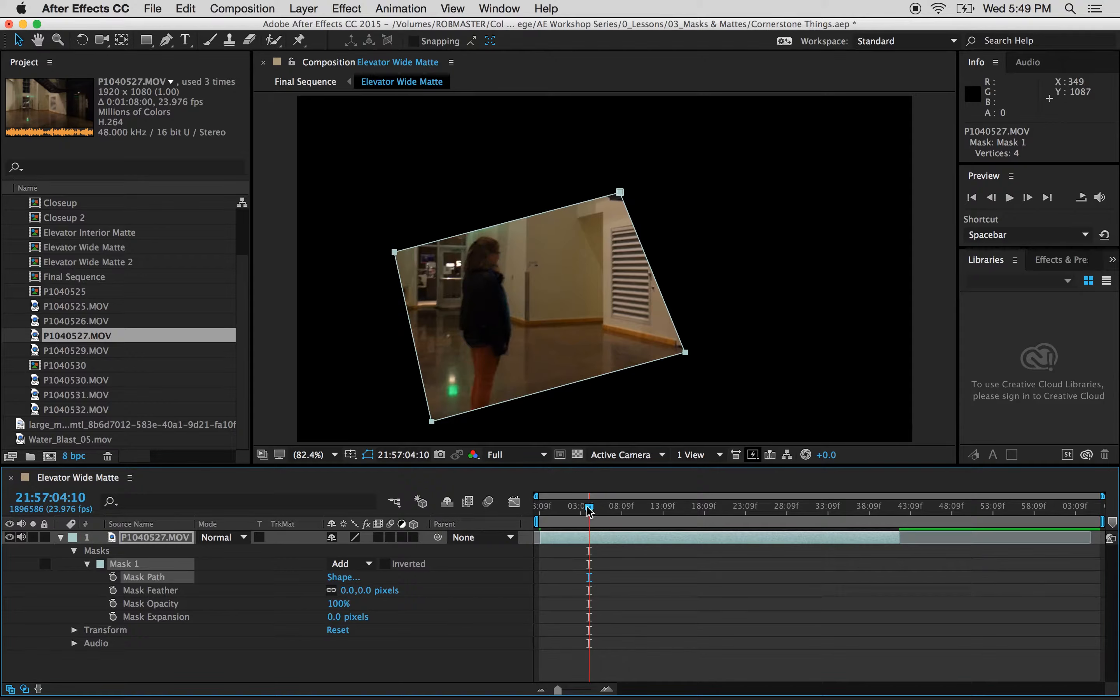
Step: At 21:57:02:04, shift the whole of Mask 1 slightly up and left in the composition
mouse_move(587, 509)
left_mouse_down()
mouse_move(539, 505)
mouse_move(571, 506)
left_mouse_up()
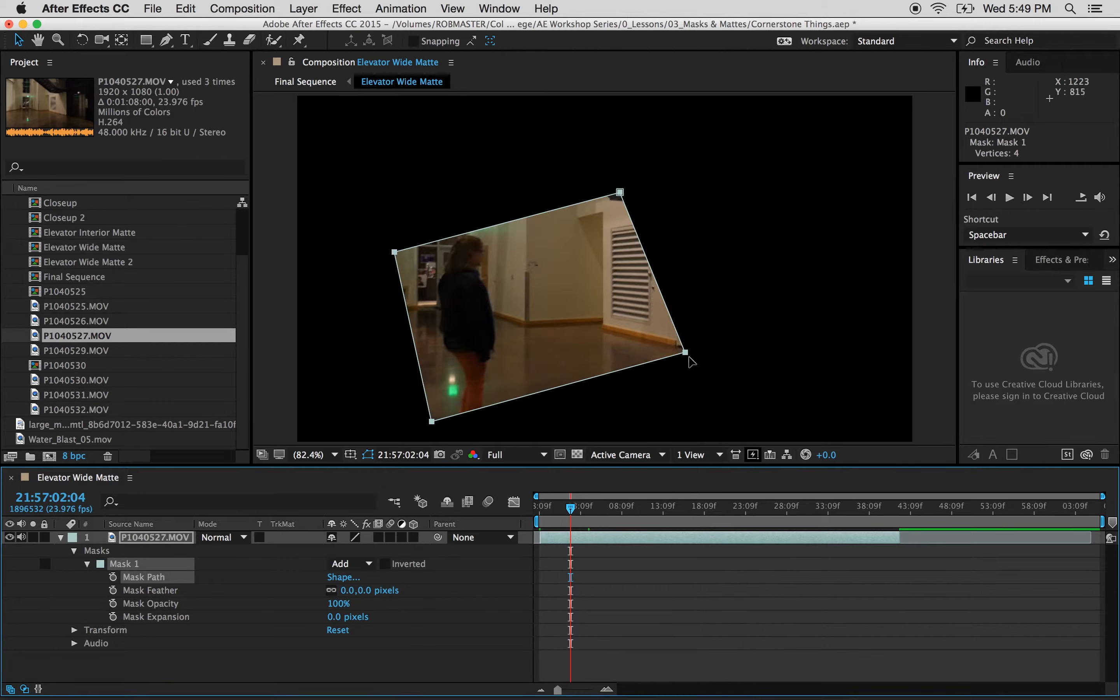
left_click_drag(686, 353, 642, 343)
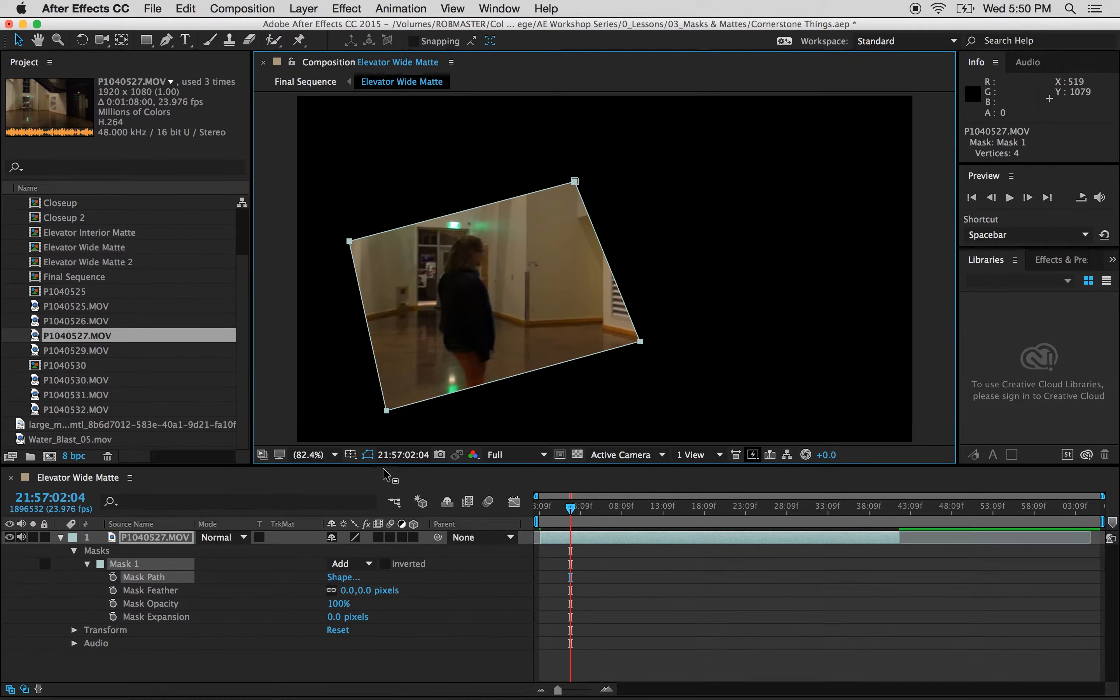
Step: Set Mask 1's feather to 140 pixels and hide the mask and shape paths in the viewer
left_click(157, 590)
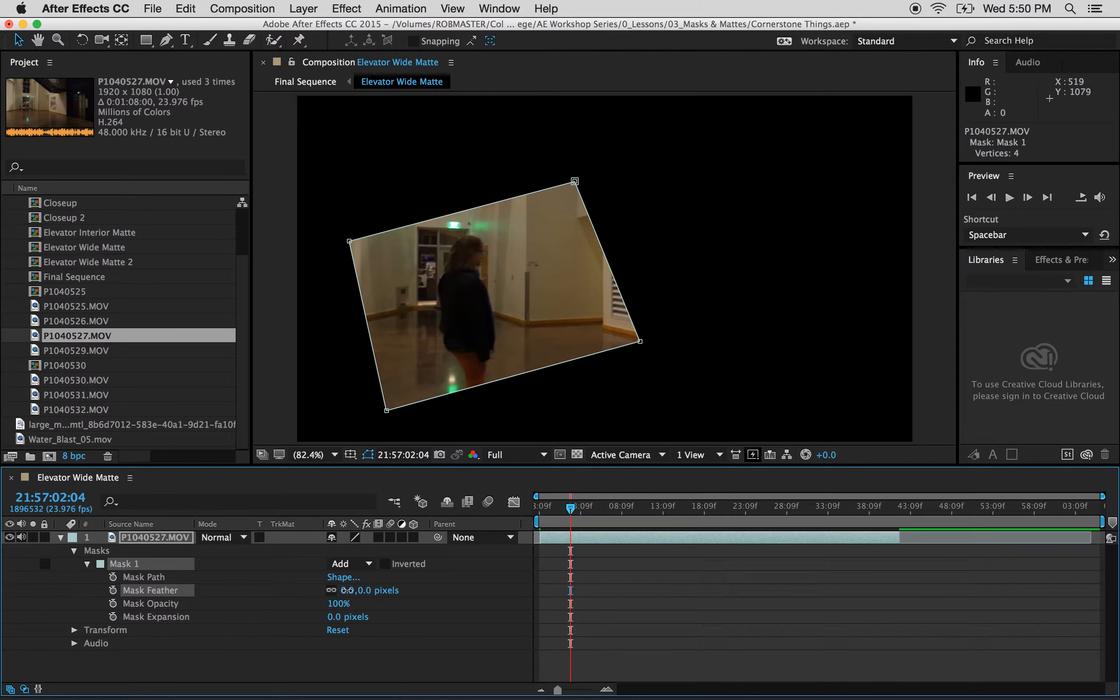
left_click_drag(347, 591, 280, 583)
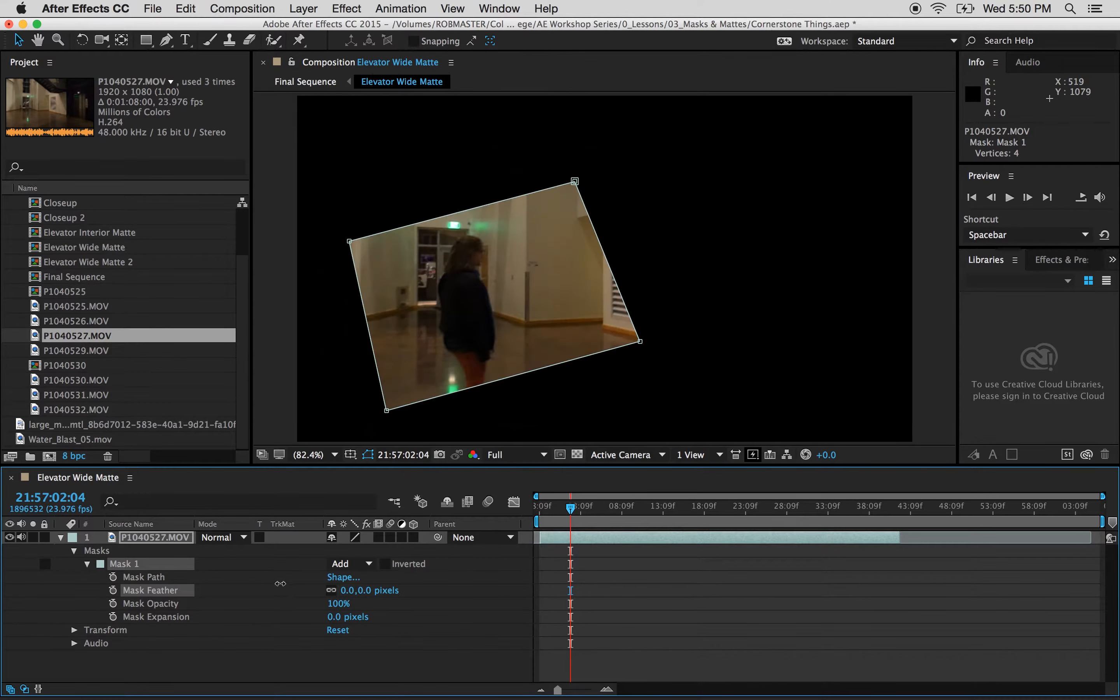
left_click_drag(211, 595, 299, 582)
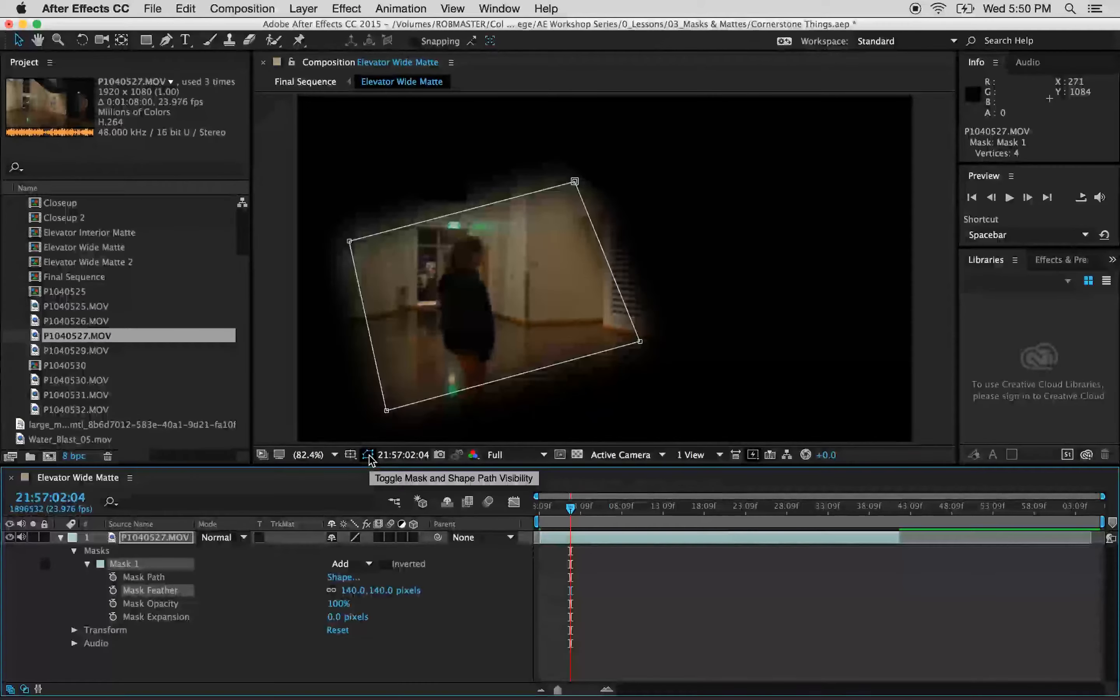
left_click(366, 454)
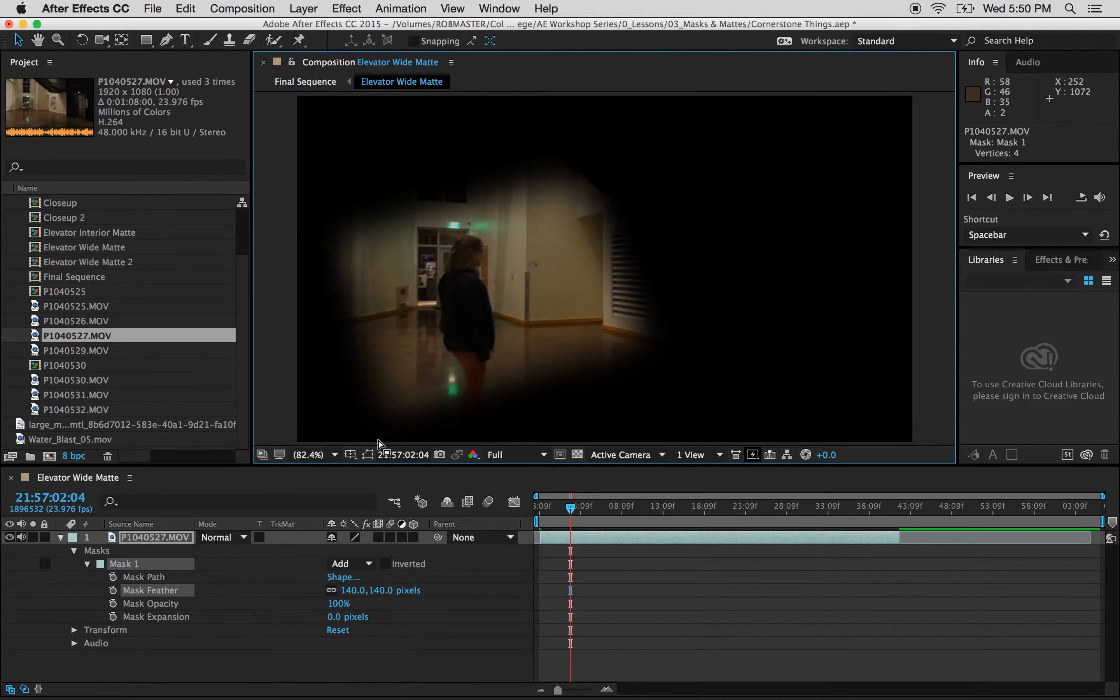
Step: Increase Mask 1's feather past 700 pixels, reduce it to 0 pixels, and show the mask paths again
left_click_drag(361, 590, 509, 568)
left_click_drag(580, 573, 764, 585)
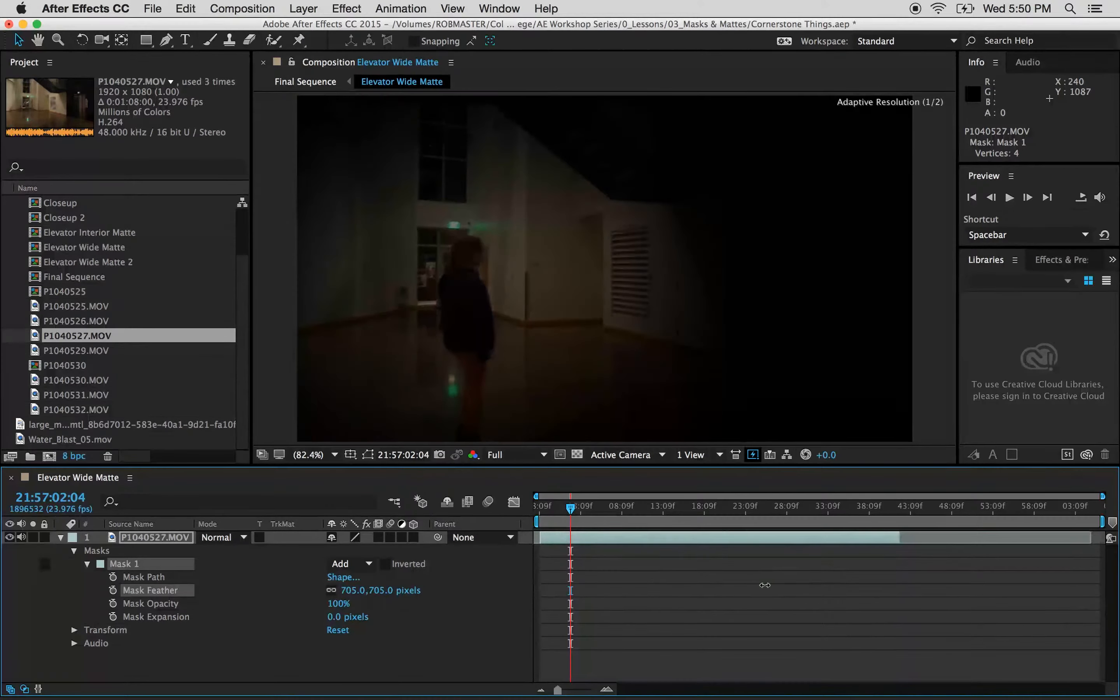
left_click_drag(869, 594, 232, 617)
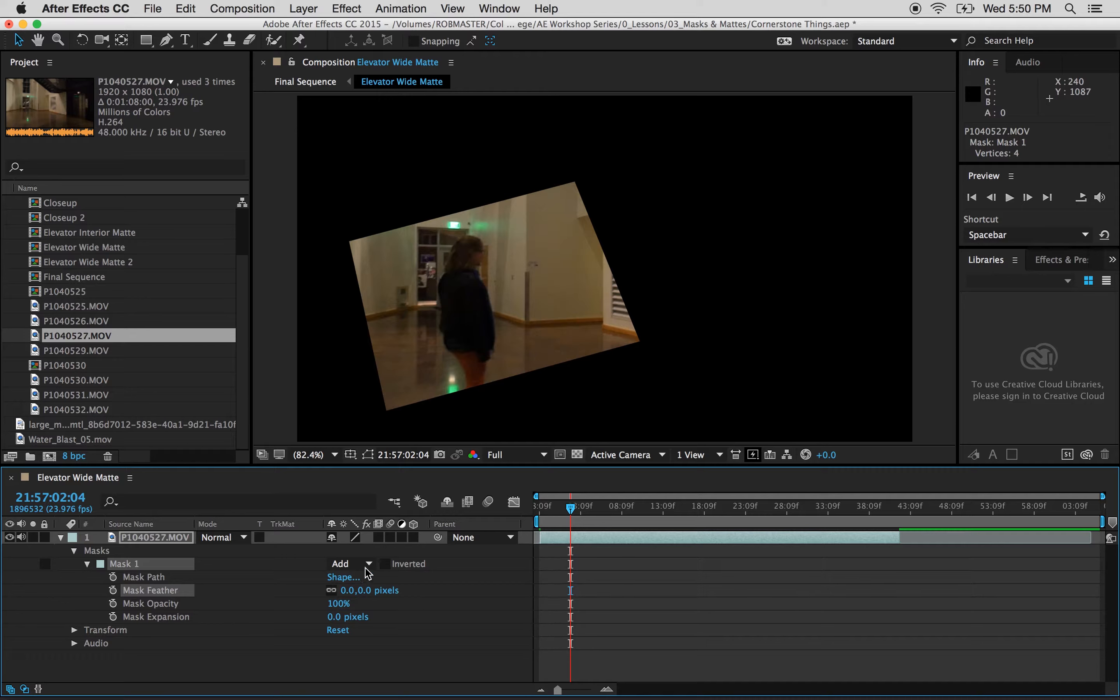
left_click(369, 455)
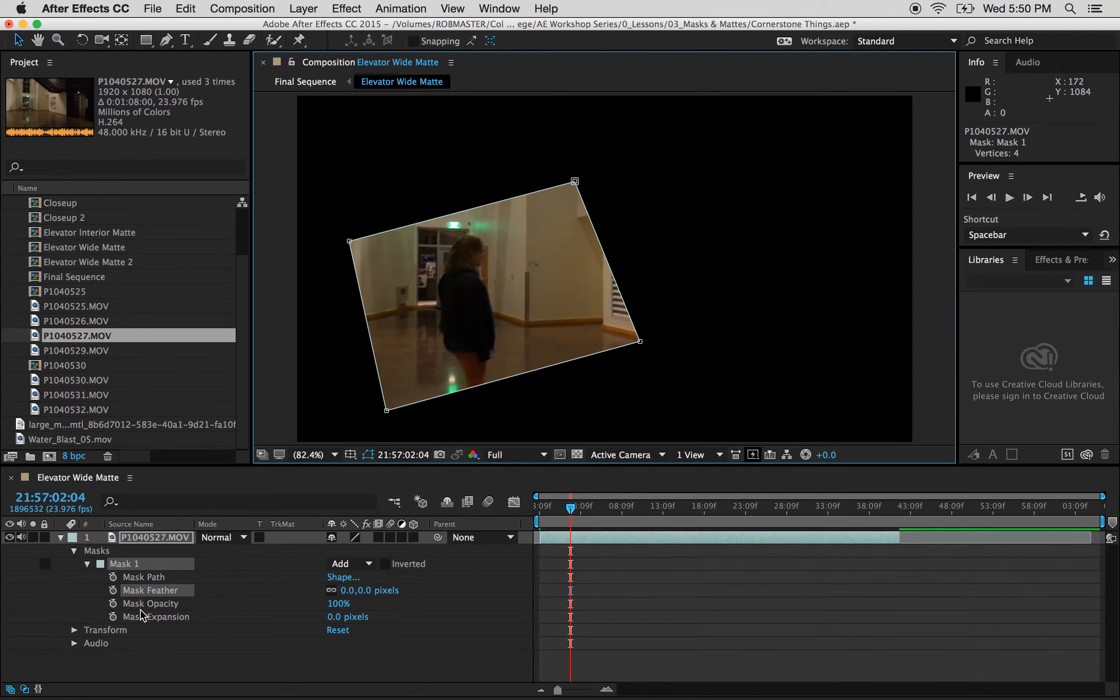
Step: Try varying Mask 1's opacity and expansion, and restore them to 100% and 0 pixels
left_click(149, 605)
left_click_drag(341, 606, 471, 604)
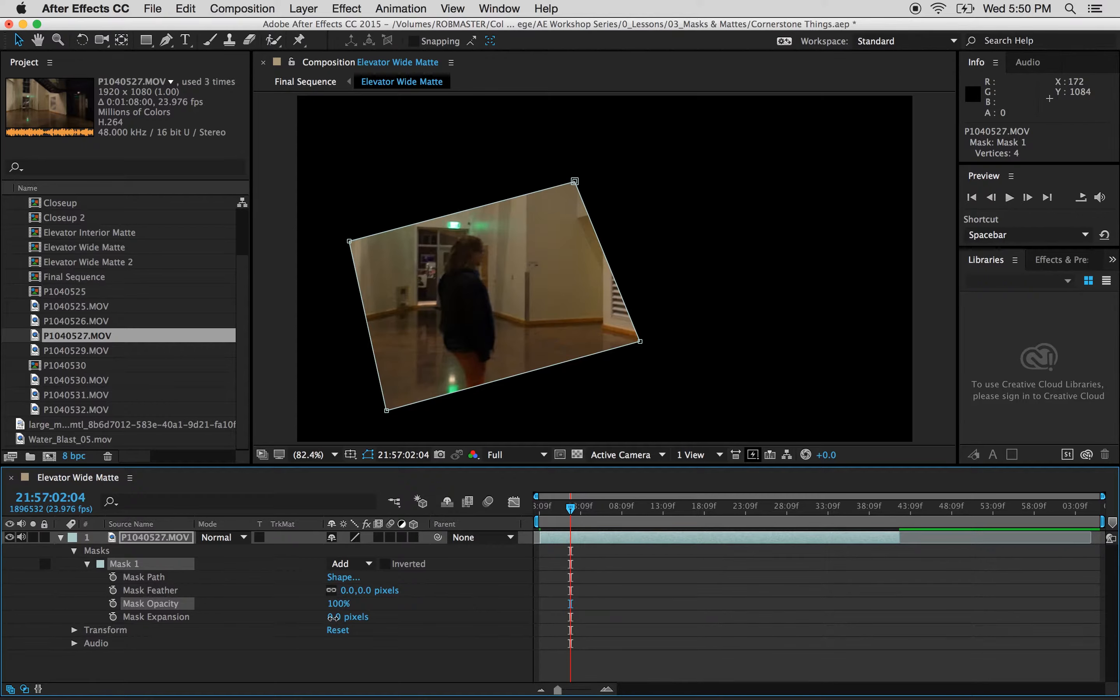
left_click_drag(333, 617, 295, 632)
left_click(353, 617)
type("0")
key("Return")
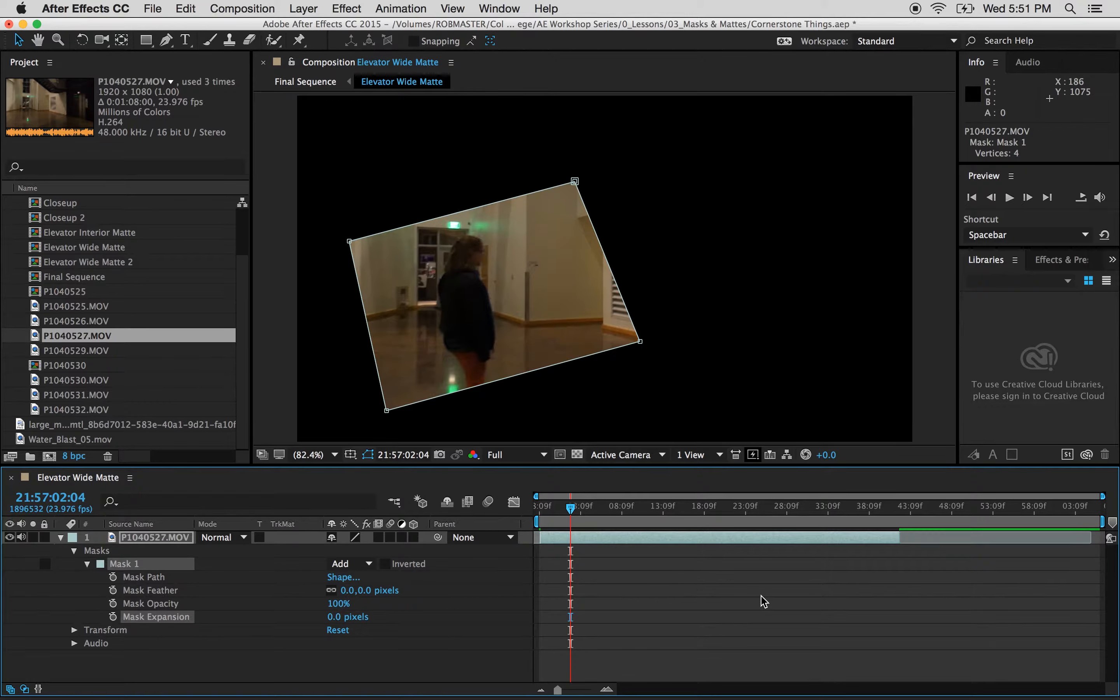
Step: At 21:57:01:12, enable keyframing for Mask 1's path, feather, opacity and expansion
left_click_drag(570, 510, 538, 510)
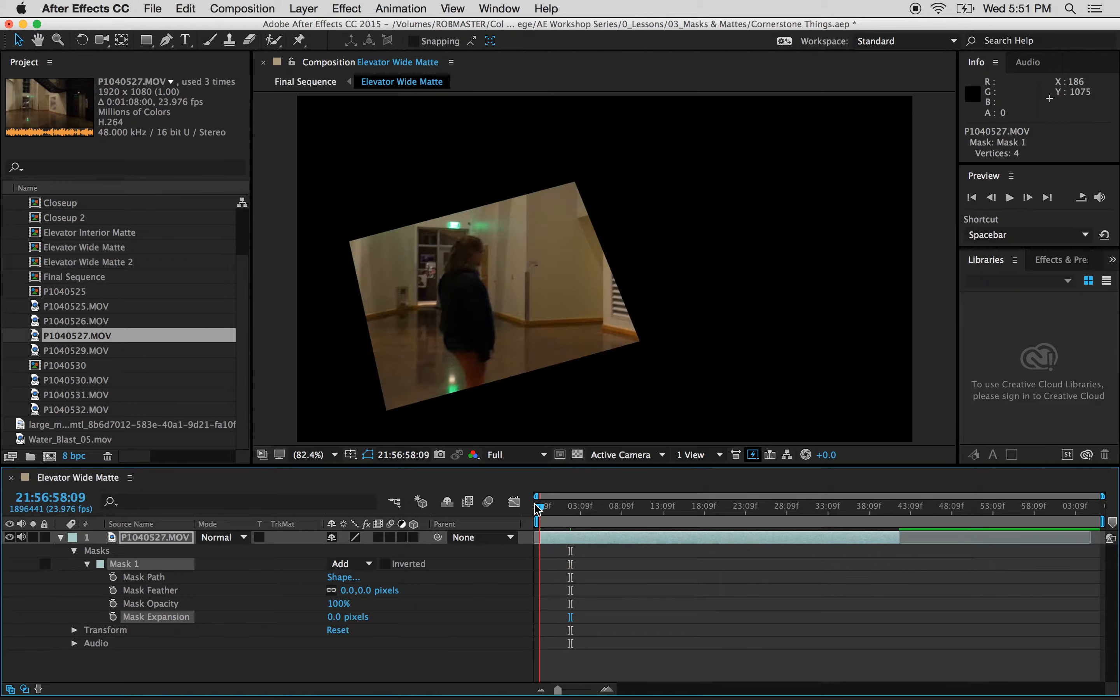
left_click(565, 509)
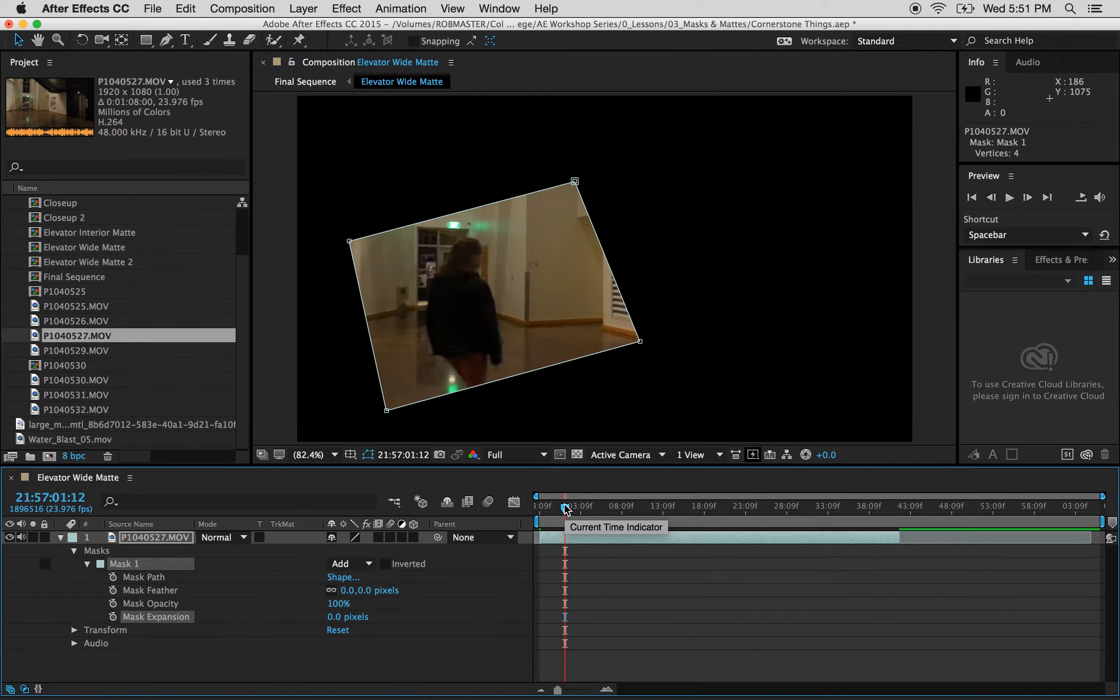
left_click(113, 616)
left_click(112, 603)
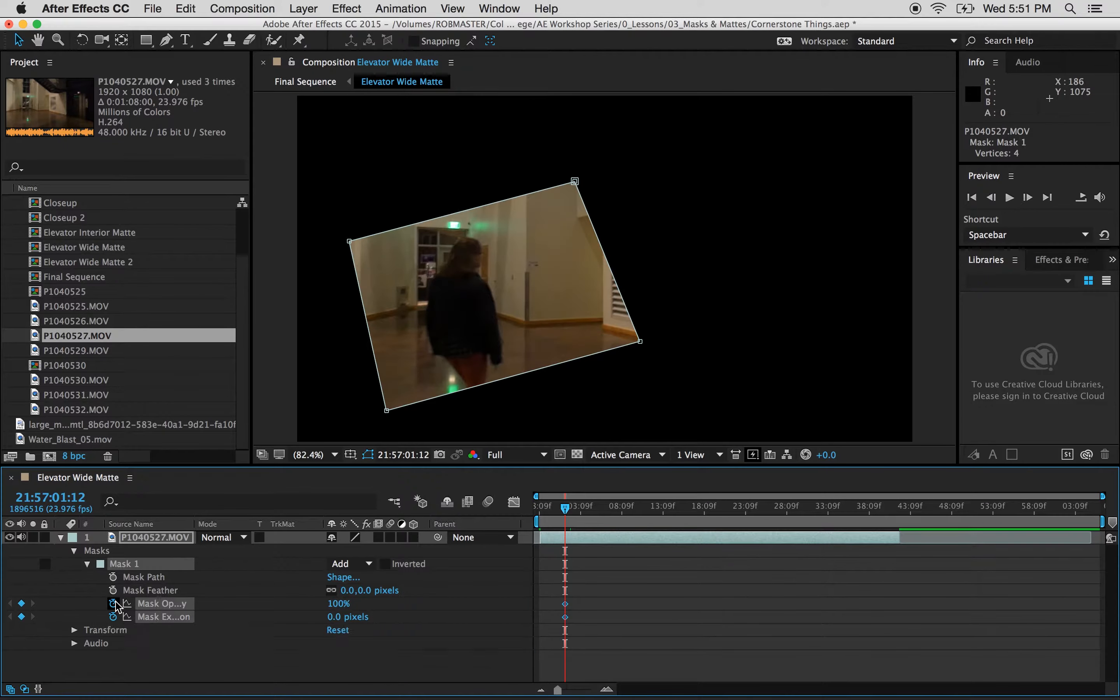
left_click(112, 590)
left_click(113, 576)
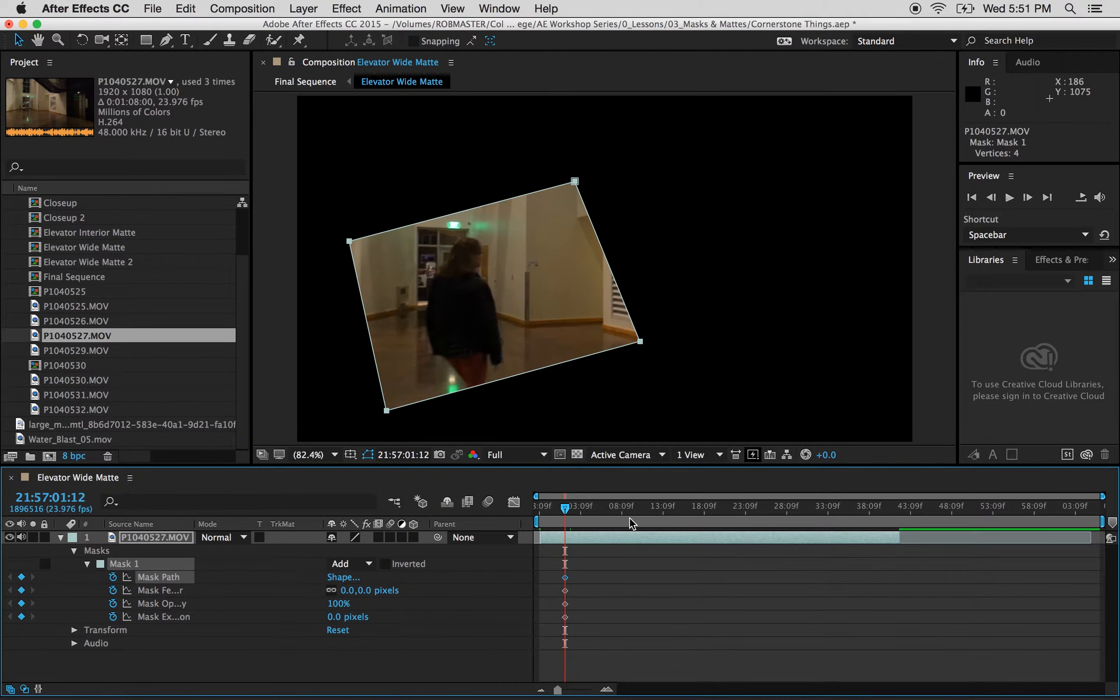
Step: At 21:57:20:11, set Mask 1's feather to 230 pixels, opacity to 69% and expansion to 124 pixels
left_click_drag(565, 508, 721, 516)
left_click_drag(356, 591, 463, 590)
left_click_drag(332, 604, 436, 627)
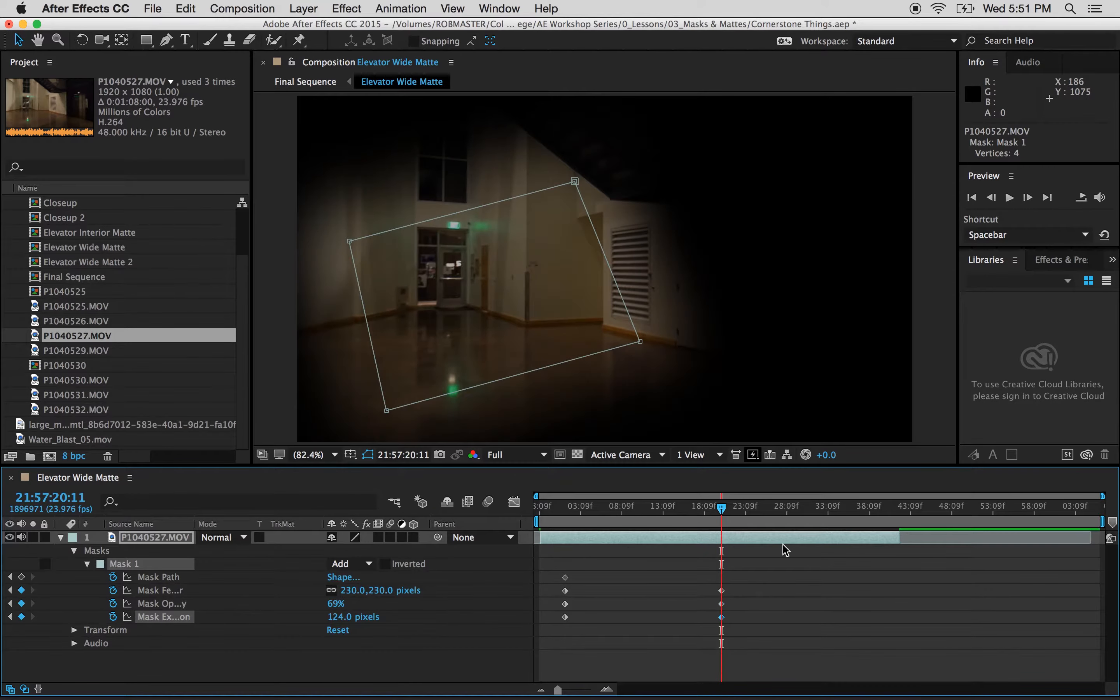
Step: Move the whole Mask 1 path right over the woman at the elevator, and deselect it
left_click(190, 580)
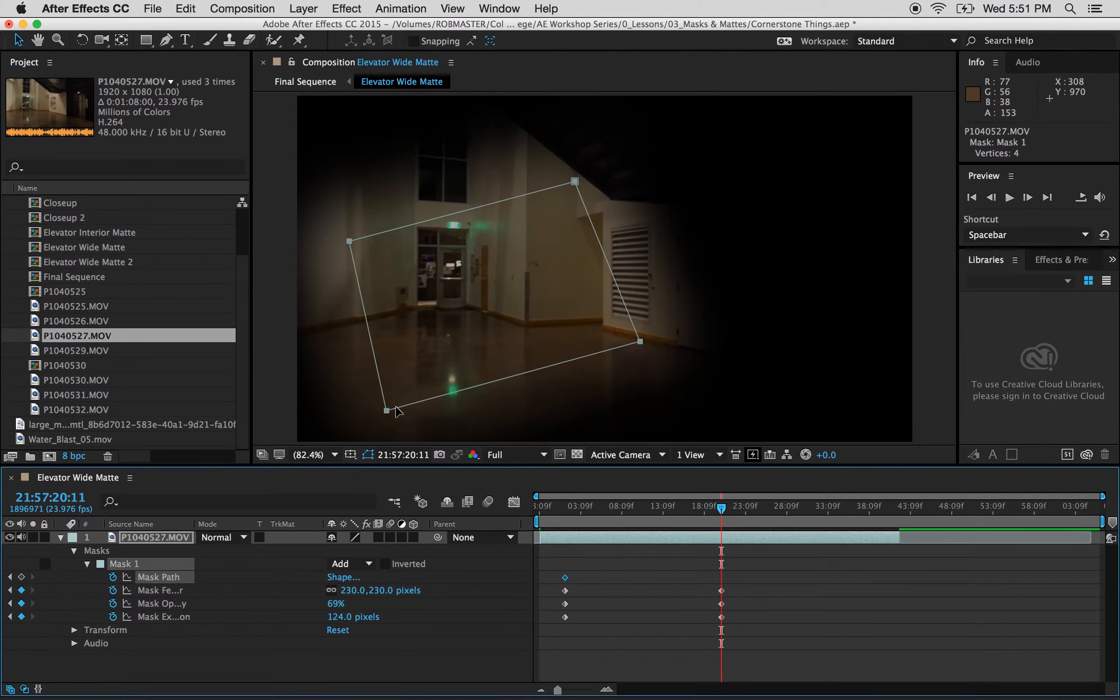
left_click_drag(397, 411, 726, 425)
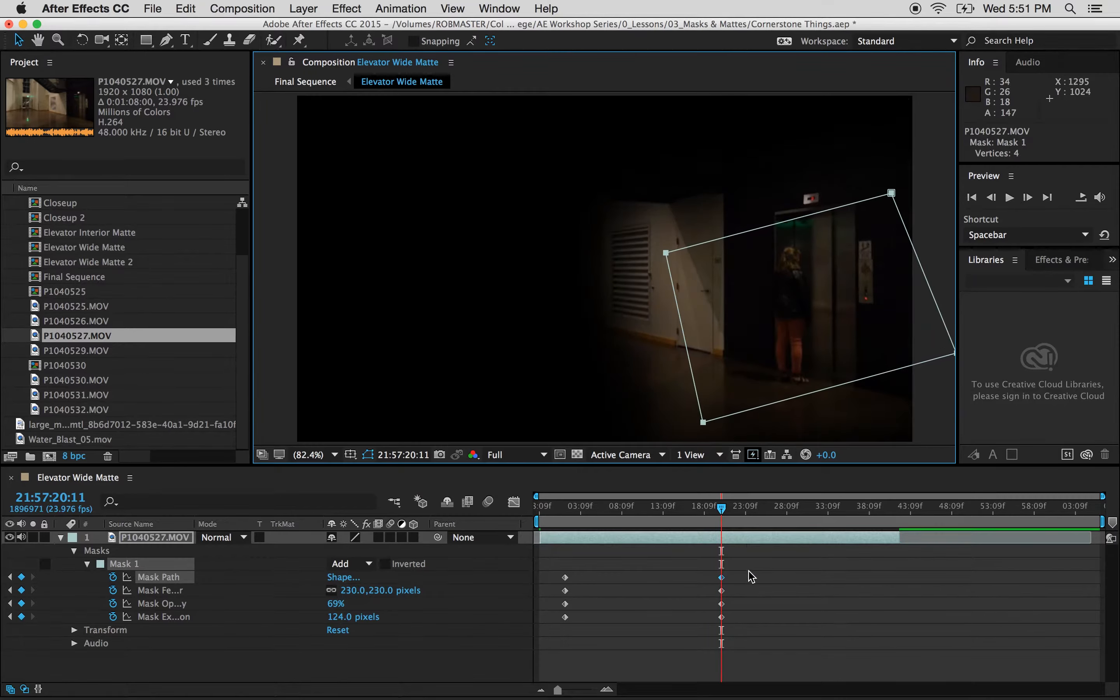
left_click(741, 581)
Step: Preview the mask animation from 21:57:00:15
left_click_drag(721, 507, 763, 508)
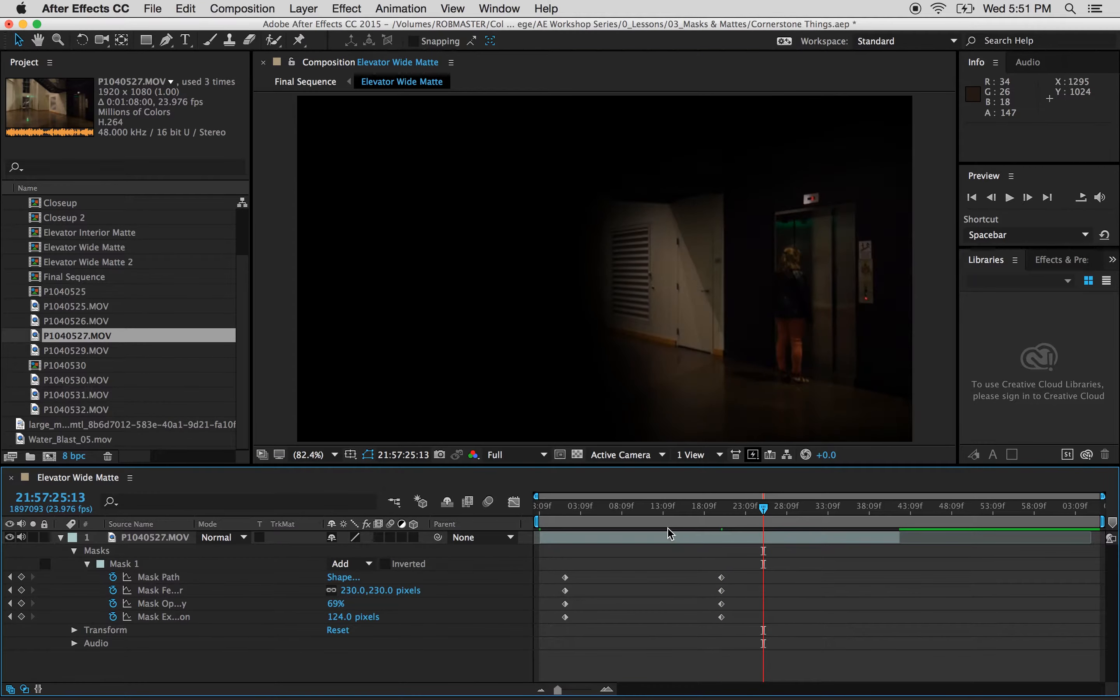
left_click(558, 513)
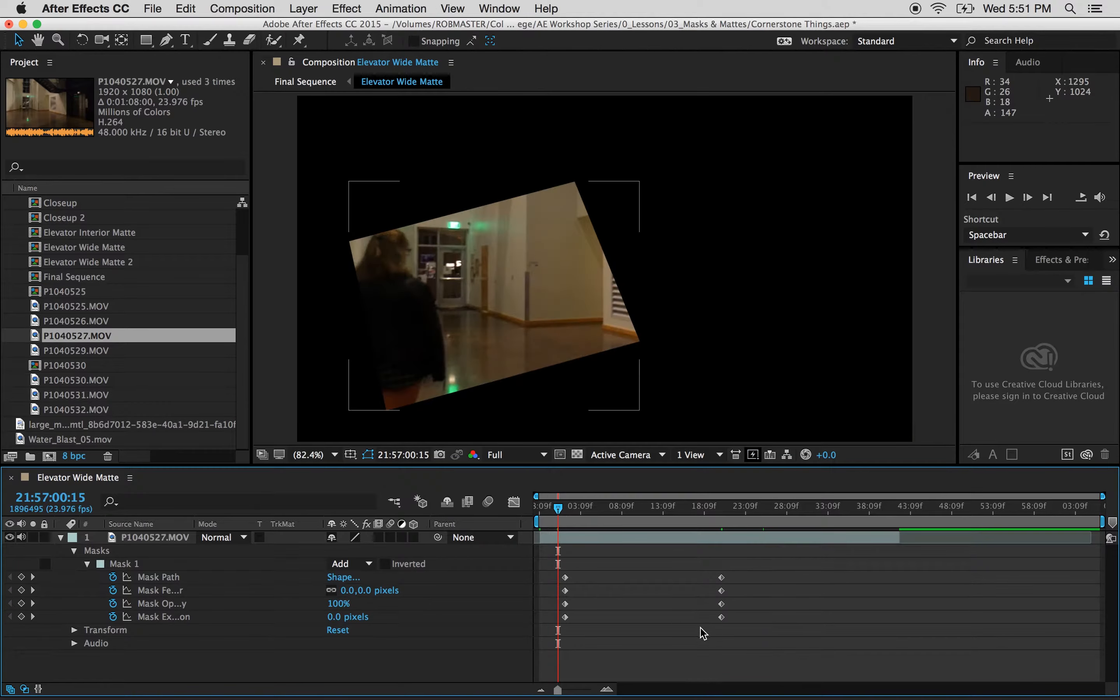
key("space")
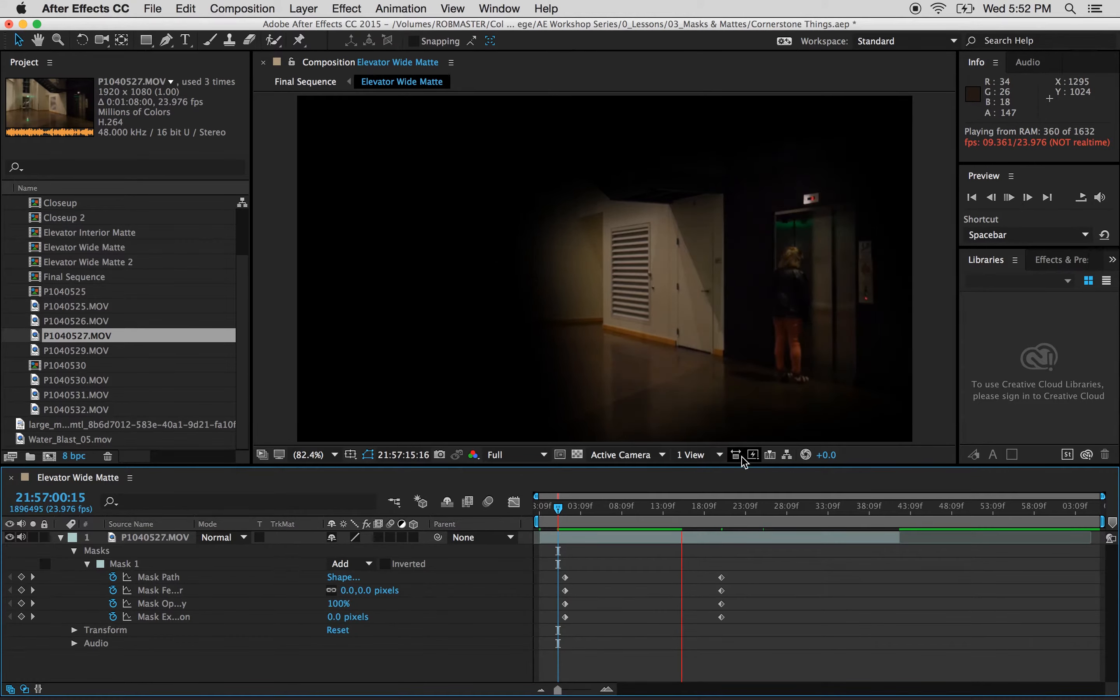
Step: Stop the preview and delete all of Mask 1's path, feather, opacity and expansion keyframes
left_click_drag(692, 510, 743, 513)
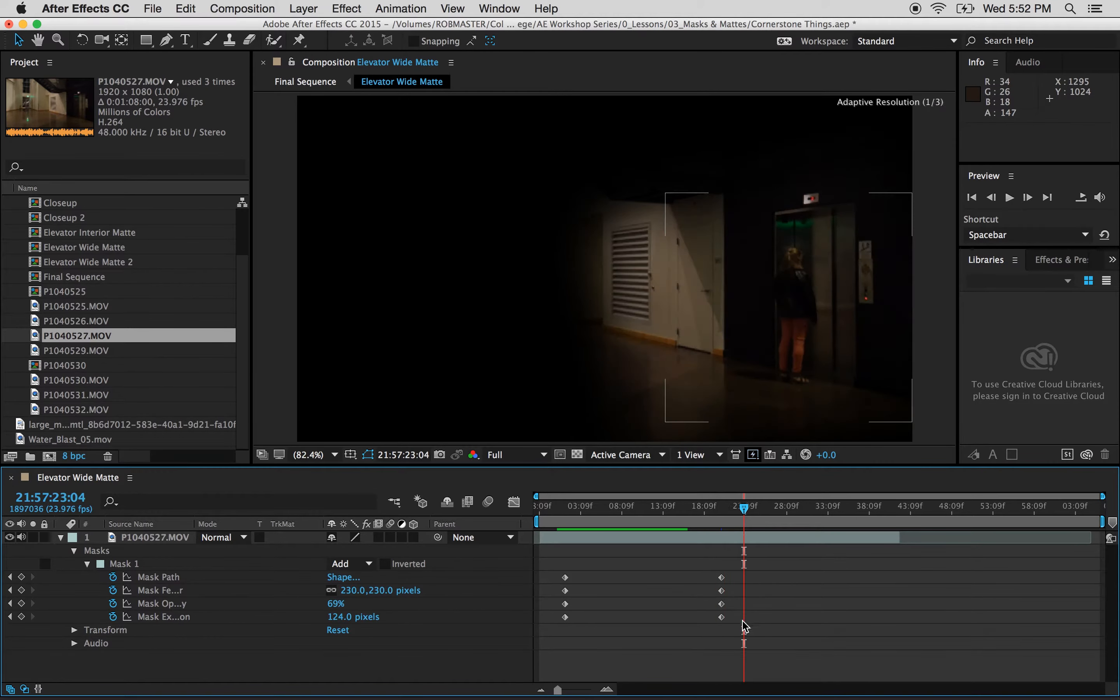
left_click_drag(780, 636, 550, 564)
key("Delete")
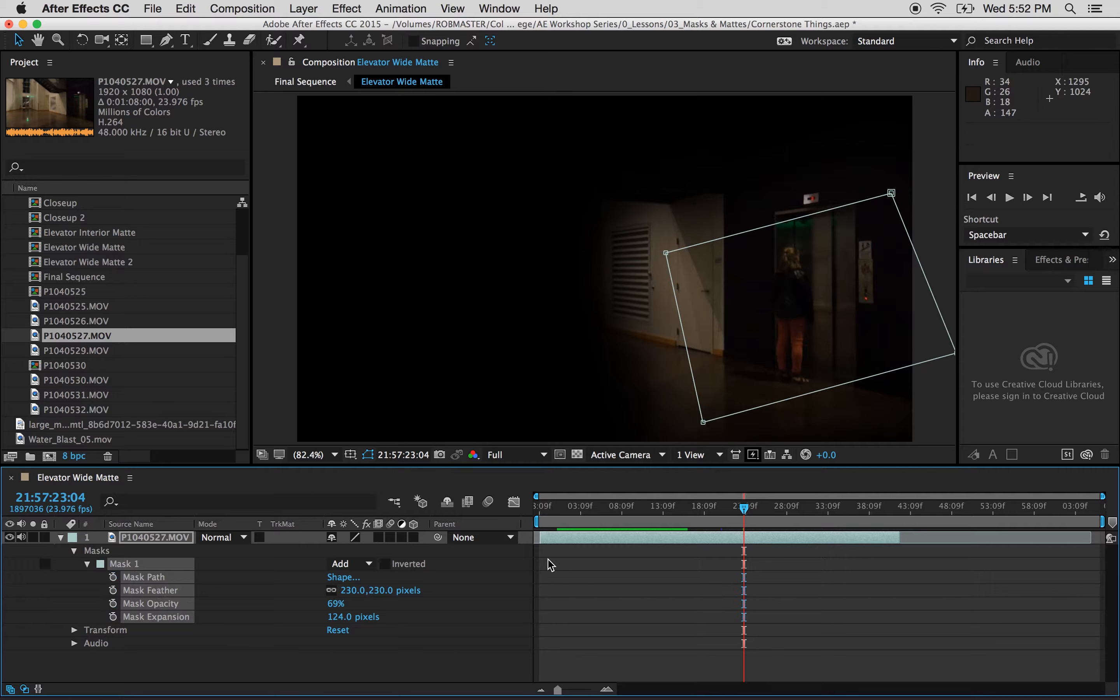
Step: Return to the composition's start at 21:56:58:09 and select the P1040527.MOV layer
left_click_drag(589, 513, 492, 502)
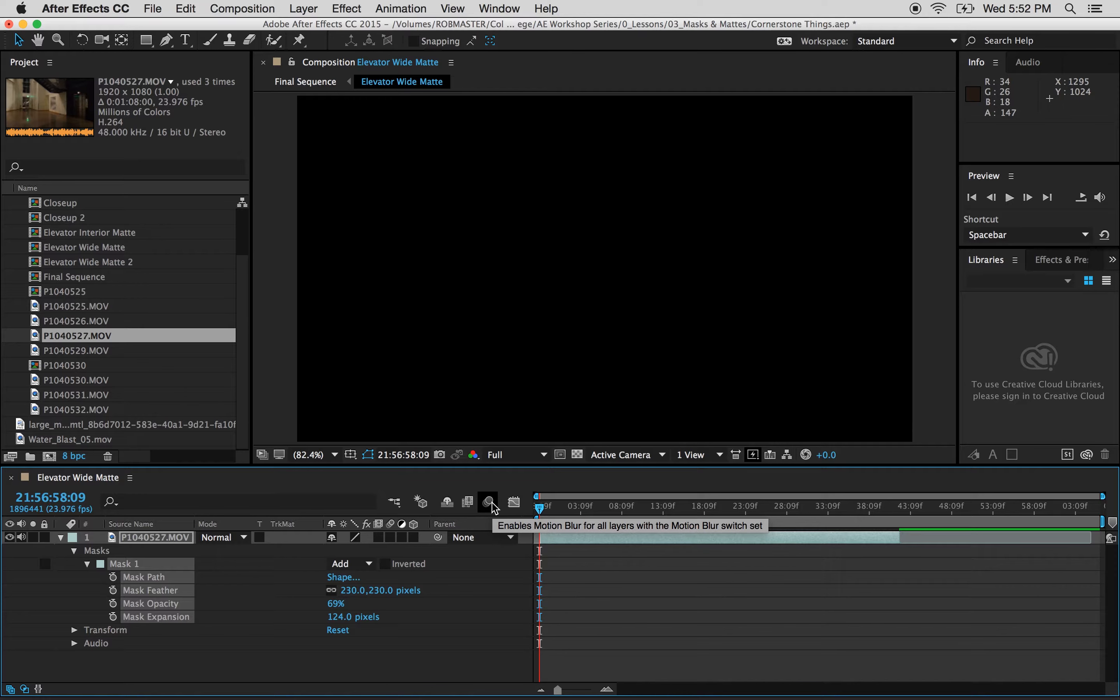
left_click(138, 662)
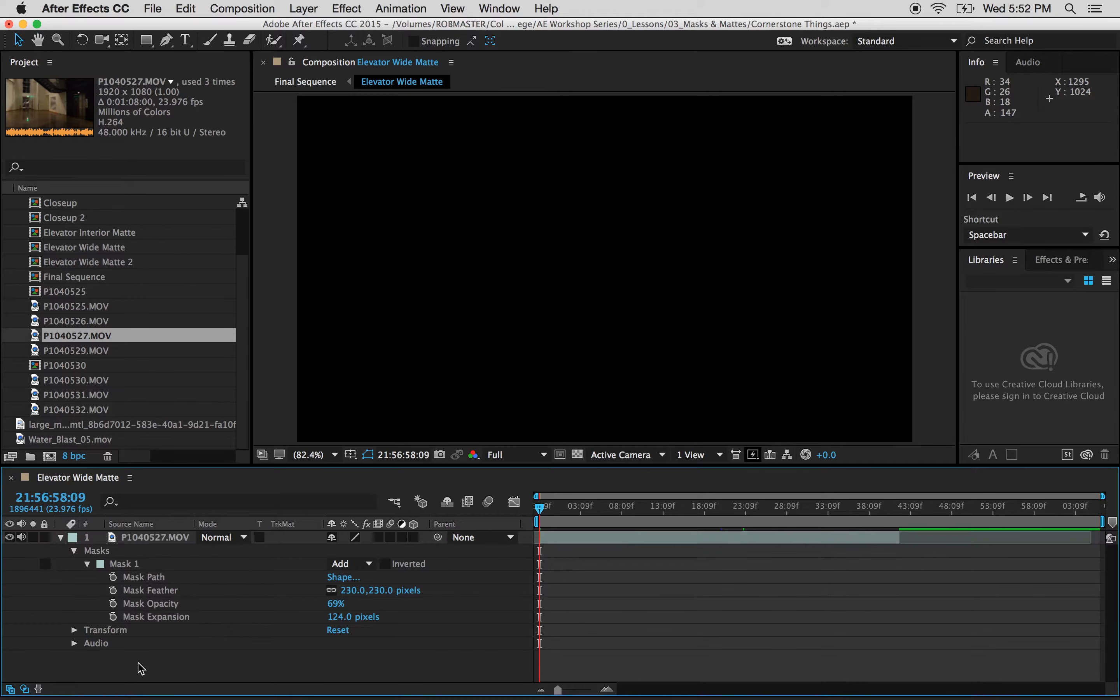
left_click(149, 542)
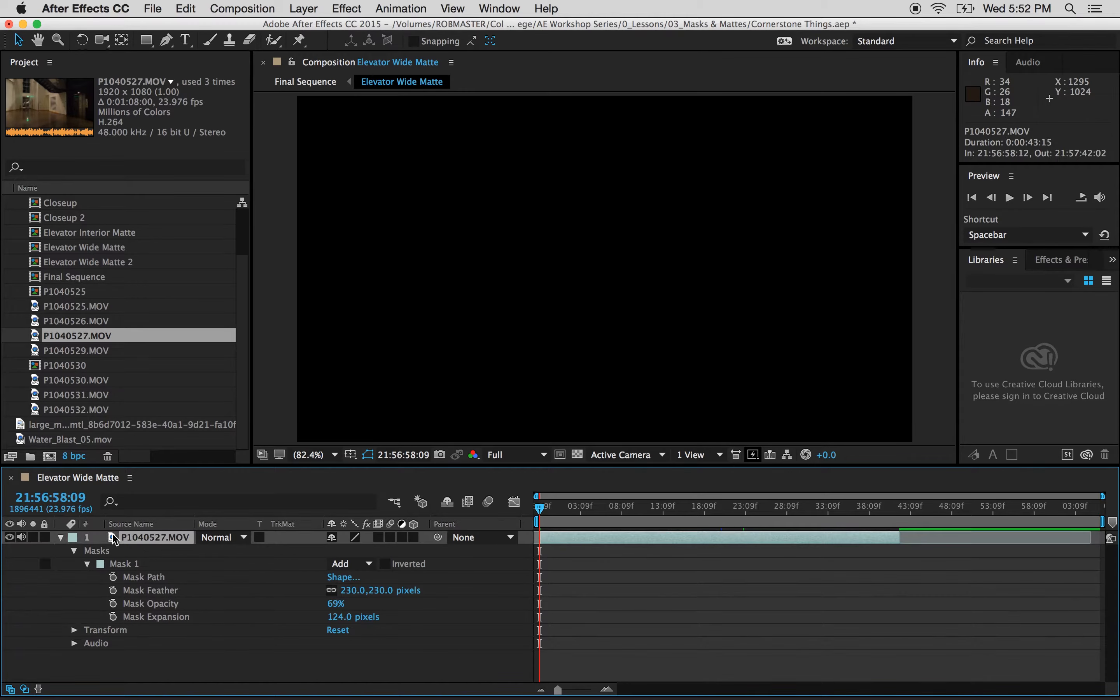
Step: Hide the P1040527.MOV layer and add the P1040529.MOV footage as a layer beneath it
left_click(58, 538)
left_click(9, 537)
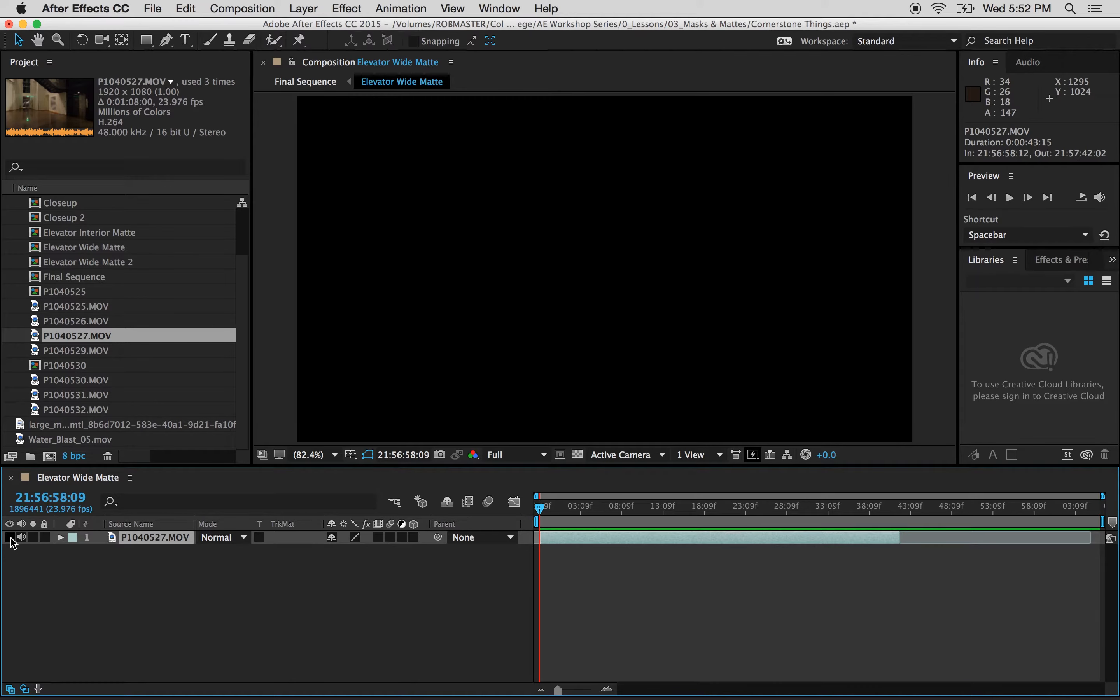
double_click(94, 353)
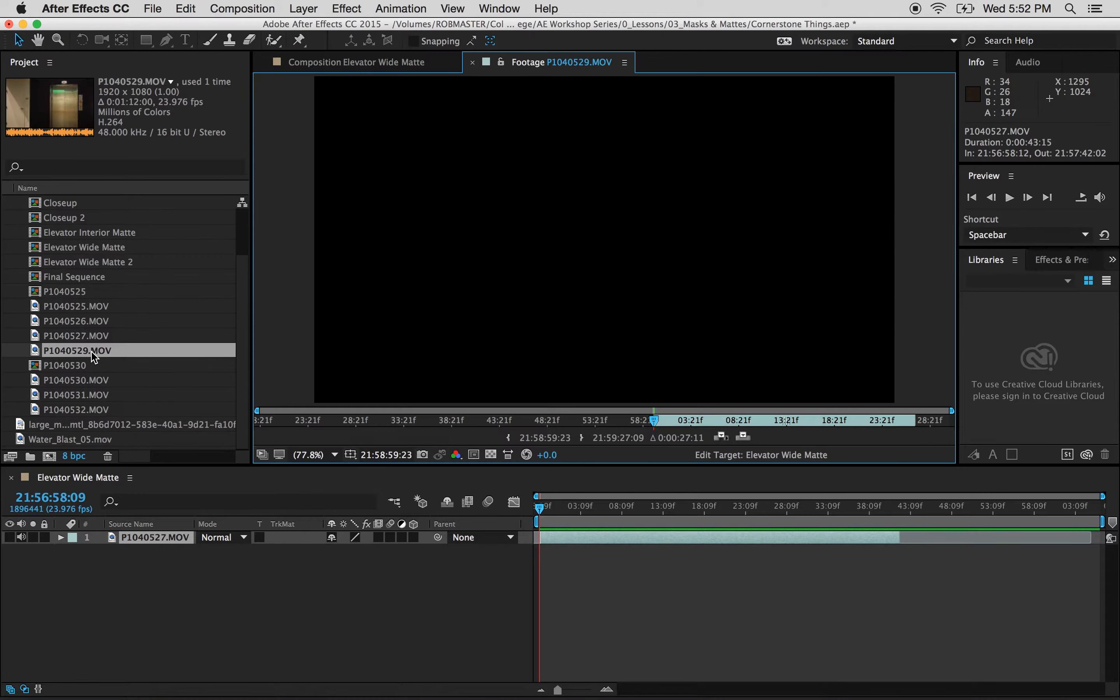
left_click_drag(94, 353, 281, 571)
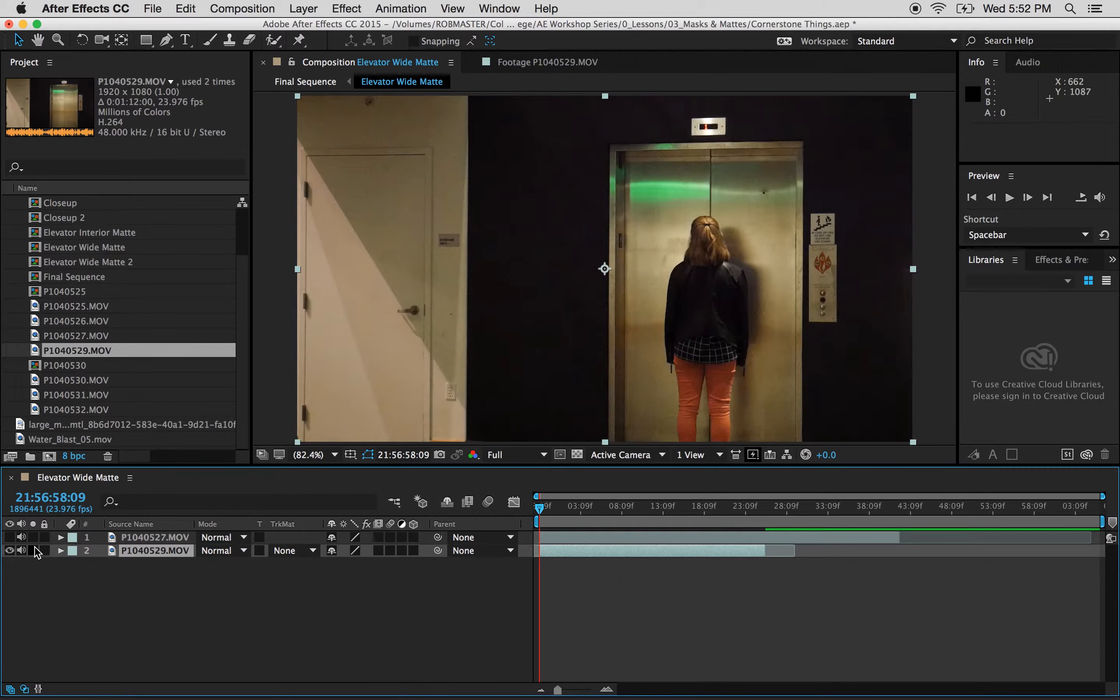
Step: Try a full-frame rectangular mask on the P1040529.MOV layer and undo it
left_click(61, 551)
left_click(75, 565)
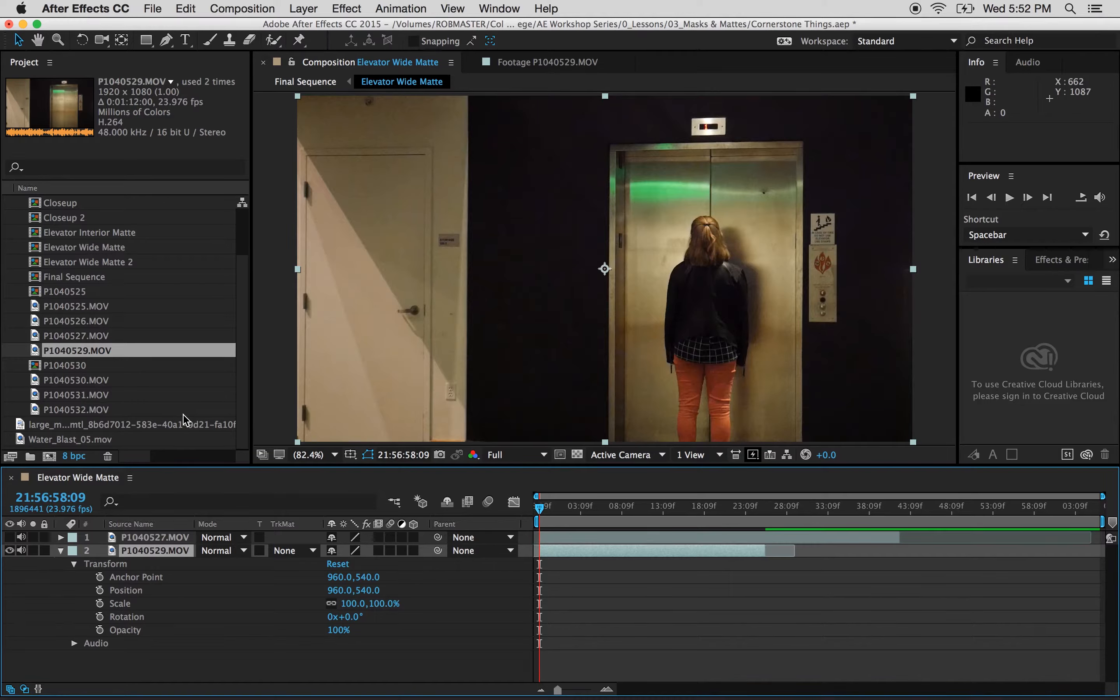
double_click(146, 41)
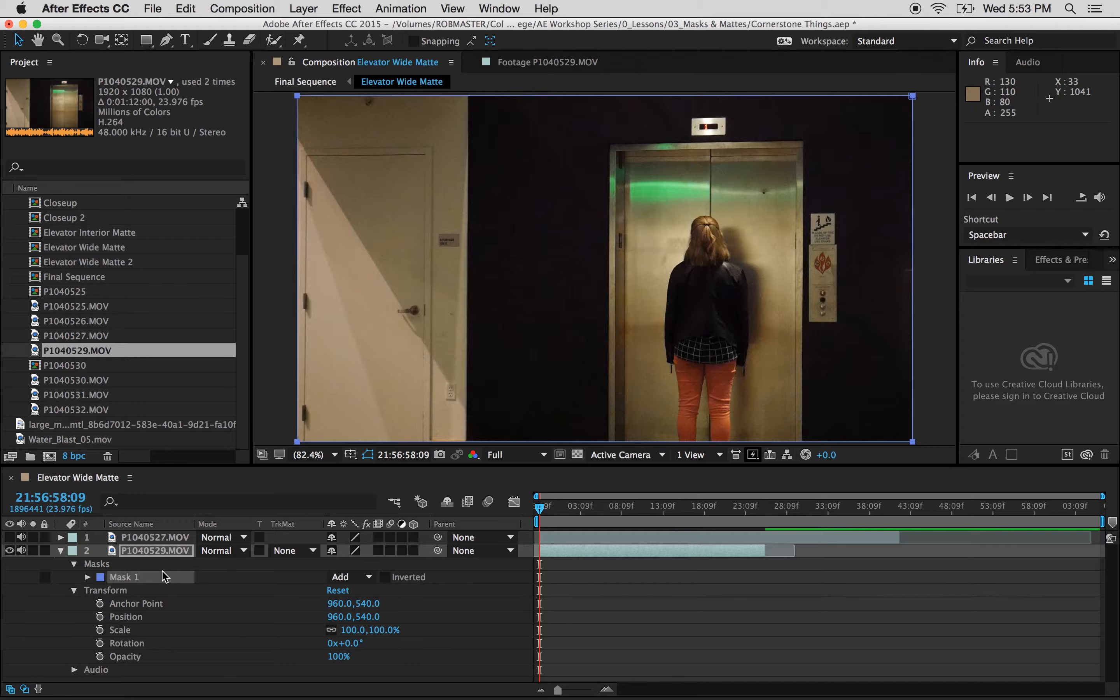
key("super+z")
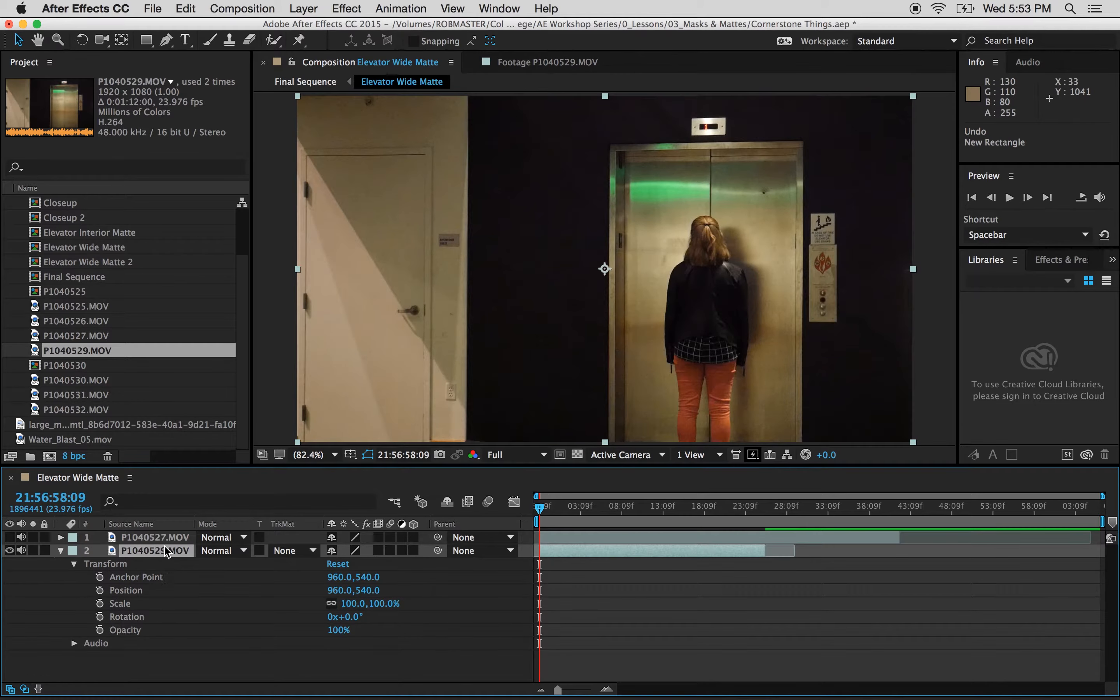
left_click(165, 552)
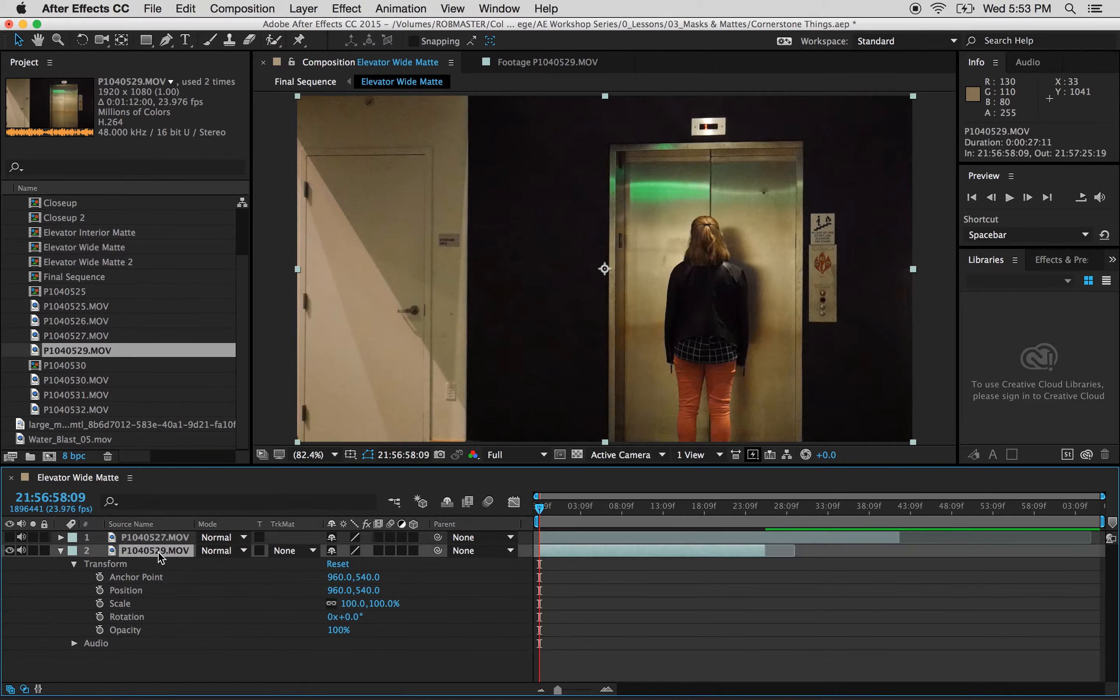
left_click(174, 663)
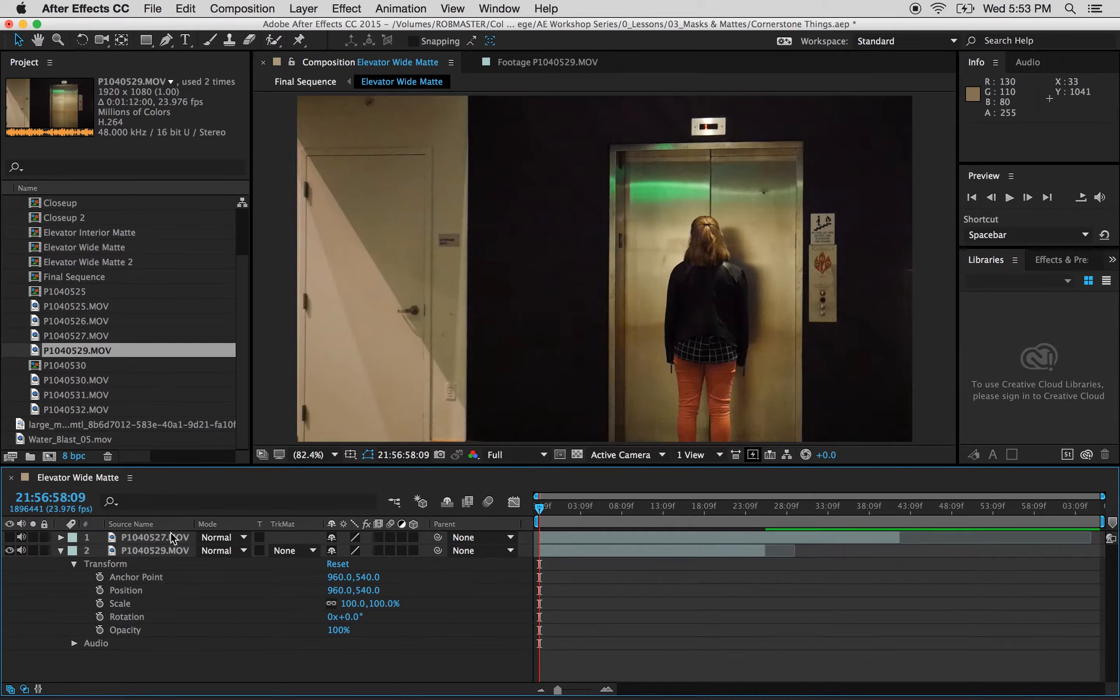
Step: Create a black comp-size solid of 1920 x 1080 pixels directly above the P1040529.MOV layer
left_click(167, 551)
left_click(345, 5)
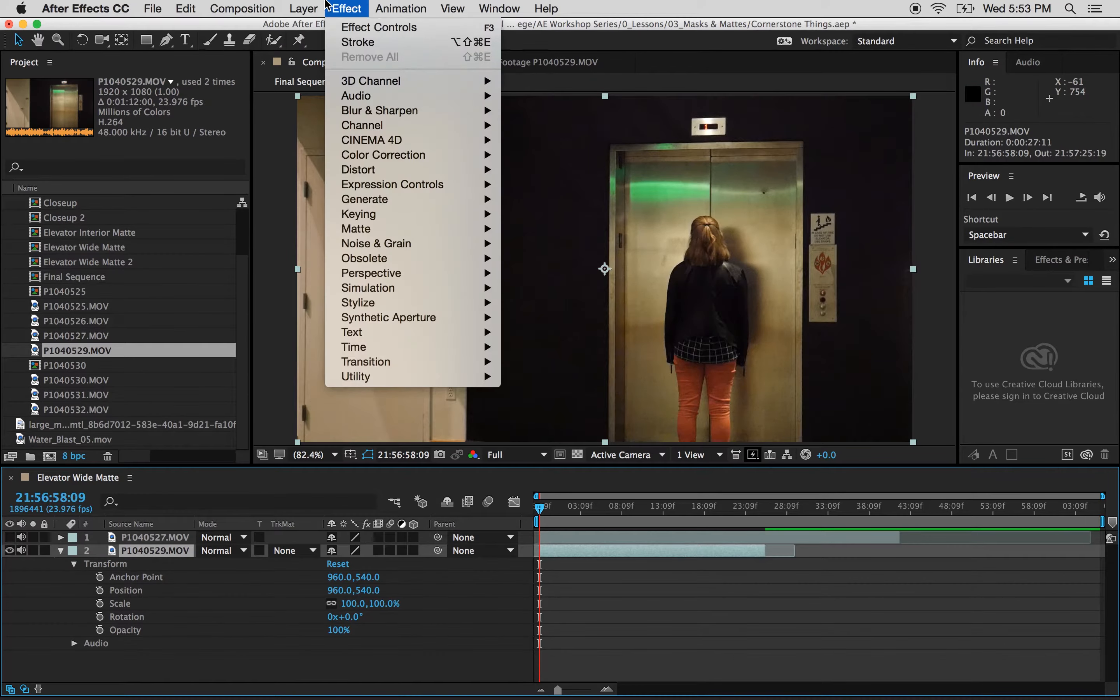
mouse_move(314, 8)
mouse_move(326, 36)
left_click(528, 46)
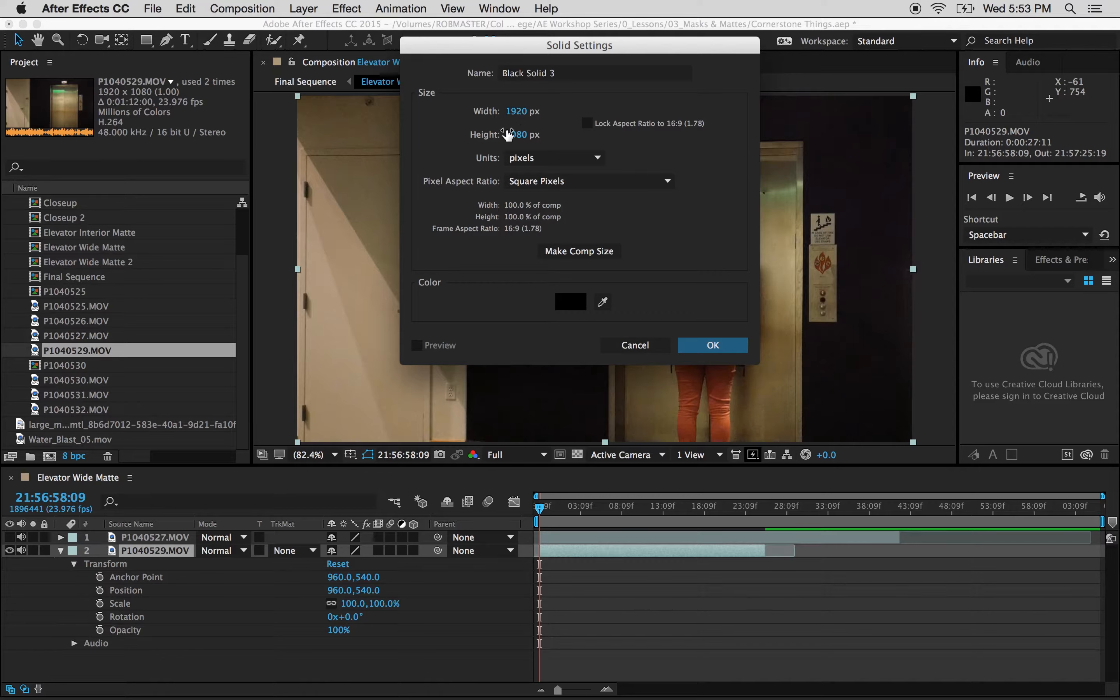
left_click(572, 255)
left_click(576, 303)
mouse_move(468, 339)
left_mouse_down()
mouse_move(507, 337)
mouse_move(642, 410)
mouse_move(336, 428)
left_mouse_up()
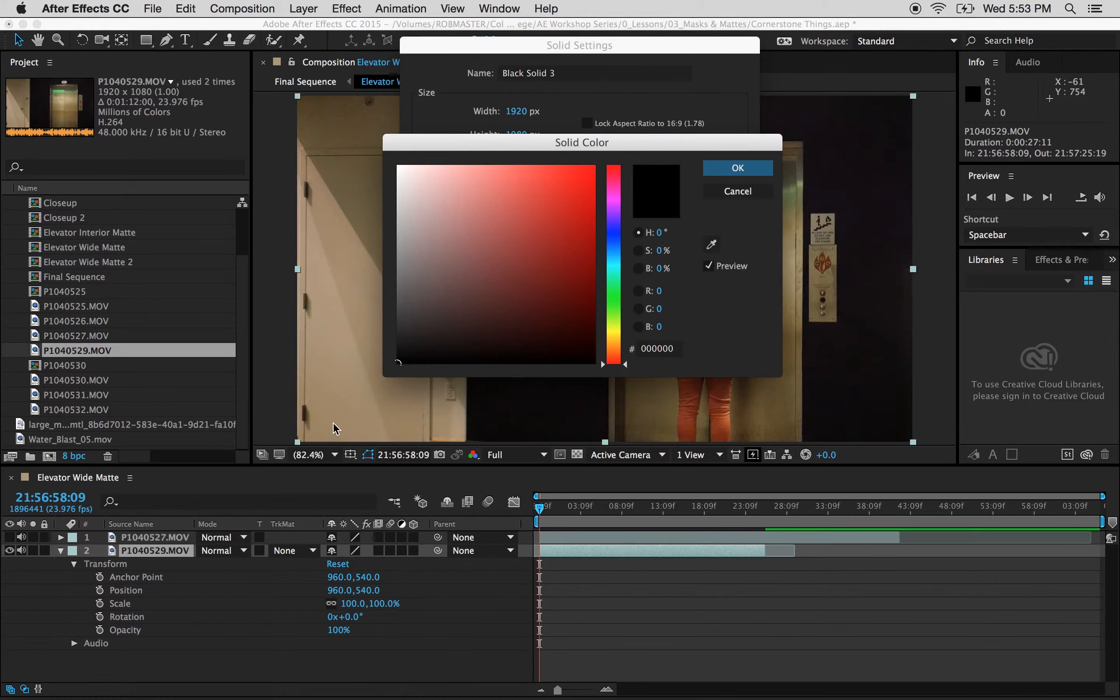
left_click(734, 177)
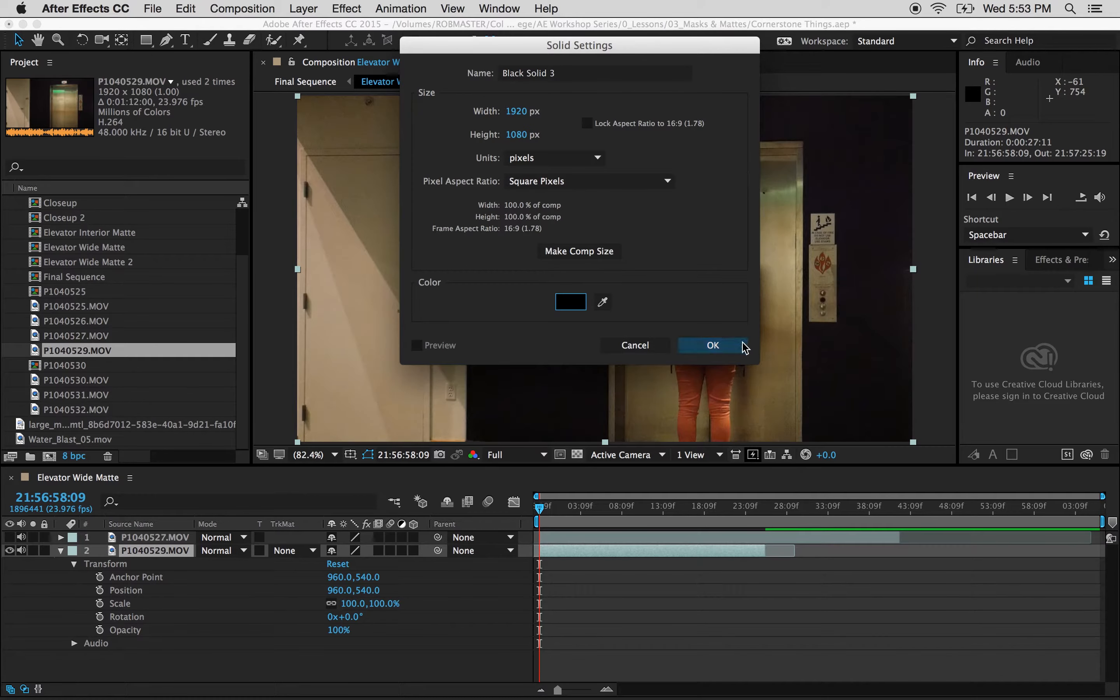
left_click(731, 350)
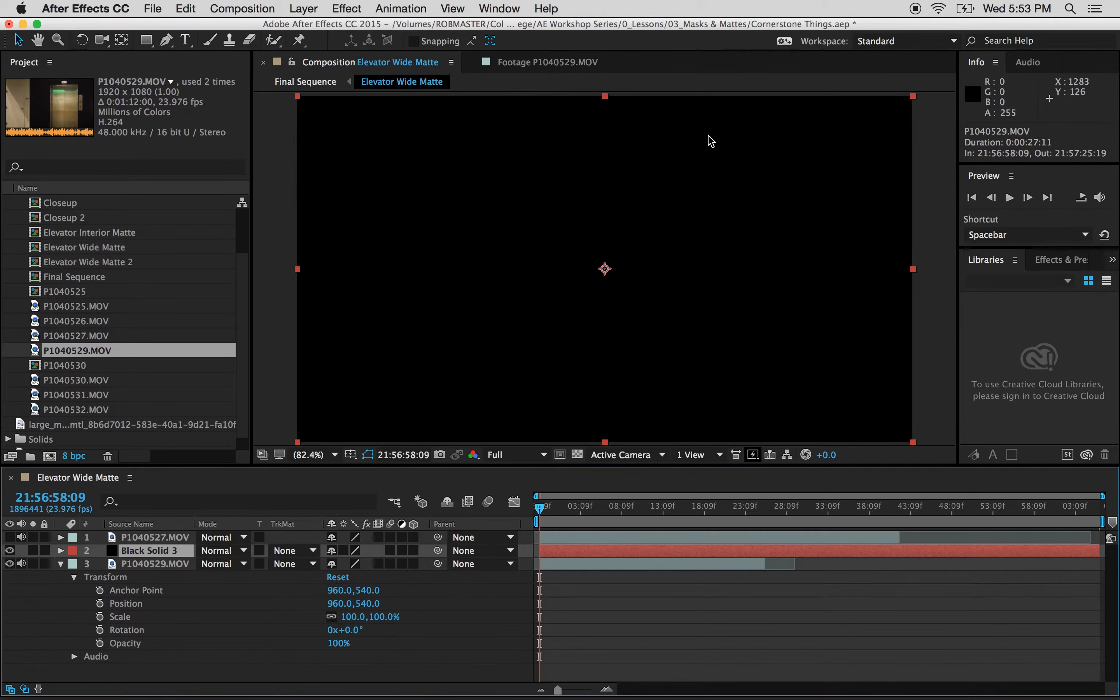
Step: Add an inverted full-frame rectangular mask to the black solid and set its feather to 236 pixels
double_click(146, 40)
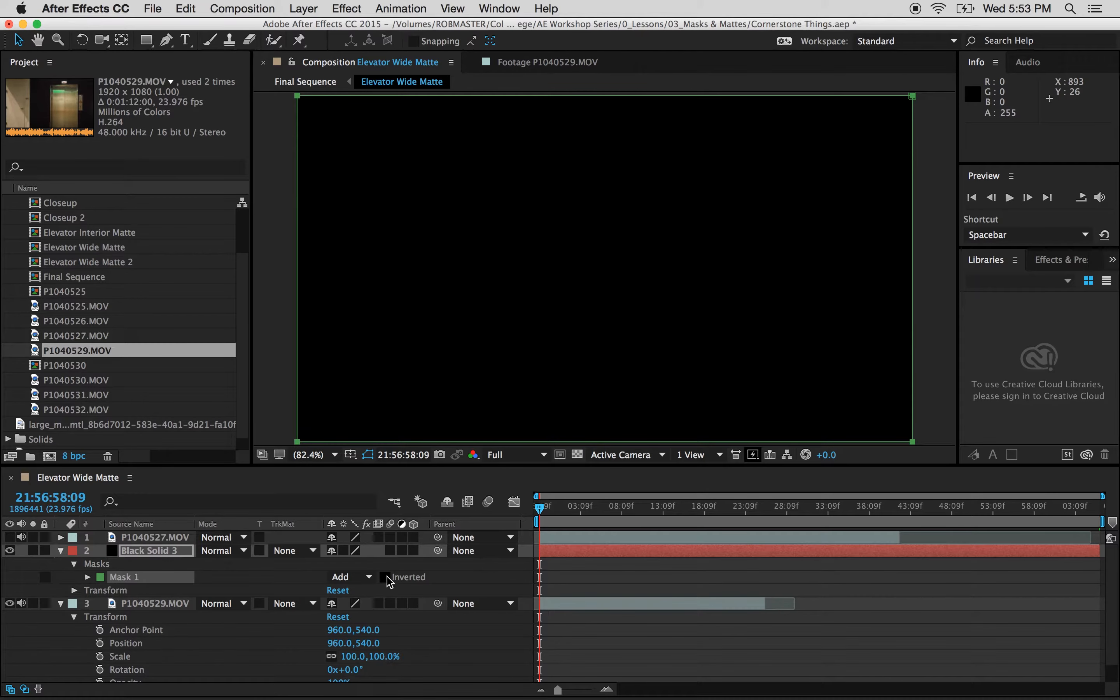
left_click(385, 577)
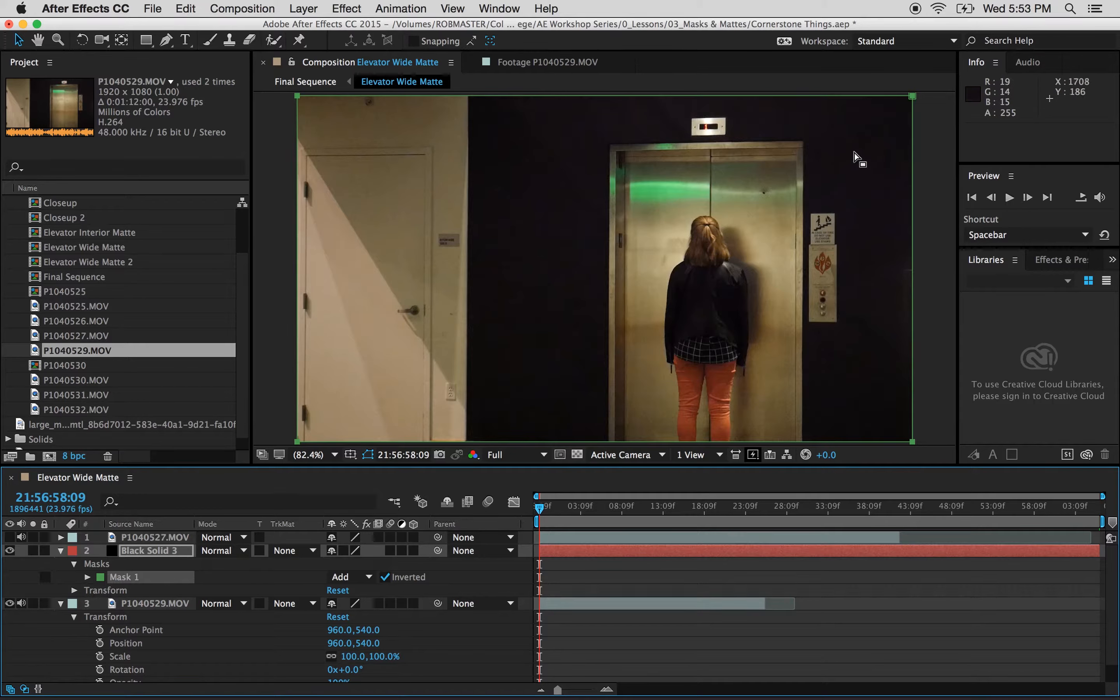
left_click(86, 577)
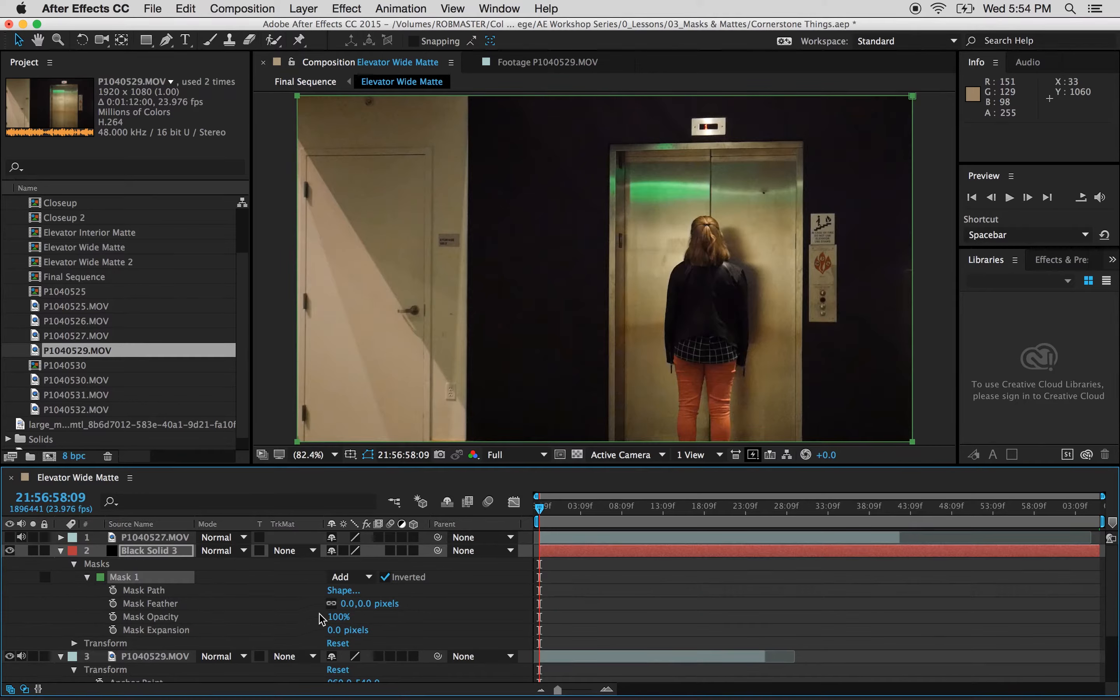
left_click_drag(347, 604, 525, 574)
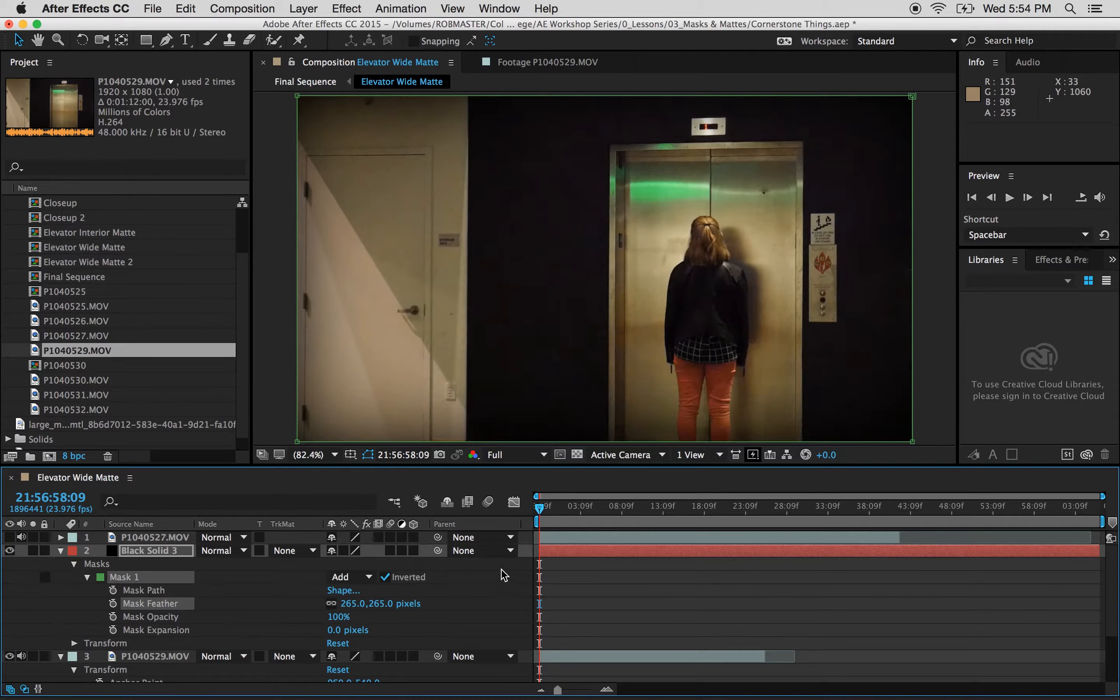
left_click(368, 455)
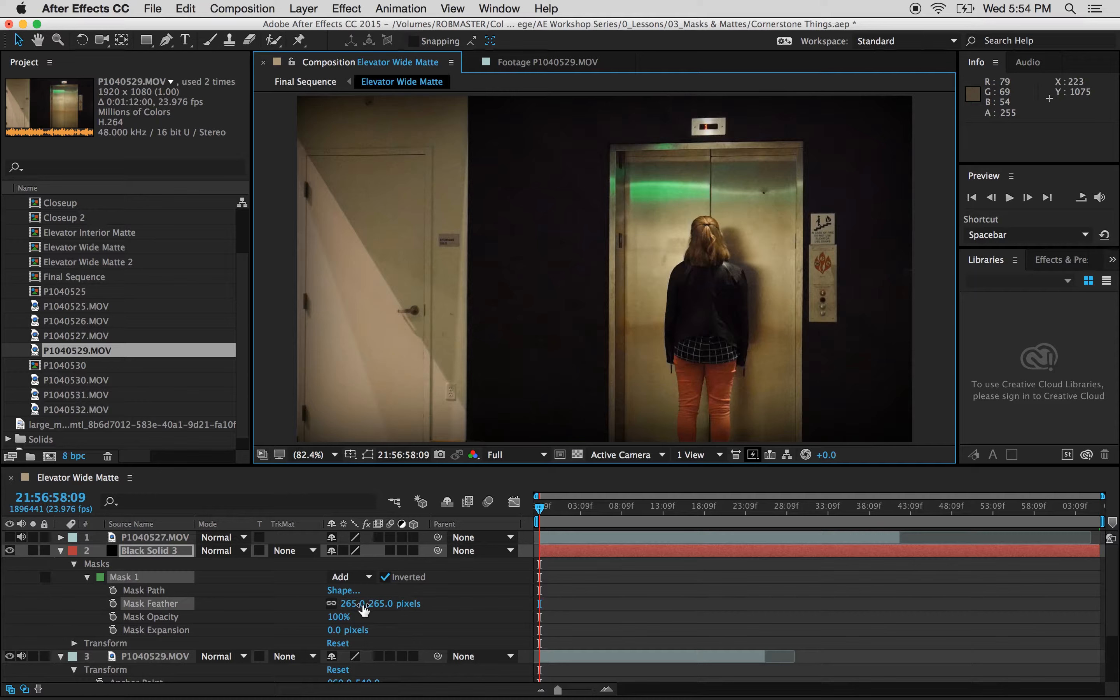
left_click_drag(364, 607, 493, 597)
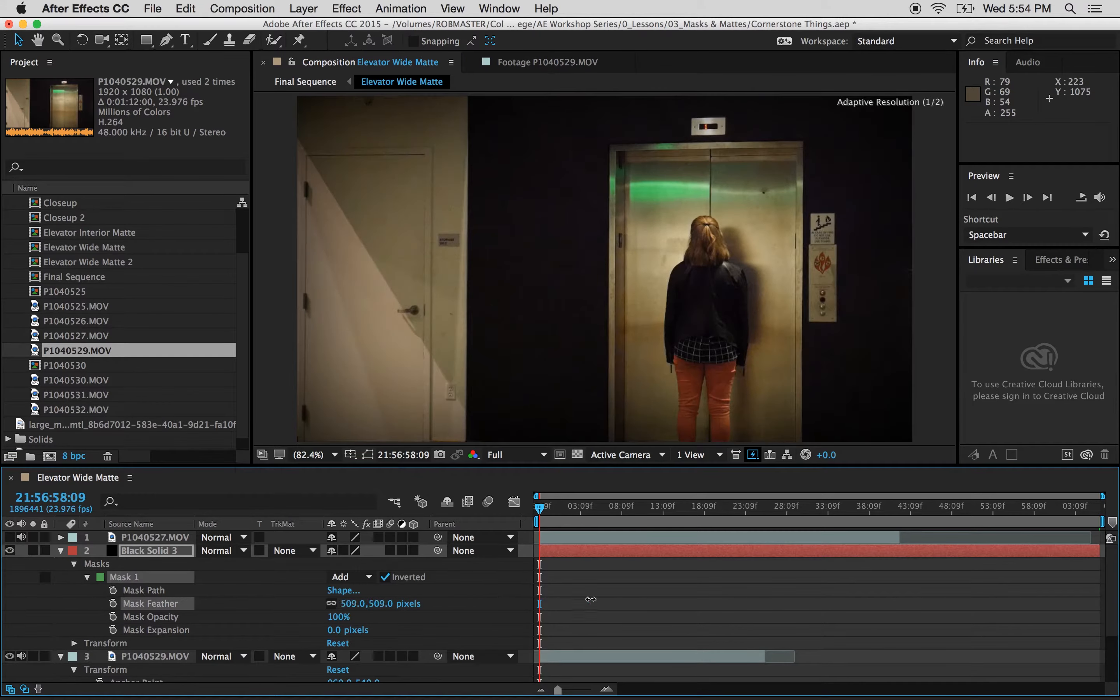
left_click_drag(590, 599, 301, 582)
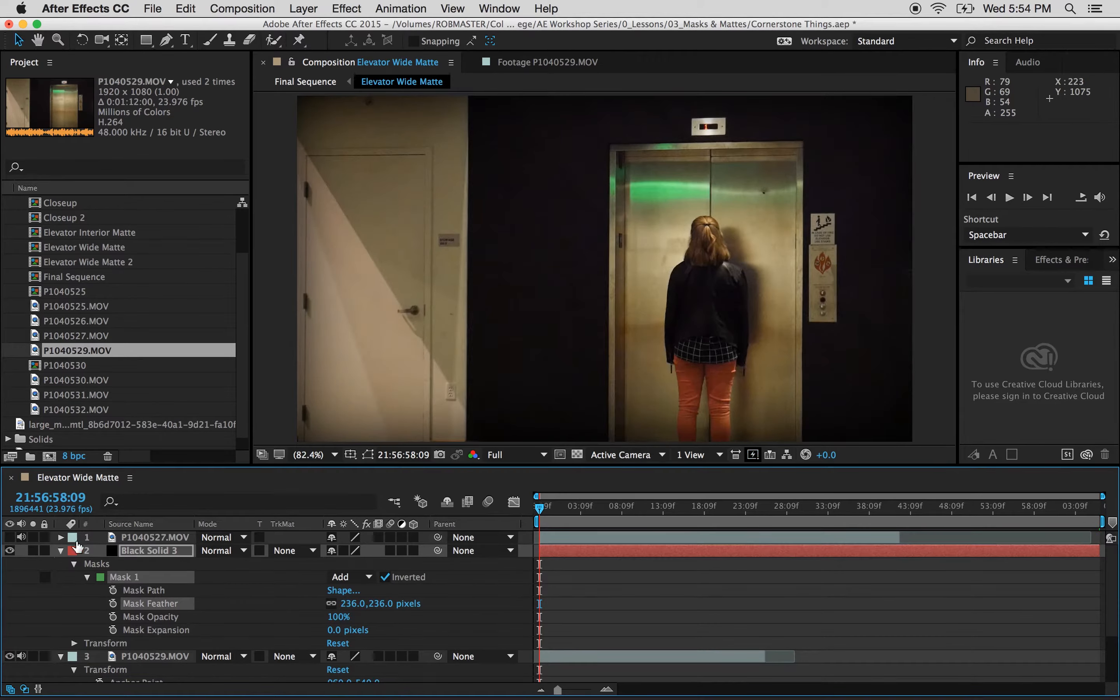
Step: Select the black solid and P1040529.MOV together and nudge both up to a Position of 960.0,500.0
left_click(60, 550)
left_click(118, 552)
left_click(153, 563)
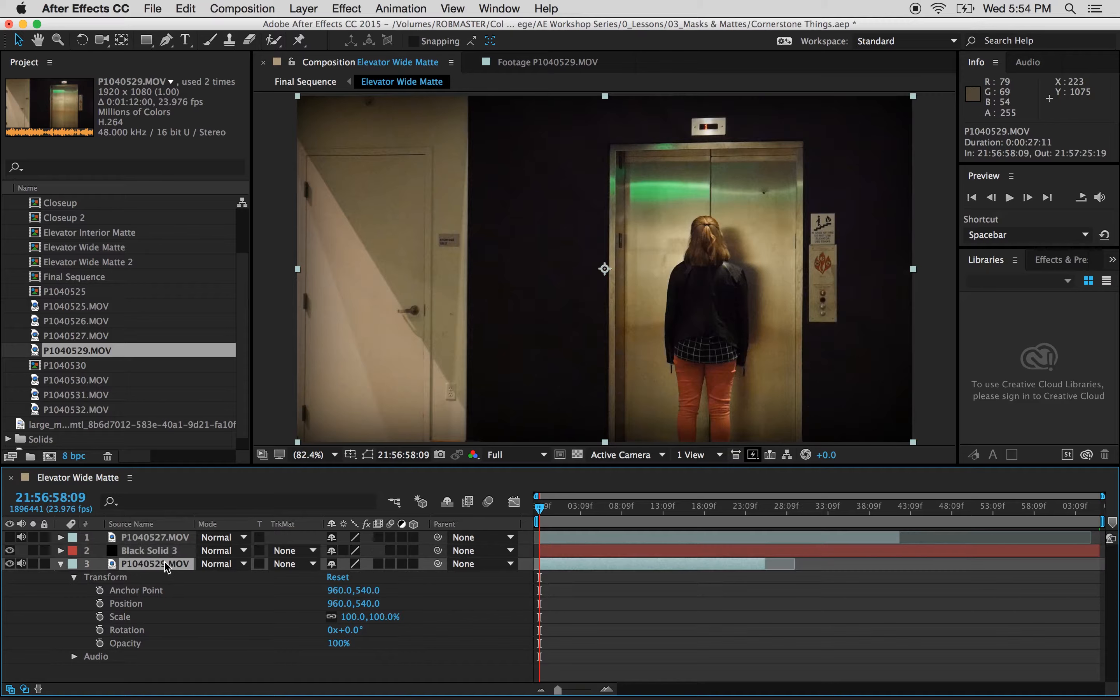
left_click(169, 550, "shift")
key("shift+Up")
key("shift+Up")
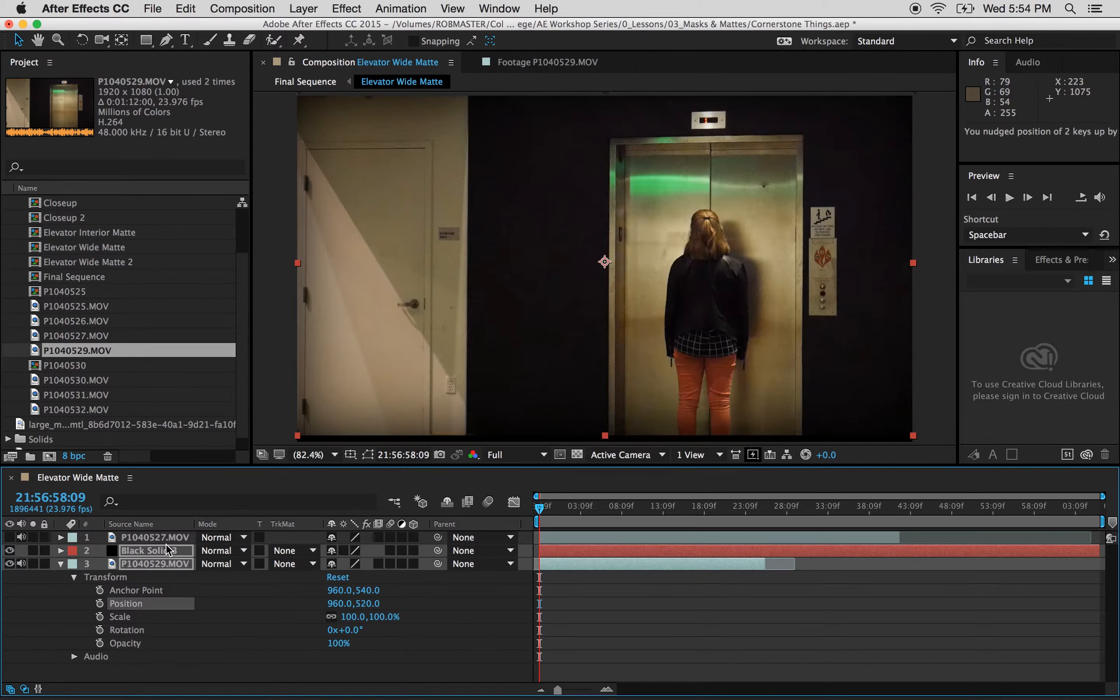
key("shift+Up")
key("shift+Up")
Step: Delete all three layers from the Elevator Wide Matte composition
left_click(176, 537)
left_click(172, 564, "shift")
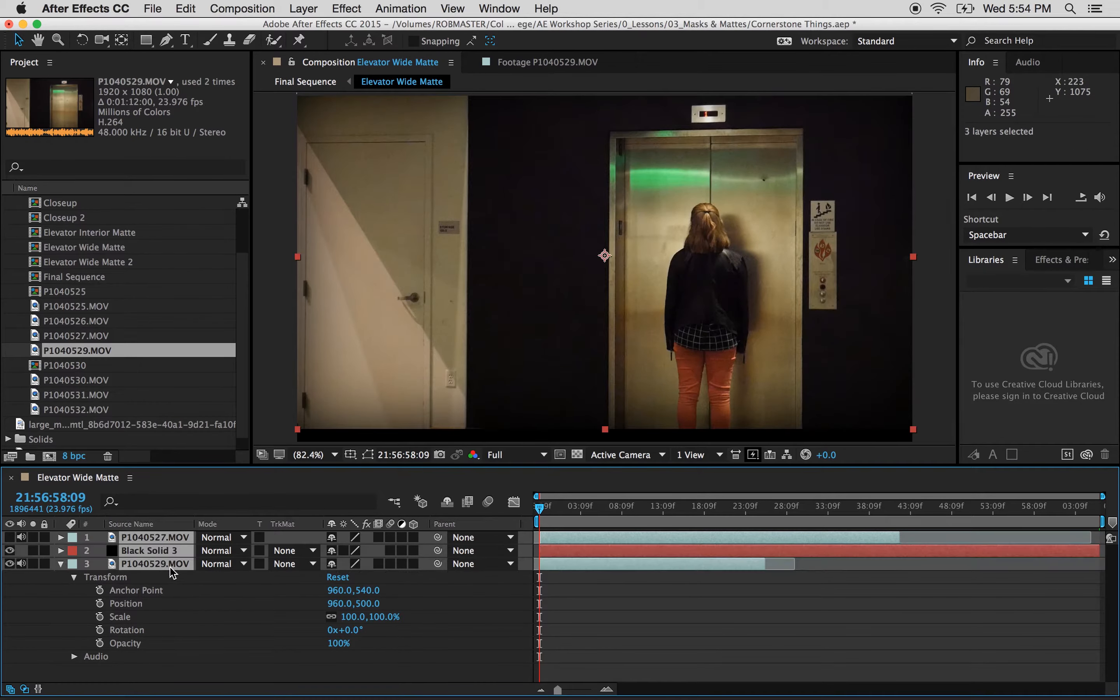
key("Delete")
Step: Add the P1040525.MOV footage to the emptied Elevator Wide Matte composition
left_click(73, 399)
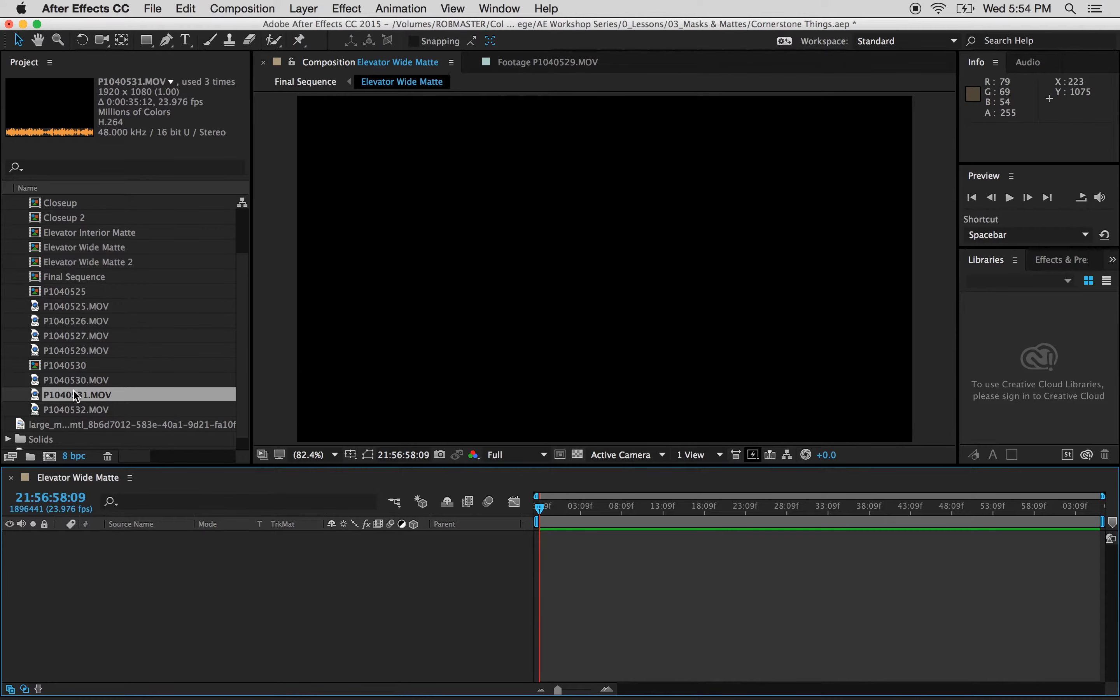
left_click_drag(74, 390, 69, 297)
double_click(69, 306)
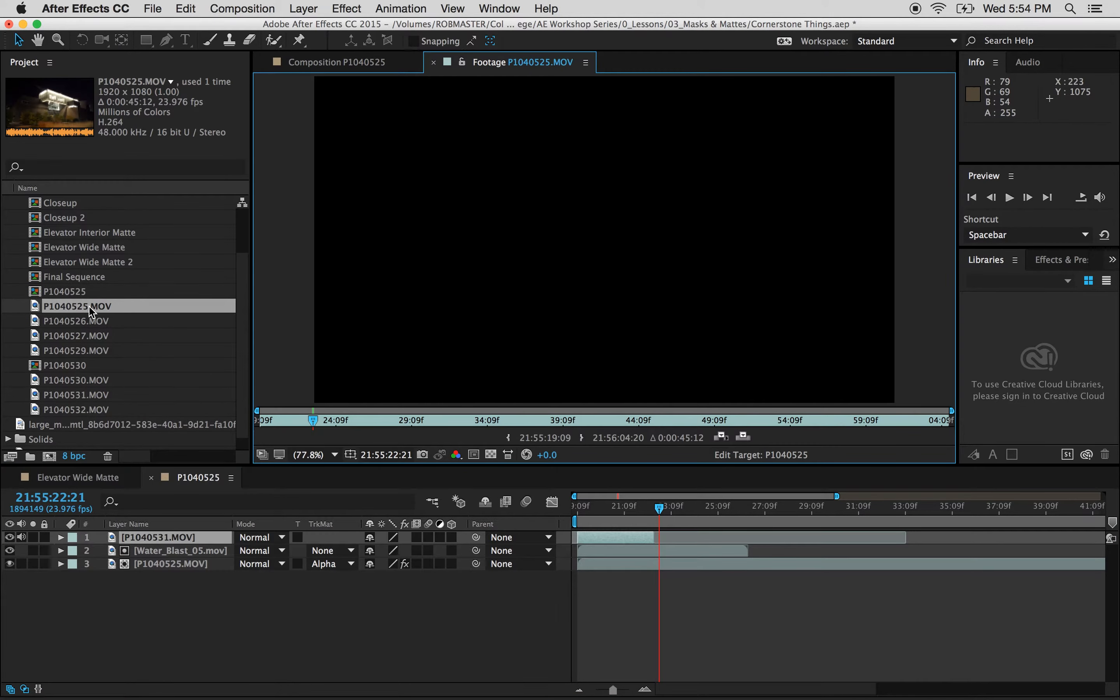
left_click(151, 478)
left_click_drag(72, 306, 254, 576)
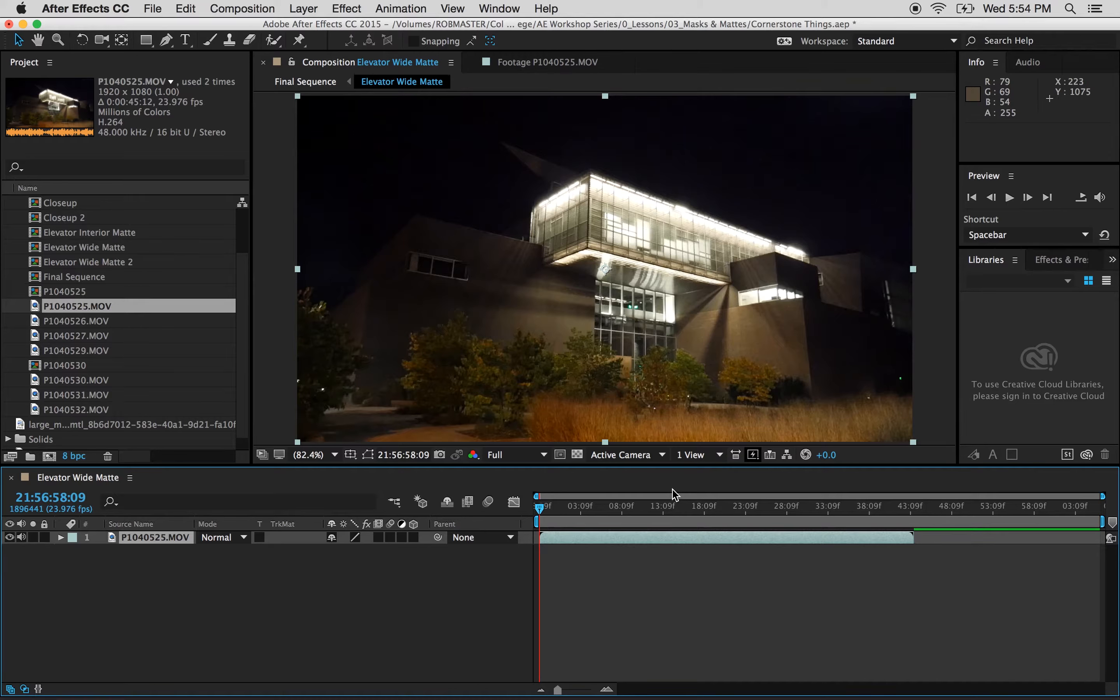
Step: Draw a closed, irregular 11-point mask with the Pen tool across the lit building and sky on the P1040525.MOV layer
left_click(285, 582)
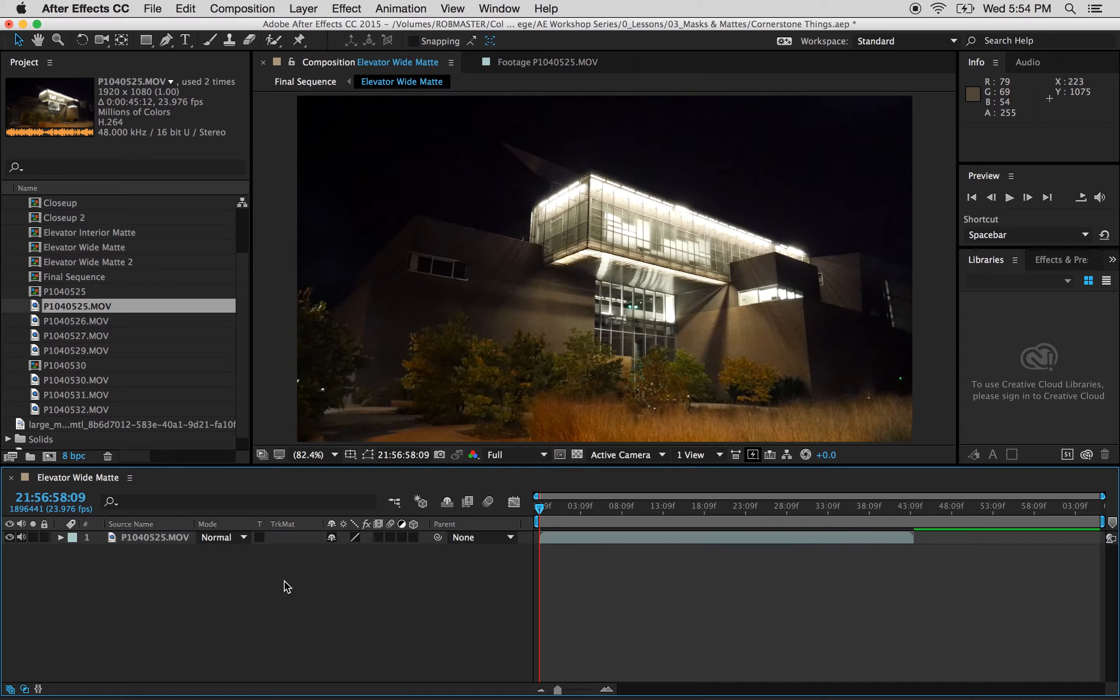
left_click(144, 542)
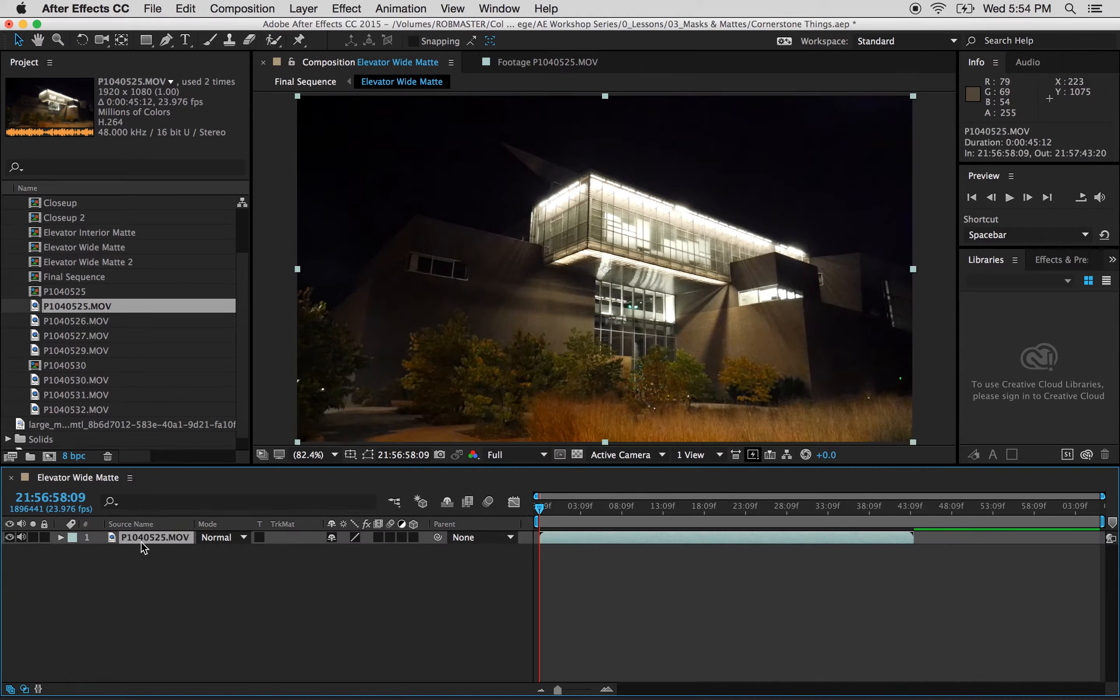
left_click(168, 43)
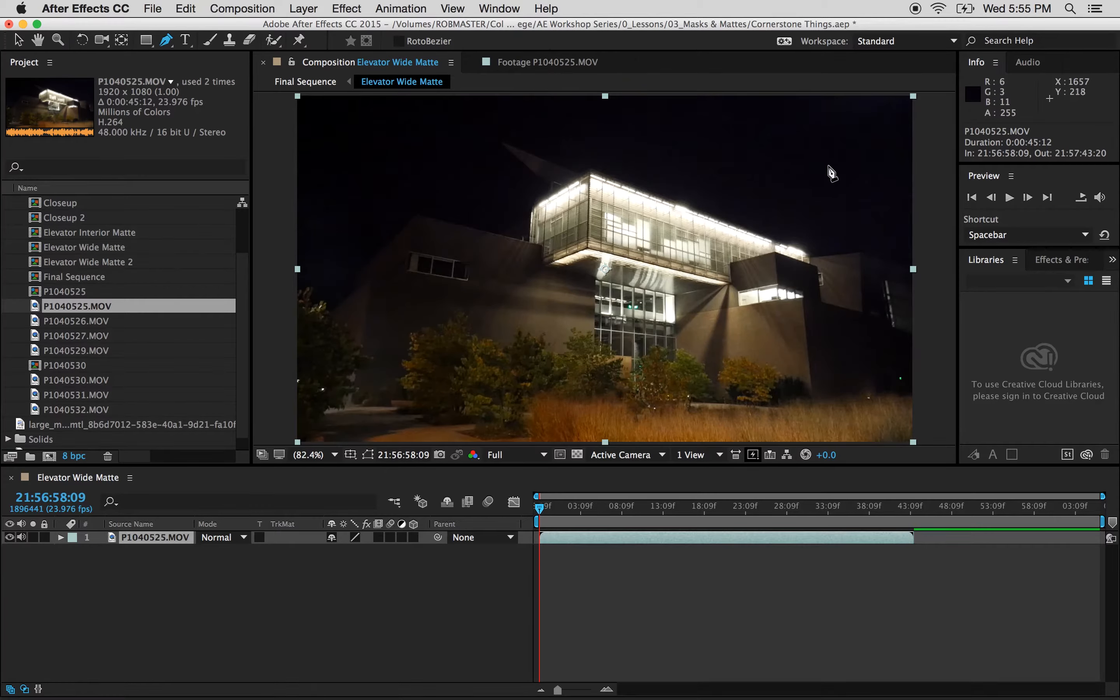
left_click(804, 139)
left_click(807, 315)
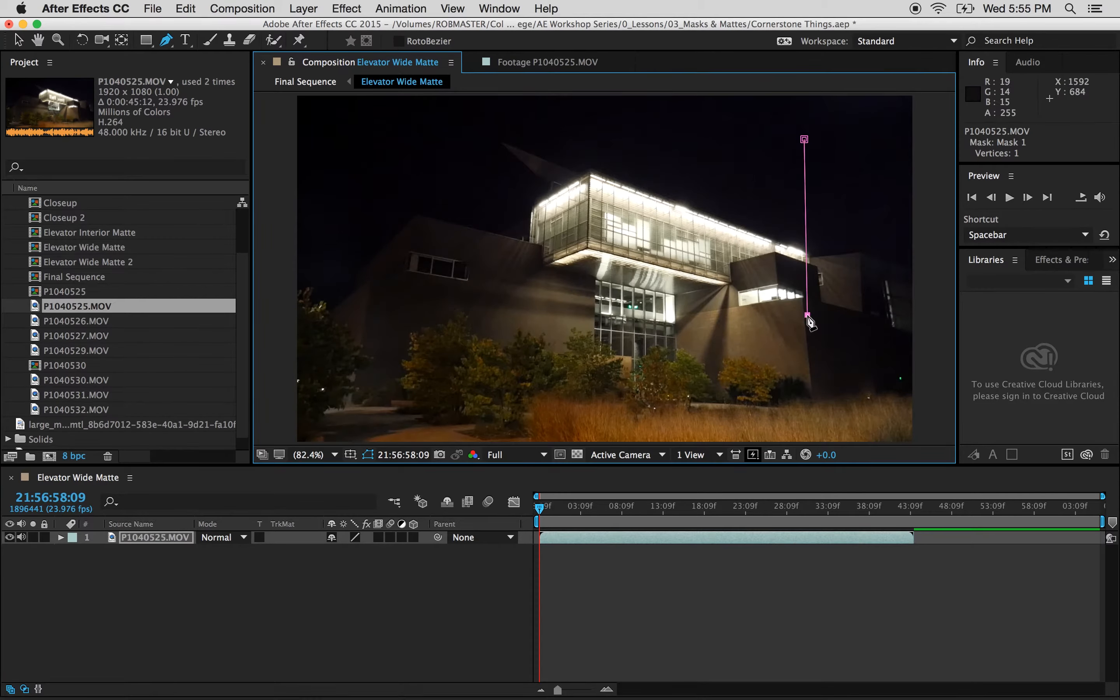
left_click(616, 313)
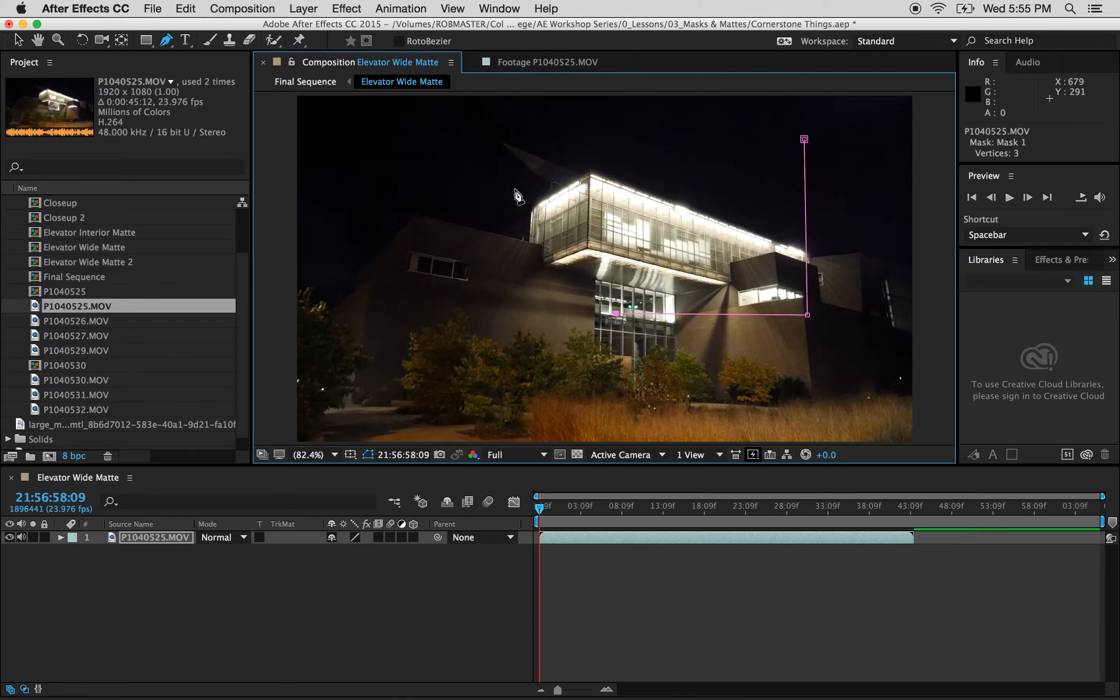
left_click(513, 189)
left_click(682, 138)
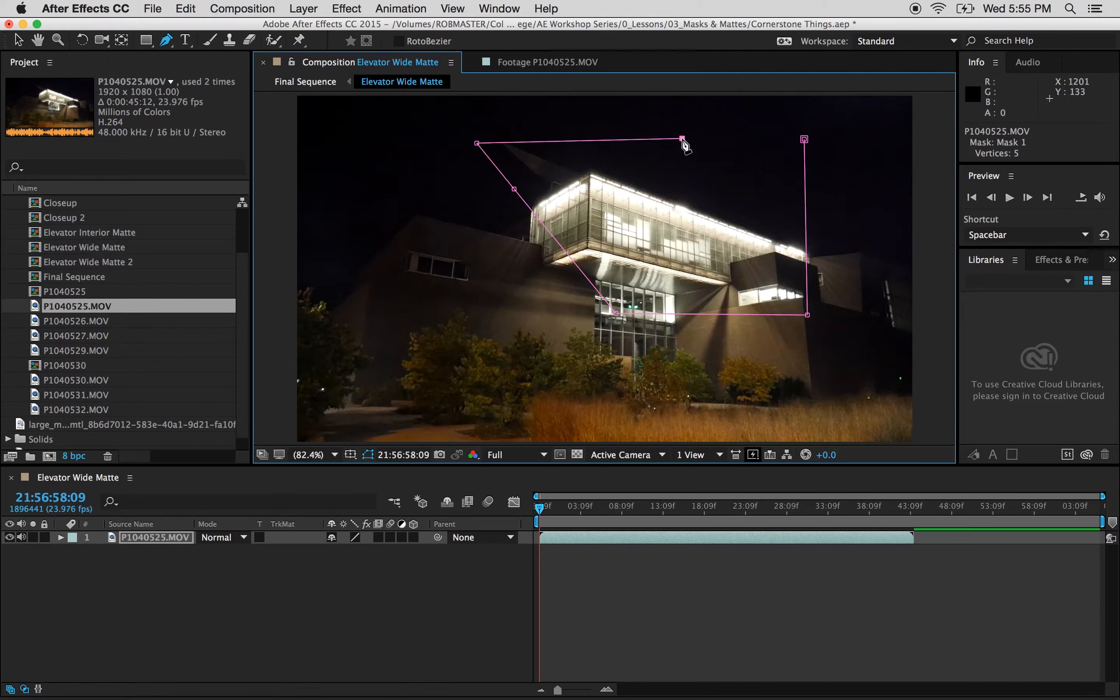
left_click(682, 191)
left_click(799, 191)
left_click(790, 136)
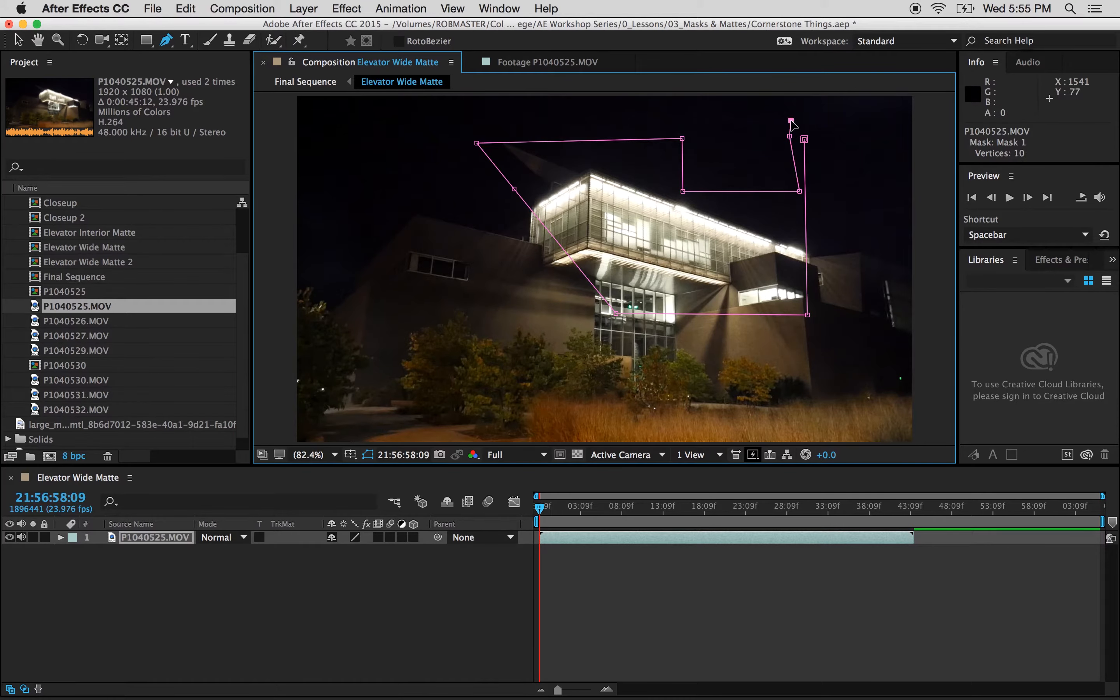
left_click(831, 120)
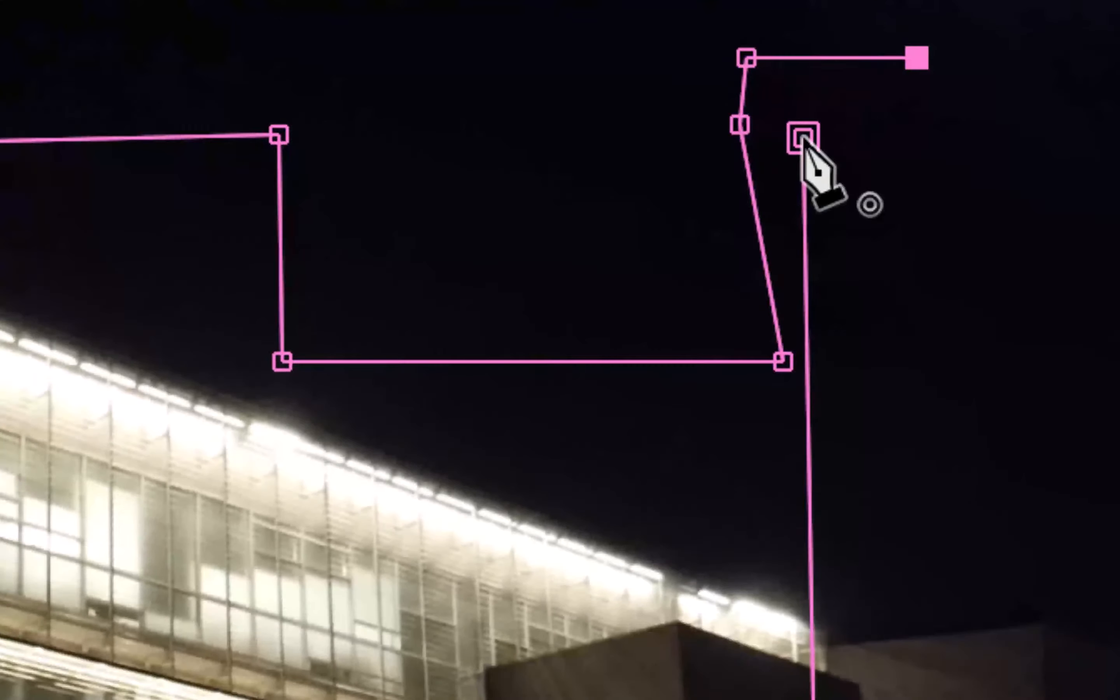
left_click(803, 138)
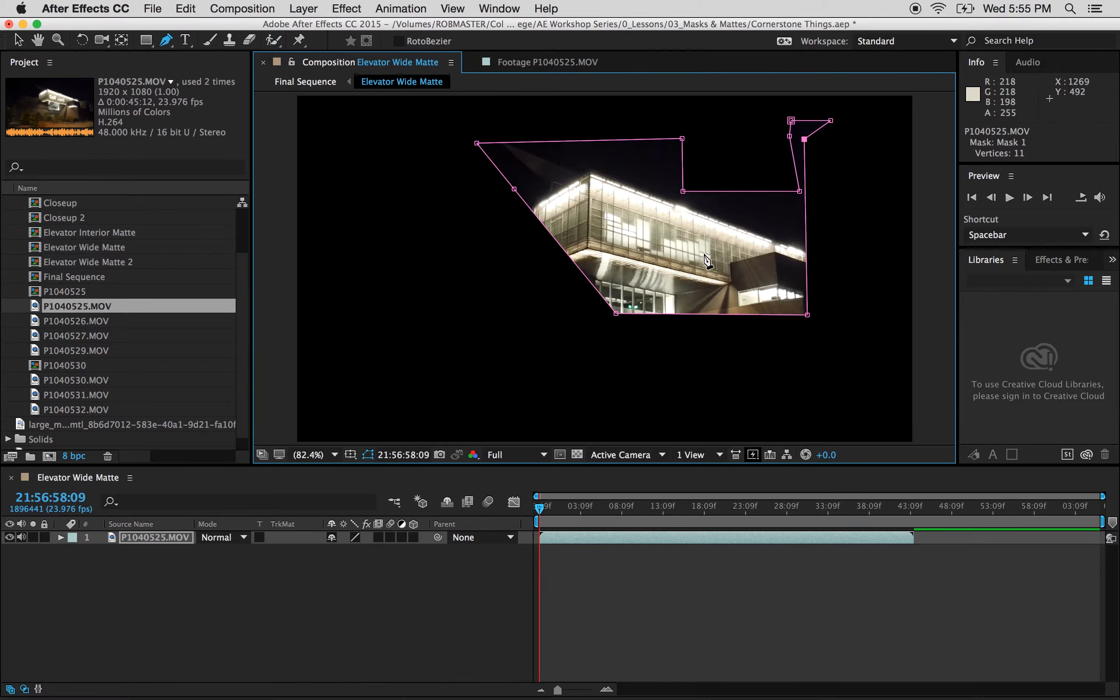
Step: Shift the horizontal bottom edge of the notch in Mask 1 slightly to the left, above the building's roof
key("v")
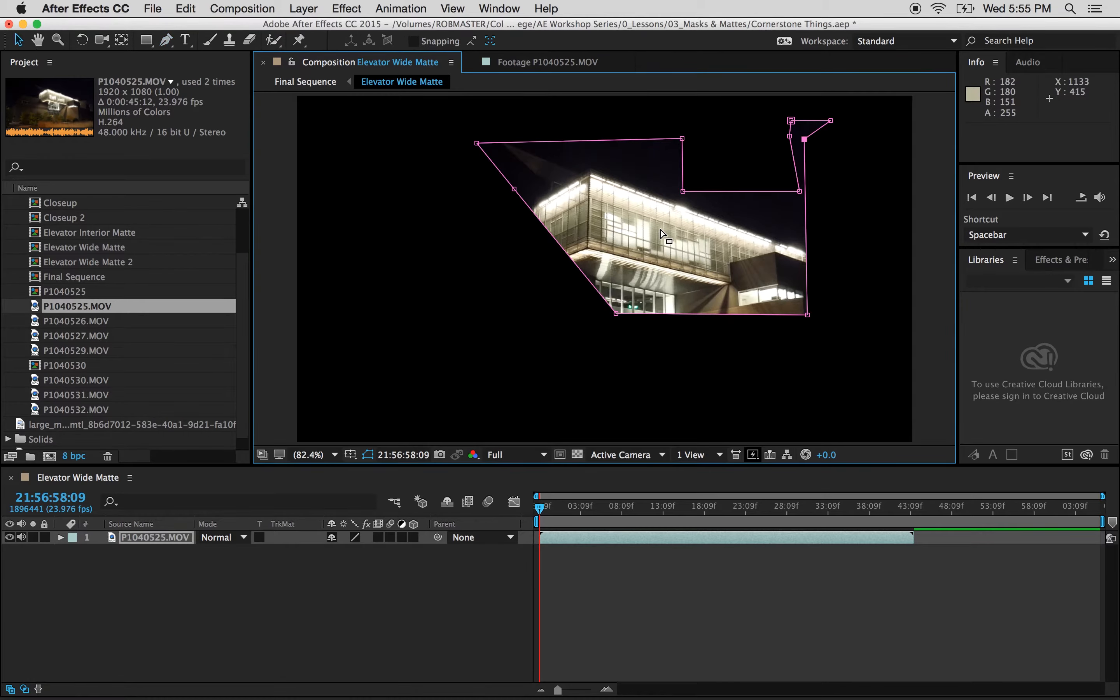
left_click(680, 226)
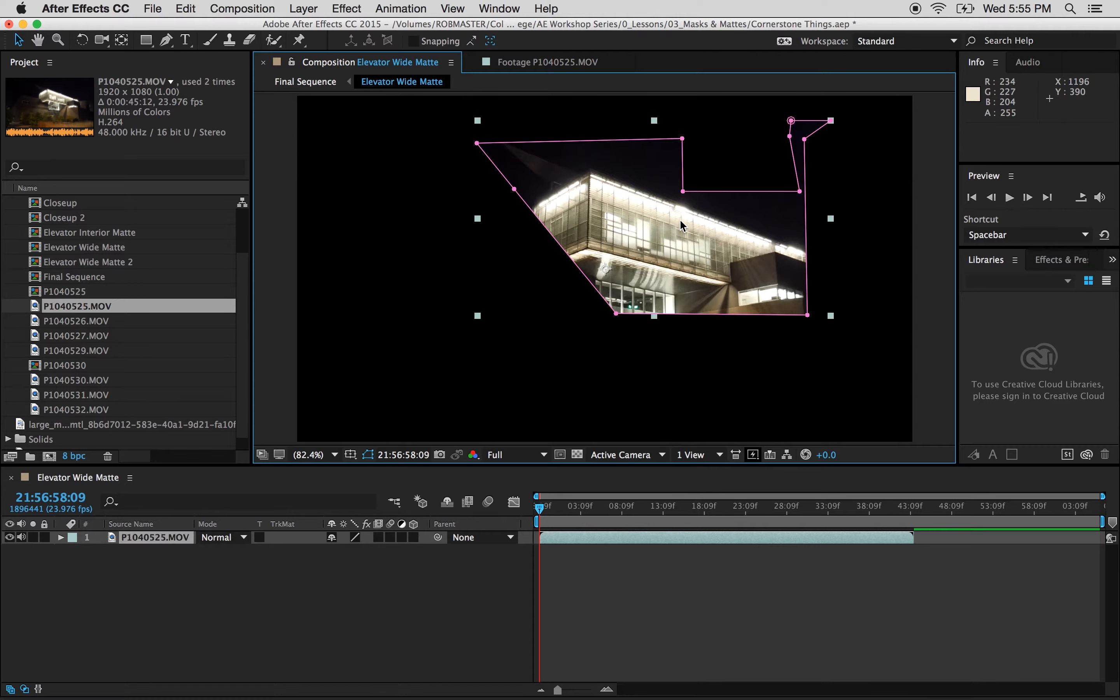
mouse_move(703, 191)
left_mouse_down()
mouse_move(609, 252)
mouse_move(711, 139)
mouse_move(705, 199)
left_mouse_up()
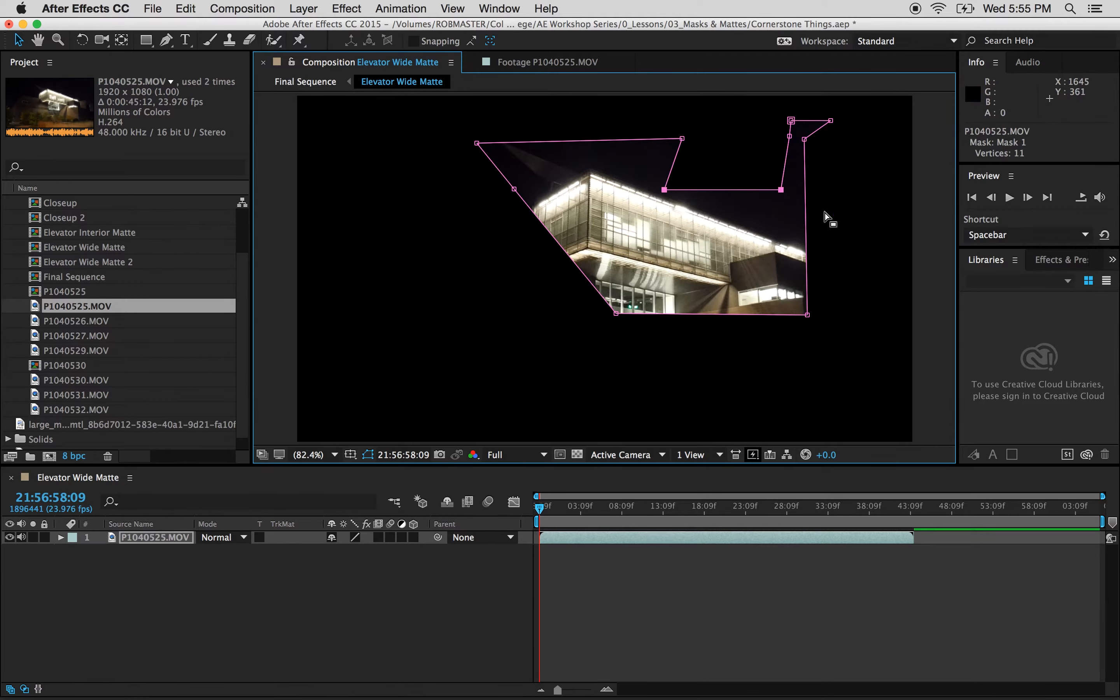
left_click(855, 250)
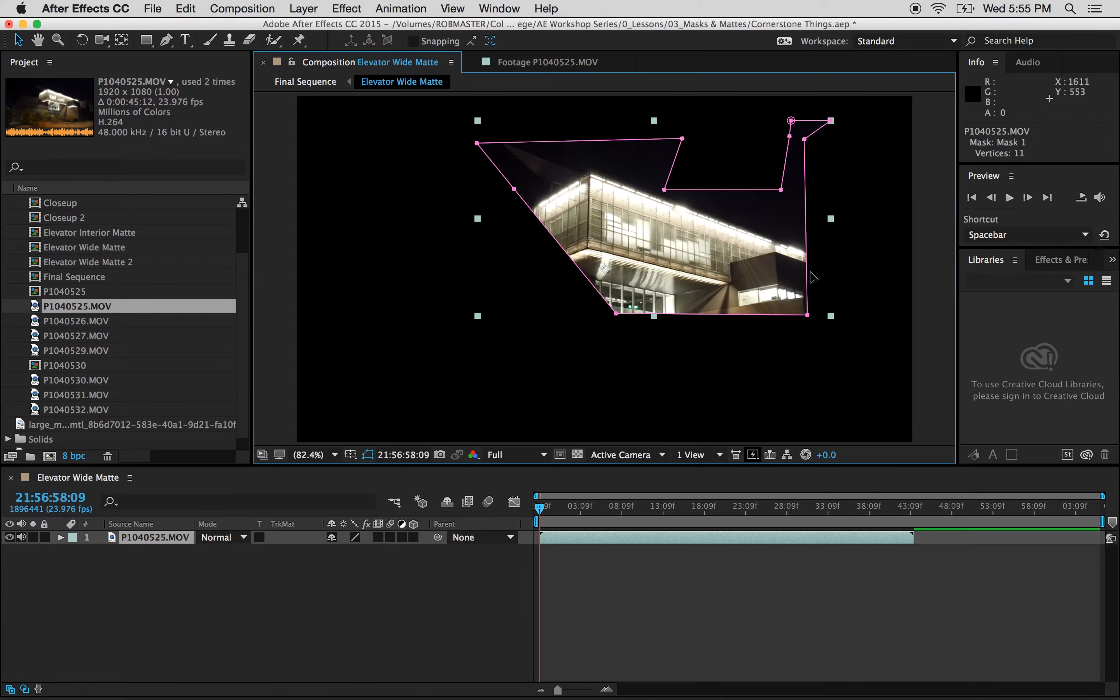
Step: Try moving the whole masked P1040525.MOV layer down and to the left, and undo the move
left_click_drag(791, 278, 742, 309)
key("super+z")
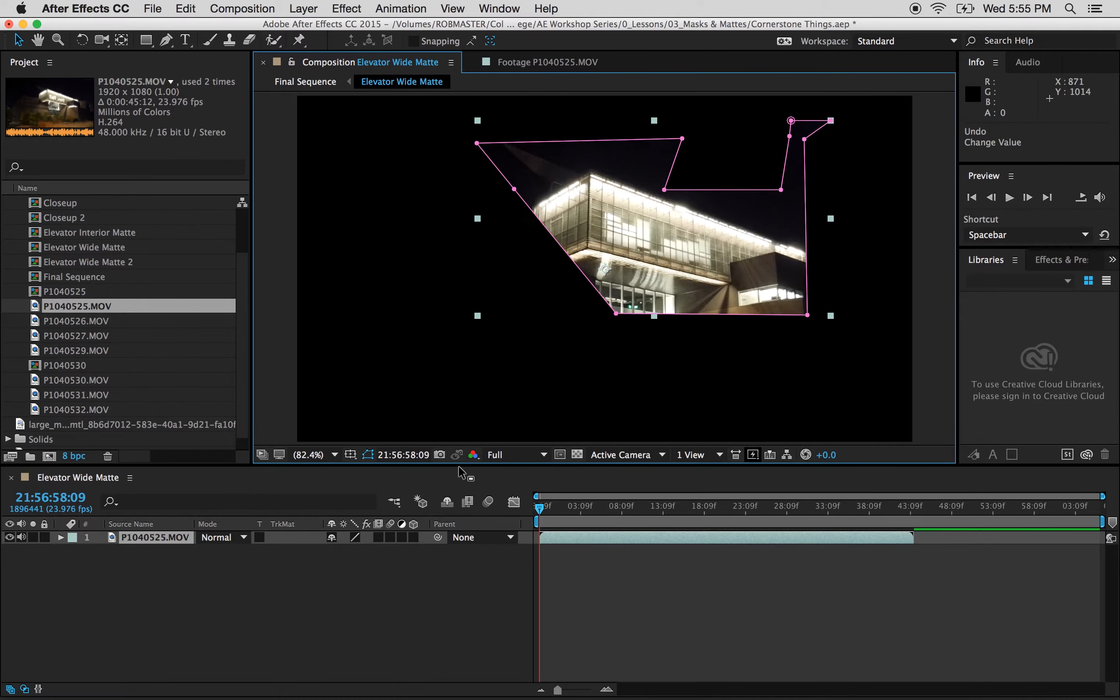
left_click(645, 361)
left_click(656, 313)
Step: Add a vertex midway along the bottom edge of Mask 1, pull it slightly downward, and remove it again
key("g")
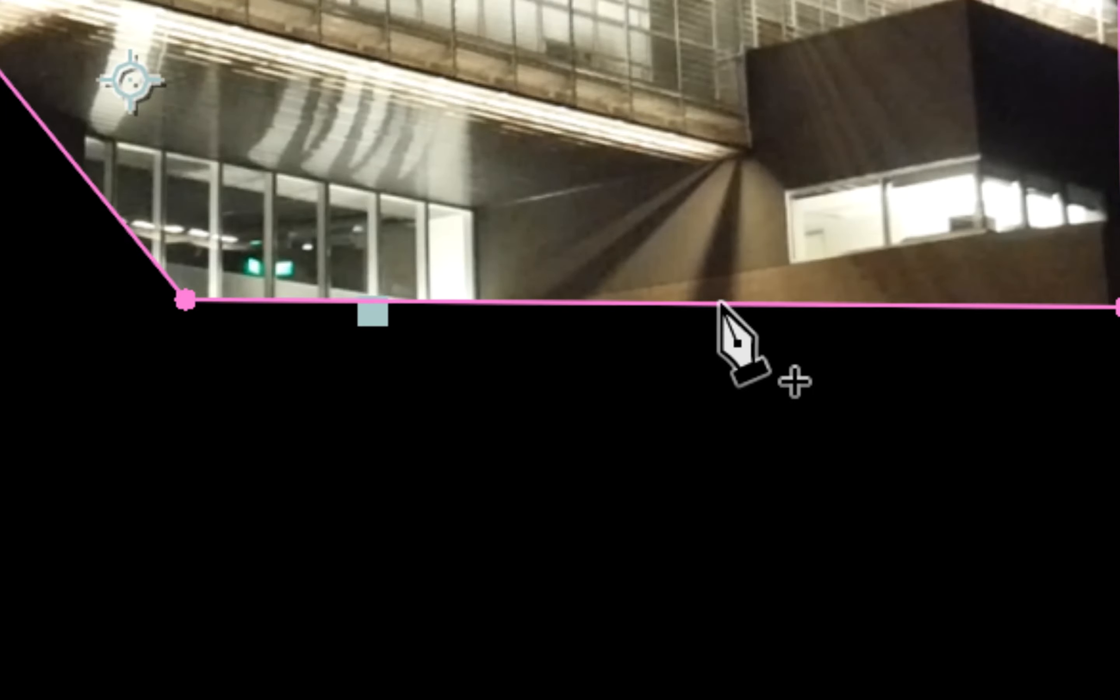
left_click(720, 303)
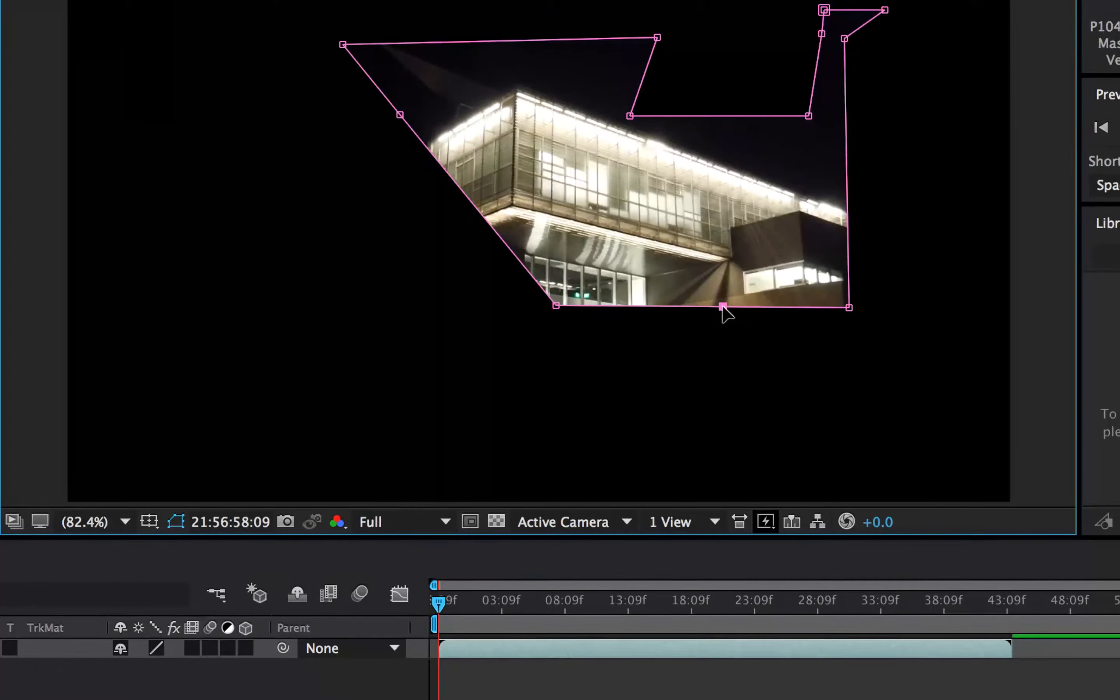
mouse_move(723, 309)
left_mouse_down()
mouse_move(695, 388)
mouse_move(772, 363)
mouse_move(647, 377)
mouse_move(728, 331)
left_mouse_up()
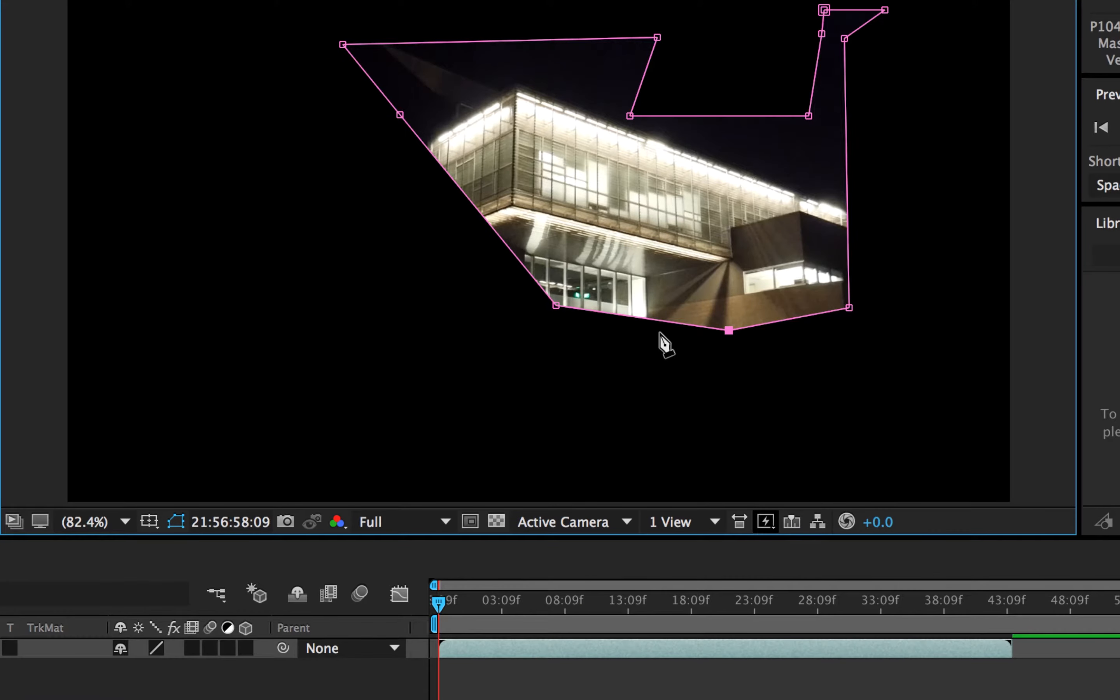
left_click(728, 330)
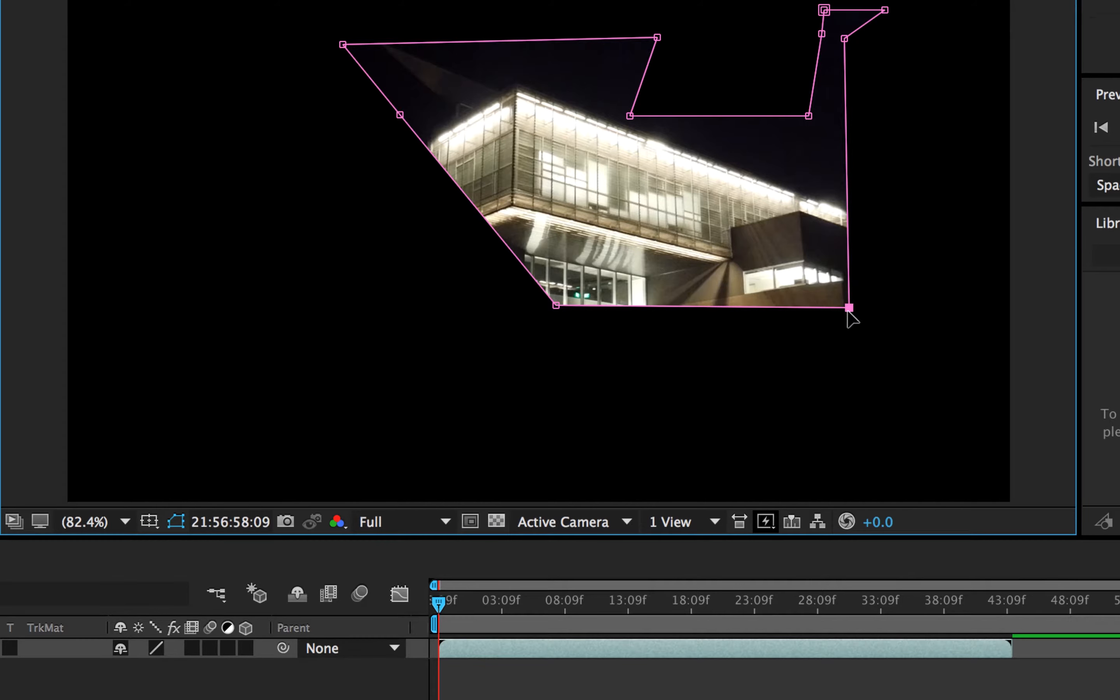
Step: Lower the bottom-right vertex of Mask 1 slightly and undo the stray point placed beneath it
left_click_drag(849, 307, 845, 328)
left_click(850, 347)
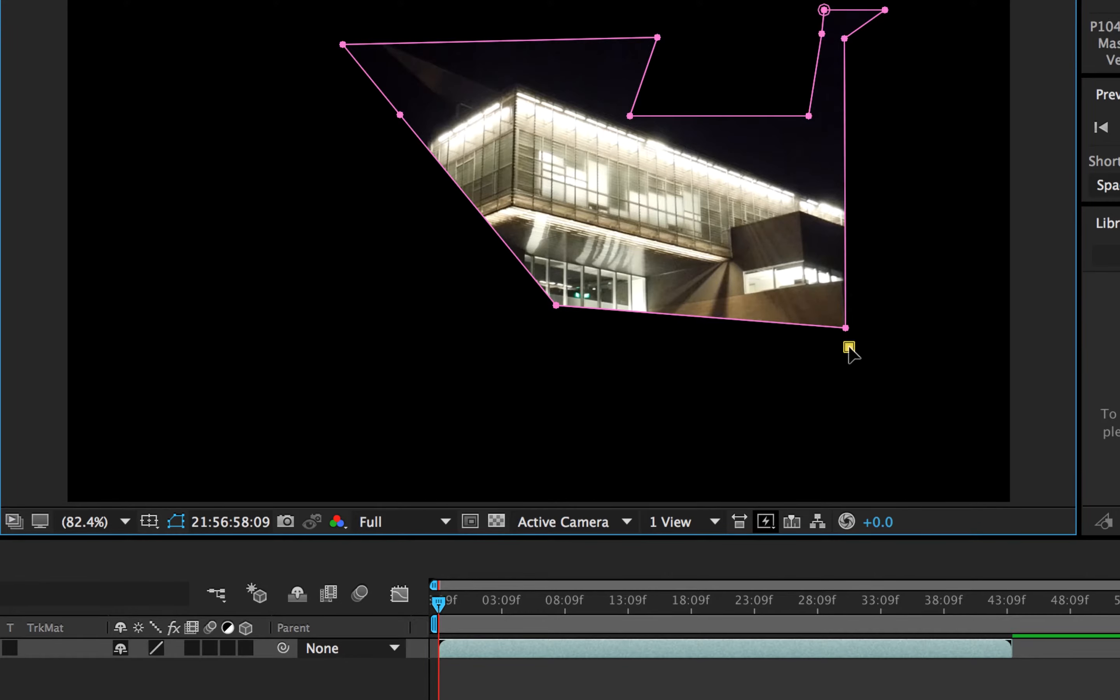
key("super+z")
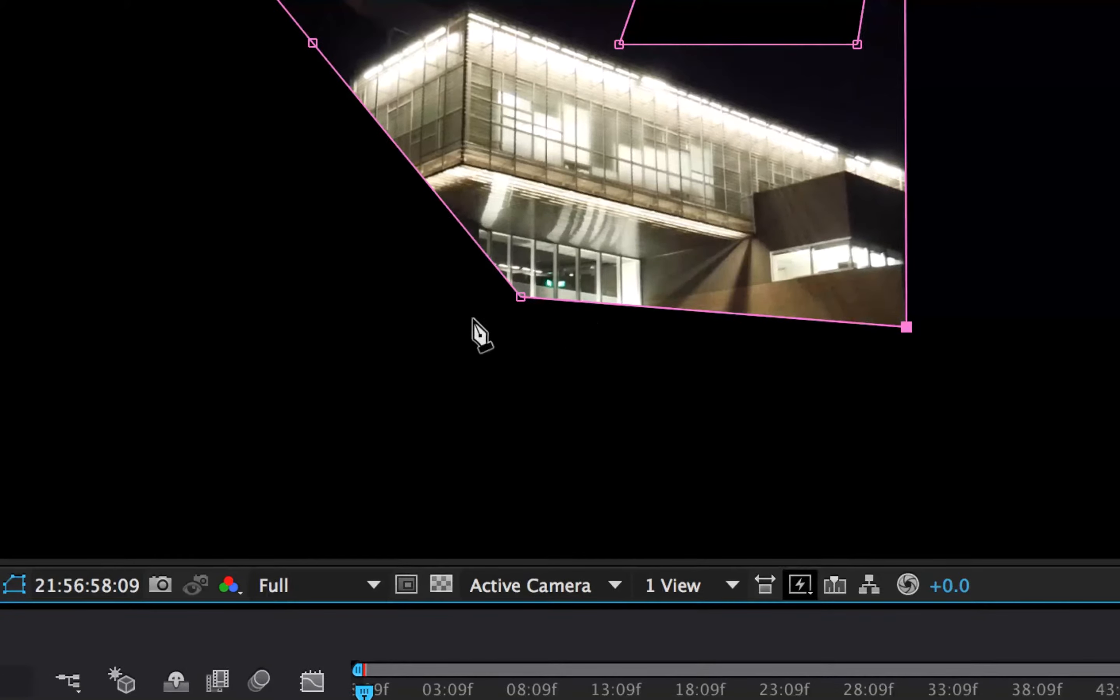
Step: Convert the bottom-left vertex of Mask 1 to a smooth point and adjust its direction handles to curve the adjoining edges
left_click(520, 297, "alt")
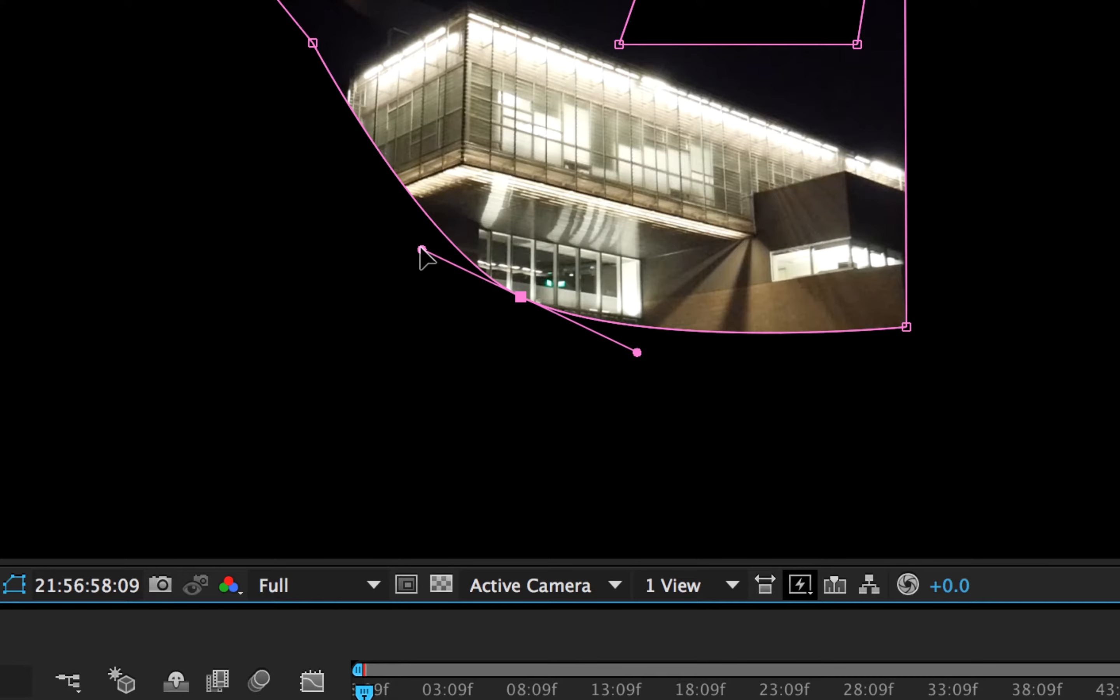
left_click_drag(422, 250, 522, 209)
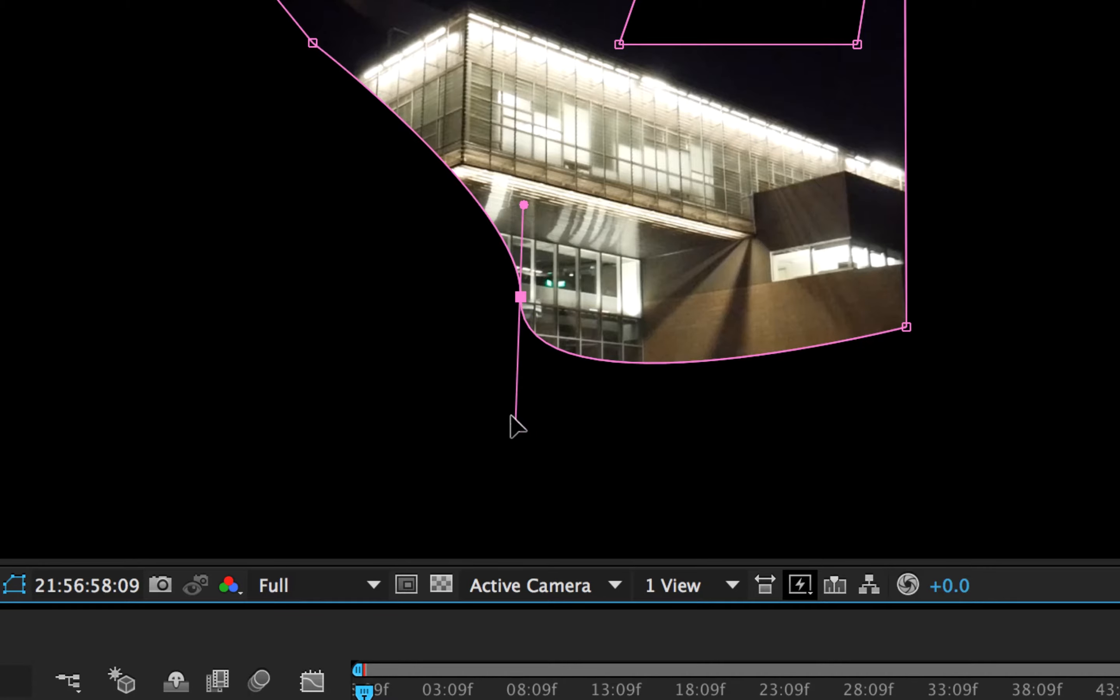
left_click_drag(511, 419, 662, 334)
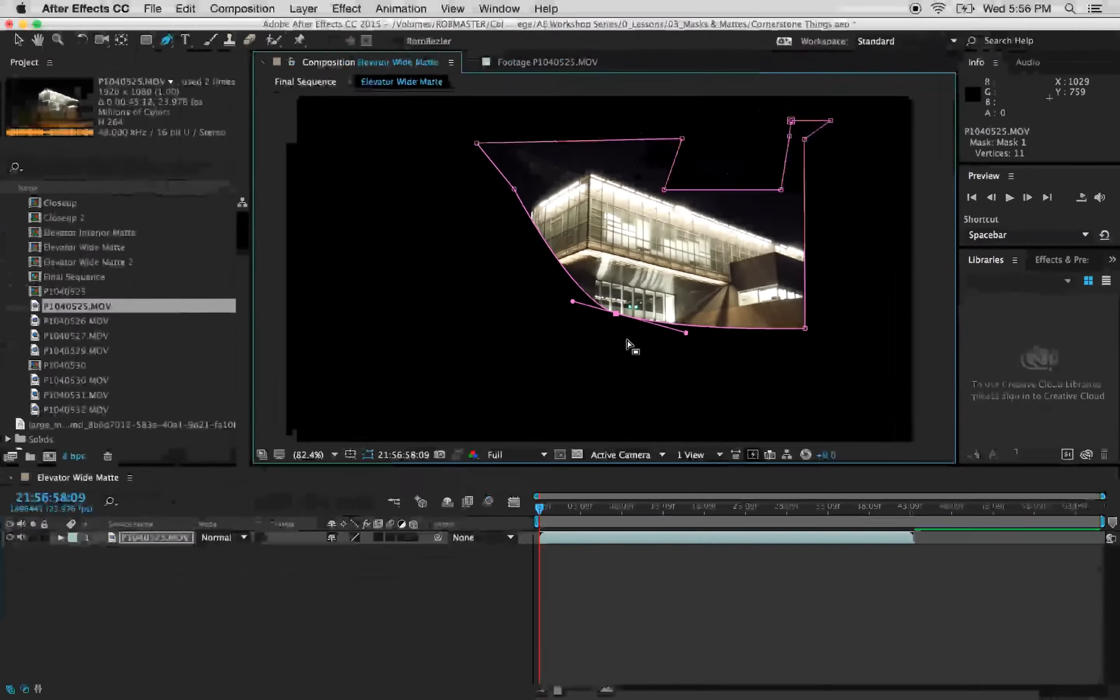
Step: Start a second mask with the Pen tool, placing four points in the dark area left of the lit building
left_click(362, 267)
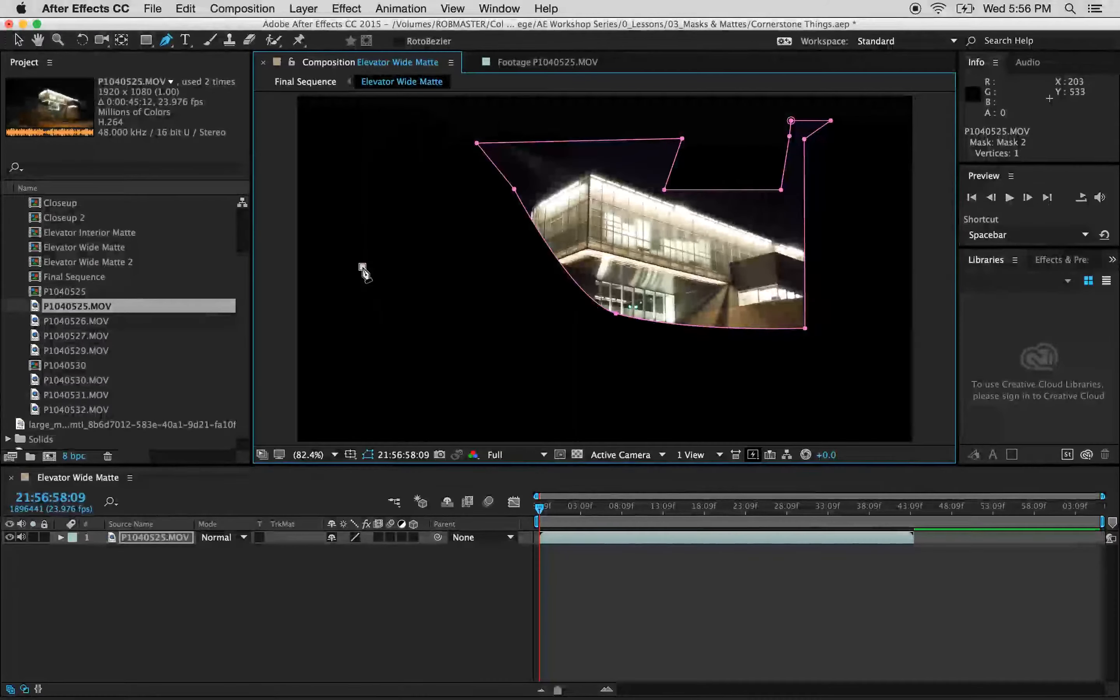
left_click(441, 240)
left_click(506, 311)
left_click(454, 356)
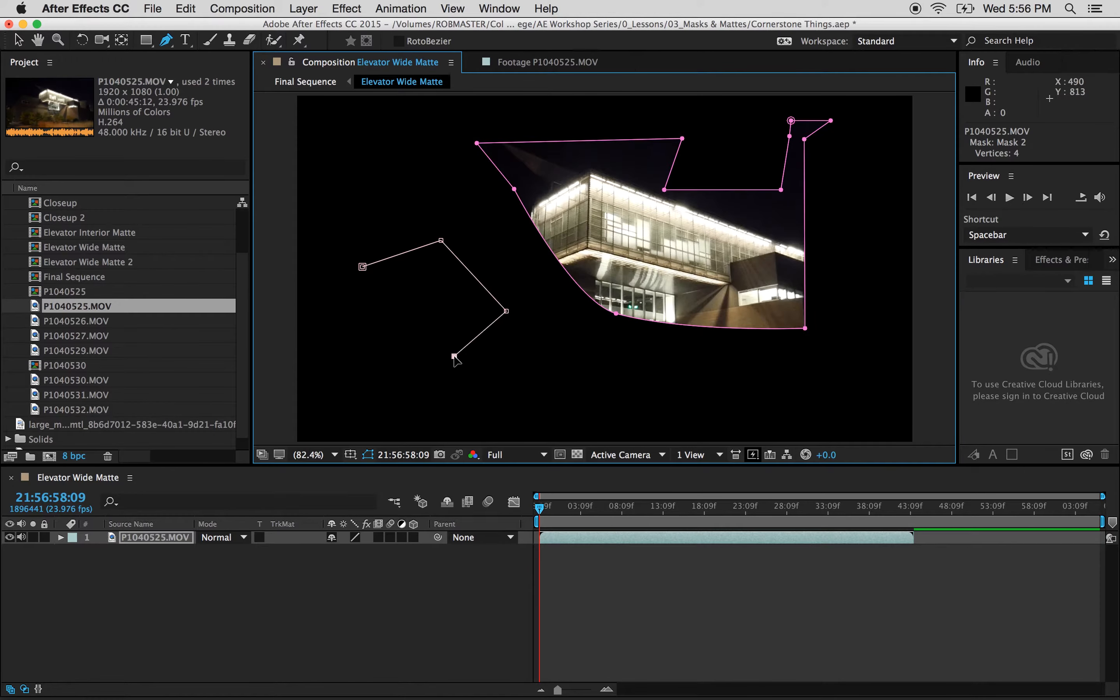
Step: Reposition the two middle points of the open Mask 2 path and add a curved vertex between them
left_click_drag(506, 311, 519, 243)
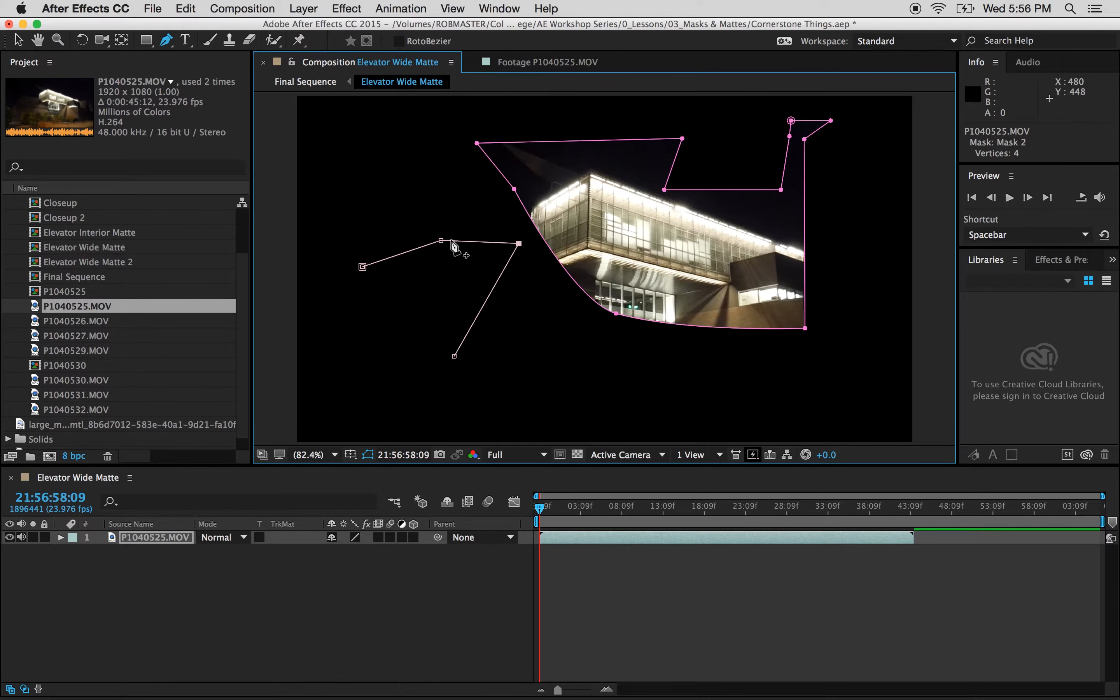
left_click_drag(441, 240, 394, 159)
left_click(456, 201)
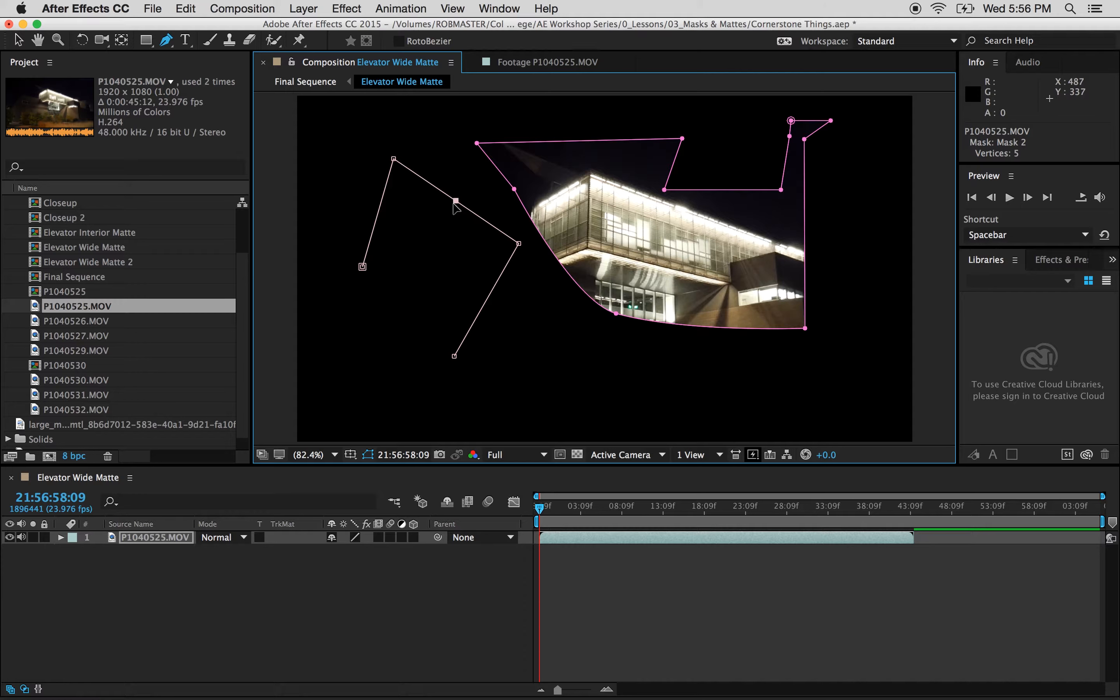
key("v")
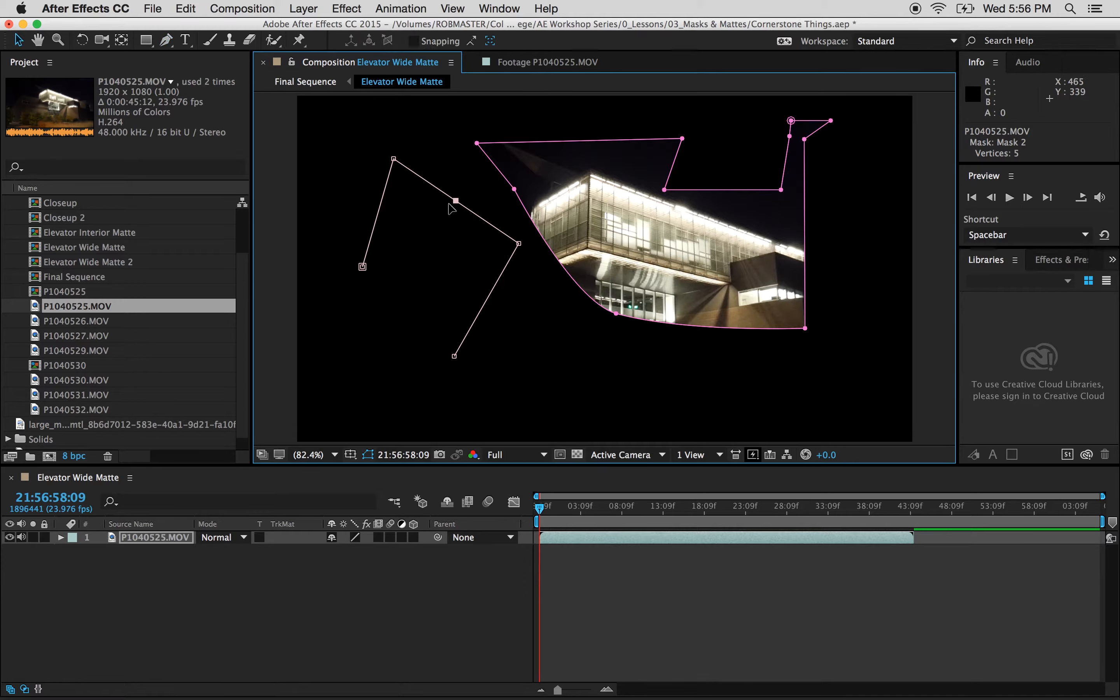
key("z")
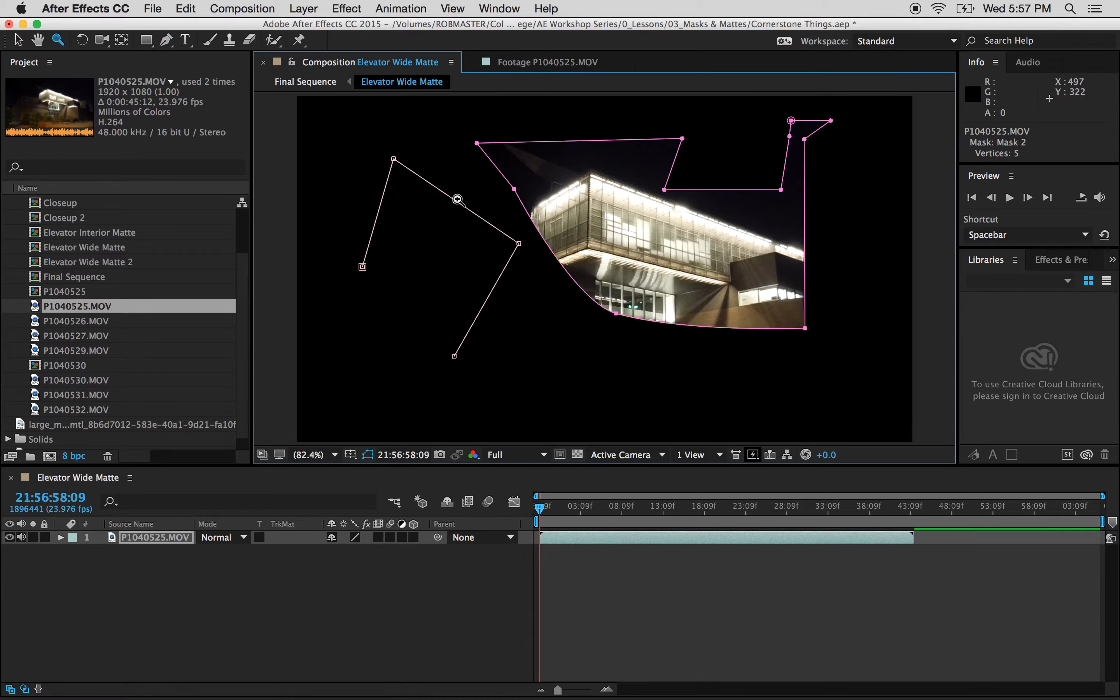
key("g")
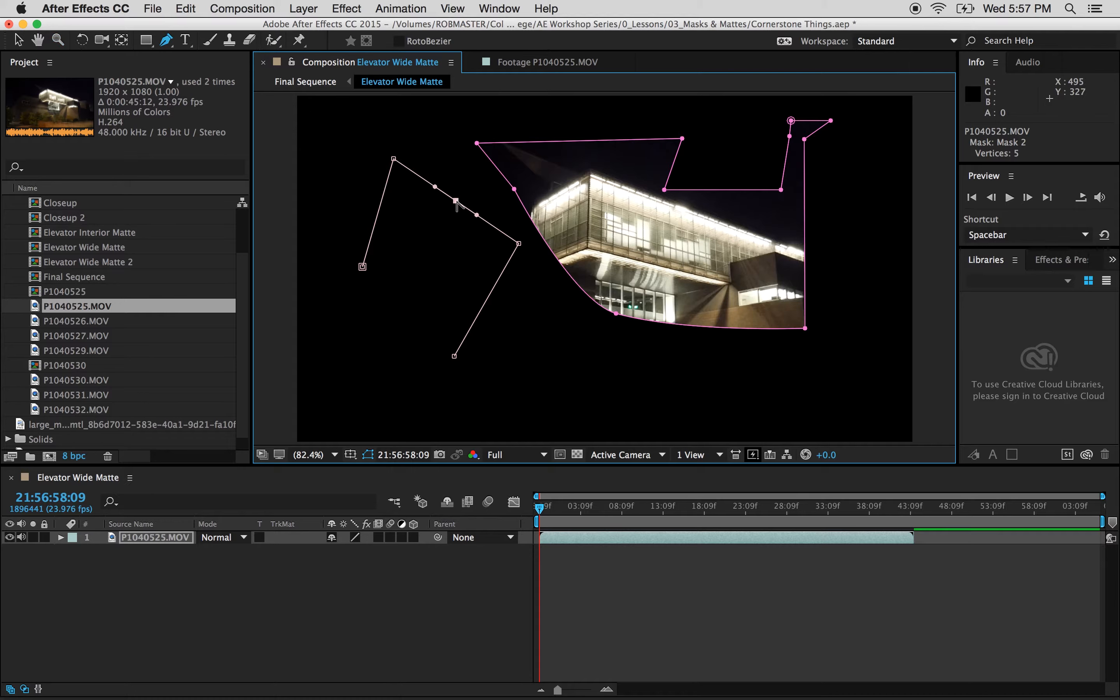
left_click_drag(456, 201, 443, 171)
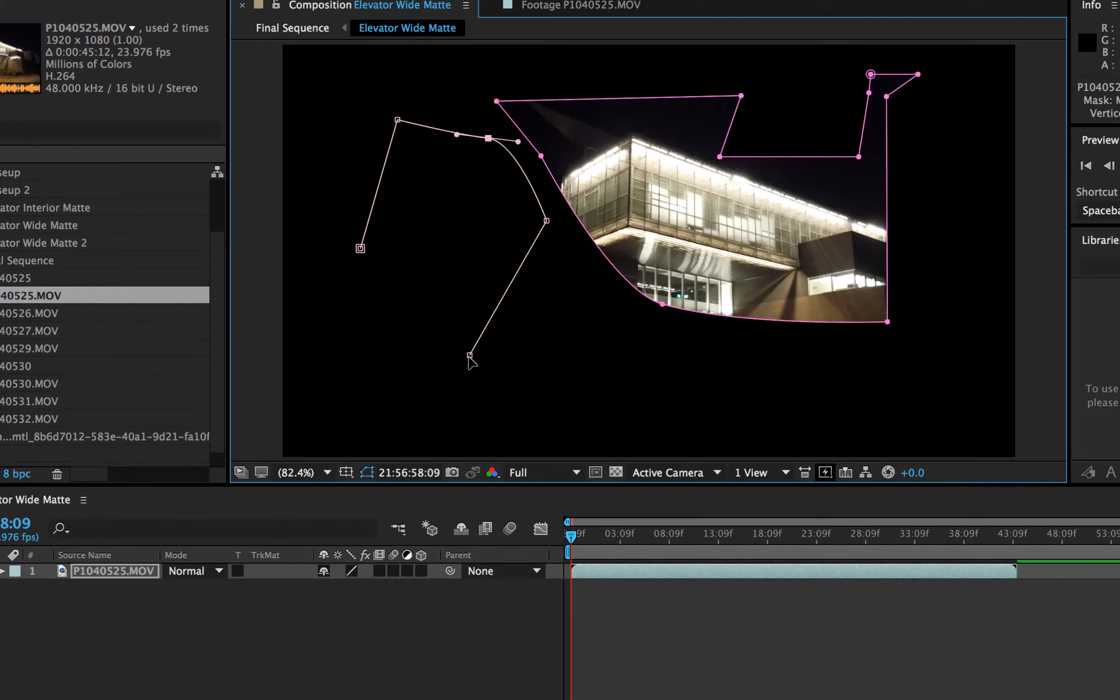
Step: Close Mask 2 by adding two points along its lower left side and joining back to the starting point
left_click(363, 386)
left_click(338, 309)
left_click(360, 249)
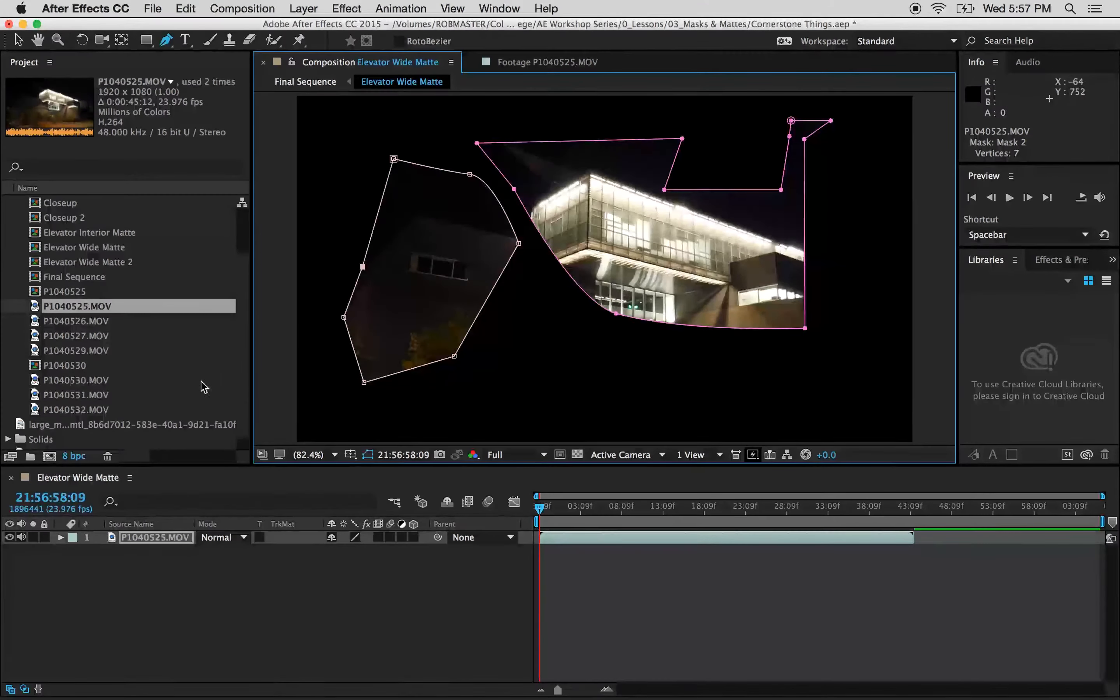
Step: Expand the masks of the P1040525.MOV layer and delete both Mask 2 and Mask 1
left_click(60, 537)
left_click(110, 550)
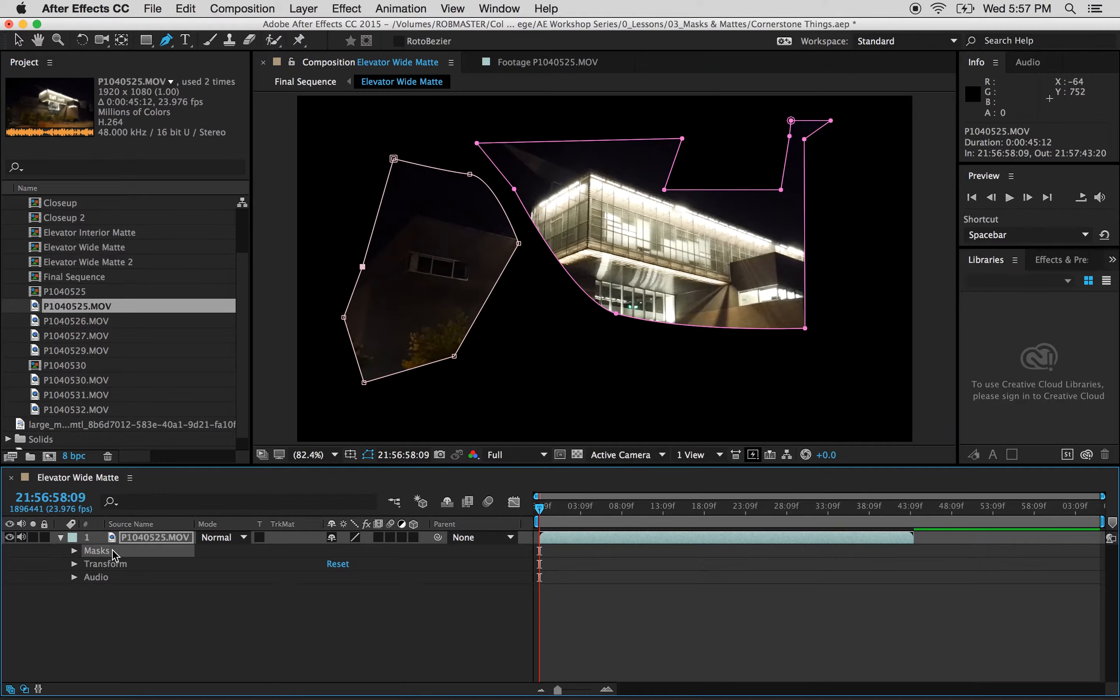
left_click(74, 550)
left_click(116, 565)
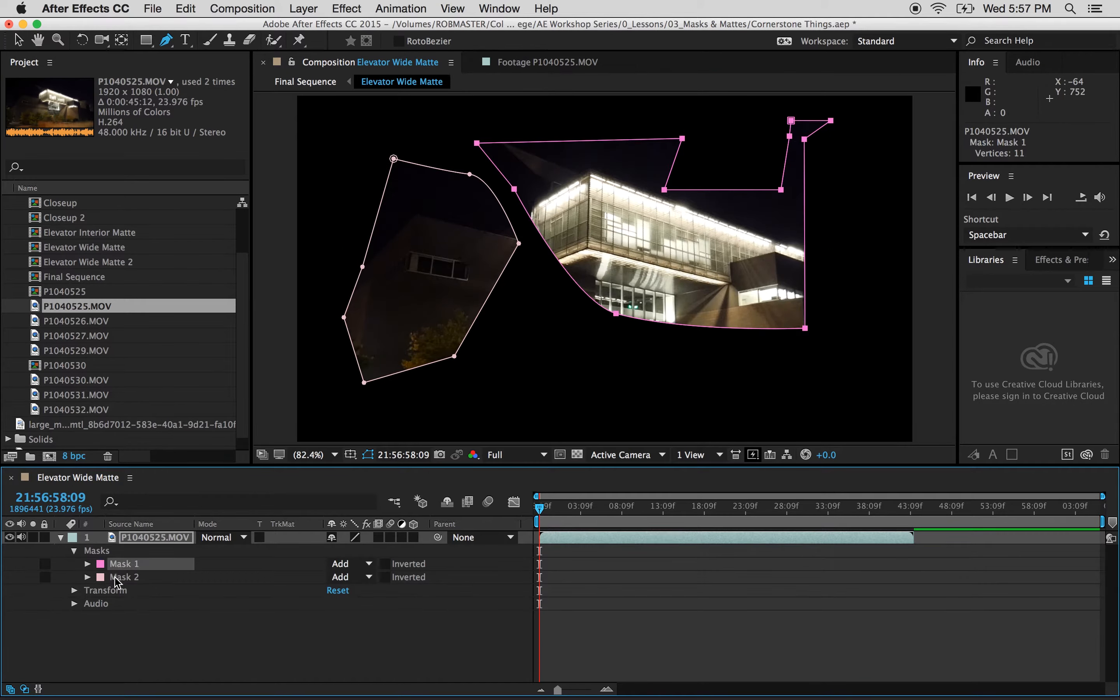
left_click(116, 578)
key("Delete")
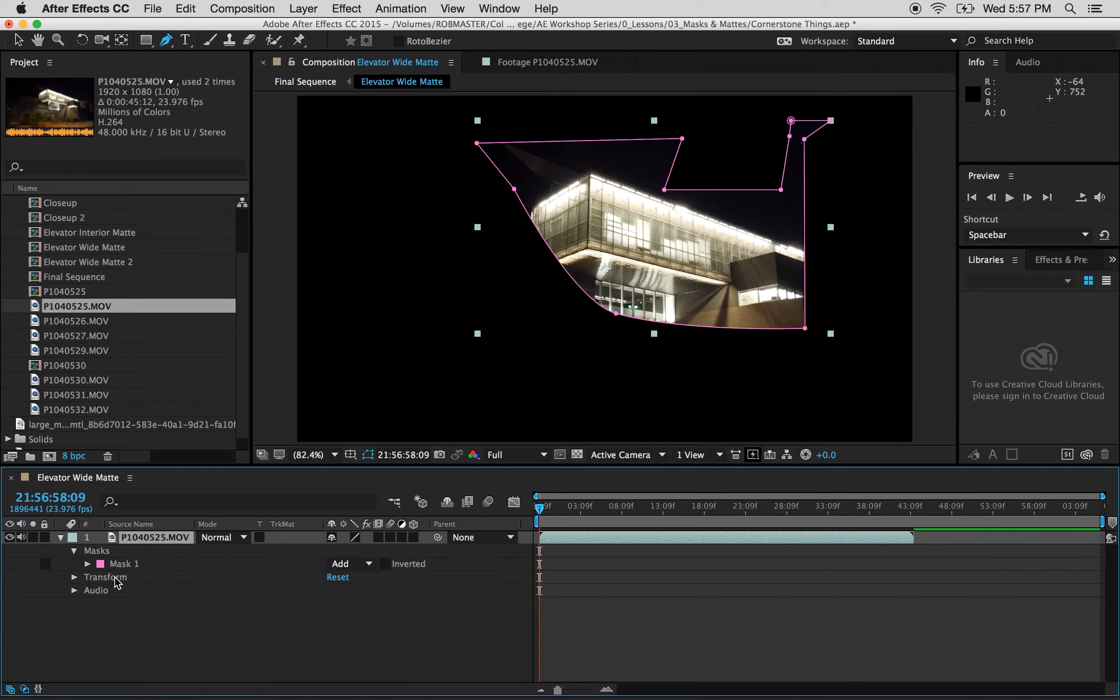
left_click(116, 564)
key("Delete")
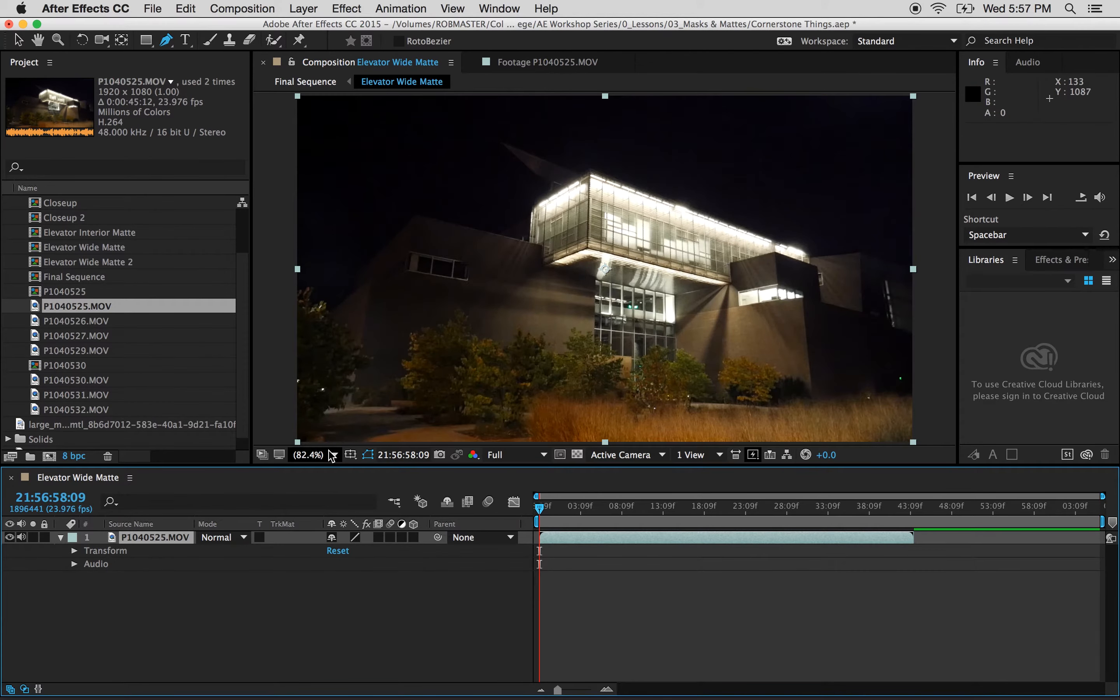
Step: Start a Pen-tool mask on P1040525.MOV just outside the frame's right edge, placing five points along the dark roofline to the rear block's corner
key("z")
left_click(894, 276)
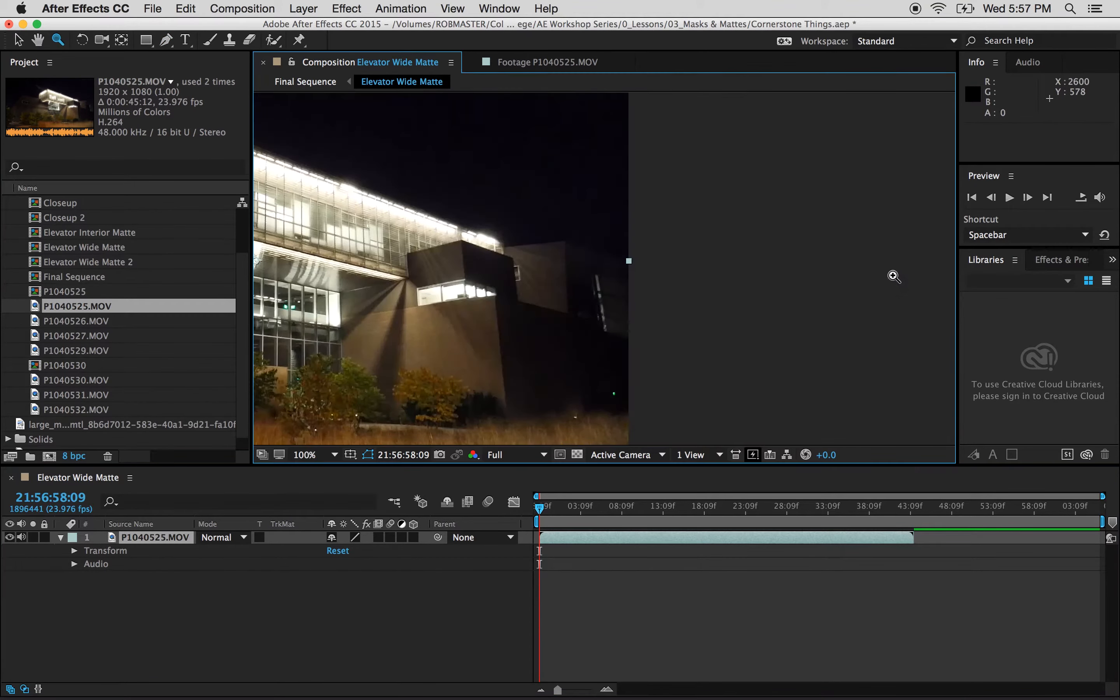
left_click(527, 291)
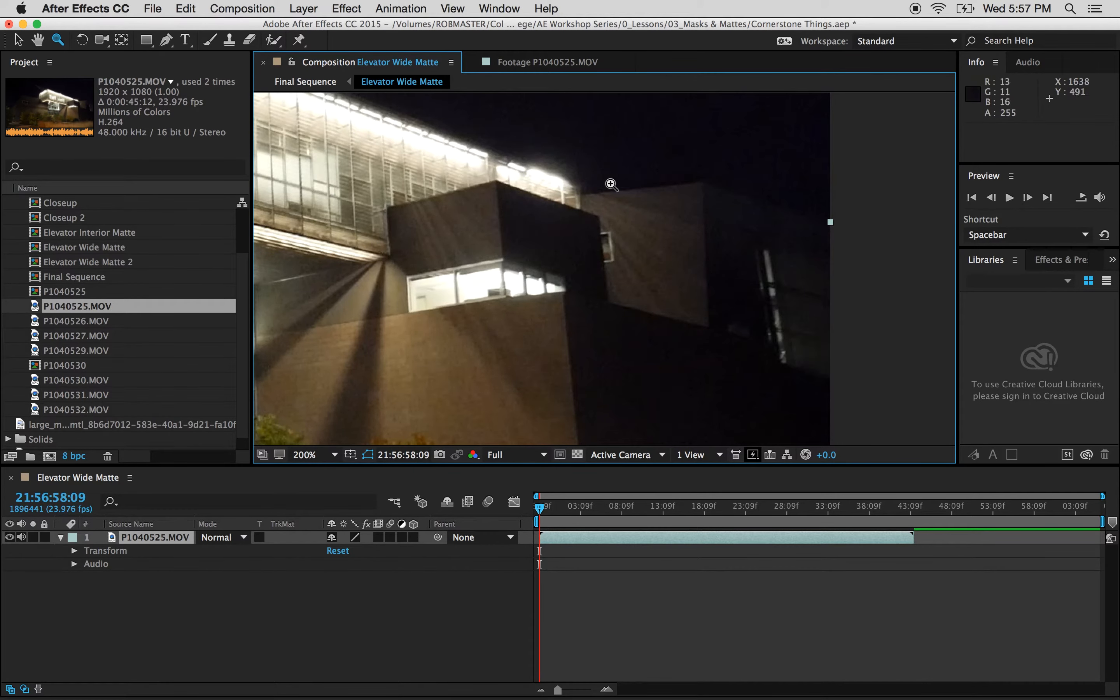
left_click(704, 191)
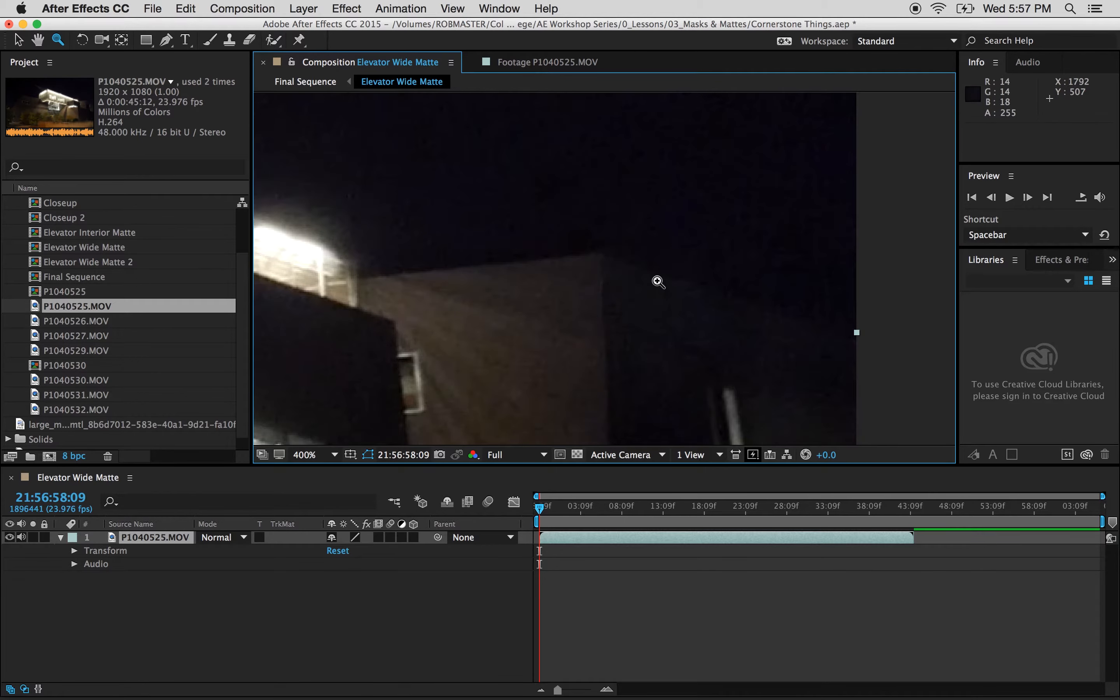
left_click(658, 282, "alt")
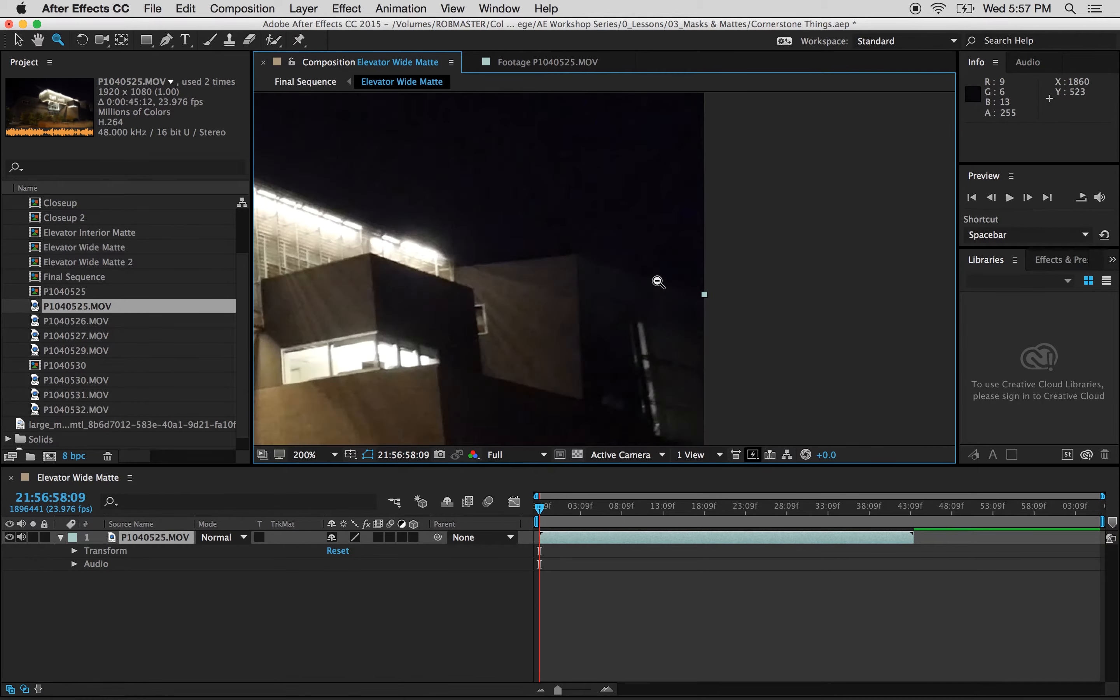
left_click(571, 280, "alt")
left_click(643, 276)
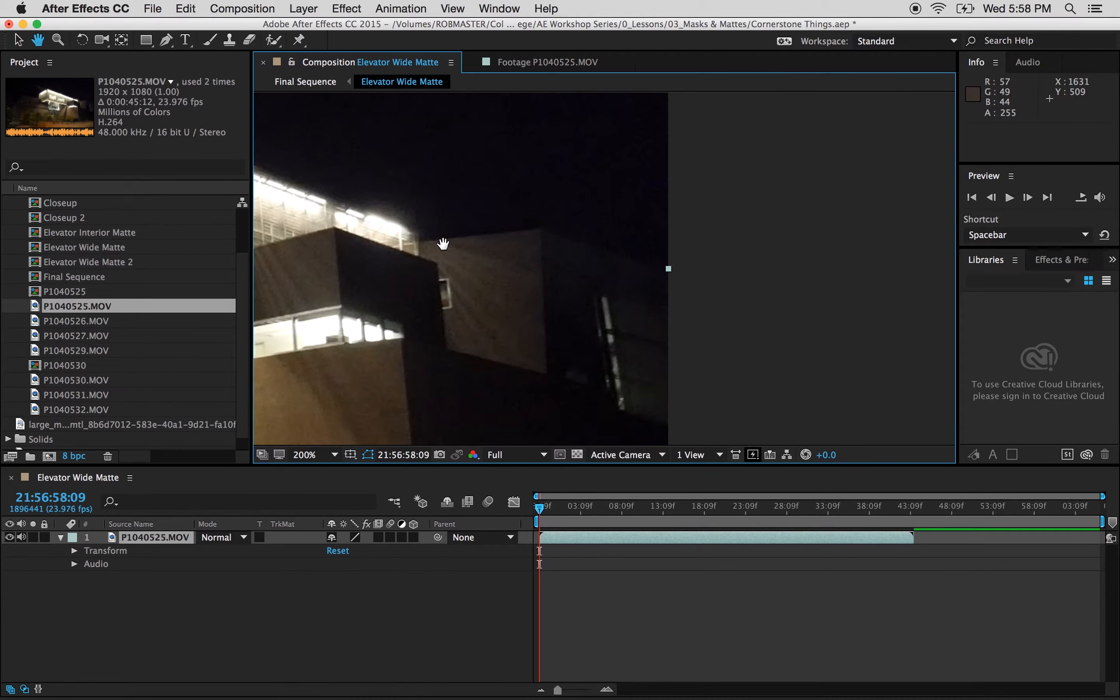
left_click_drag(443, 243, 509, 302)
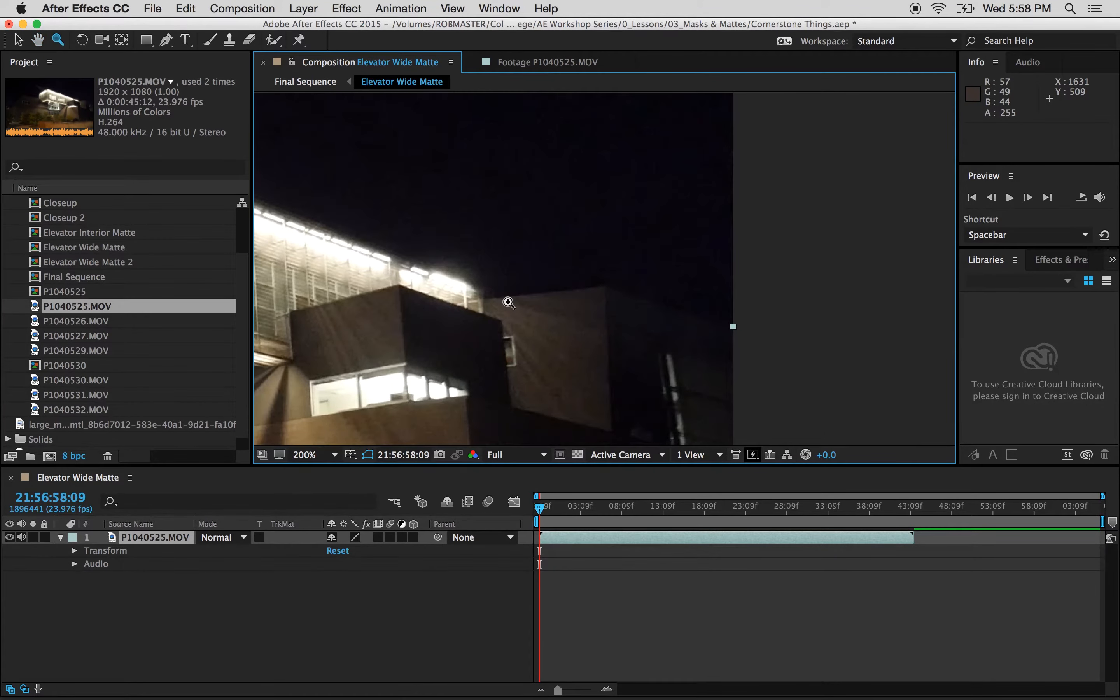
left_click(687, 328)
key("g")
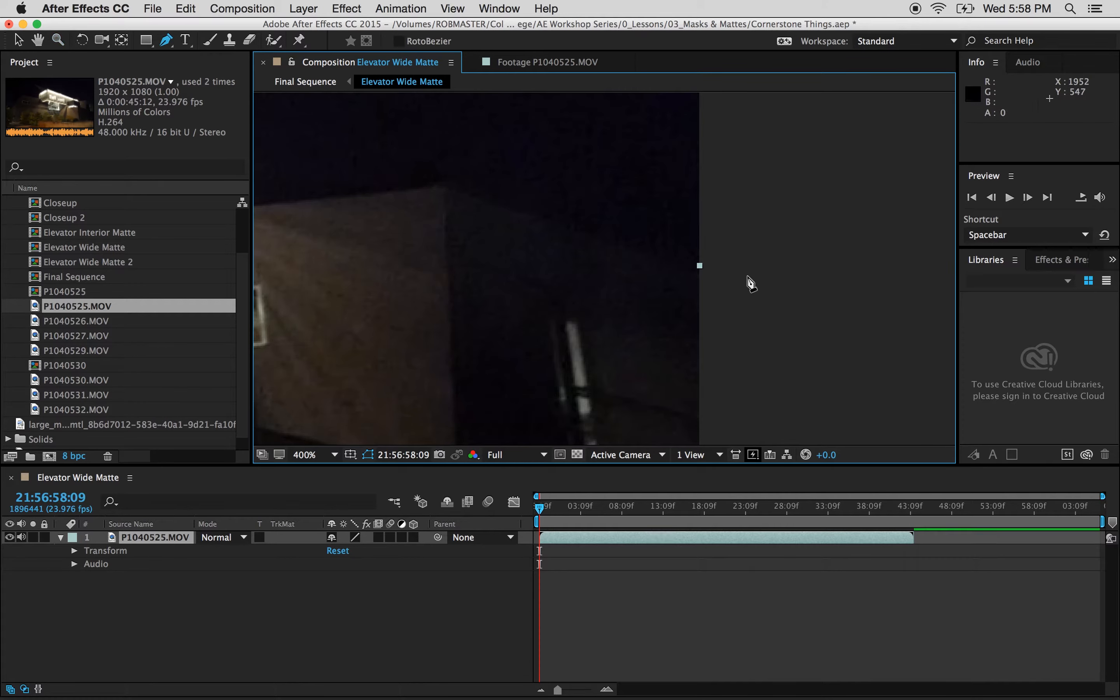
left_click(803, 288)
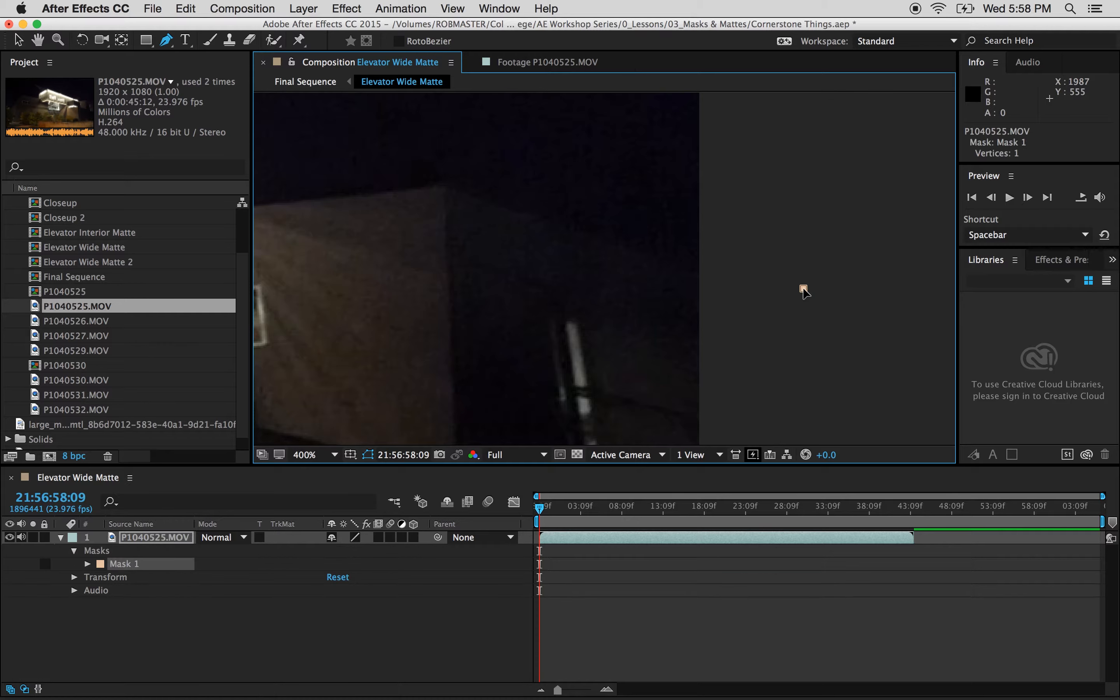
left_click(698, 272)
left_click(595, 235)
left_click(482, 196)
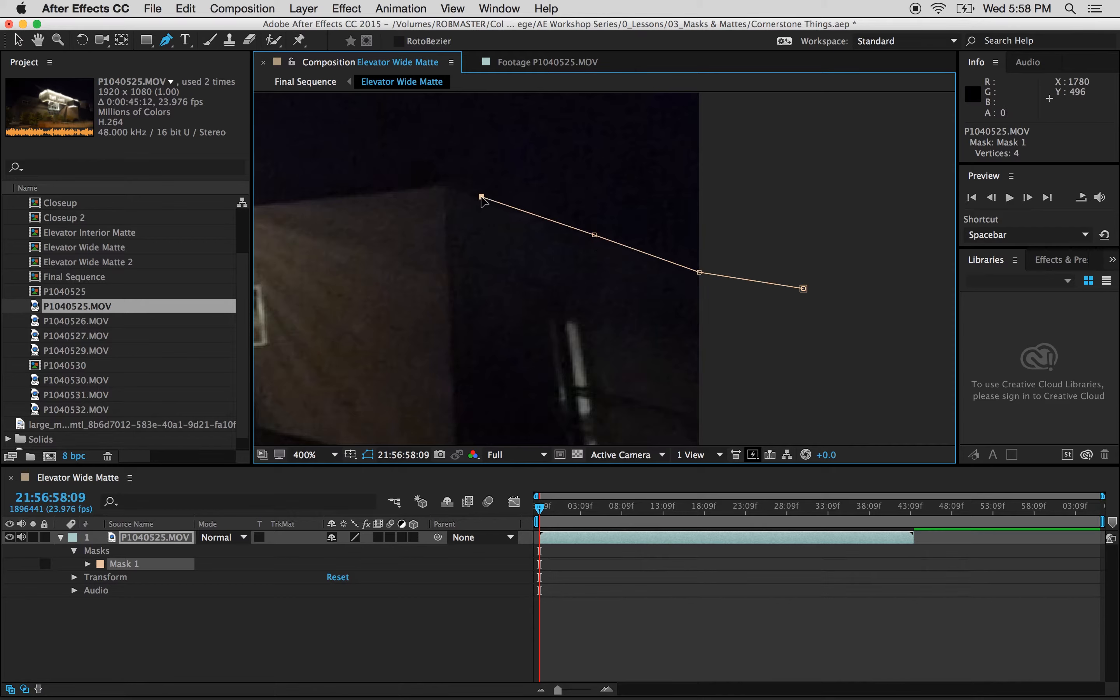
left_click(444, 186)
Step: Extend the mask path along the rear block's roofline to the glass building, adding a point up its right end
left_click_drag(352, 238, 730, 302)
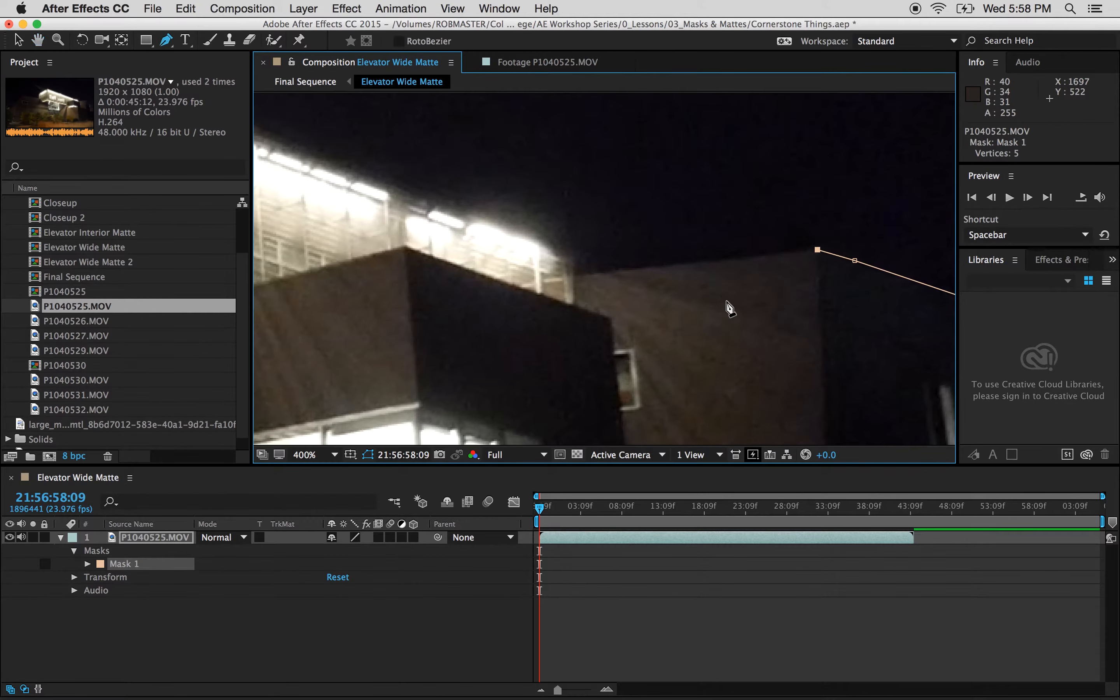
key("g")
left_click(574, 276)
left_click(571, 238)
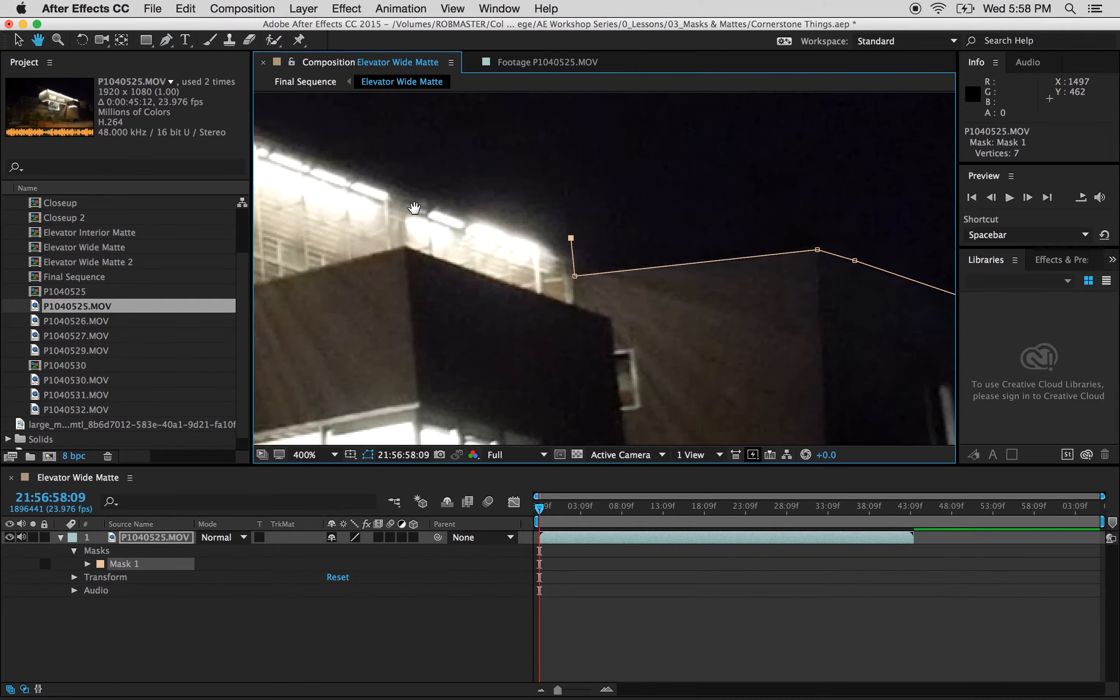
Step: Trace the mask along the lit glass building's sloping roofline with three points, ending above its front corner
left_click_drag(415, 209, 523, 282)
left_click(504, 262)
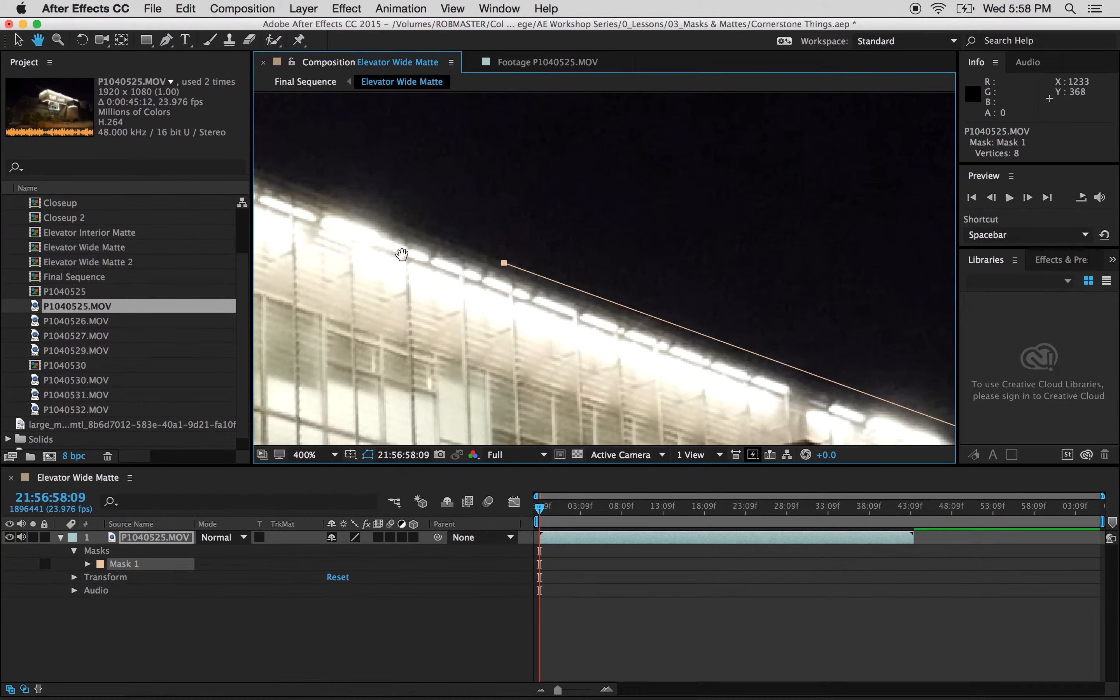
left_click_drag(404, 257, 842, 369)
left_click(496, 203)
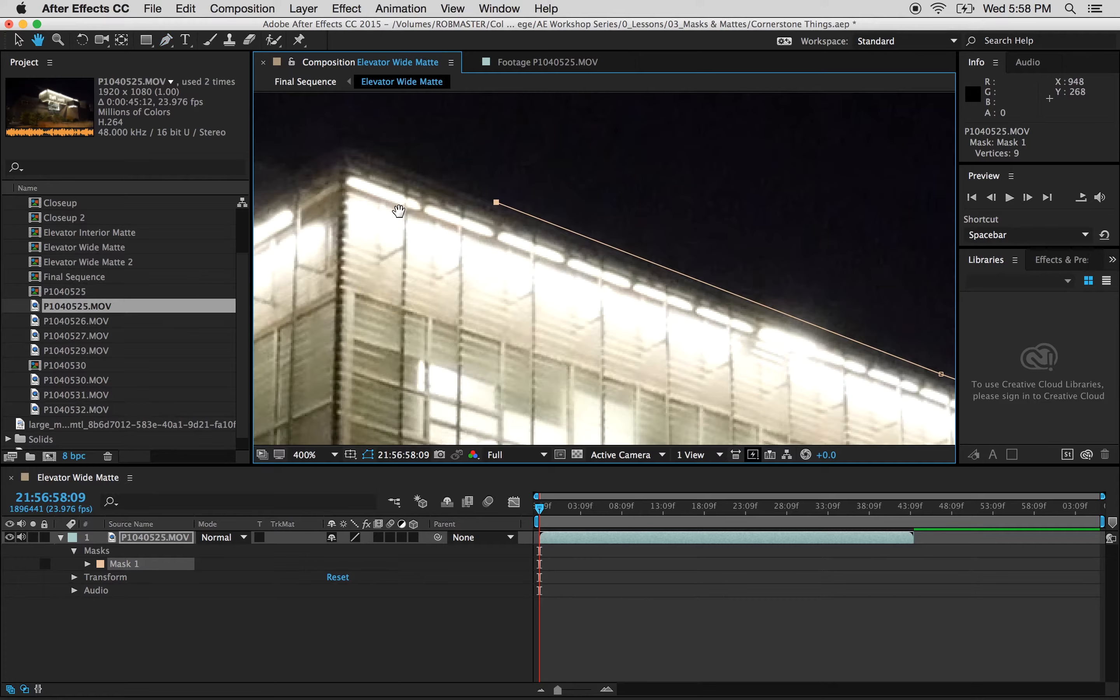
left_click_drag(400, 213, 625, 325)
left_click(571, 257)
key("space")
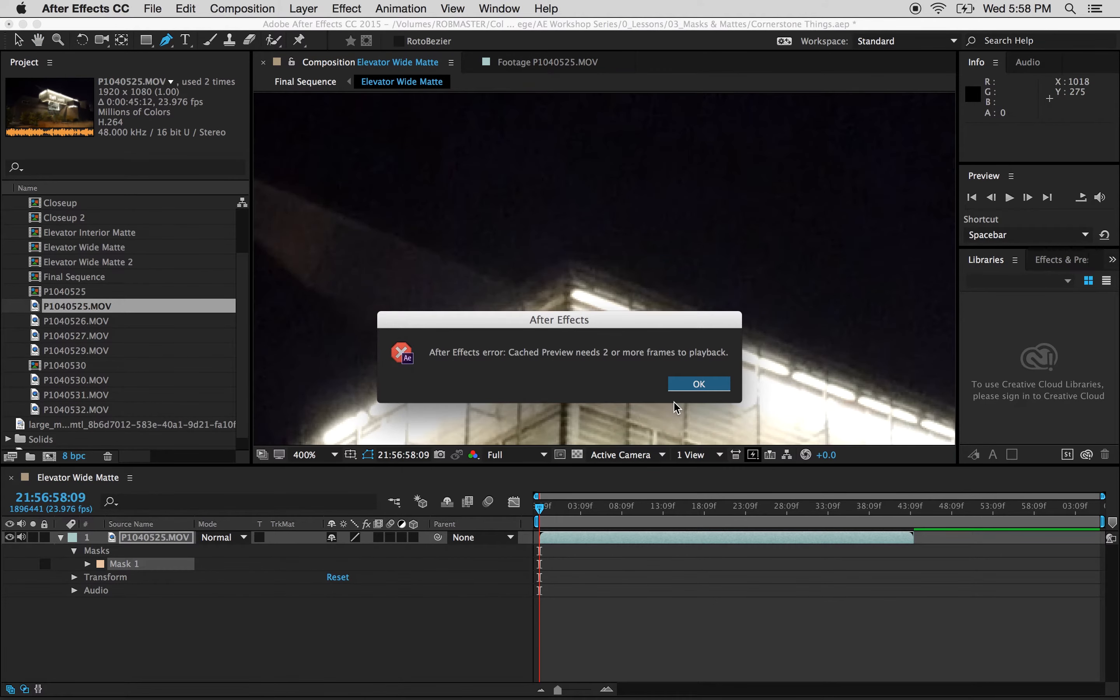
left_click(700, 388)
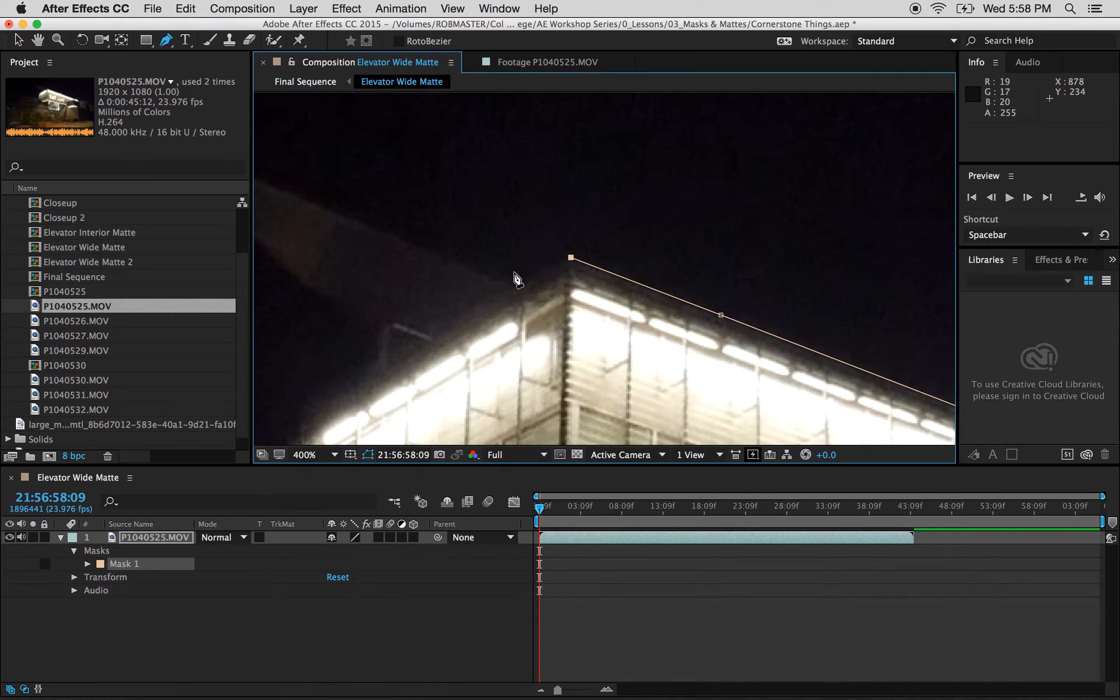
Step: Continue the mask with five points out along the faint pointed roof projection, around its tip and back along its underside
left_click(508, 274)
left_click(304, 199)
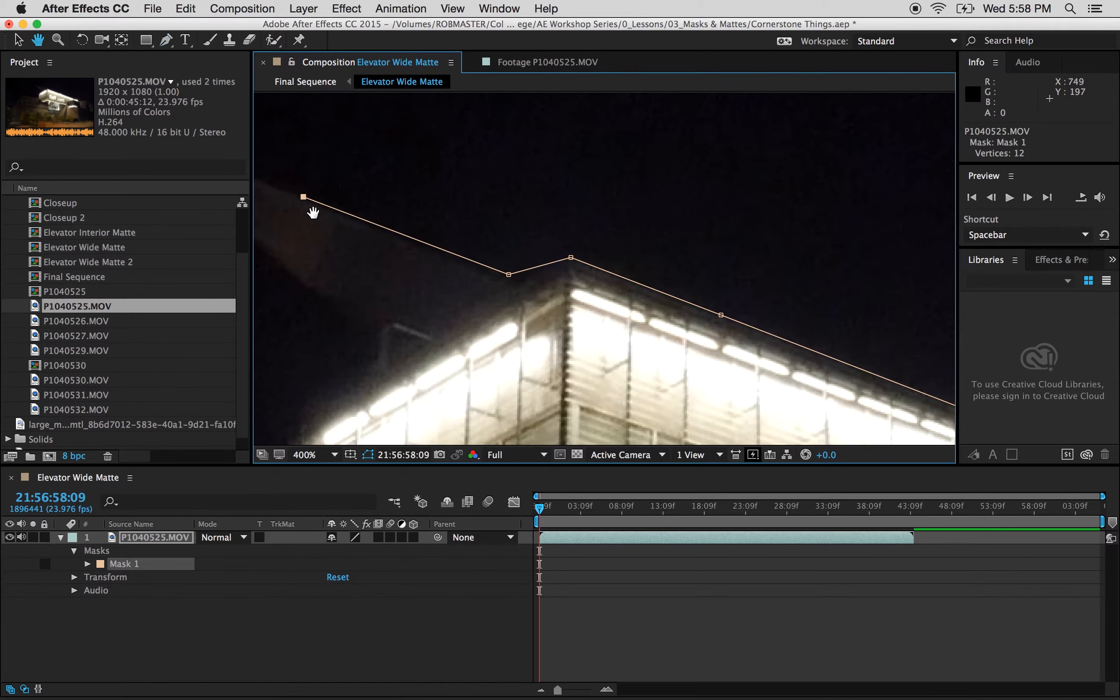
left_click_drag(313, 210, 728, 300)
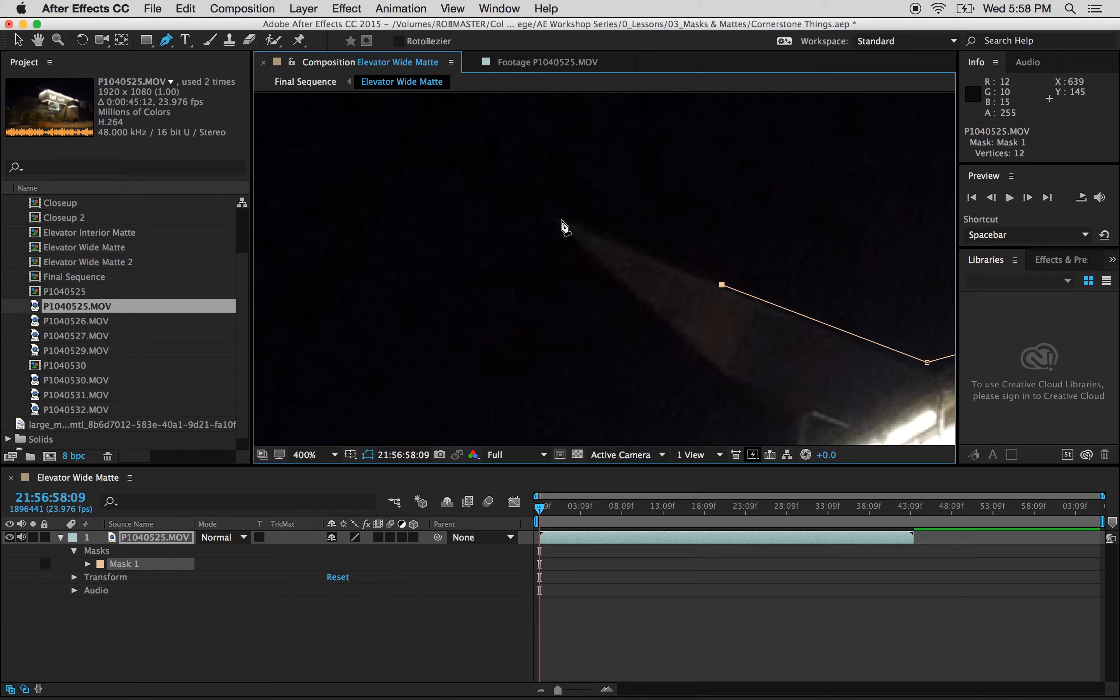
left_click(559, 216)
left_click(548, 213)
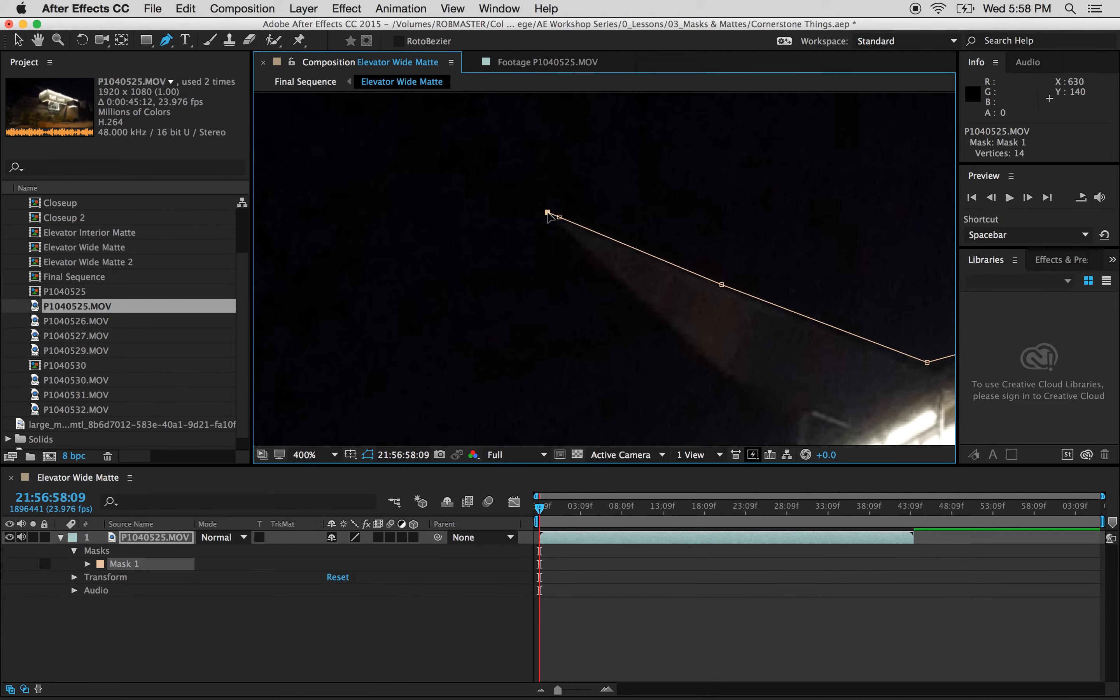
left_click(739, 394)
Step: Trace the mask around the glass building's upper left corner and down its left edge to the lower wing's roof
left_click_drag(740, 394, 581, 165)
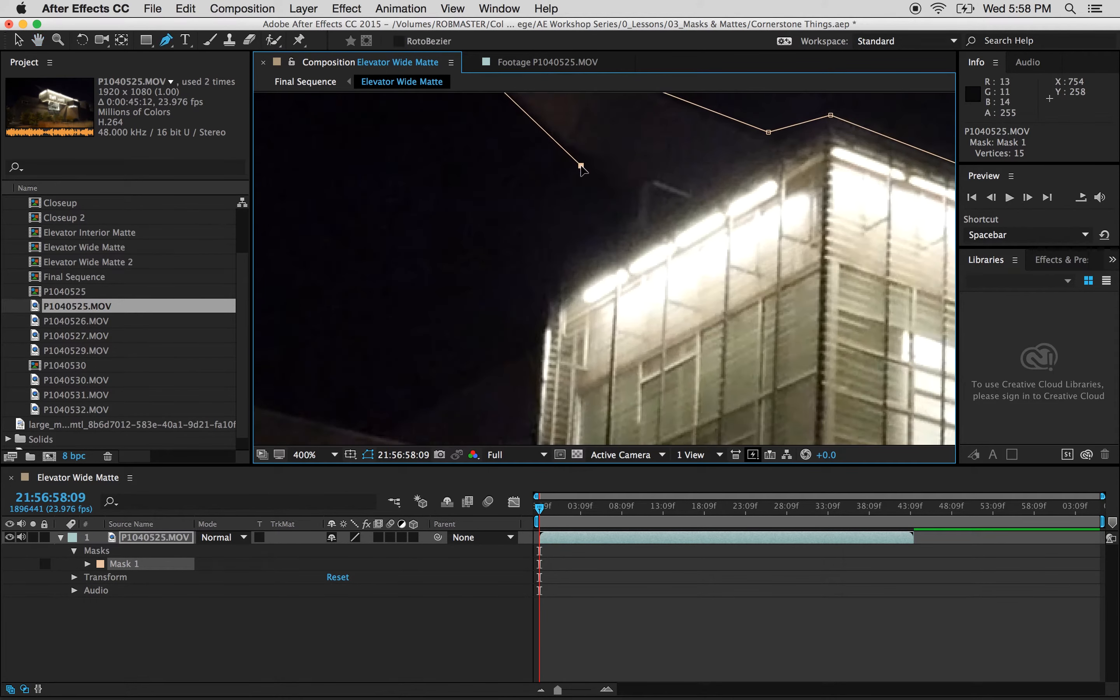
left_click(616, 226)
left_click(559, 251)
left_click(547, 289)
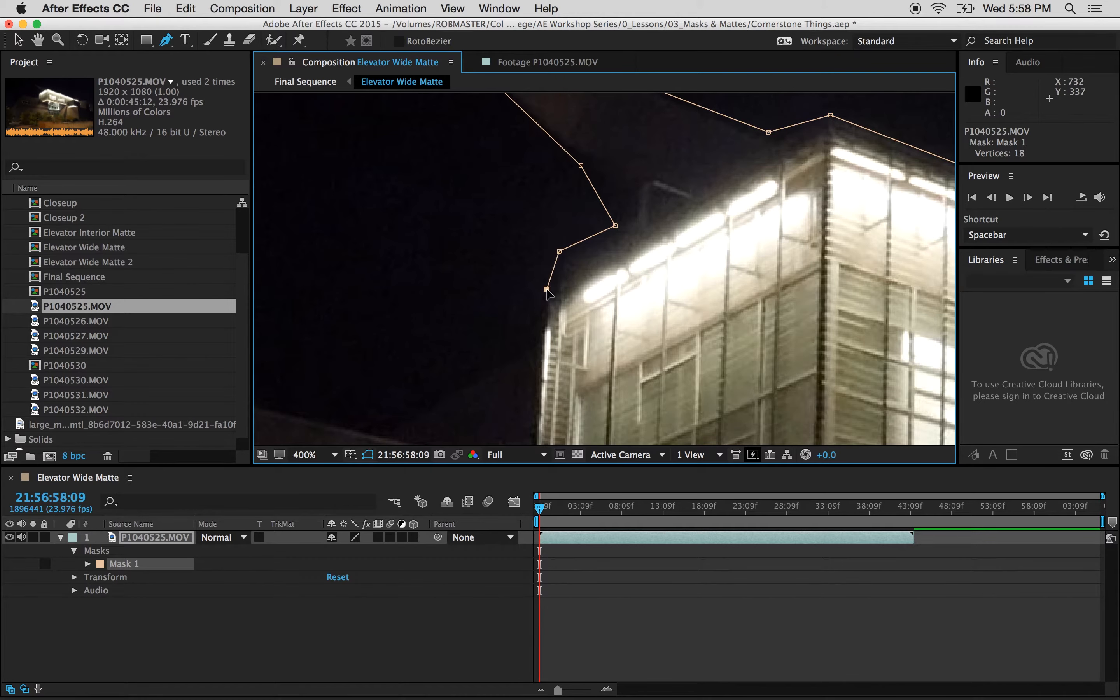
left_click(544, 389)
left_click_drag(545, 389, 578, 186)
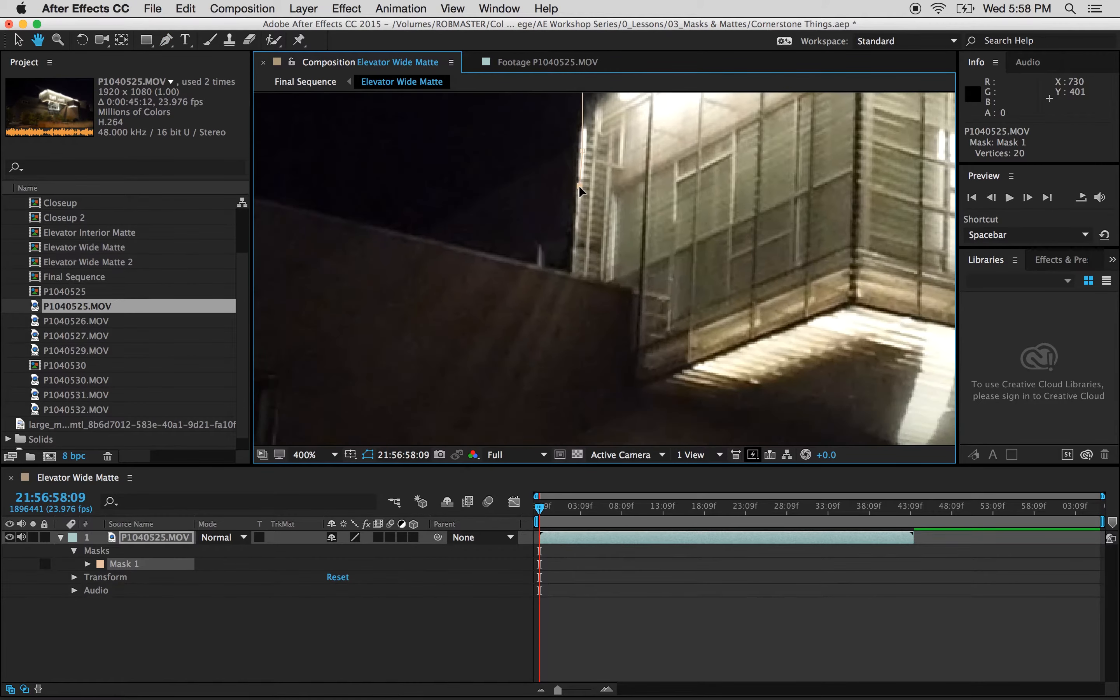
left_click(572, 273)
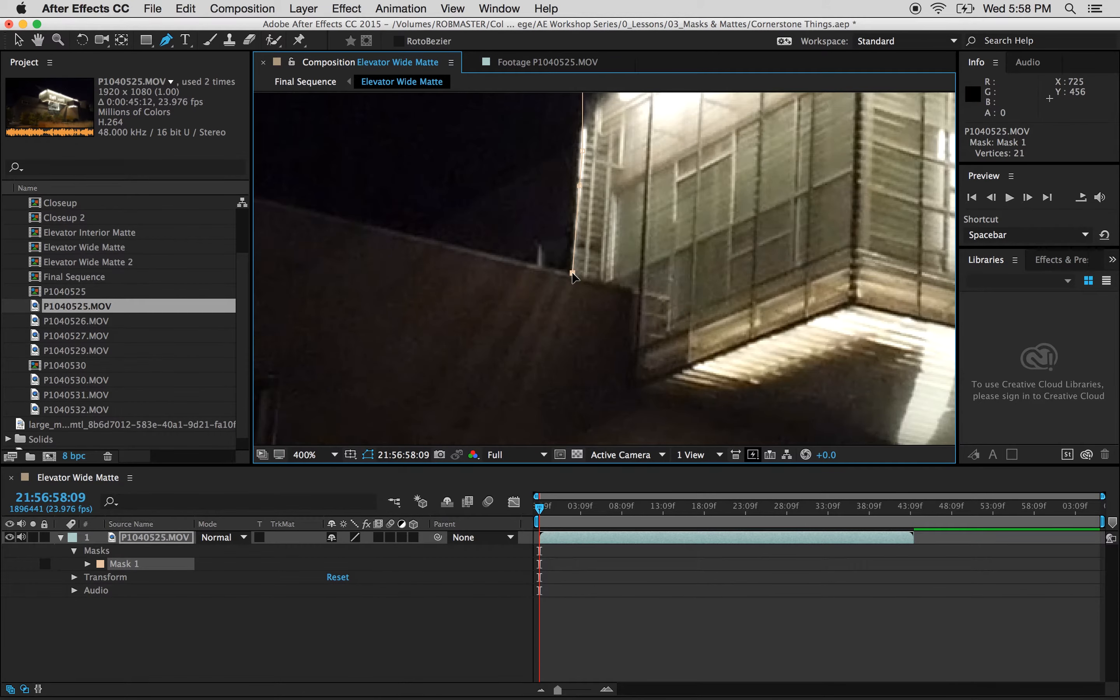
Step: Trace the lower left wing's roofline with two points to its peak, and add a third point down its far slope
left_click_drag(440, 266, 674, 370)
left_click(537, 313)
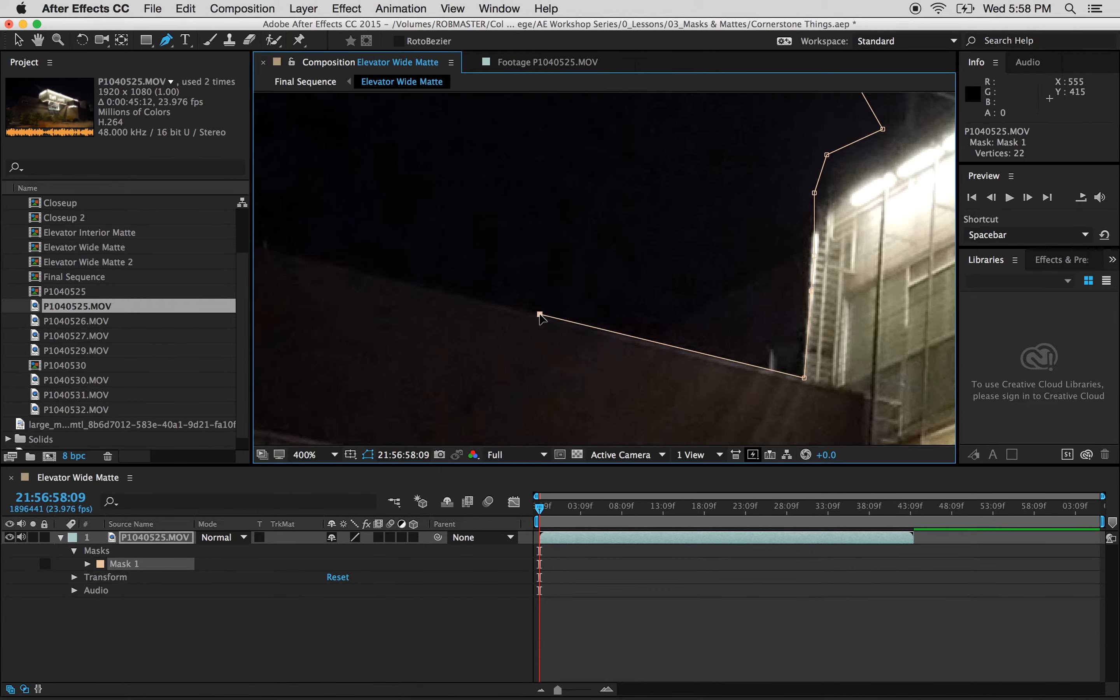
left_click_drag(450, 307, 755, 354)
left_click(563, 291)
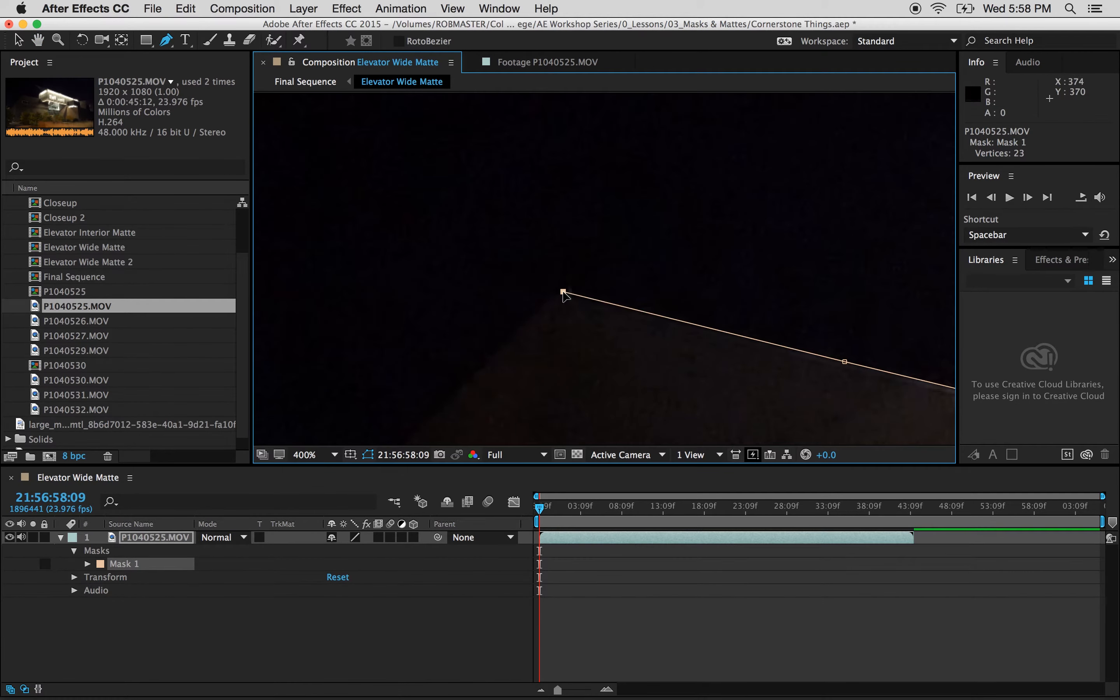
left_click(500, 345)
left_click_drag(460, 405, 616, 213)
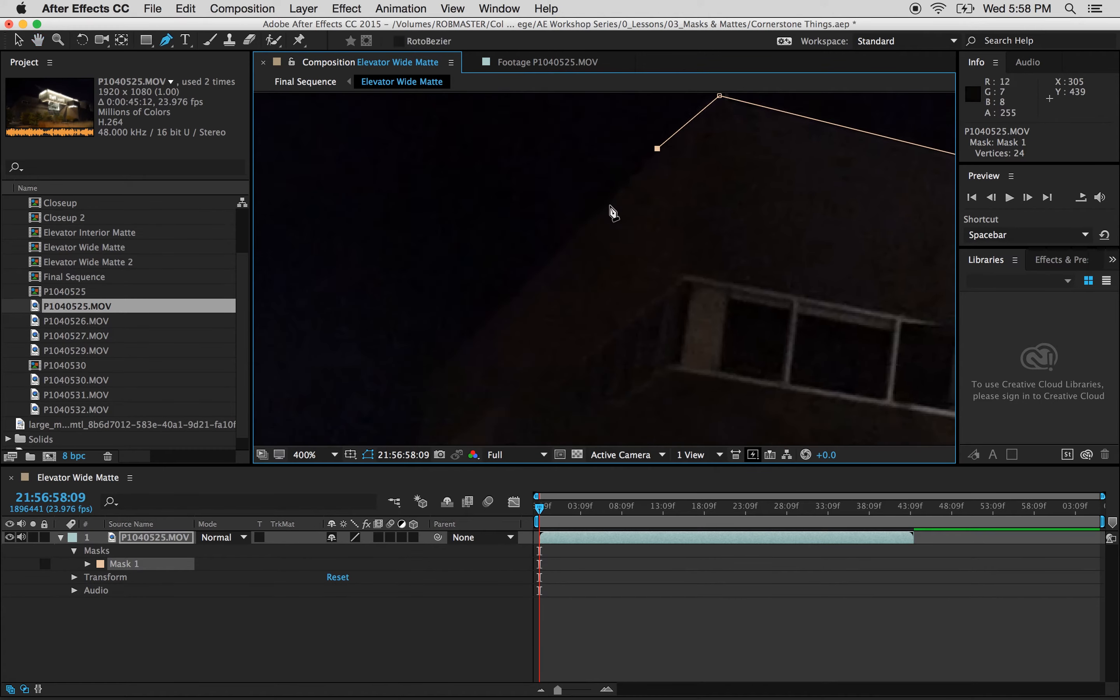
Step: Continue the Mask 1 path down the sloping far edge of the building's dark wing to the start of the treetops
left_click(524, 277)
left_click_drag(467, 353, 637, 210)
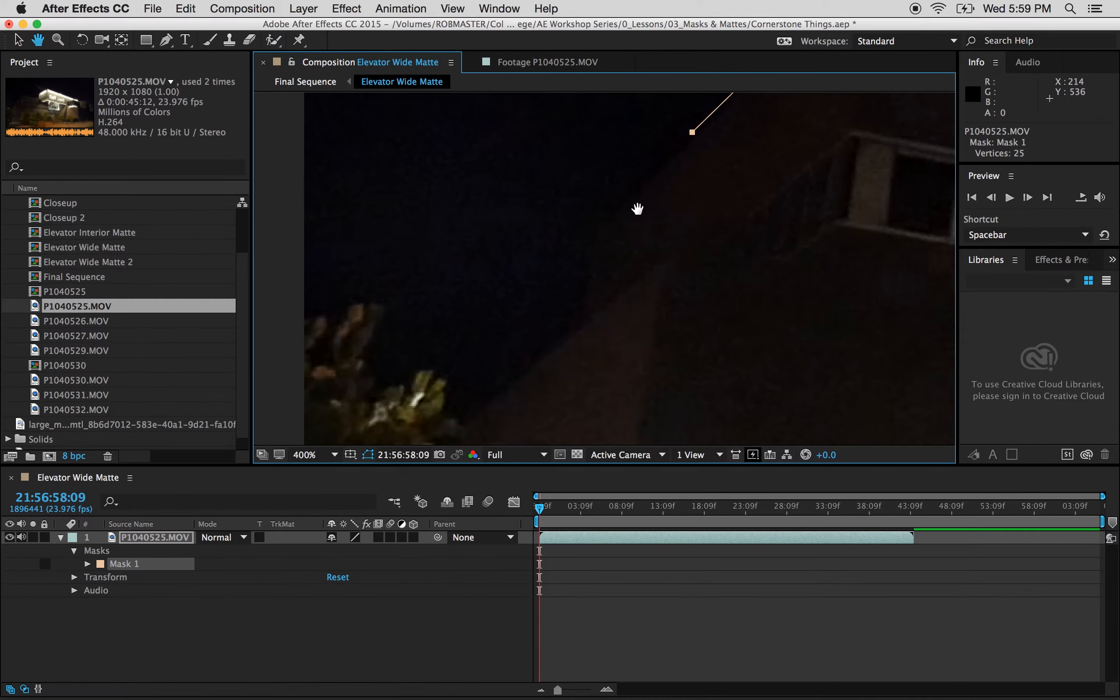
left_click(591, 221)
left_click(585, 321)
left_click(469, 413)
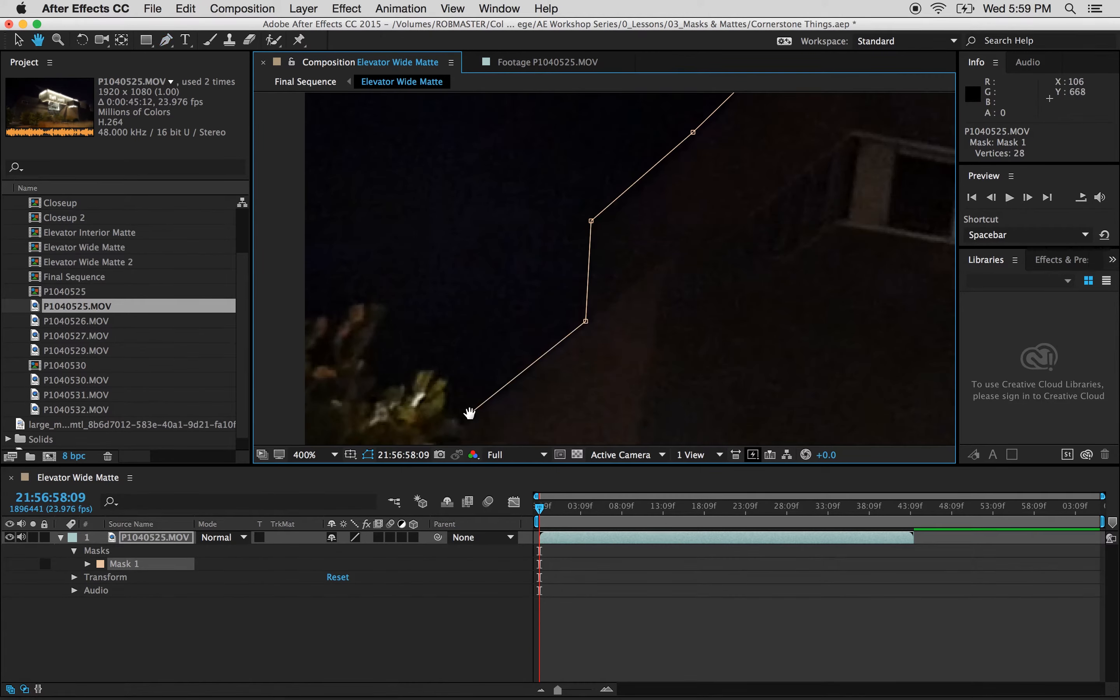
Step: Trace the Mask 1 path along the treetops and extend it just beyond the side edge of the frame
left_click_drag(546, 406, 743, 320)
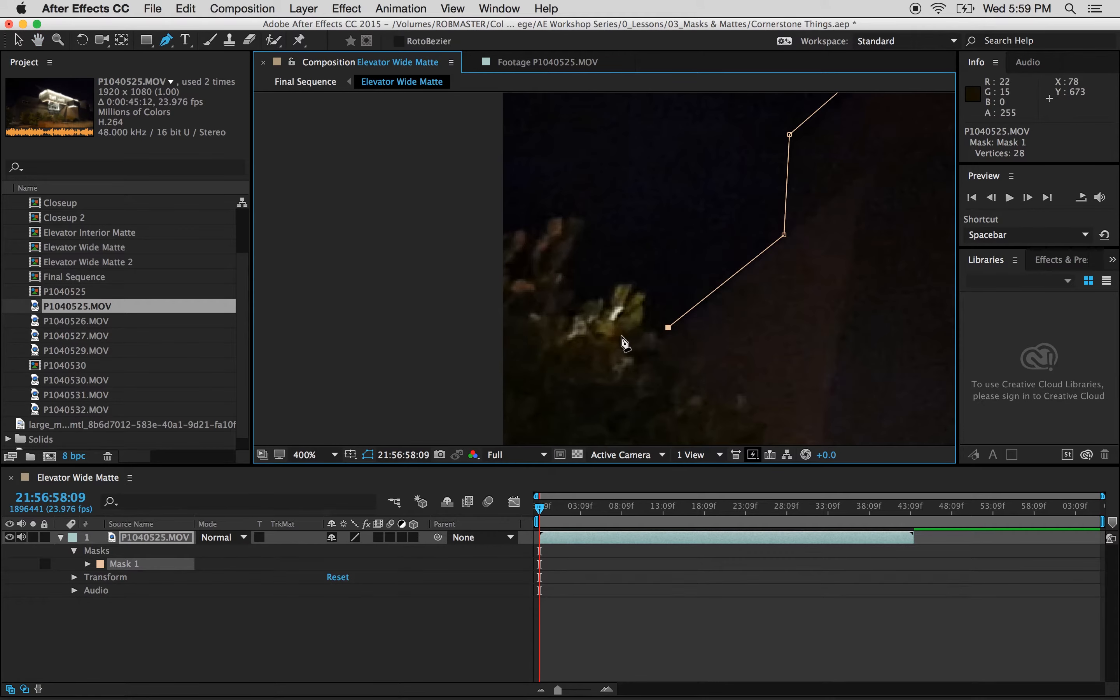
left_click(654, 340)
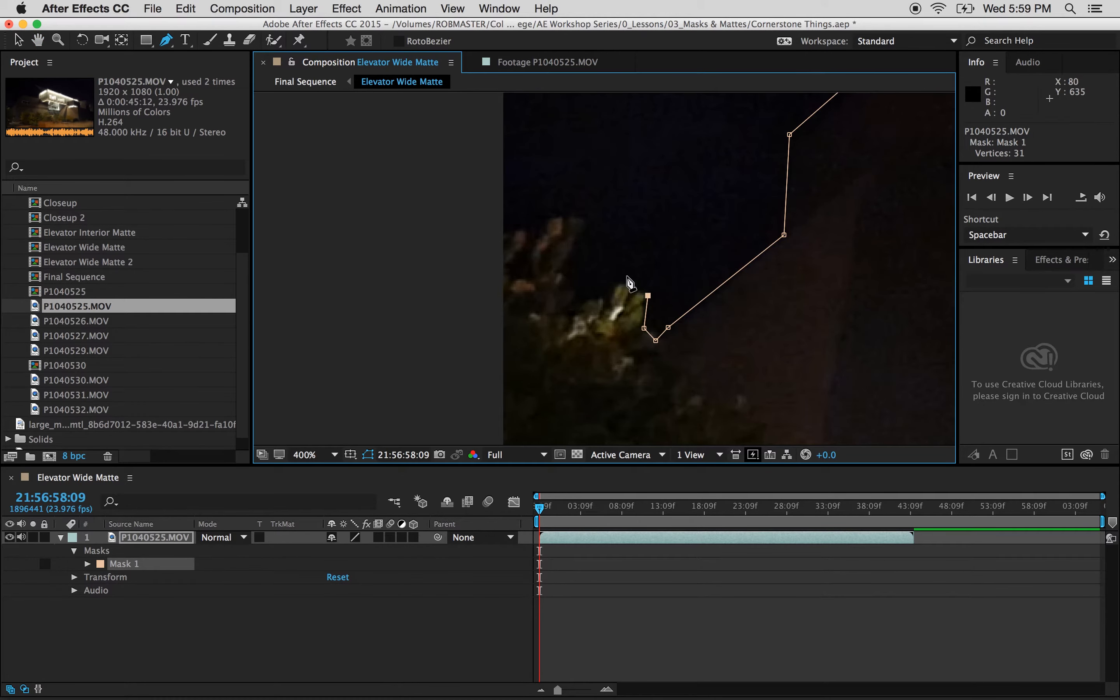
left_click(606, 290)
left_click(601, 194)
key("super+z")
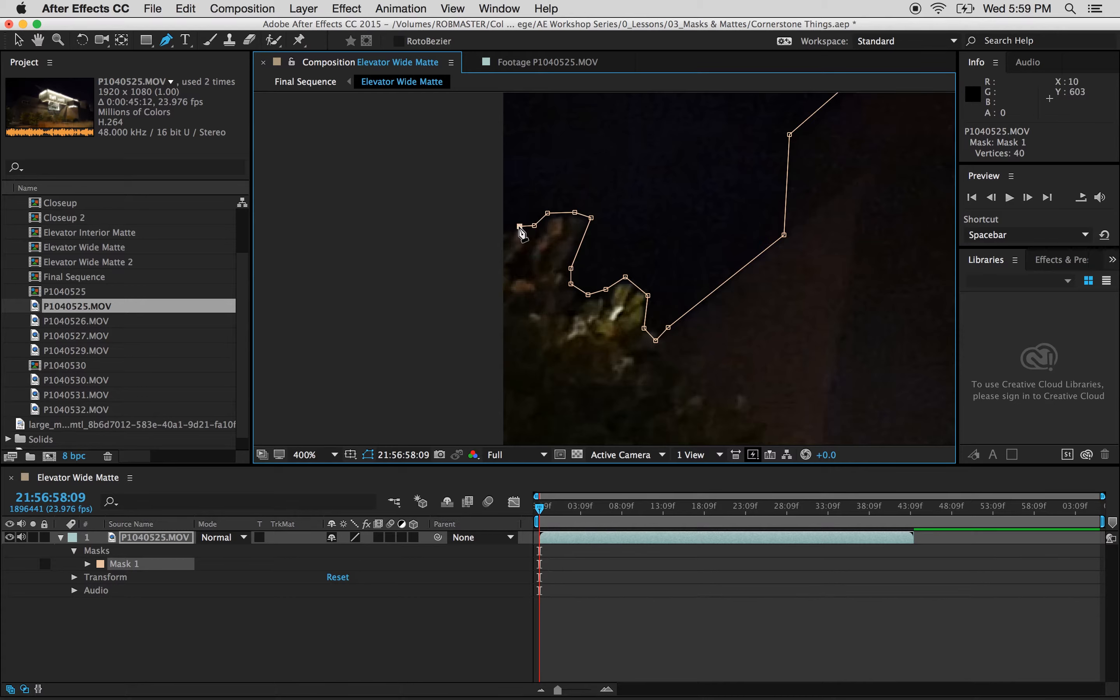
left_click(492, 226)
Step: Carry the Mask 1 path around the sky outside the frame and close it at its starting vertex
key("z")
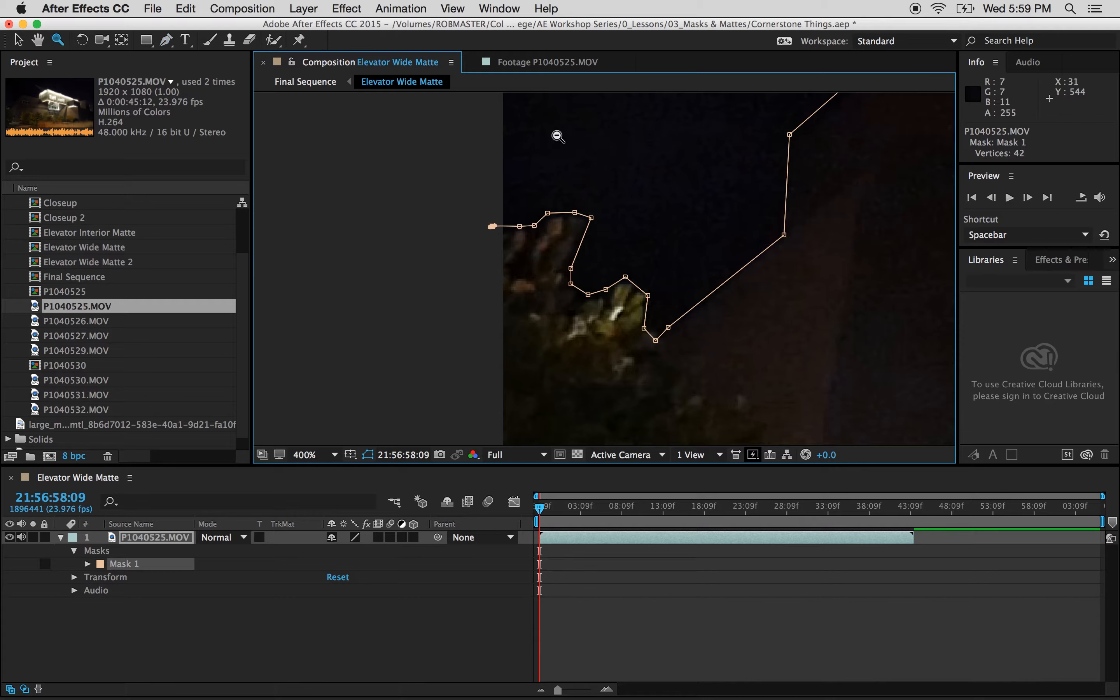
left_click(600, 155, "alt")
left_click(610, 158, "alt")
key("g")
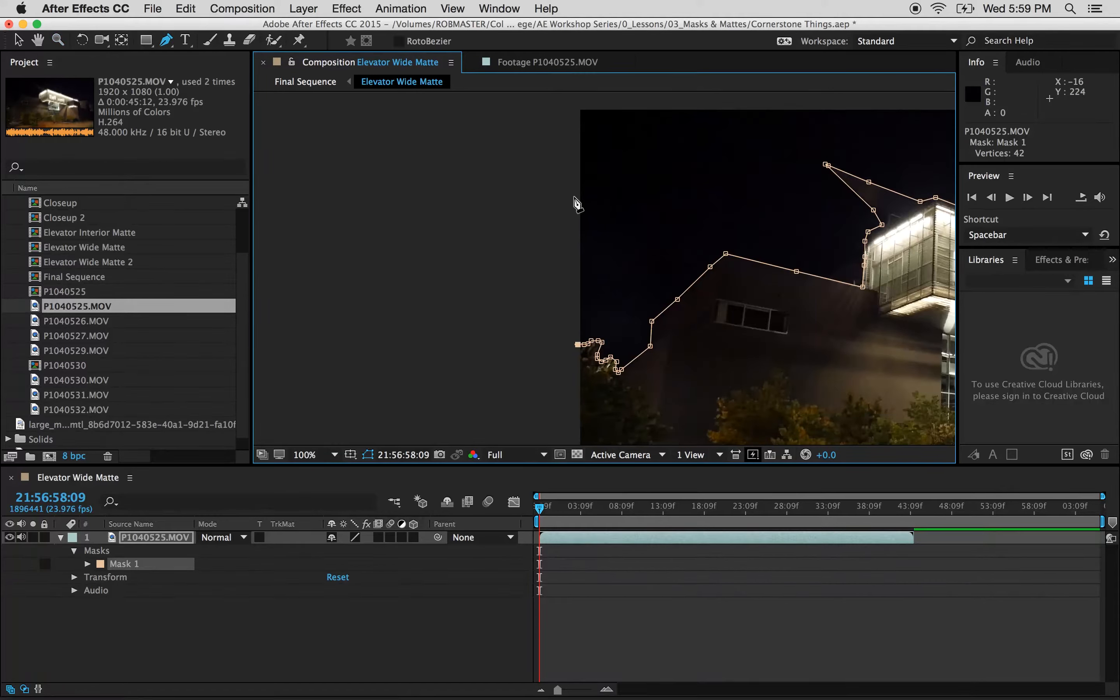
left_click(565, 102)
left_click_drag(730, 171, 563, 295)
left_click(735, 179)
left_click_drag(838, 281, 615, 267)
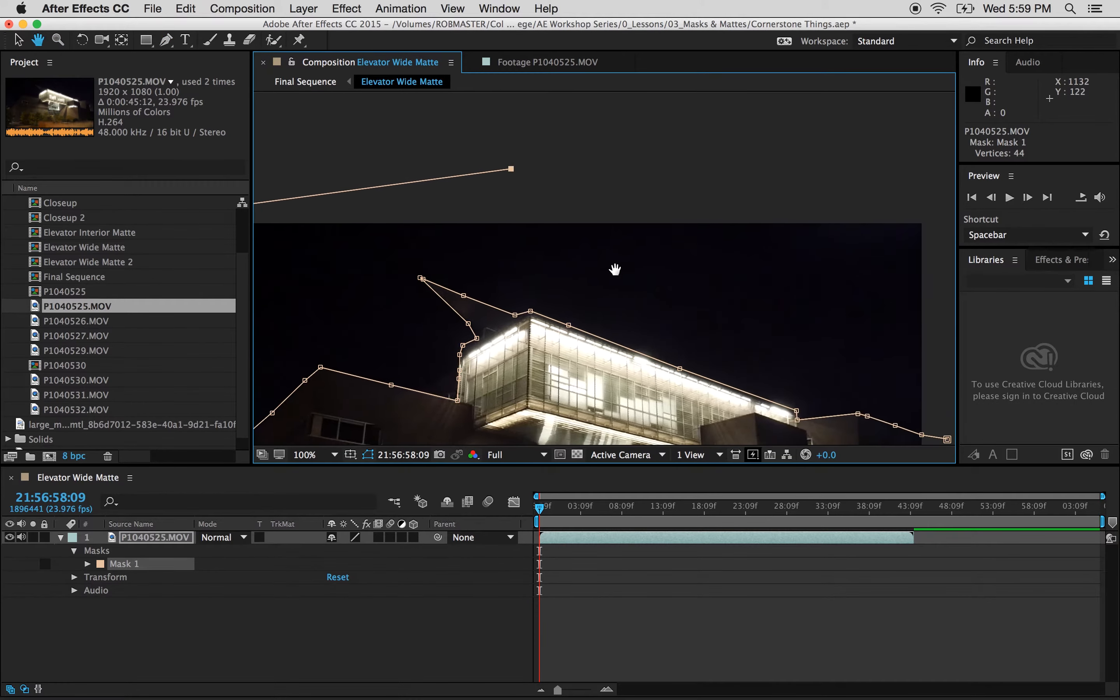
left_click(735, 157)
left_click_drag(857, 288, 614, 246)
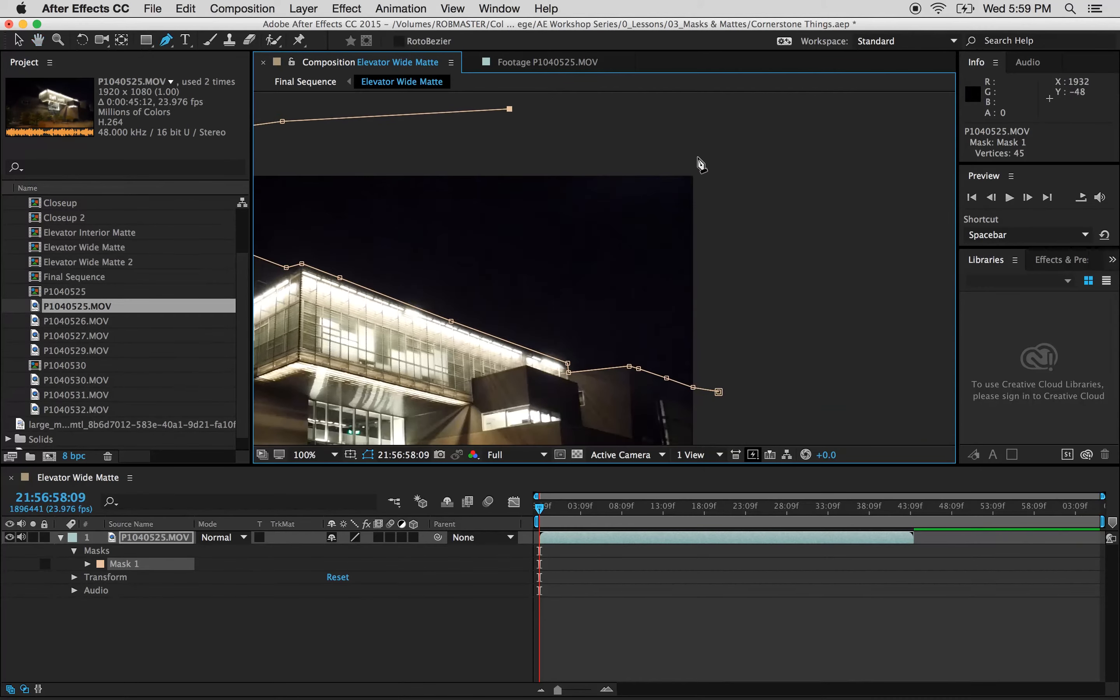
left_click(733, 138)
left_click(734, 282)
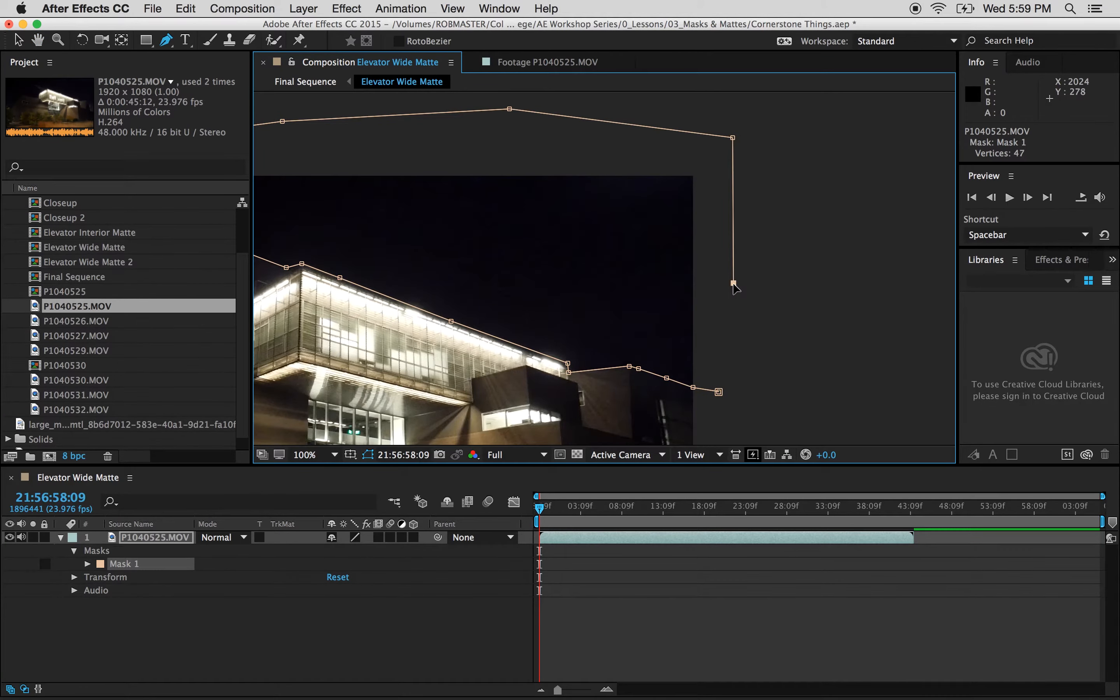
left_click(719, 392)
Step: Fit the whole frame in the composition view and invert Mask 1
left_click_drag(415, 375, 678, 283)
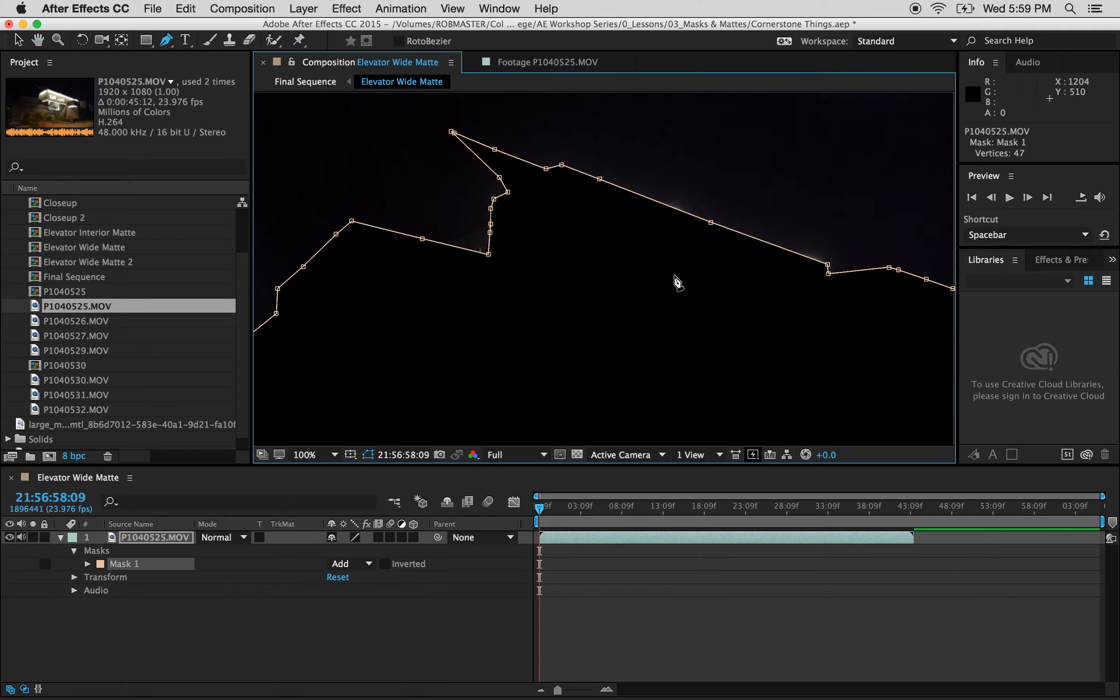
key("z")
key("comma")
left_click(302, 454)
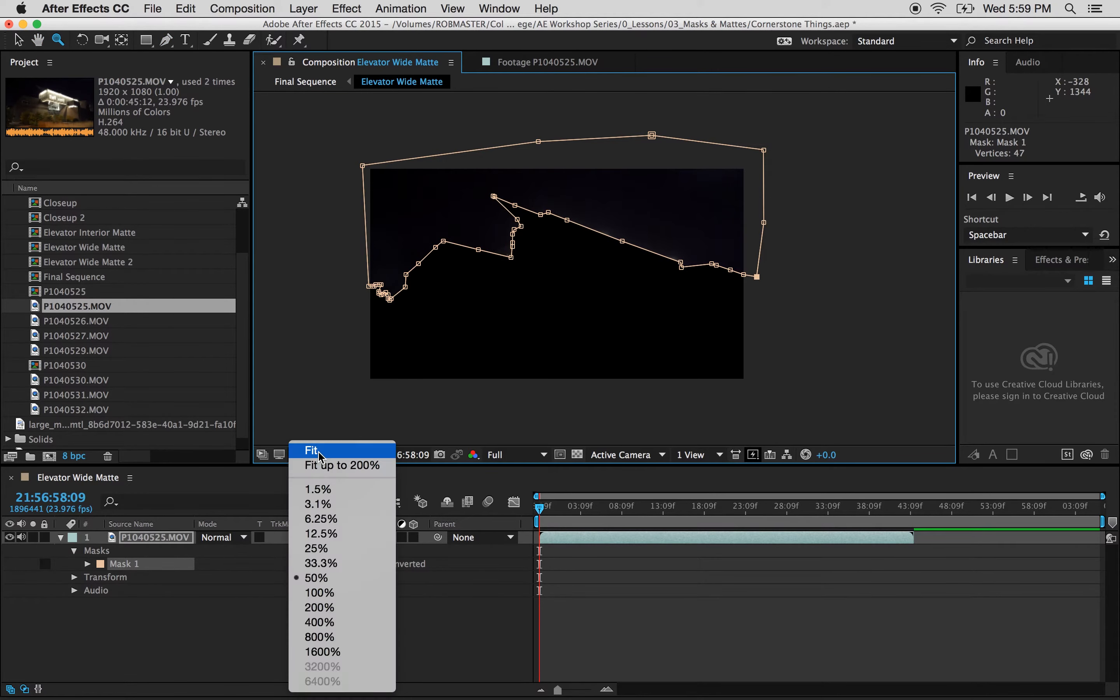
left_click(311, 448)
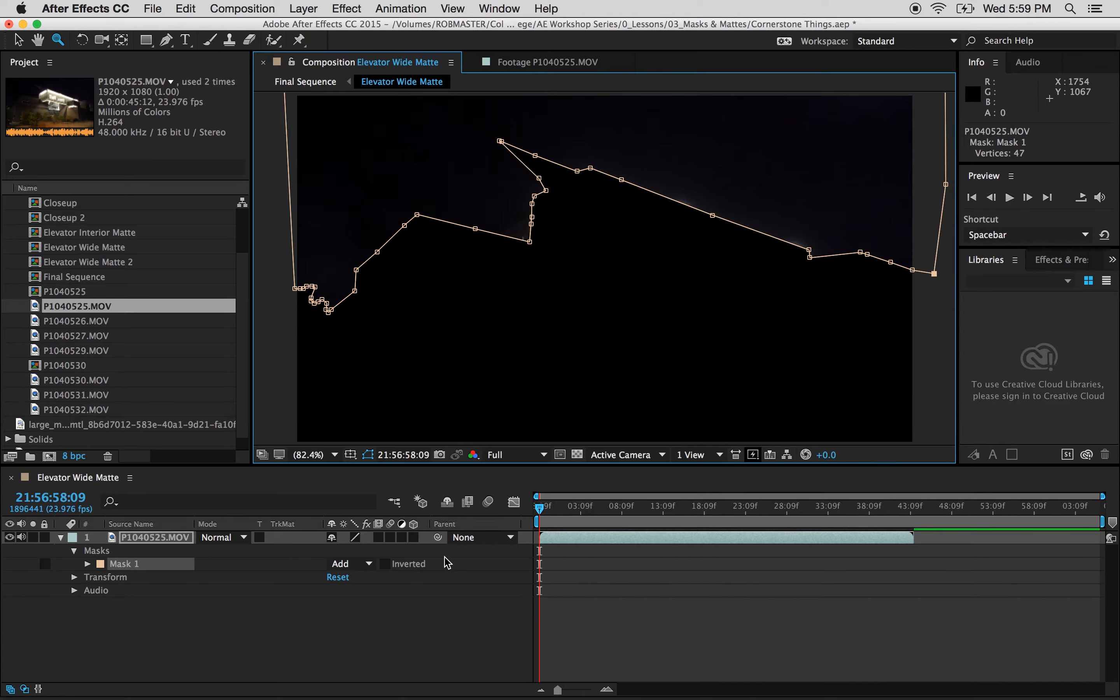
left_click(385, 564)
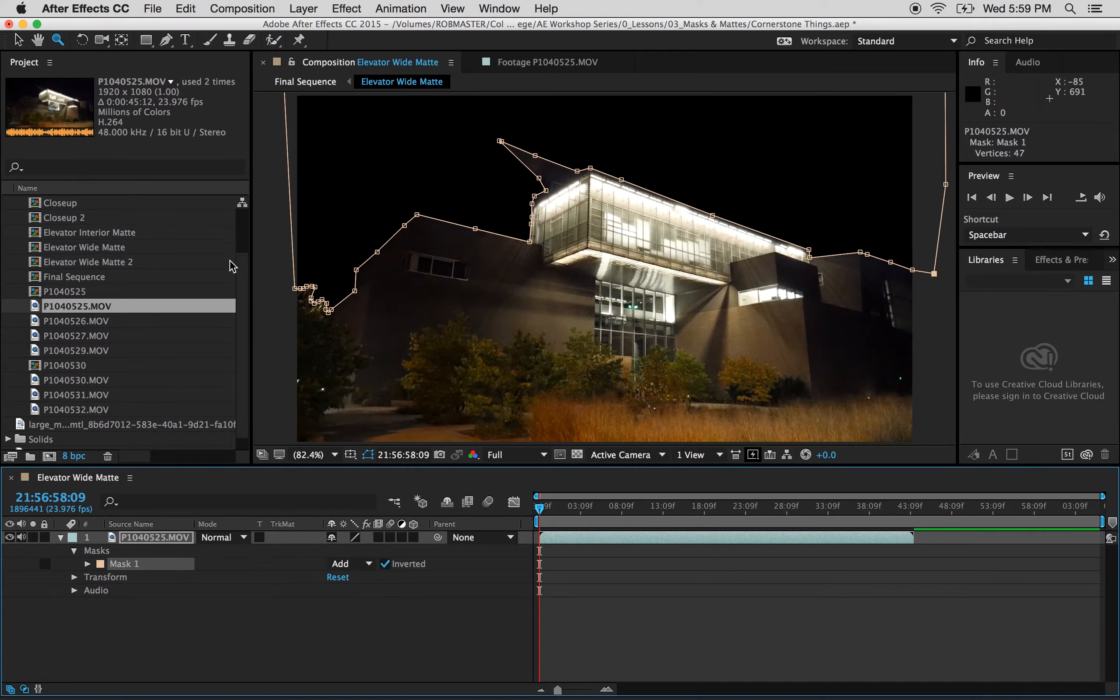
Step: Import 3D Spiral Galaxy Animation.mp4 into the project and collapse the footage folders
left_click_drag(241, 283, 245, 235)
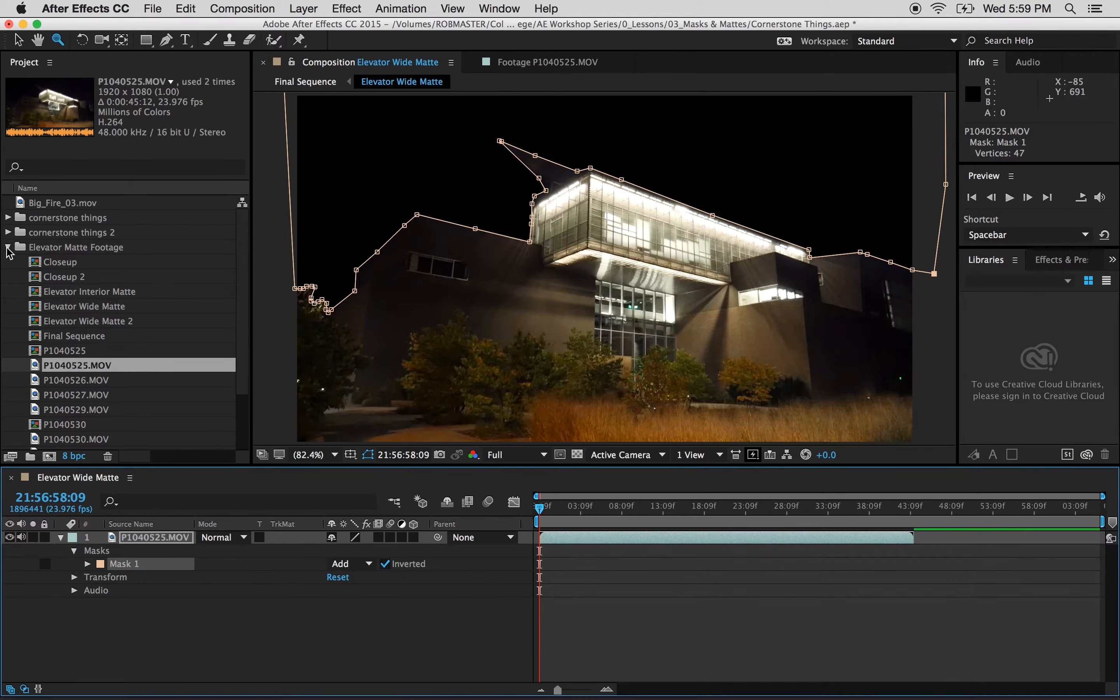
left_click(8, 247)
left_click(79, 262)
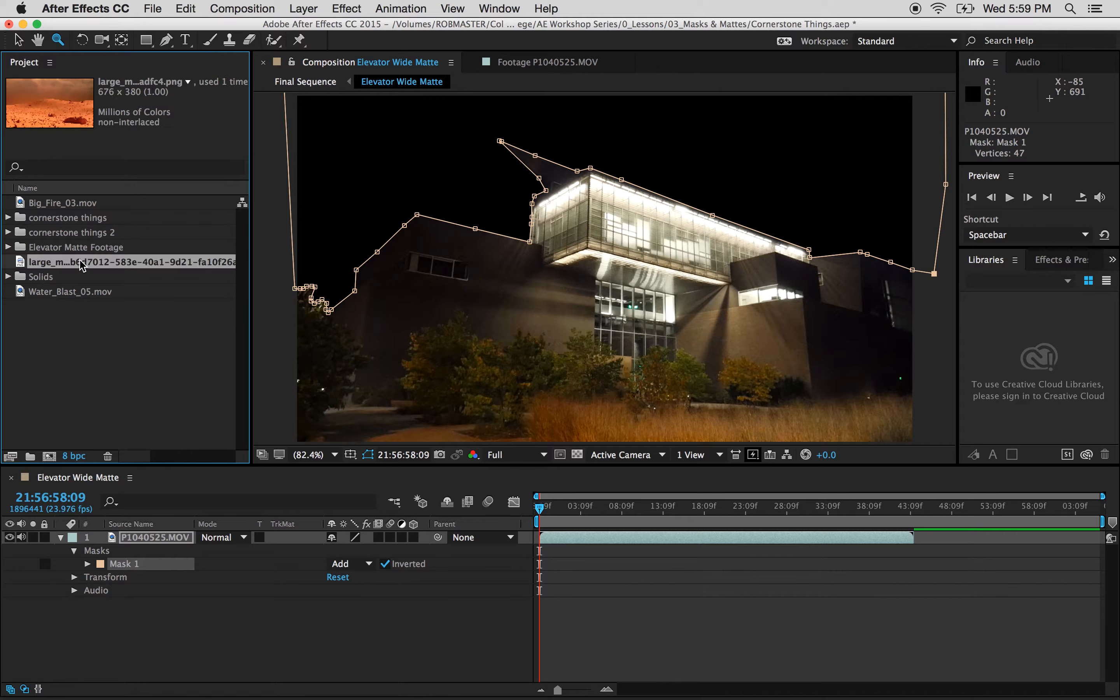
left_click(73, 301)
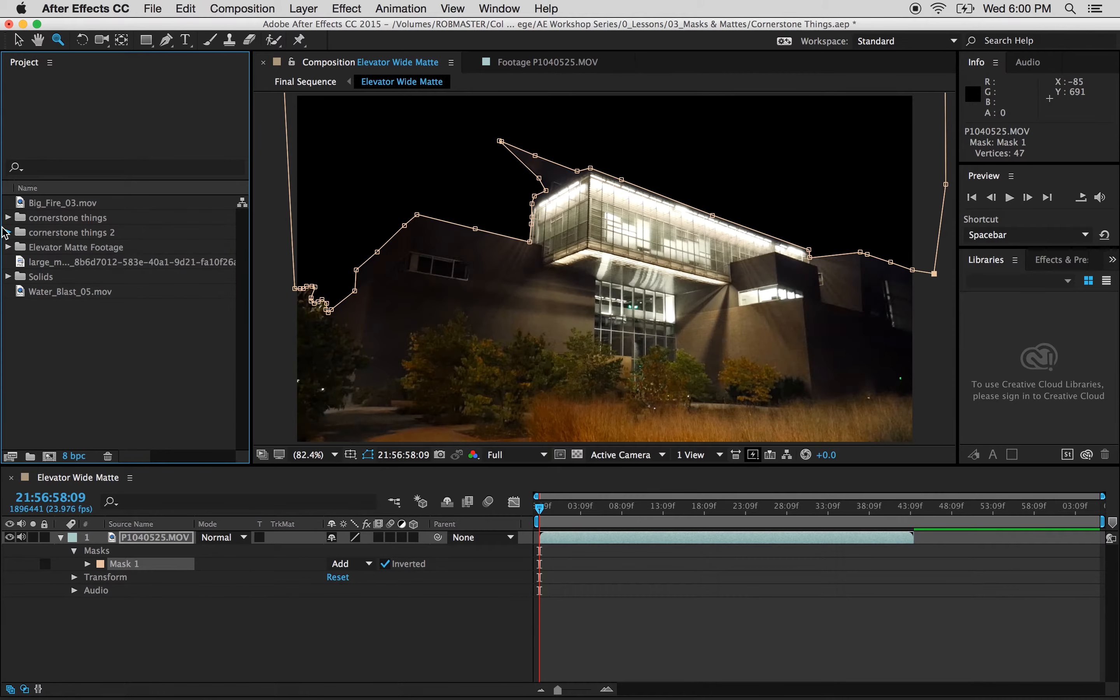
left_click(7, 232)
left_click_drag(83, 247, 114, 418)
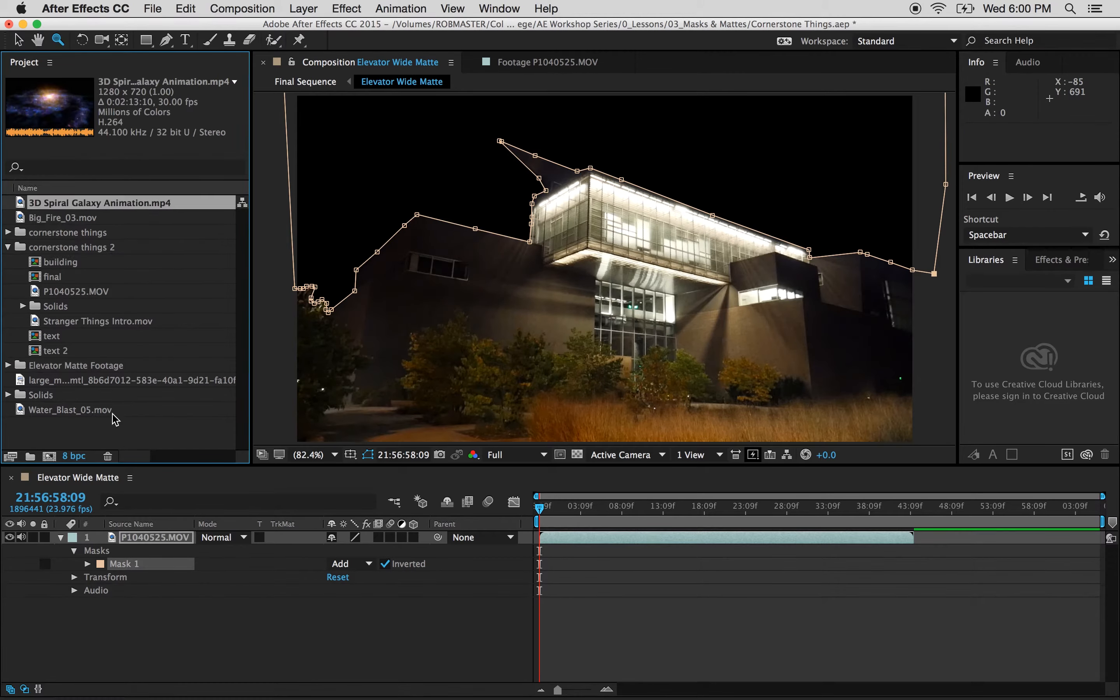
left_click(8, 248)
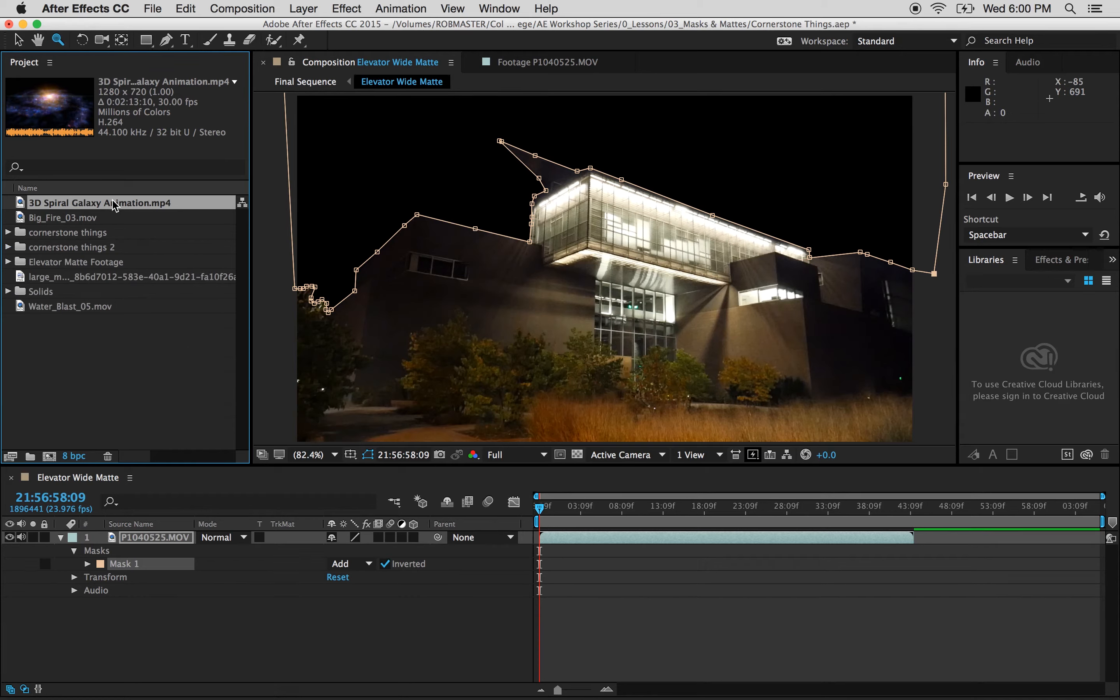
Step: Place the galaxy clip beneath the P1040525.MOV layer, enlarge it to cover the sky and position it at about 549.8, 316.7
left_click_drag(114, 206, 309, 636)
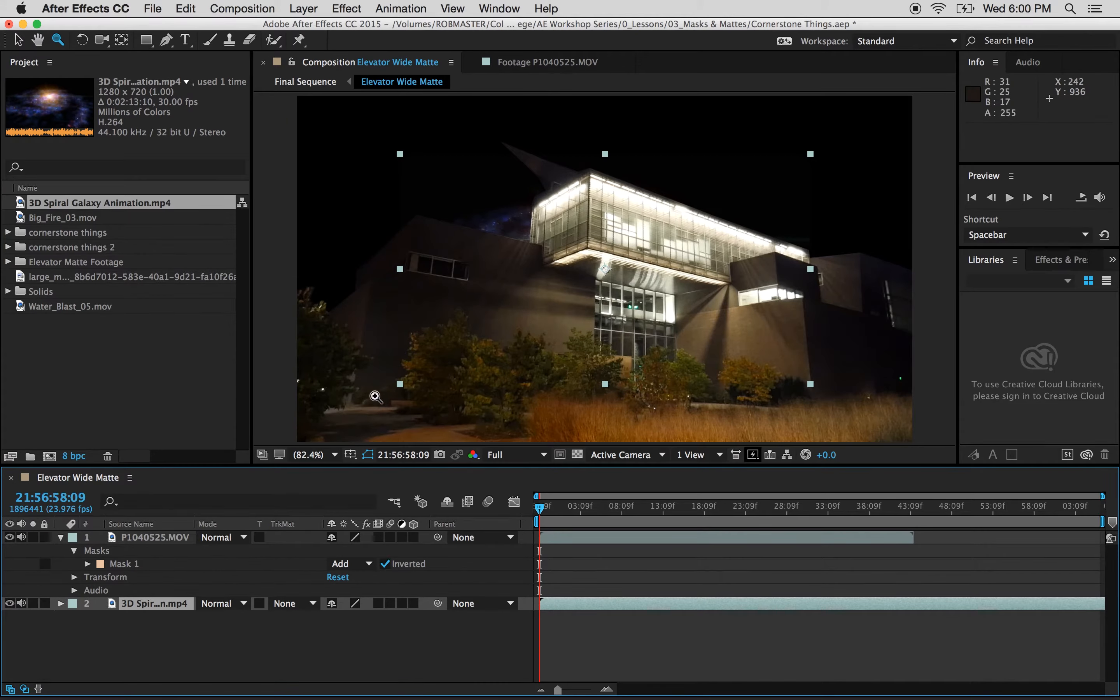
key("v")
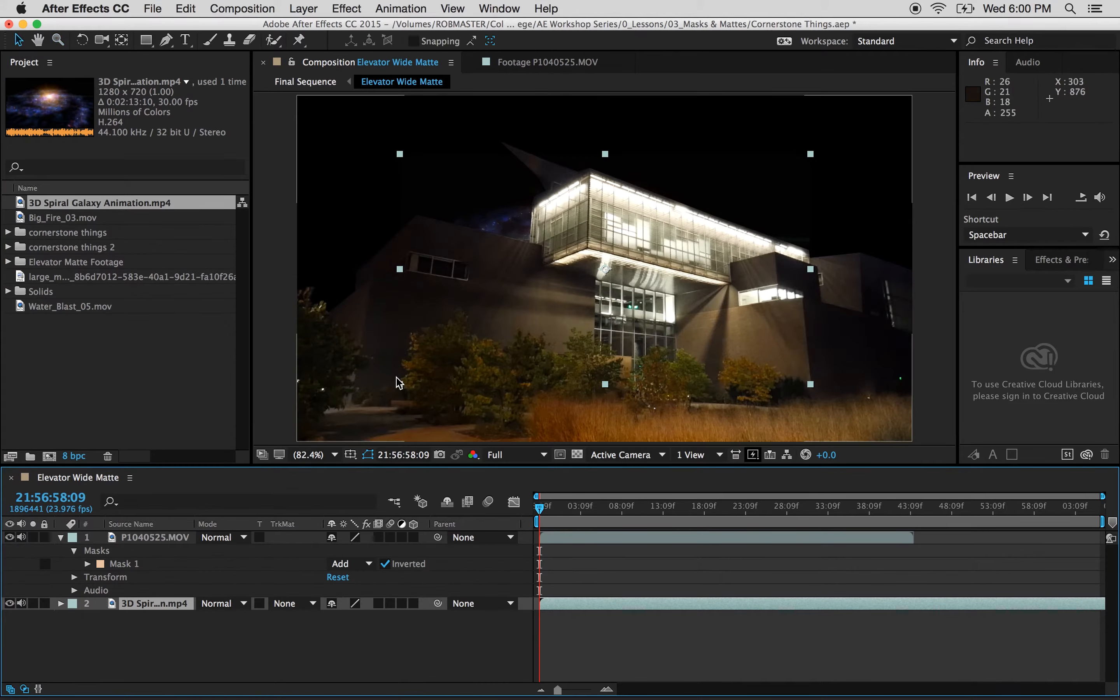
left_click_drag(400, 384, 124, 591)
left_click_drag(762, 175, 610, 133)
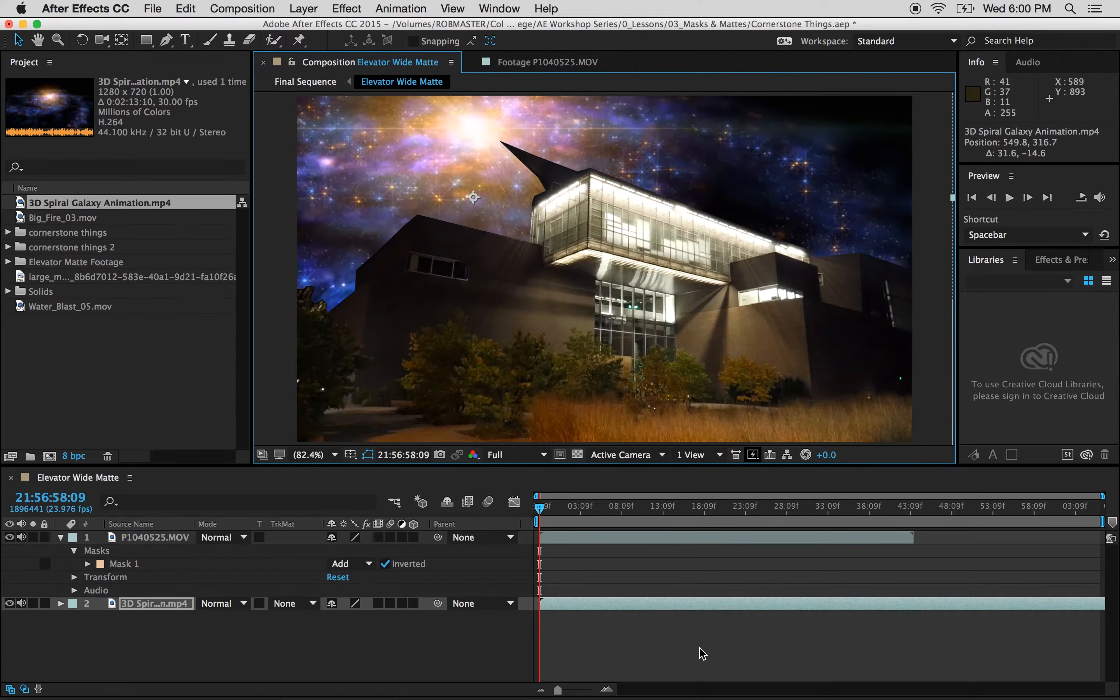
Step: Hide the mask outline and set Mask 1's feather to 3 pixels
left_click(88, 564)
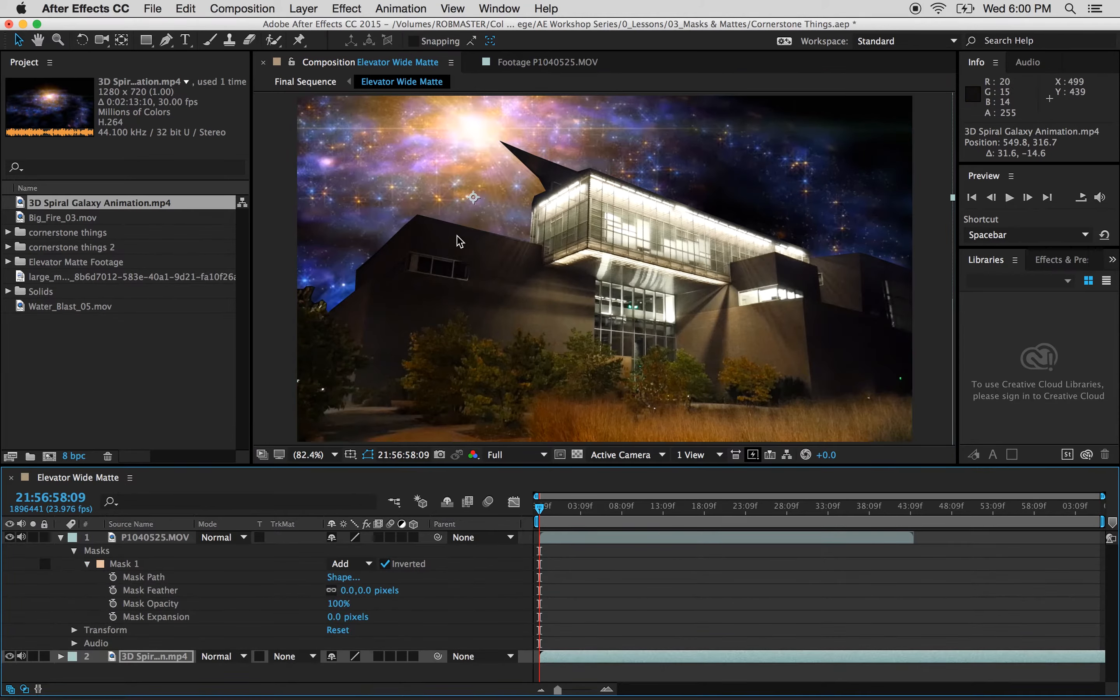
left_click_drag(350, 597, 368, 598)
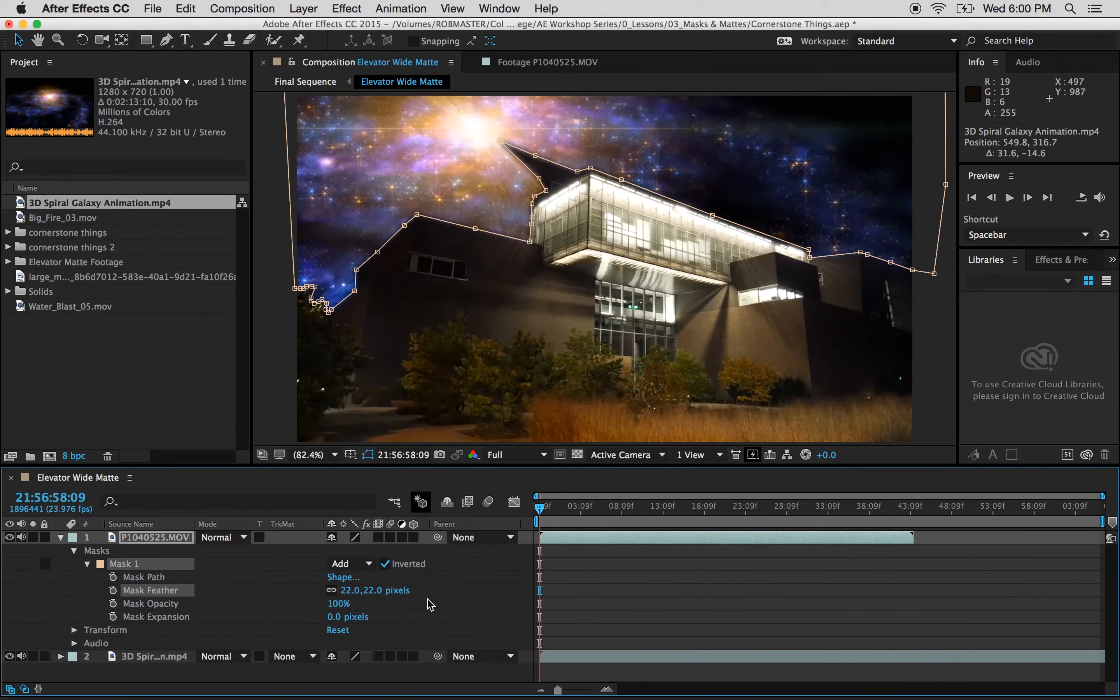
left_click(367, 455)
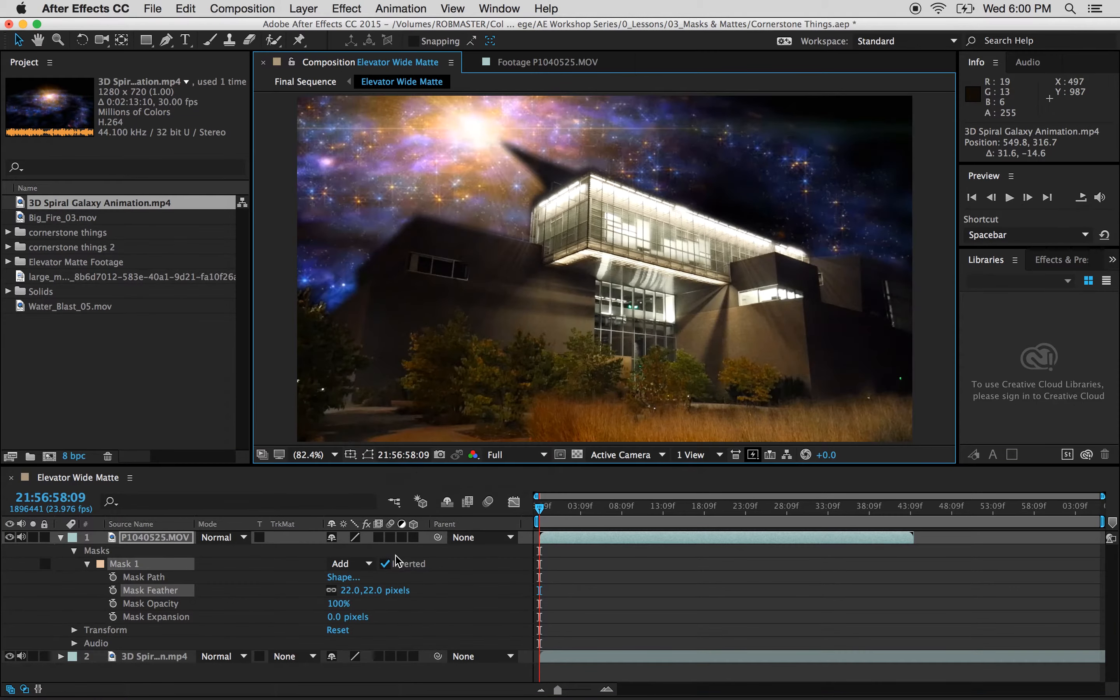
left_click_drag(356, 594, 343, 594)
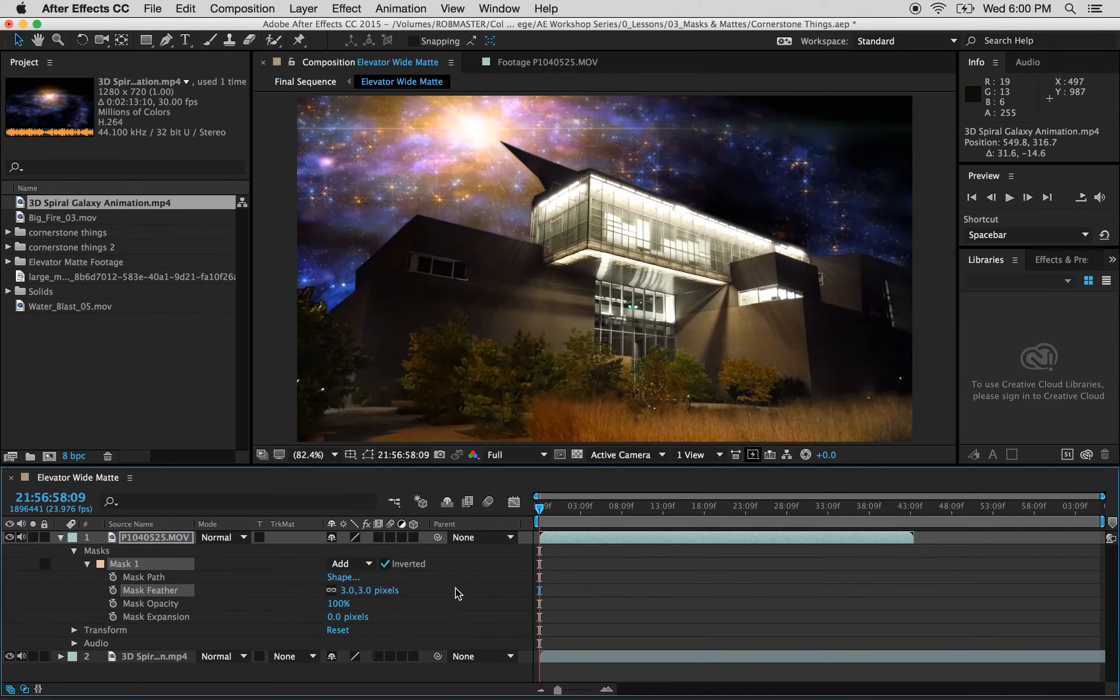
left_click(451, 606)
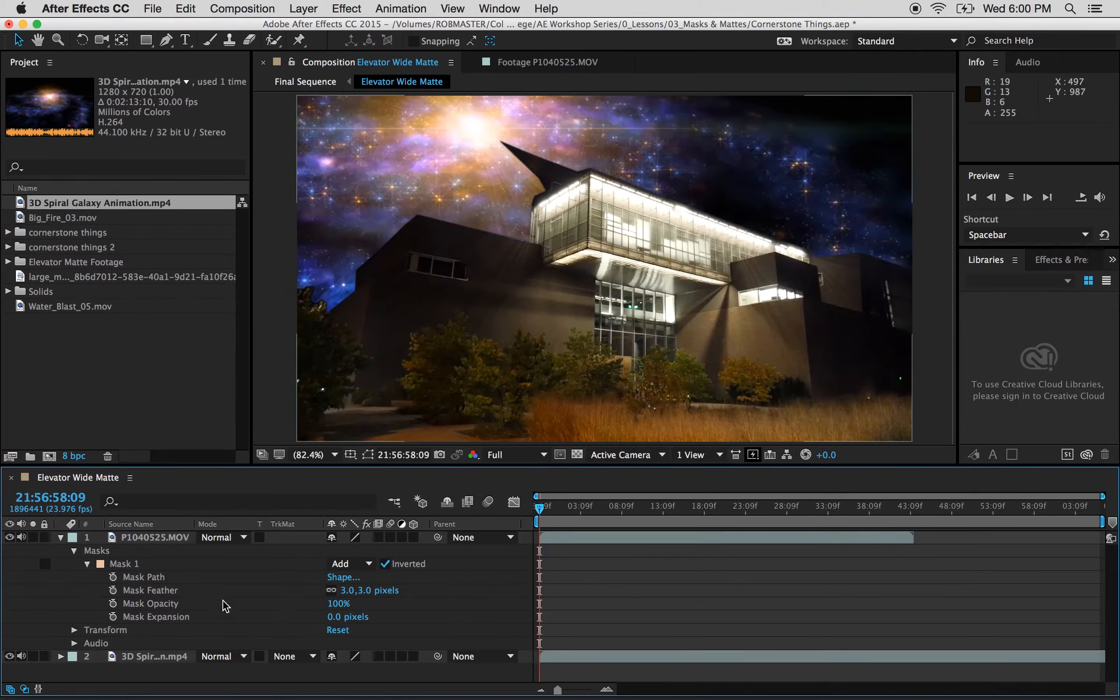
Step: Collapse the building layer's properties and preview the composite from 21:57:08:11
left_click(60, 537)
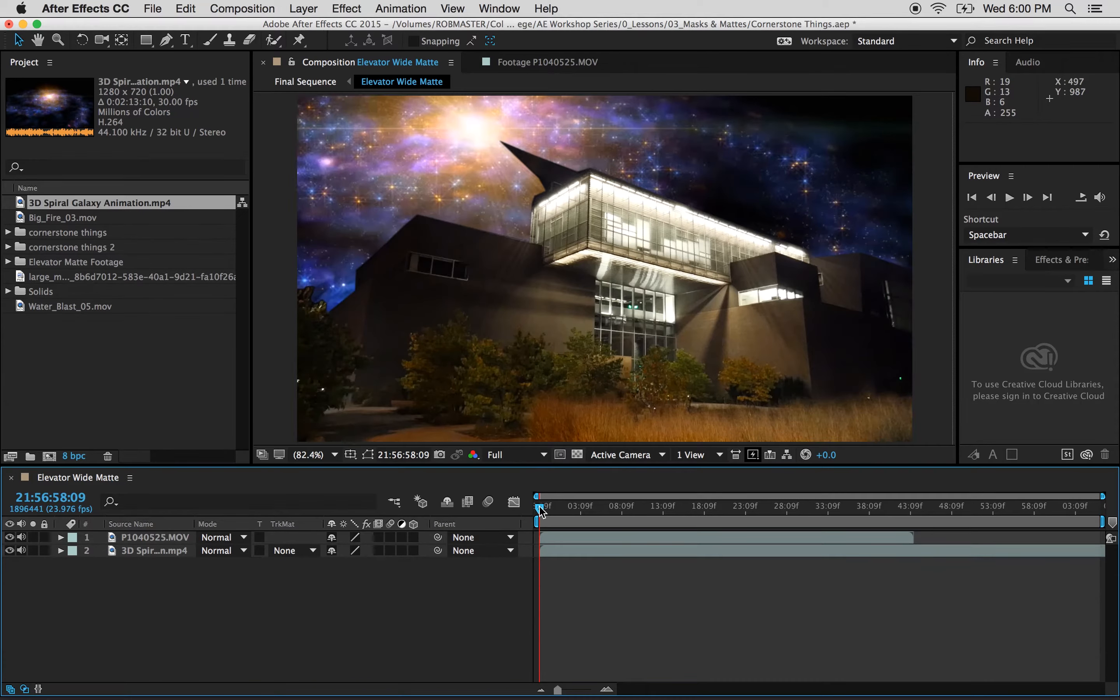
left_click_drag(539, 509, 629, 509)
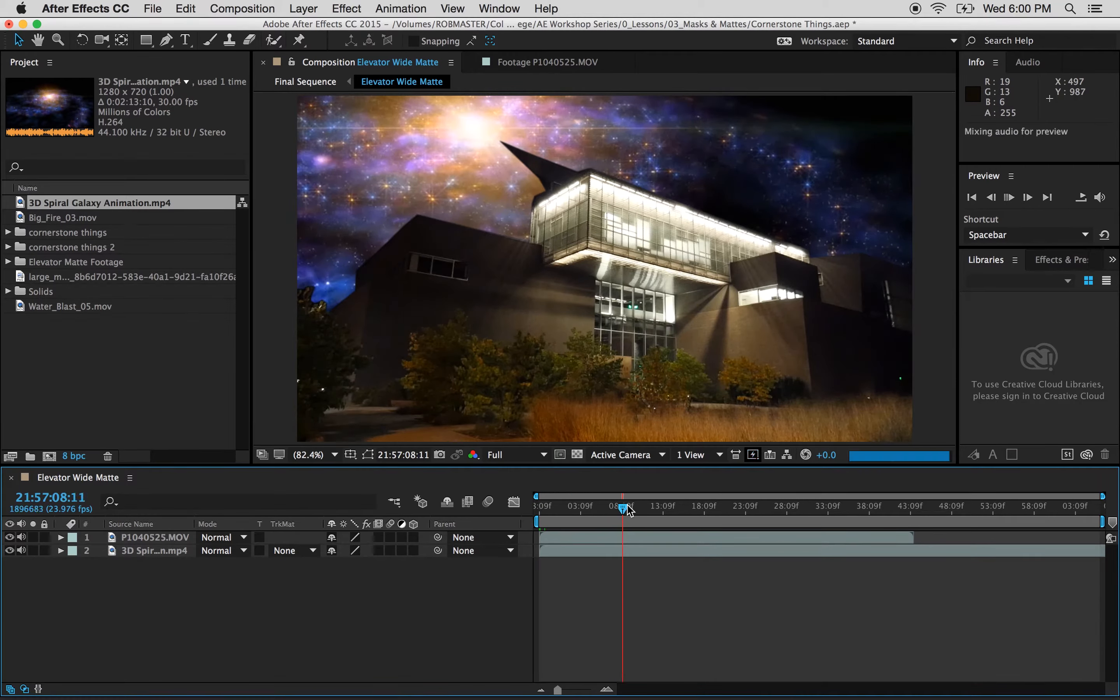
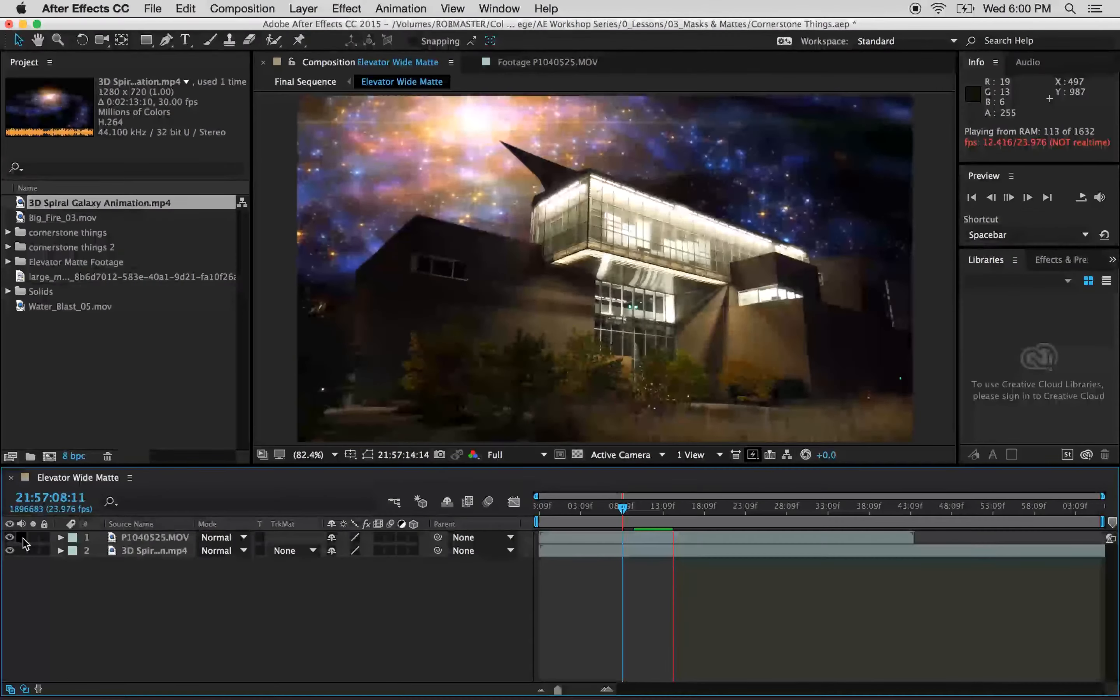
key("space")
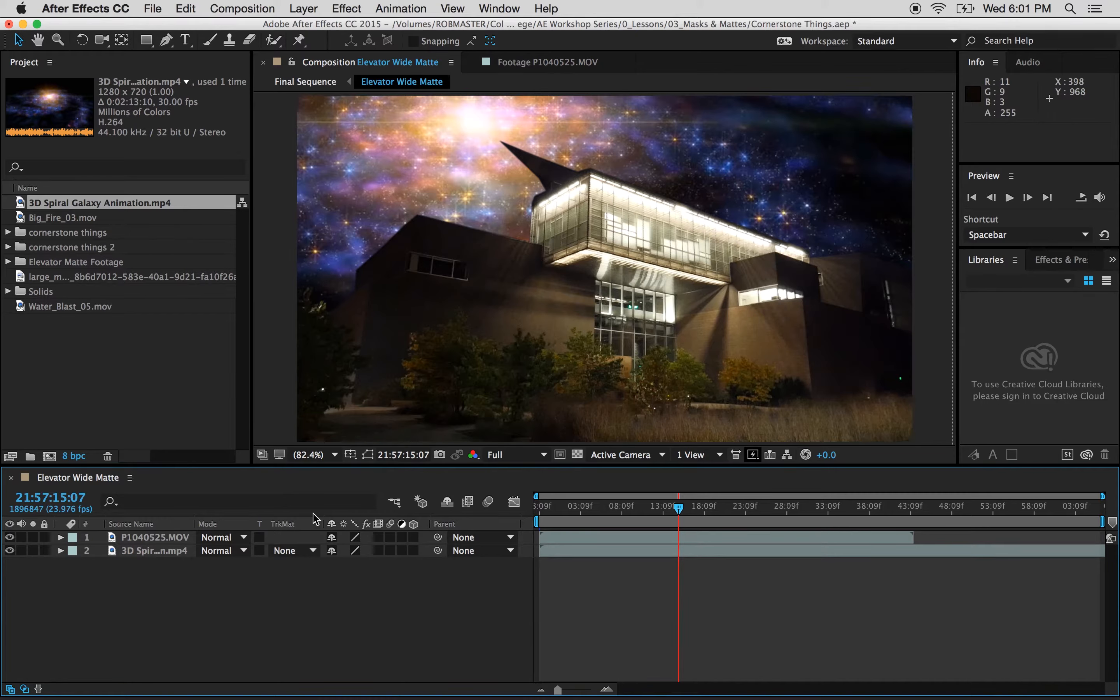
Step: Show the mask outlines again and expand the mask properties of the P1040525.MOV layer
left_click(368, 456)
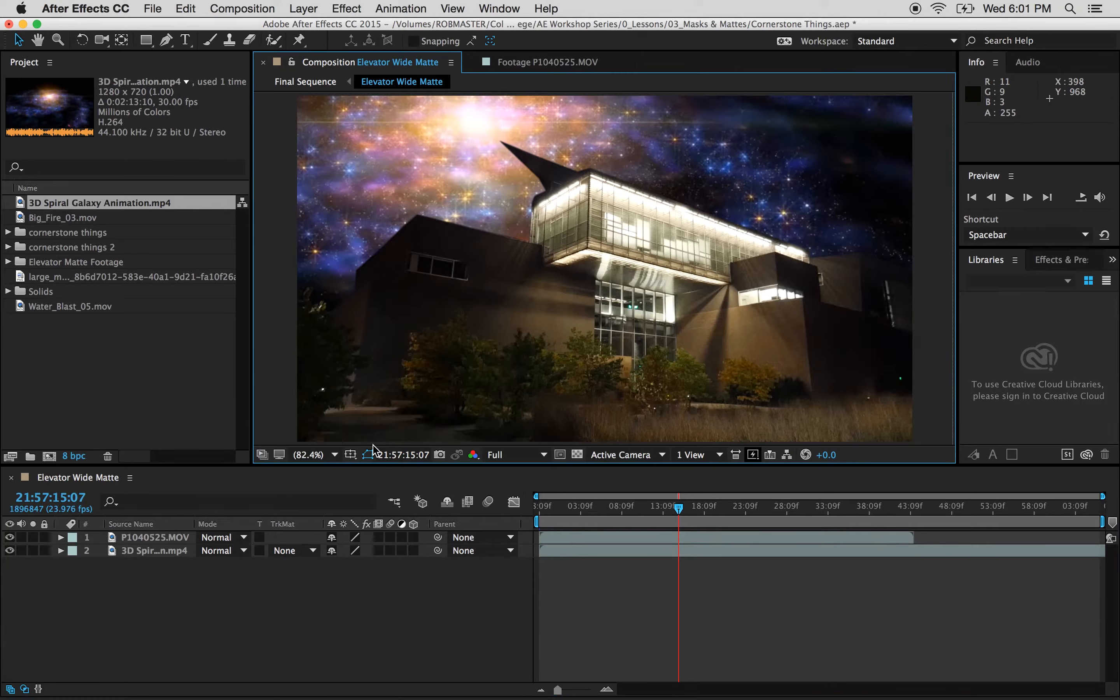
left_click(153, 551)
left_click(155, 537)
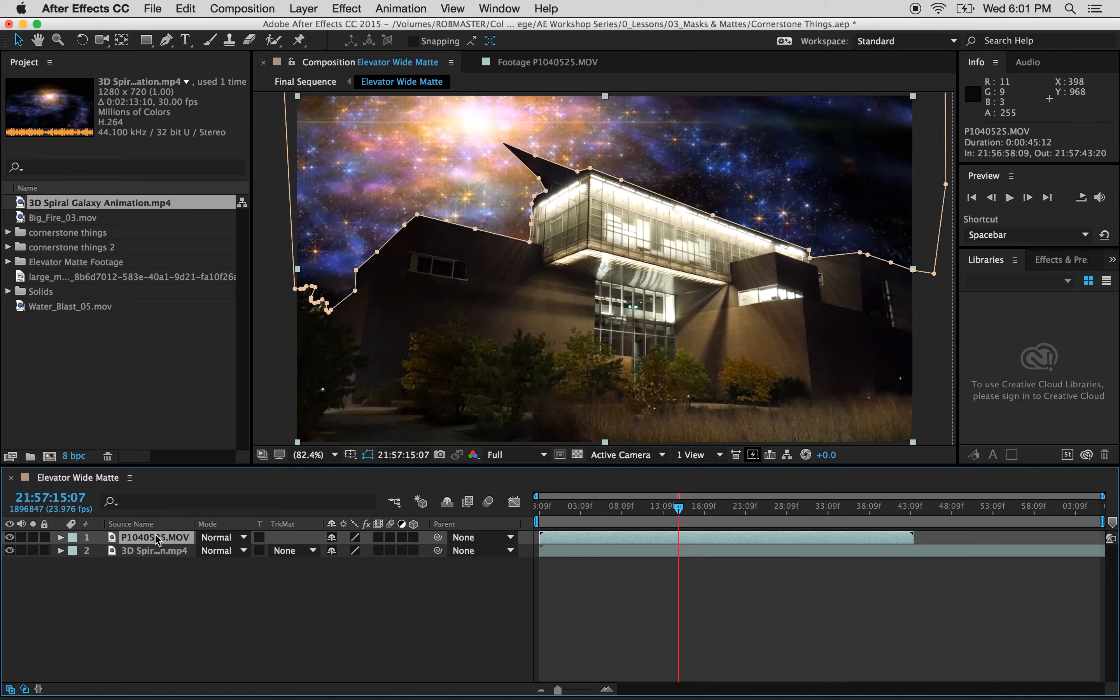
left_click(61, 538)
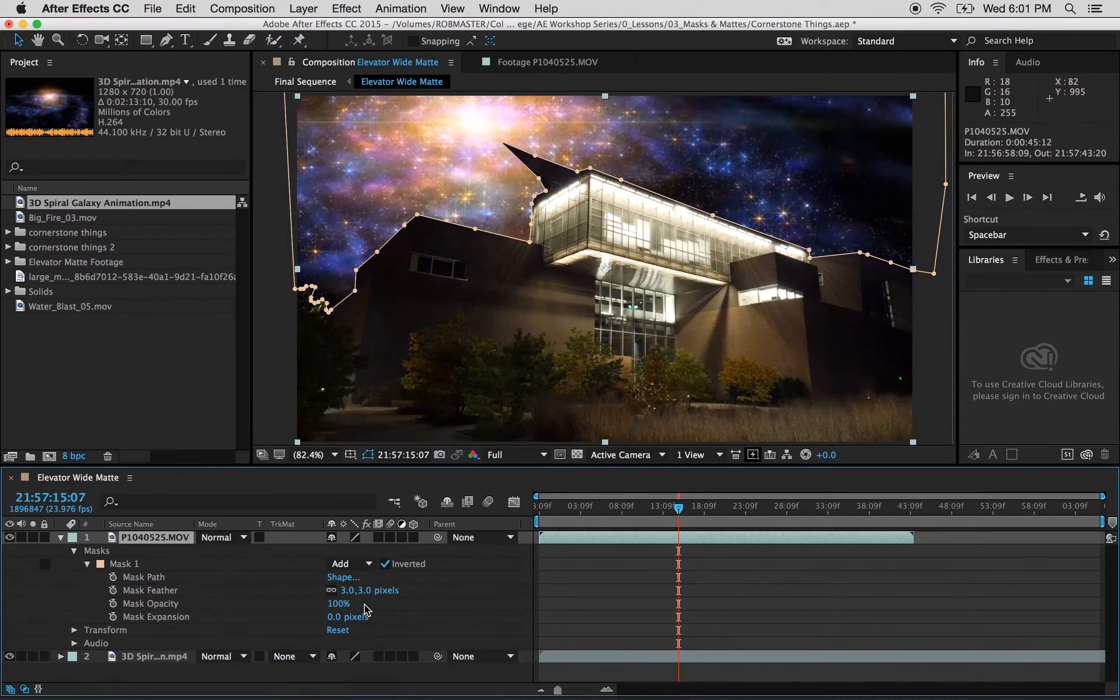
Step: Draw a rectangular mask over the glass section of the building on P1040525.MOV and set its mode to Subtract
left_click(146, 42)
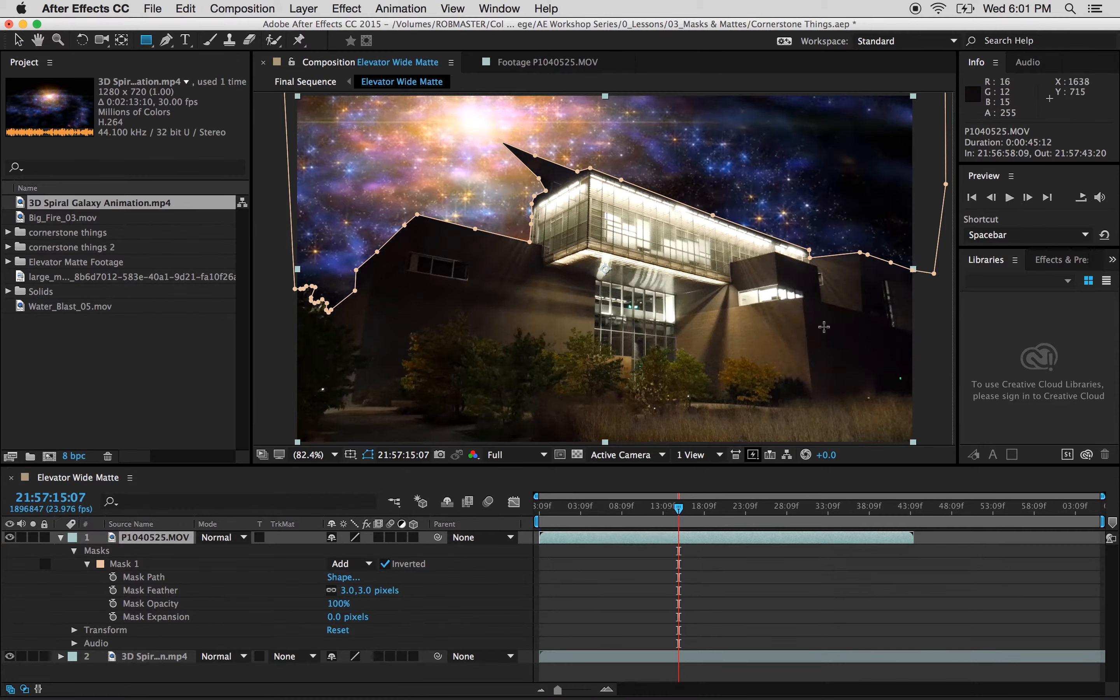
mouse_move(831, 332)
left_mouse_down()
mouse_move(584, 139)
mouse_move(556, 133)
mouse_move(551, 108)
left_mouse_up()
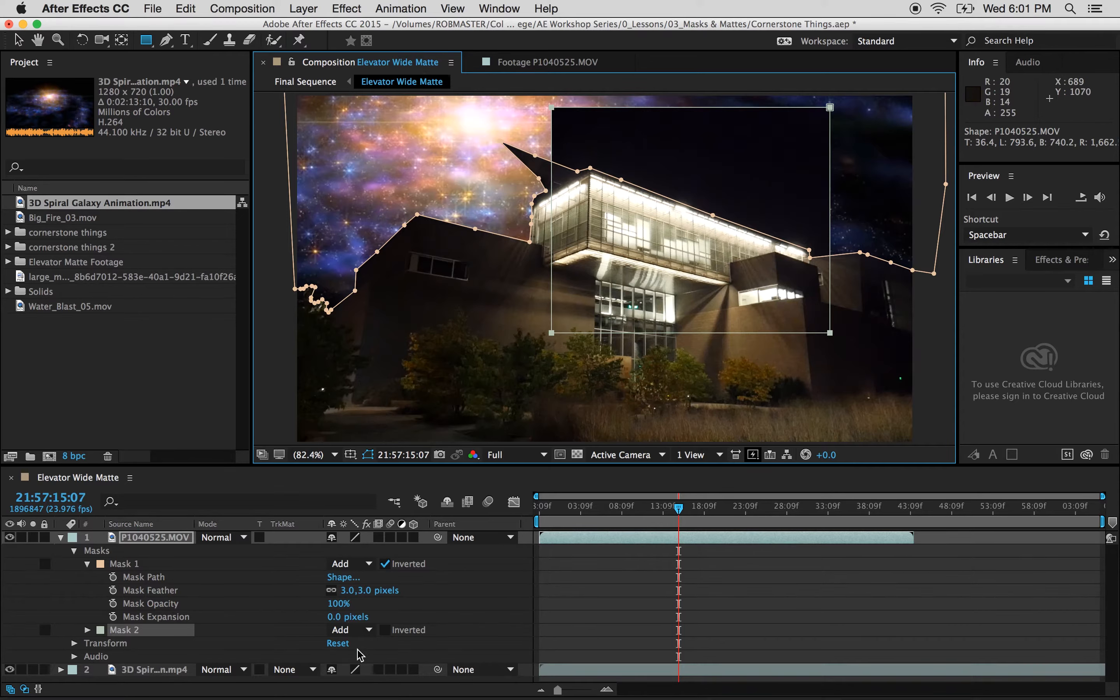
left_click(358, 629)
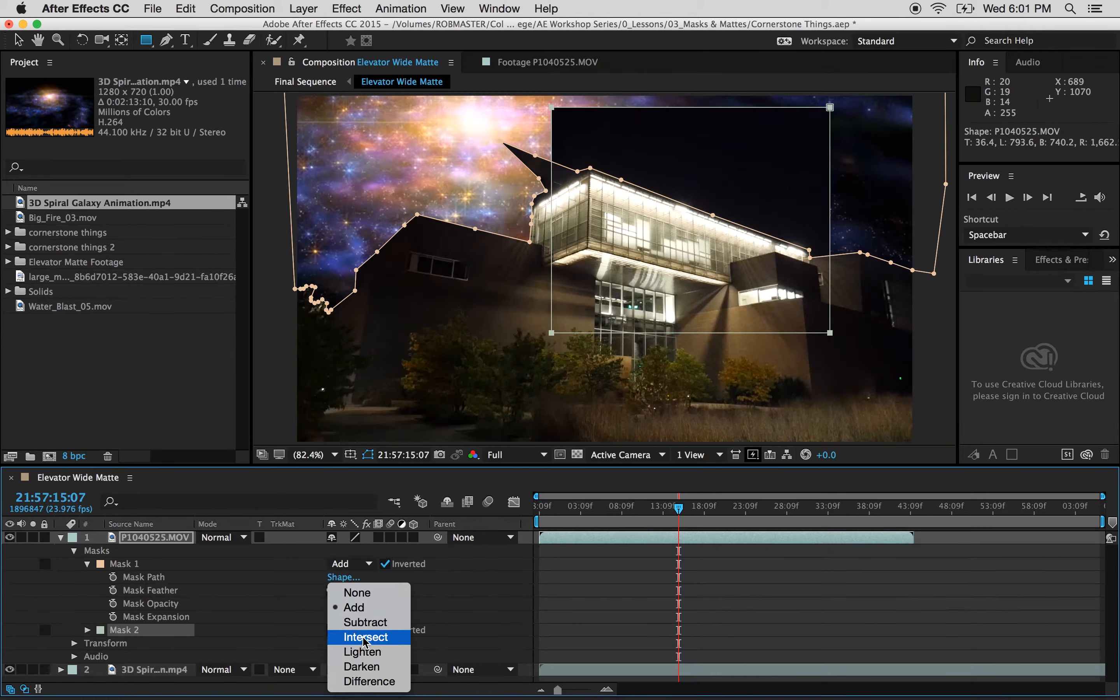
left_click(366, 622)
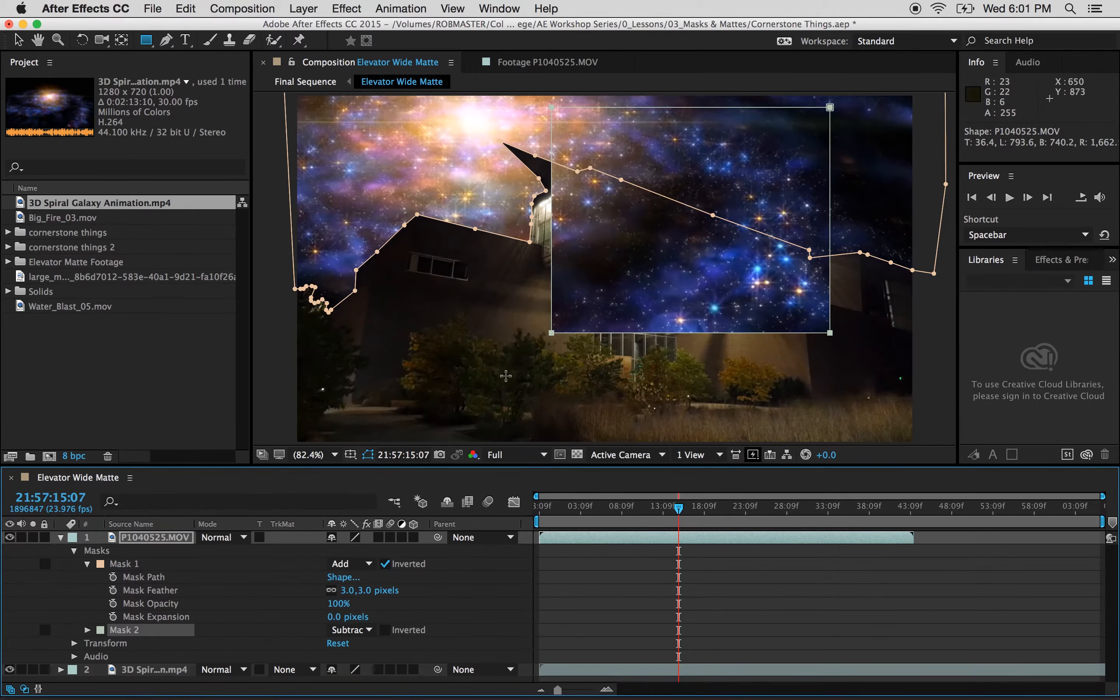
Step: Try the Intersect and Difference modes on Mask 2
left_click(365, 630)
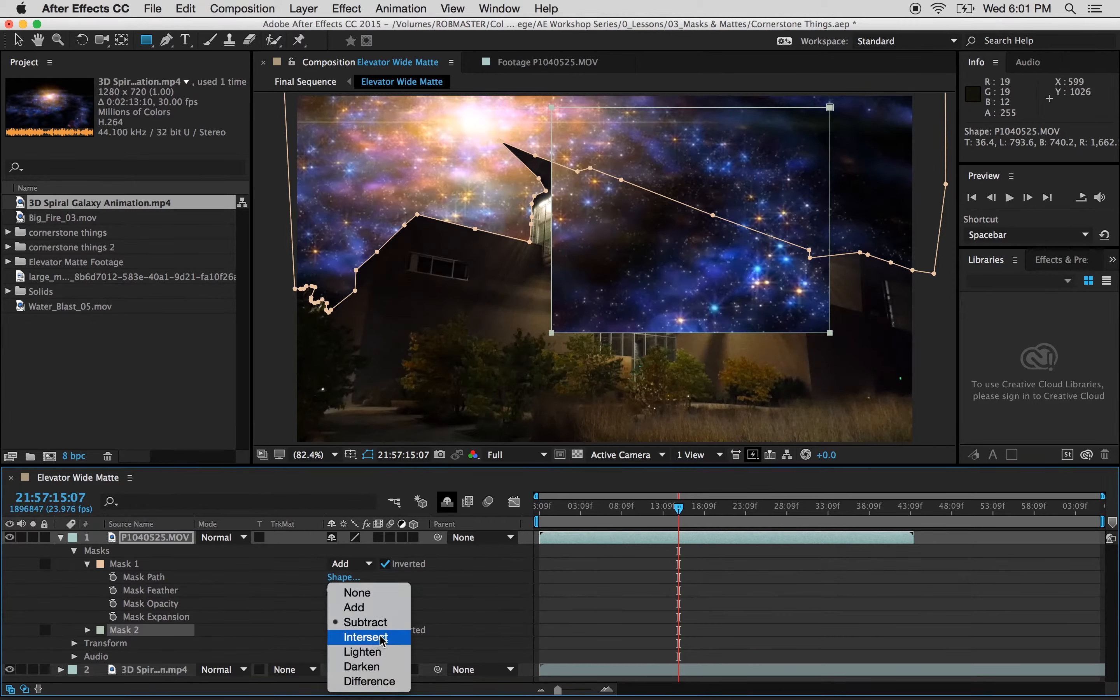
left_click(382, 638)
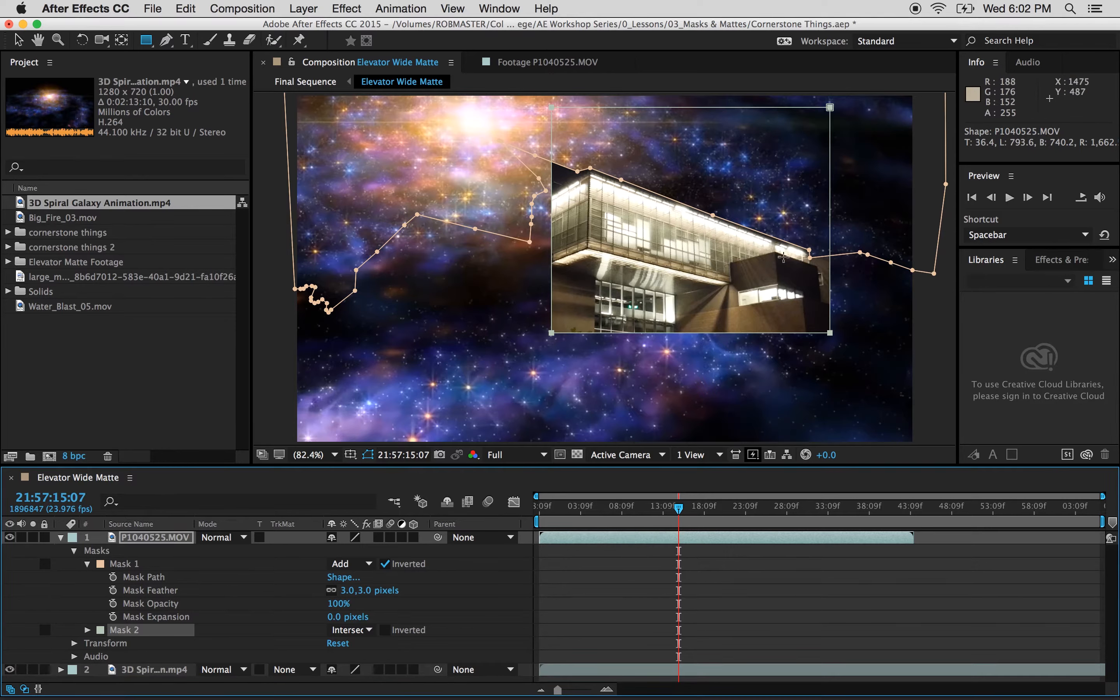
left_click(359, 630)
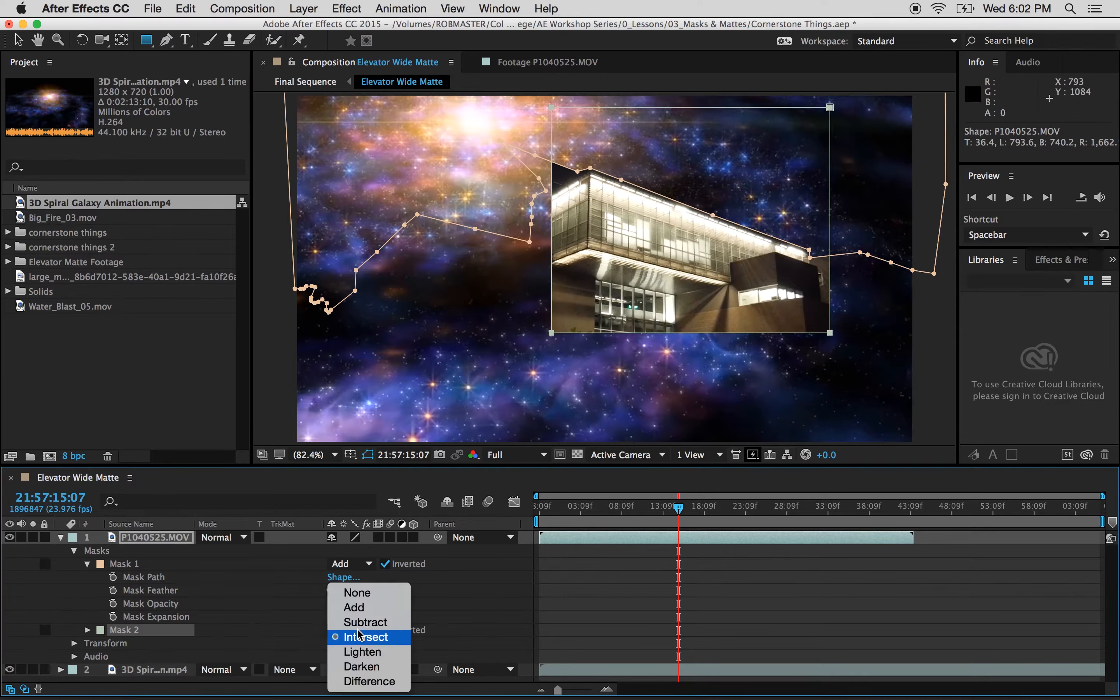
left_click(387, 681)
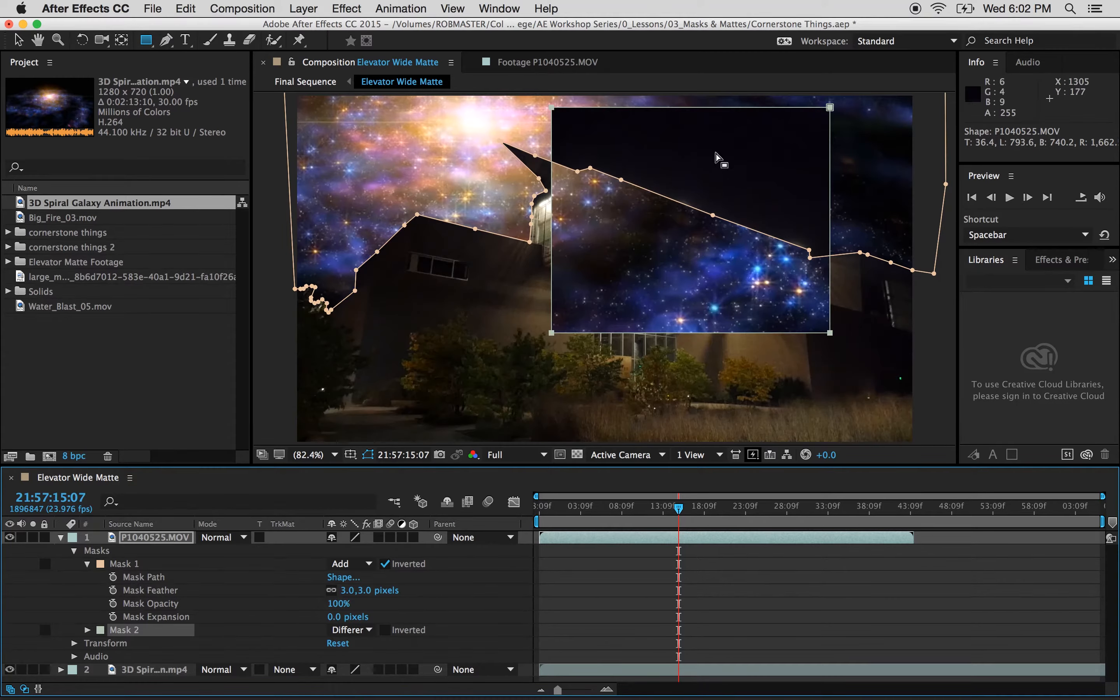
key("v")
key("super+z")
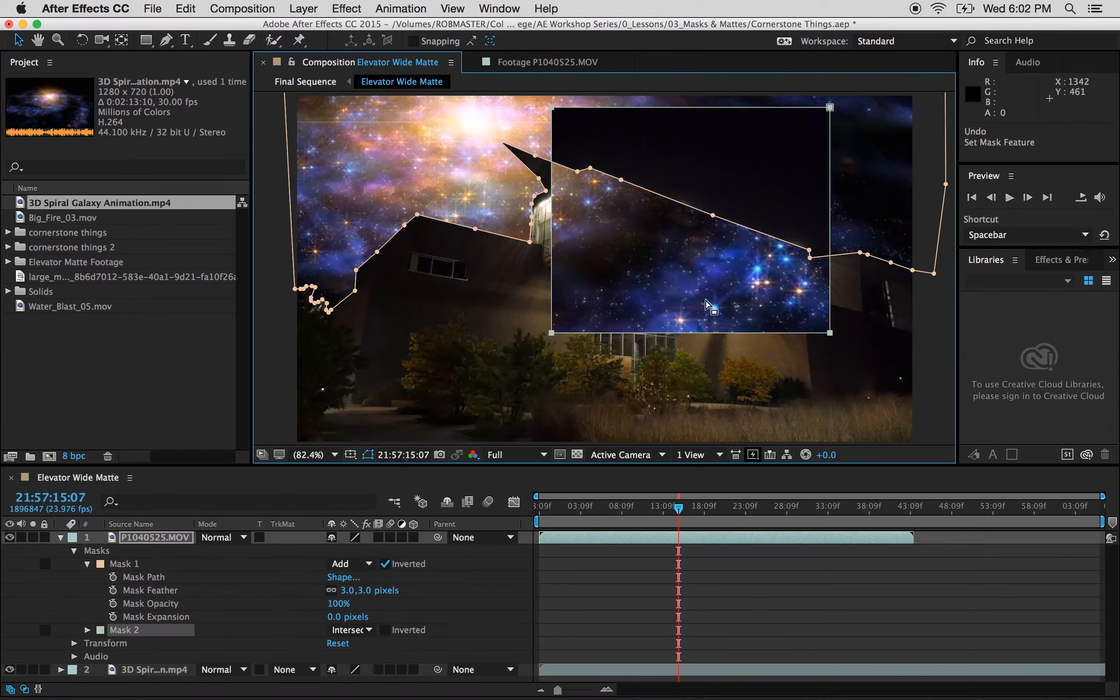
left_click(356, 629)
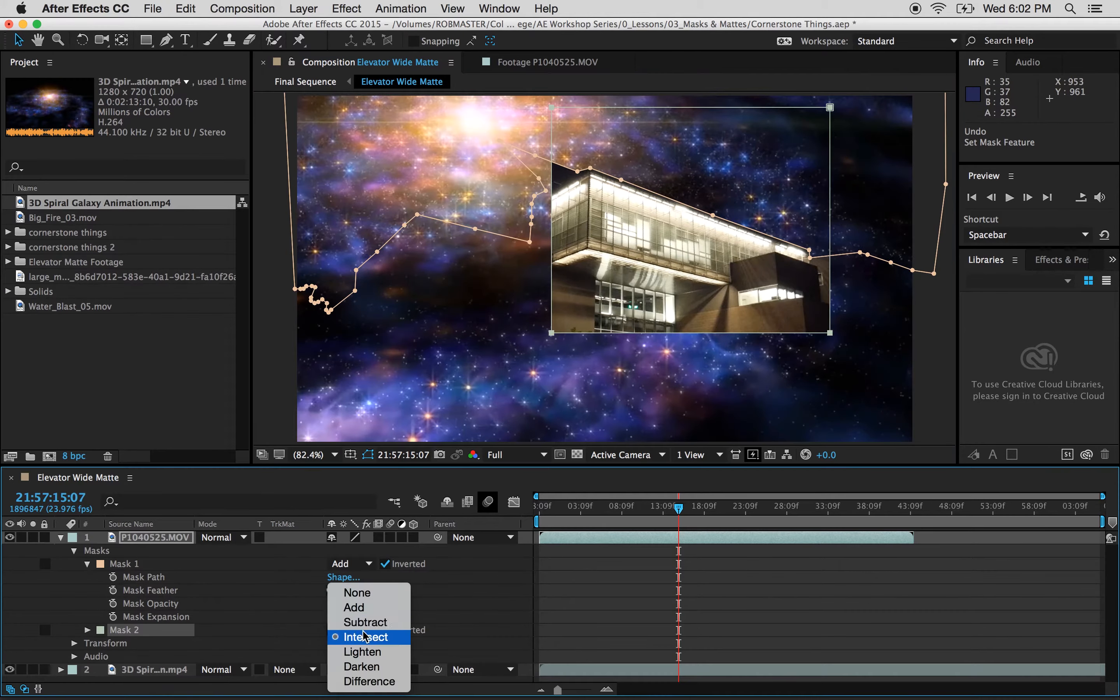
left_click(369, 681)
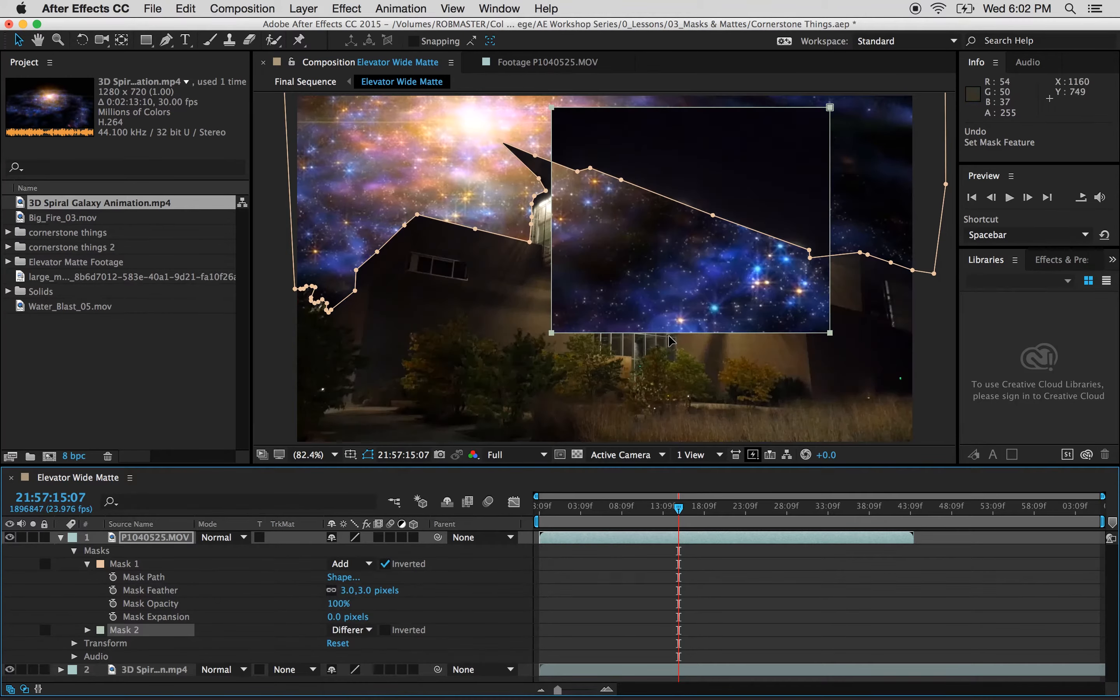
Step: Shift Mask 2 up and to the left, delete it and collapse the Masks group
left_click_drag(665, 350, 663, 309)
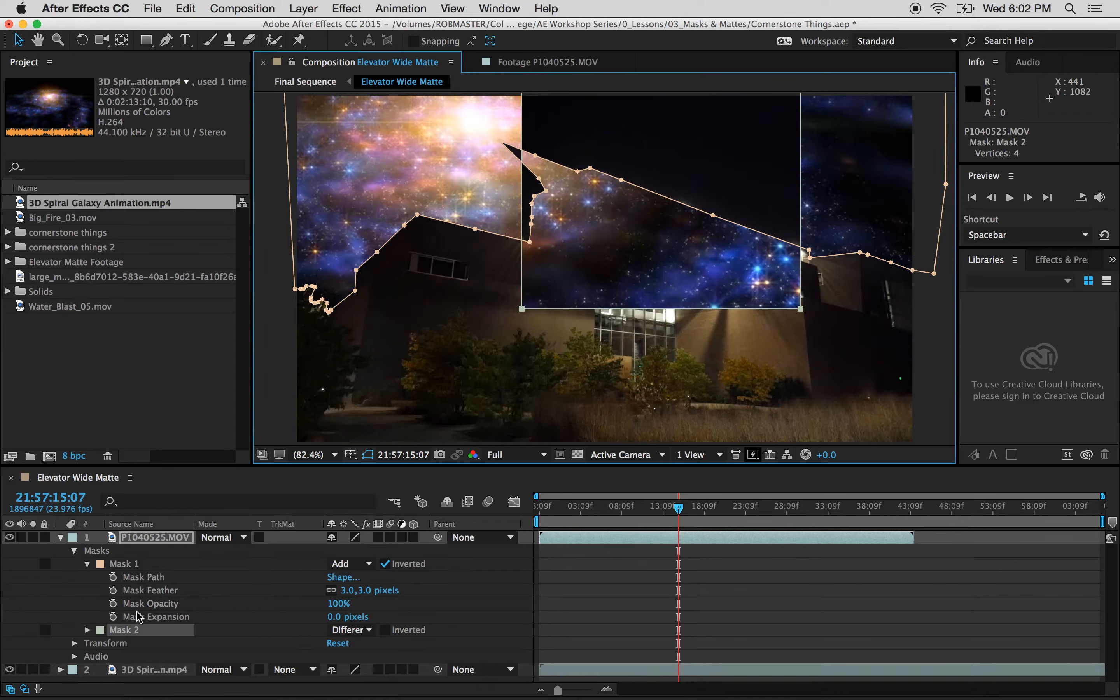
left_click(120, 631)
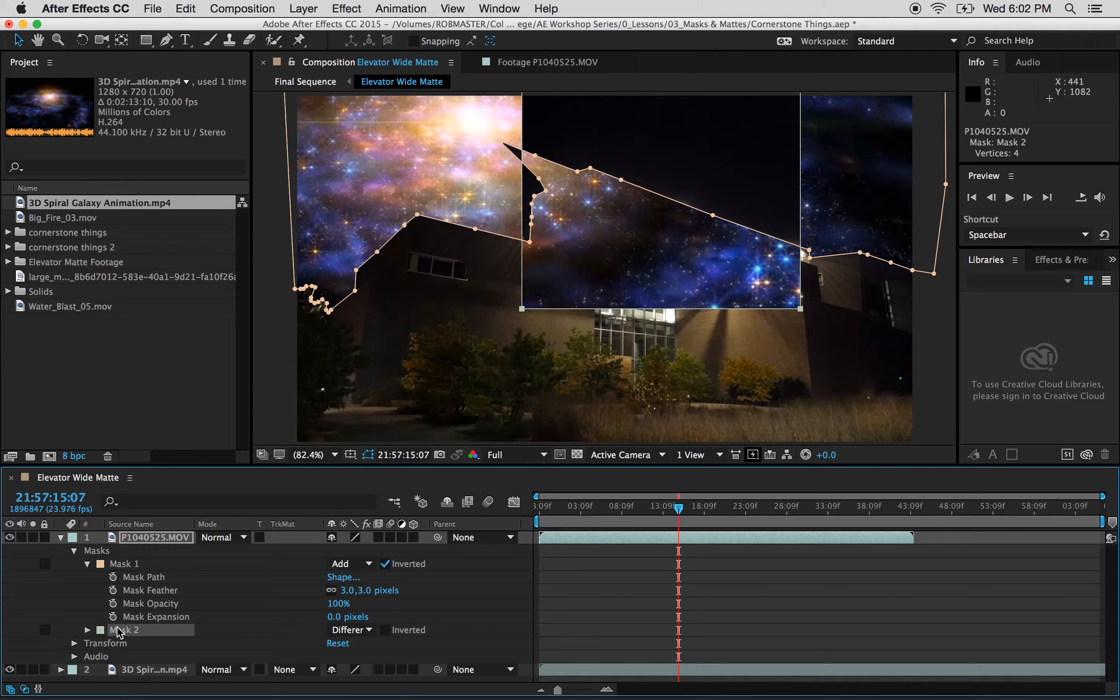
key("Delete")
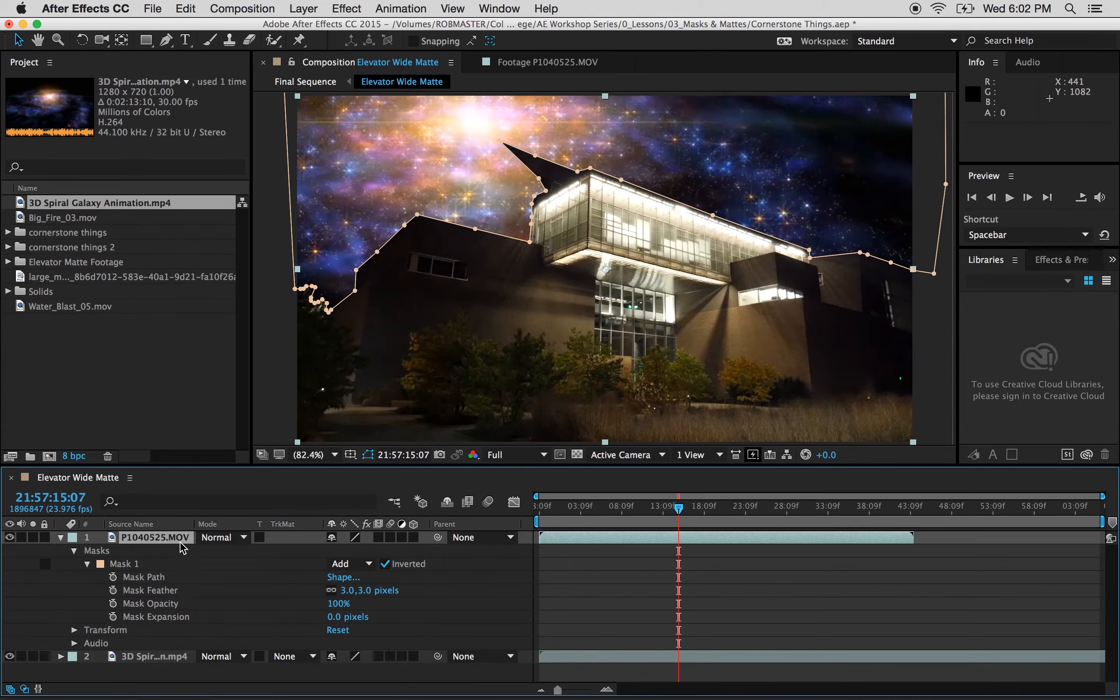
left_click(74, 551)
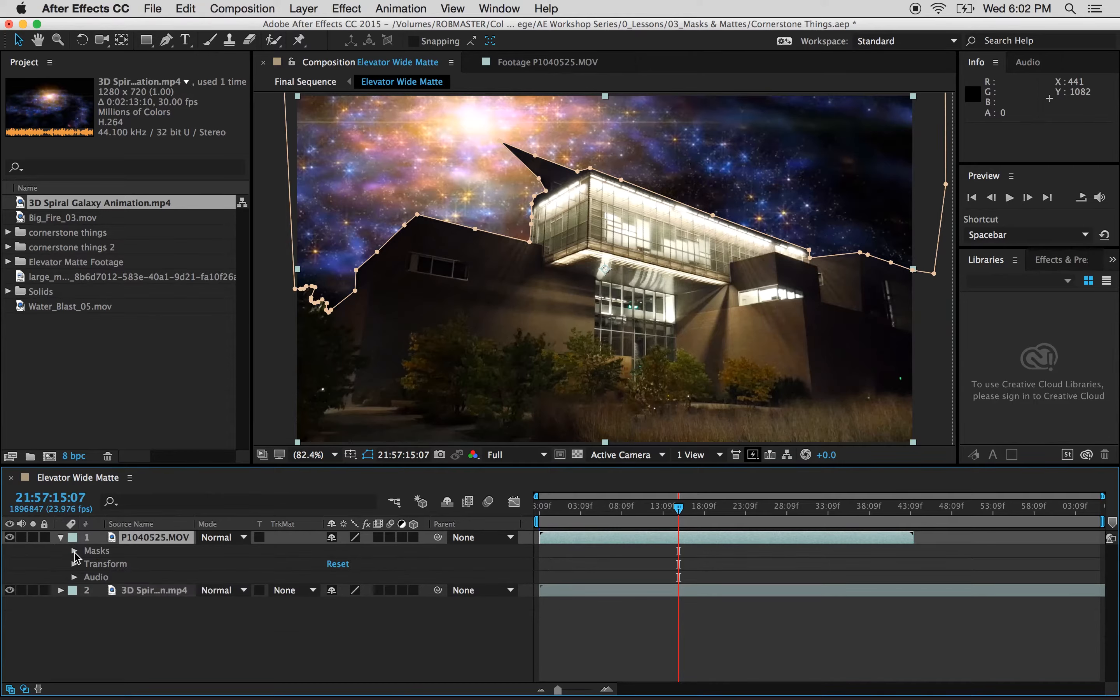
Step: Try Fast Blur with a Blurriness of 16 on the P1040525.MOV layer, reset it to 0 and remove the effect
left_click(1043, 262)
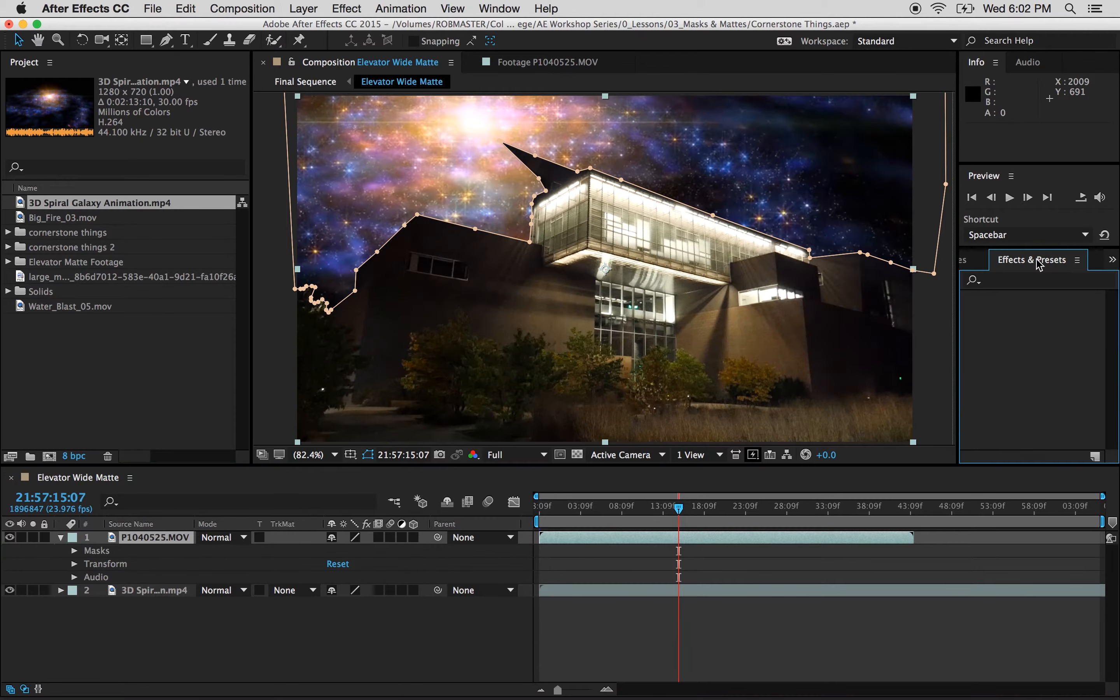
left_click(967, 337)
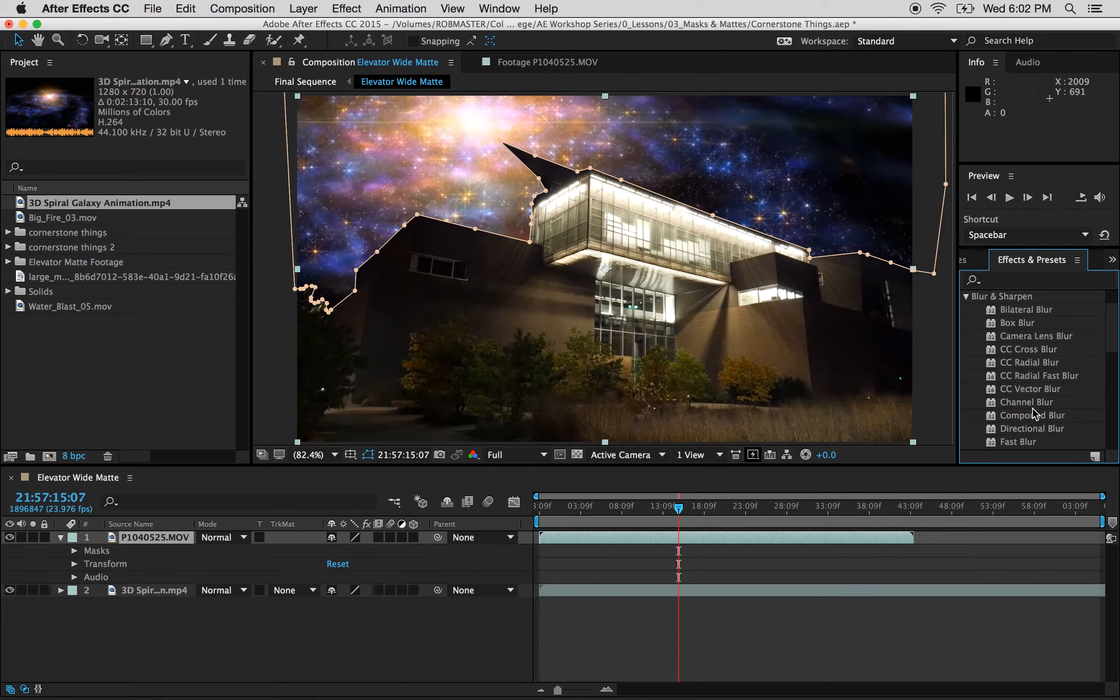
scroll(1033, 412, "down", 2)
left_click_drag(1029, 408, 162, 537)
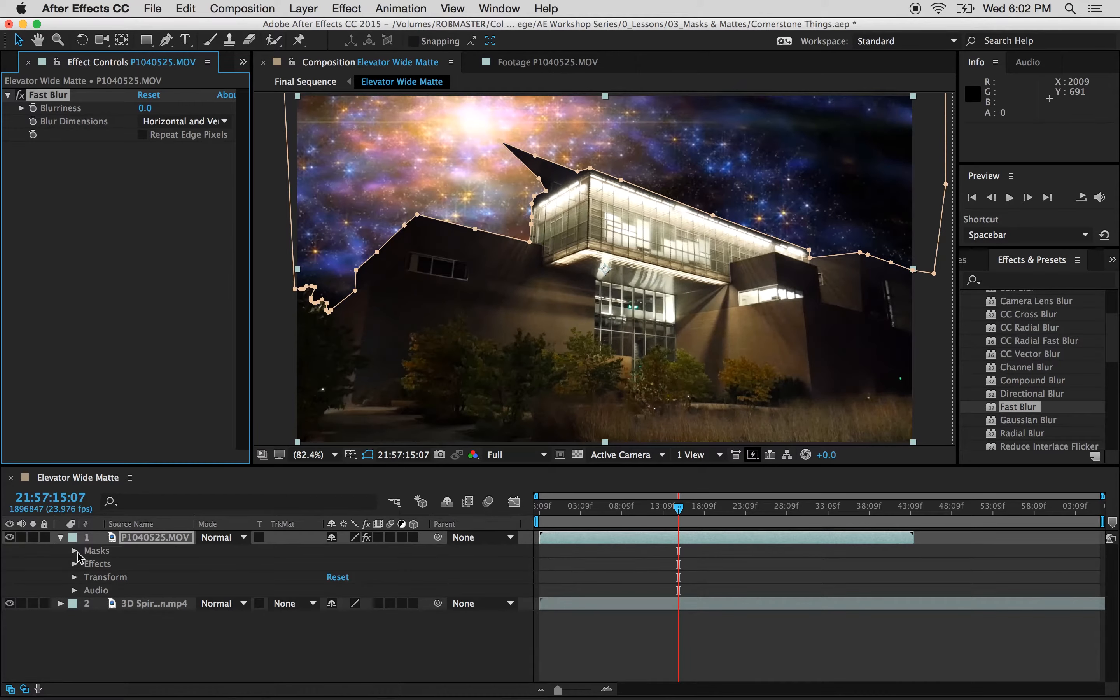
left_click_drag(144, 108, 174, 123)
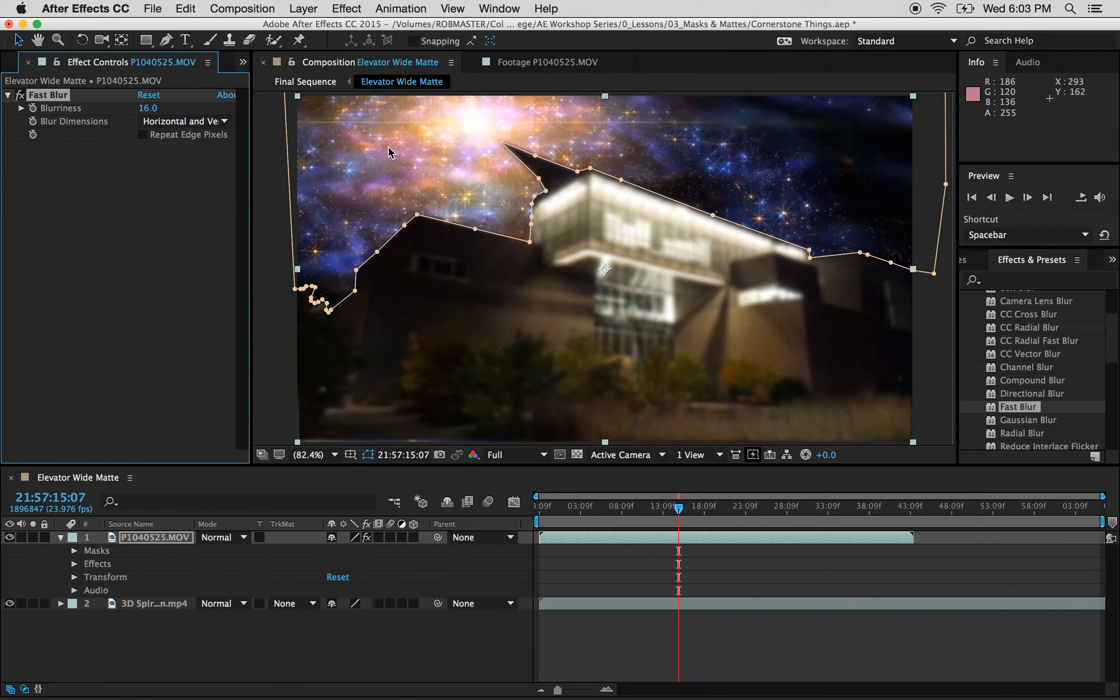
left_click_drag(147, 108, 126, 108)
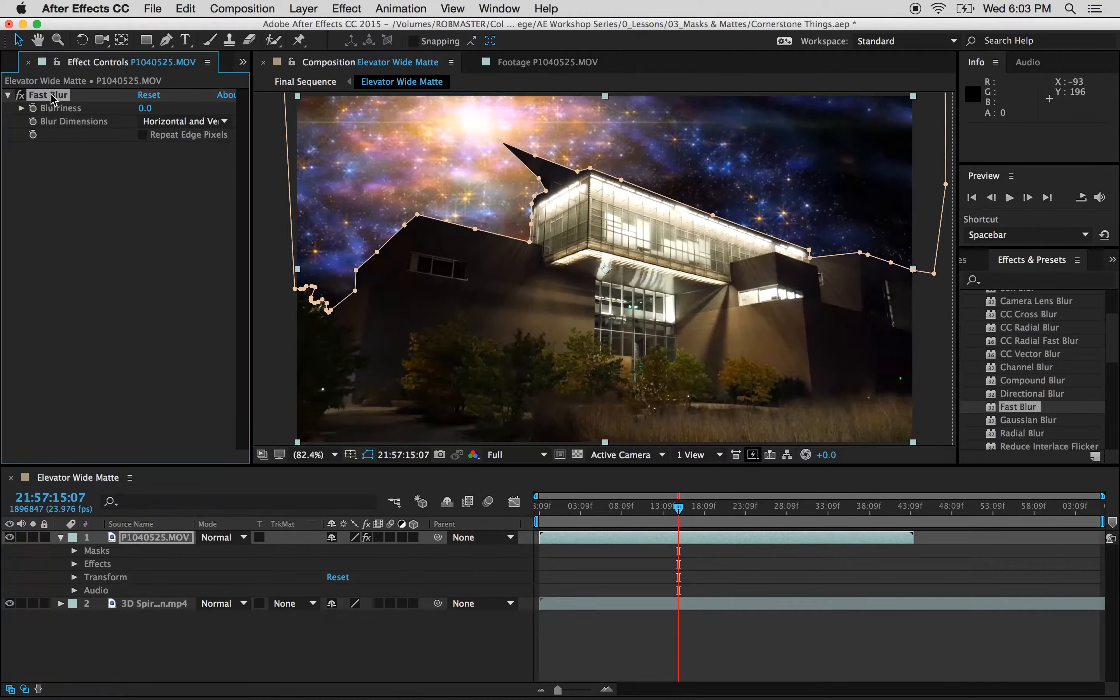
key("Delete")
Step: Try Fast Blur on the galaxy animation layer, remove the effect and deselect the layer
left_click_drag(1020, 406, 143, 591)
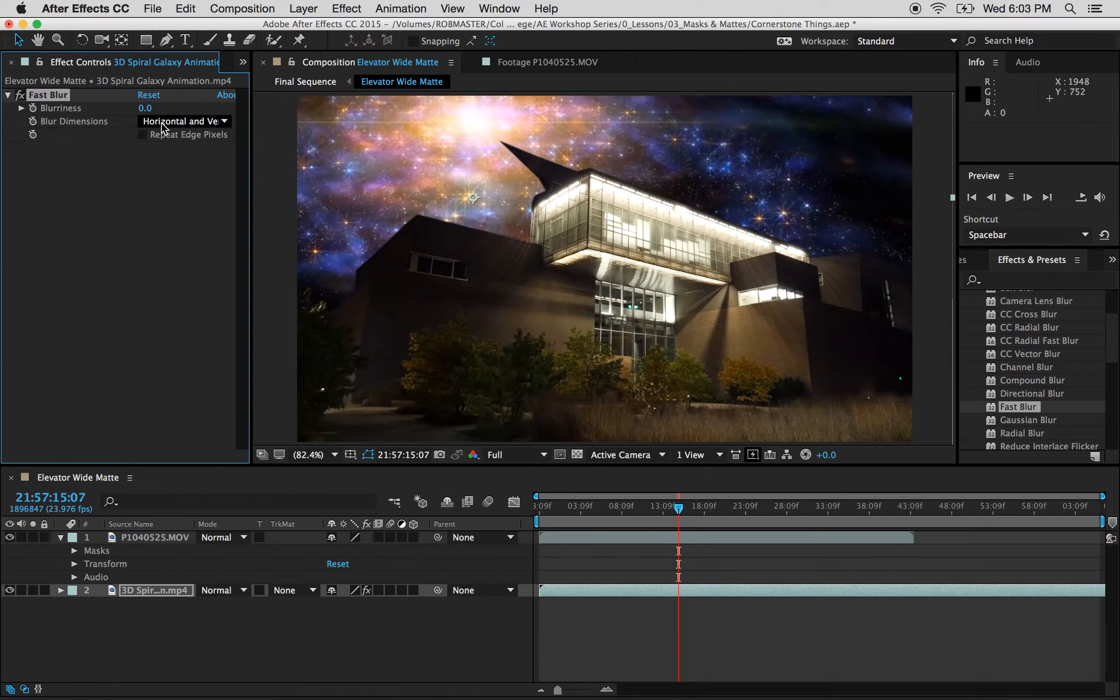
left_click_drag(146, 107, 5, 95)
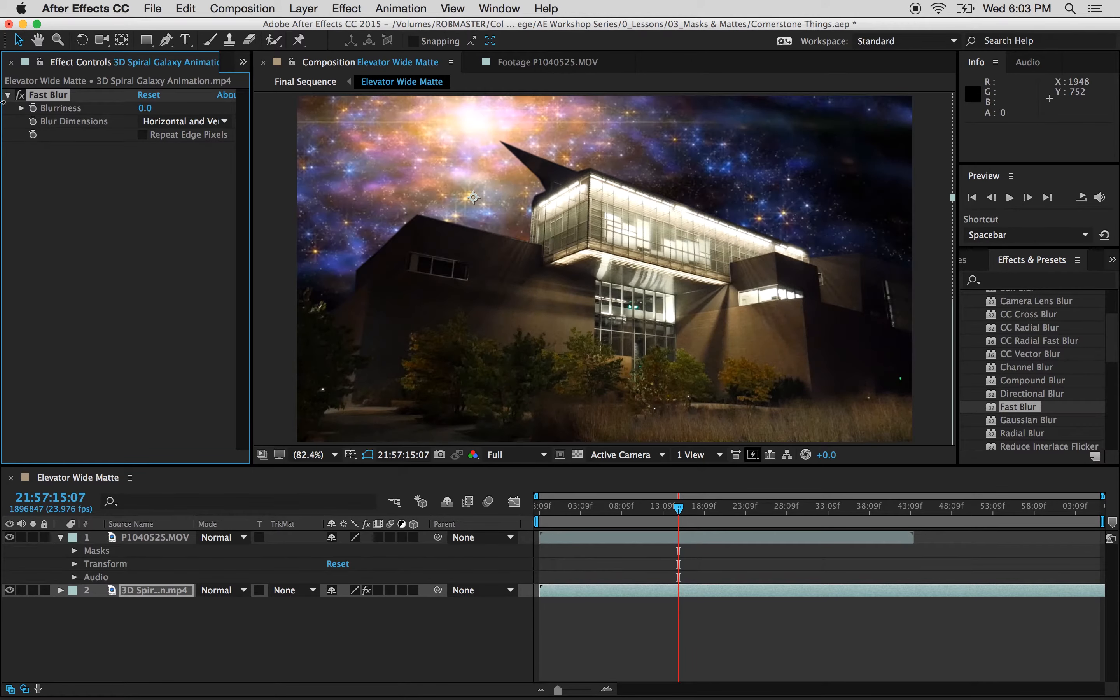
key("Delete")
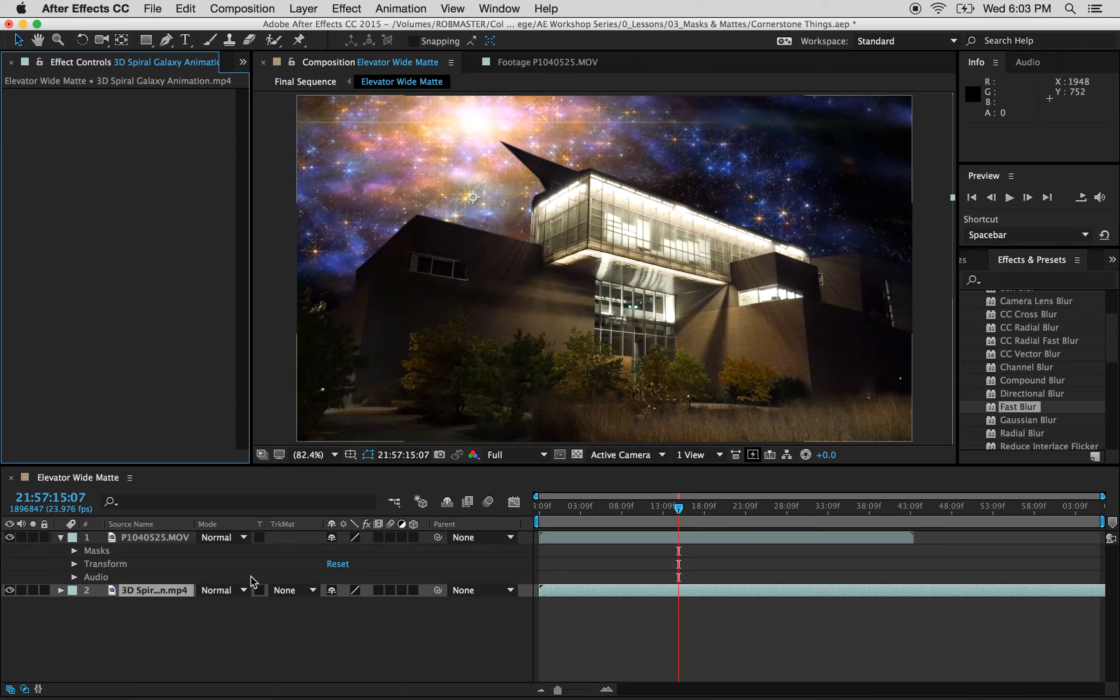
left_click(222, 623)
Step: Expand Mask 1's properties on P1040525.MOV and apply the Scribble effect to that layer
left_click(157, 539)
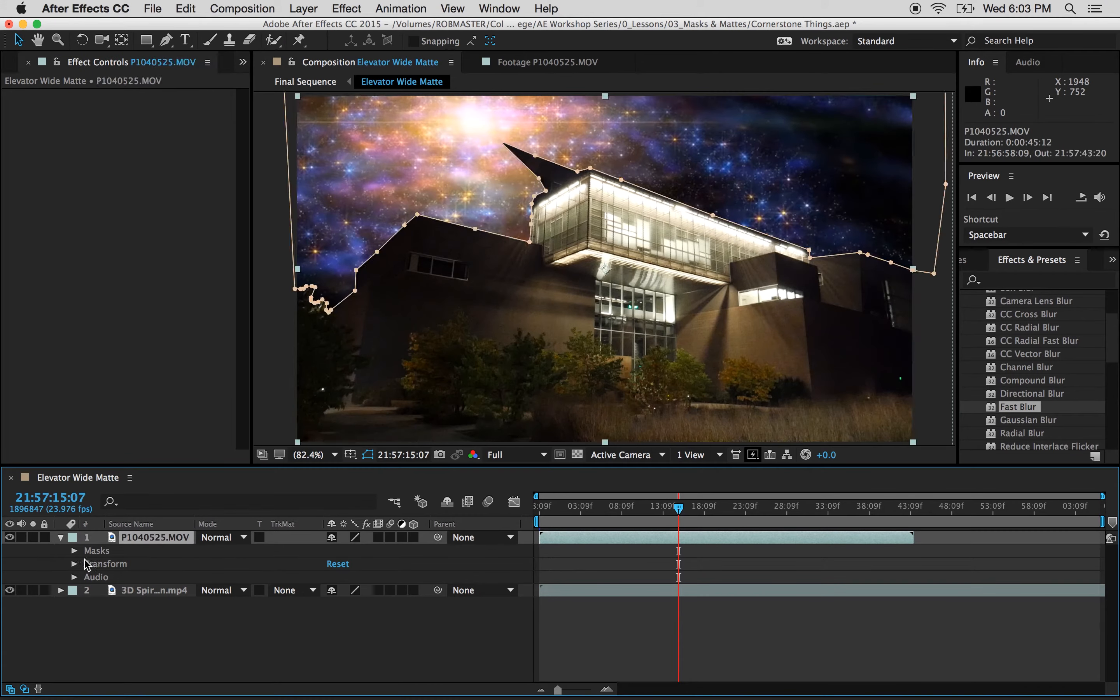
left_click(74, 550)
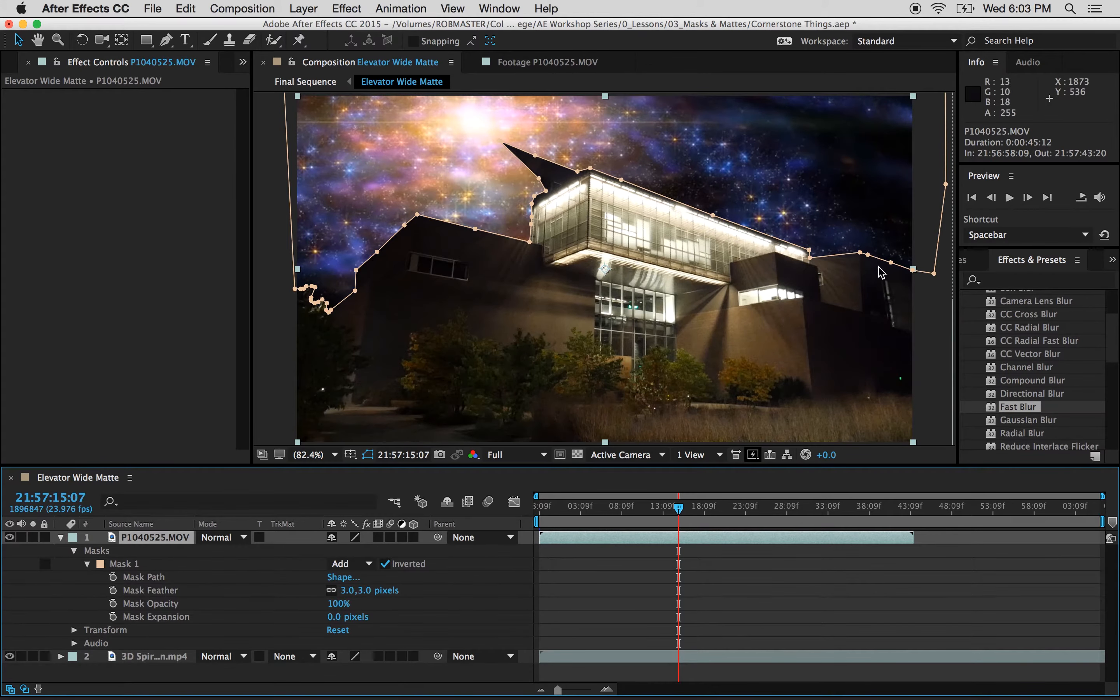
left_click(1023, 280)
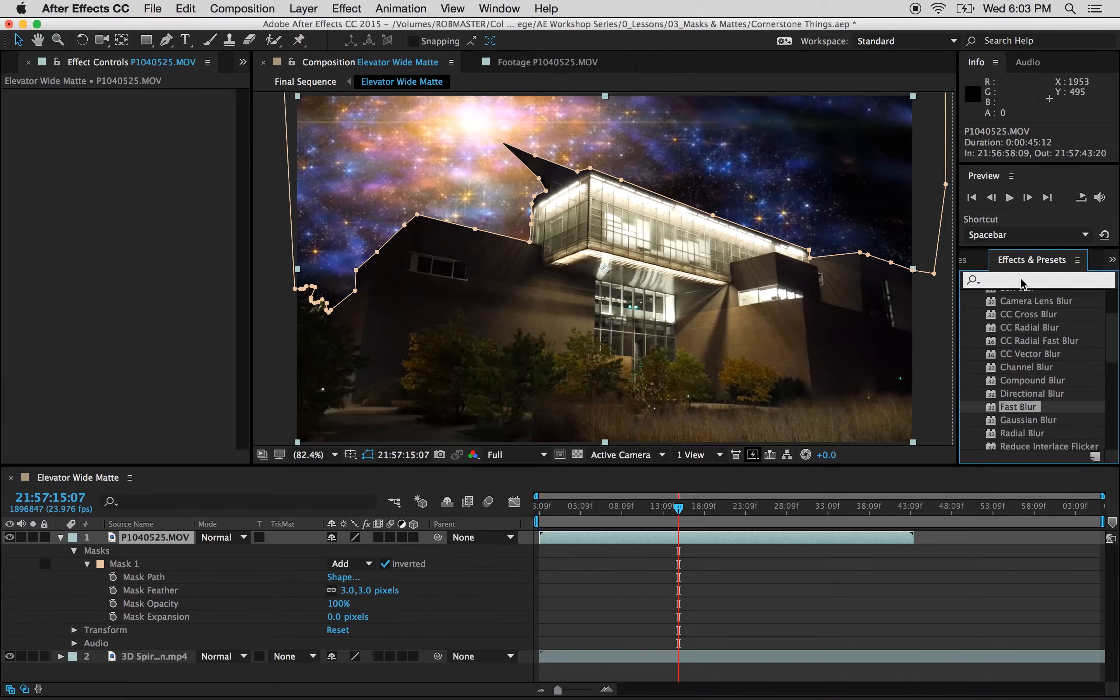
type("scribble")
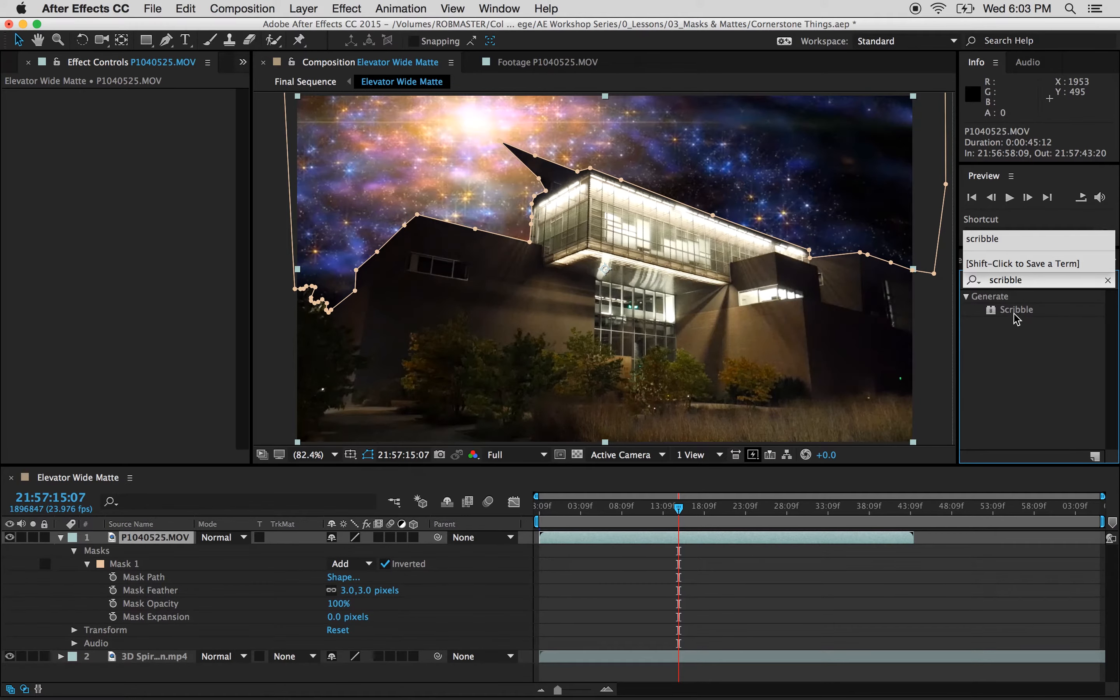
mouse_move(1017, 318)
left_mouse_down()
mouse_move(416, 509)
mouse_move(150, 545)
left_mouse_up()
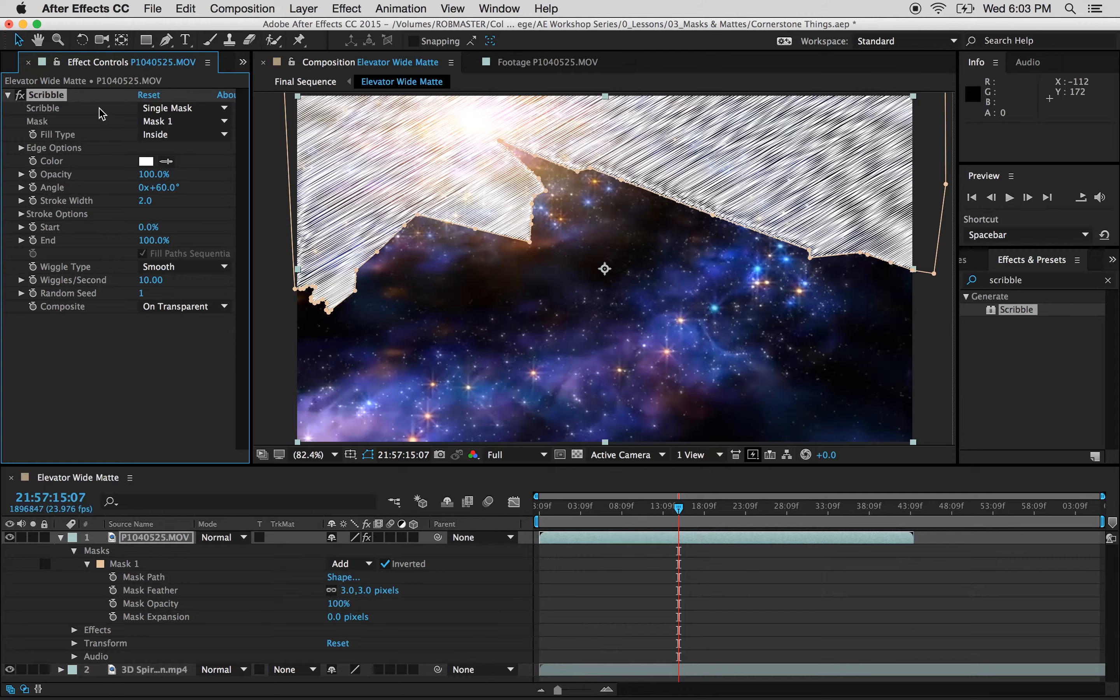
Step: Try Scribble's Centered Edge fill type on Mask 1 and set the fill type to Inside Edge
left_click(171, 109)
left_click(130, 110)
left_click(180, 122)
left_click(209, 124)
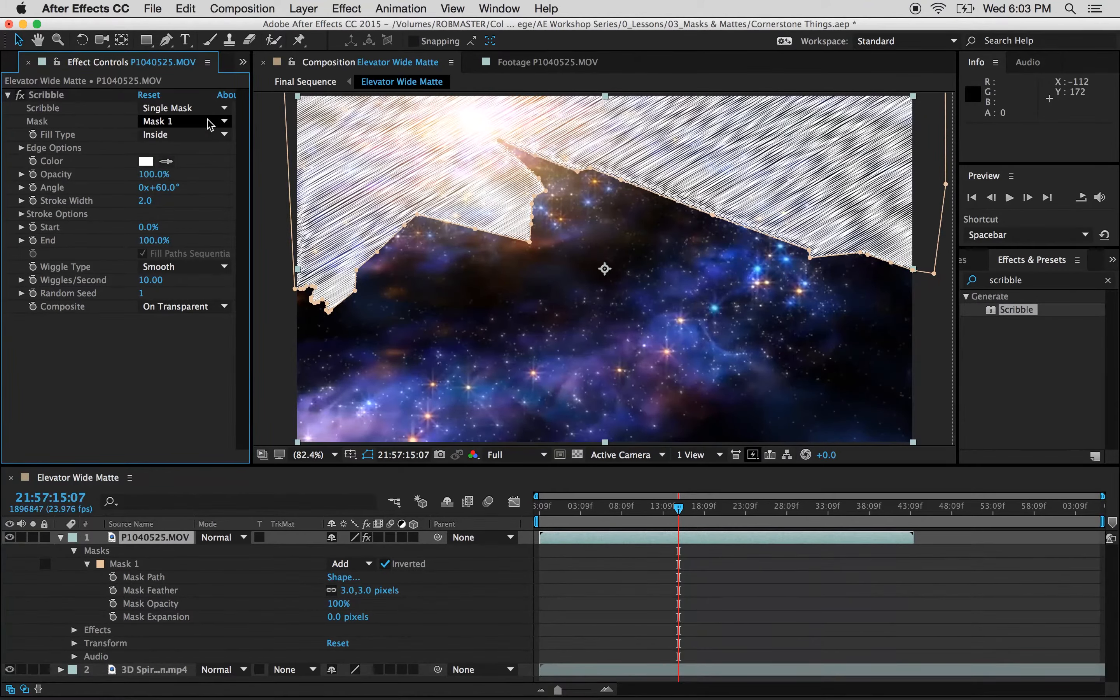
left_click(153, 135)
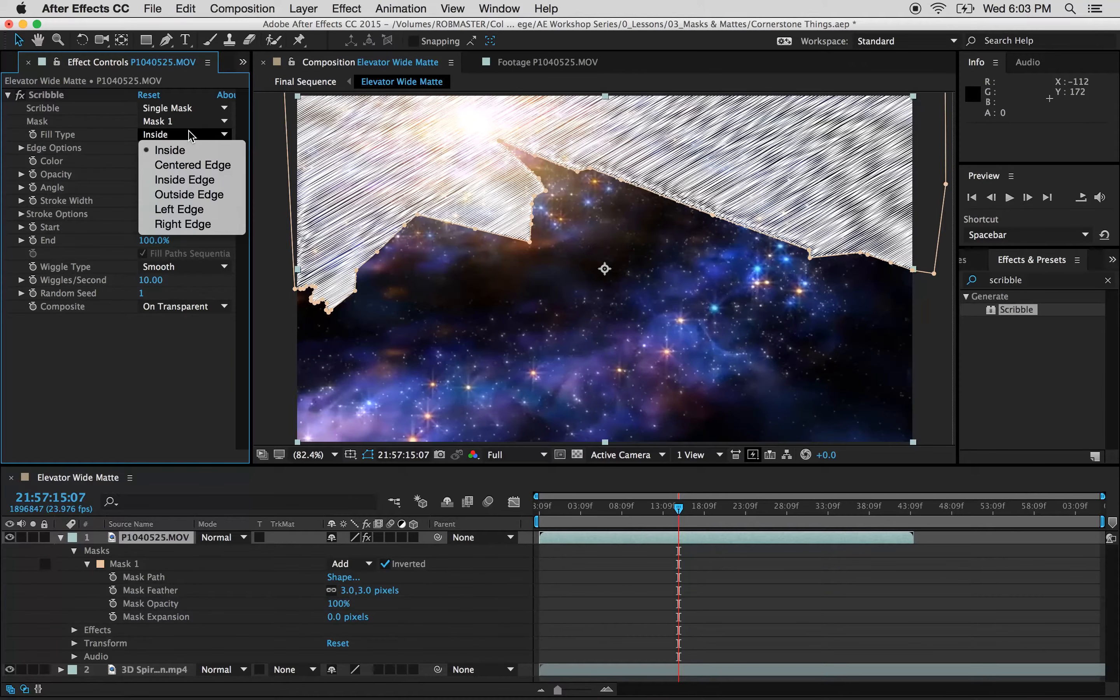
left_click(208, 166)
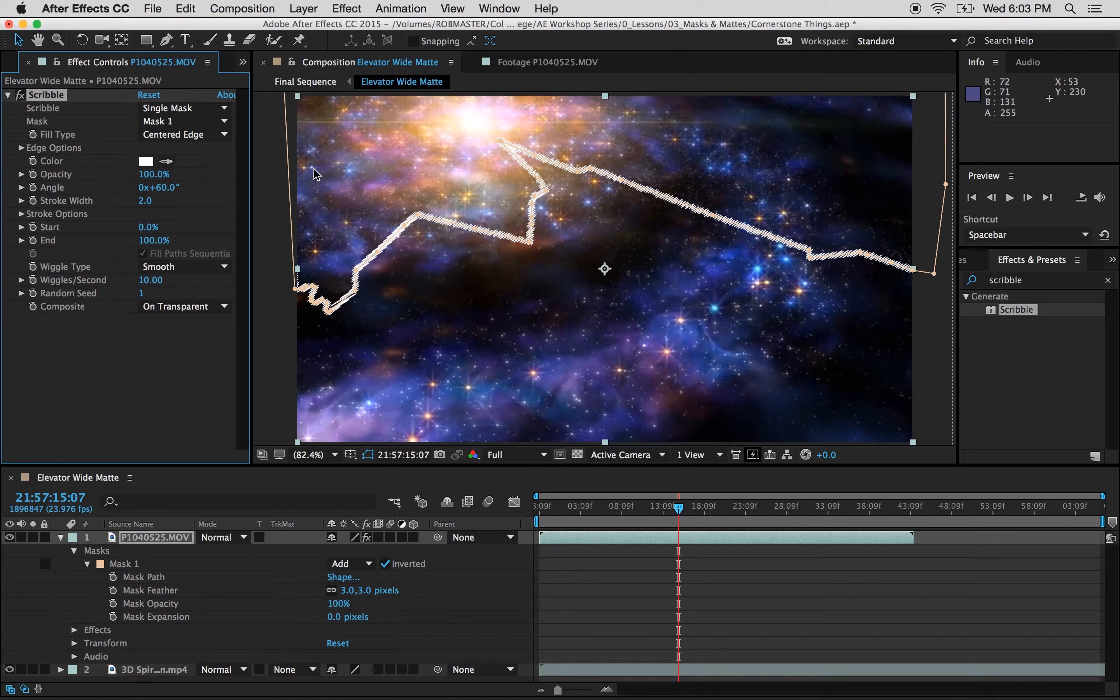
left_click(204, 134)
left_click(202, 186)
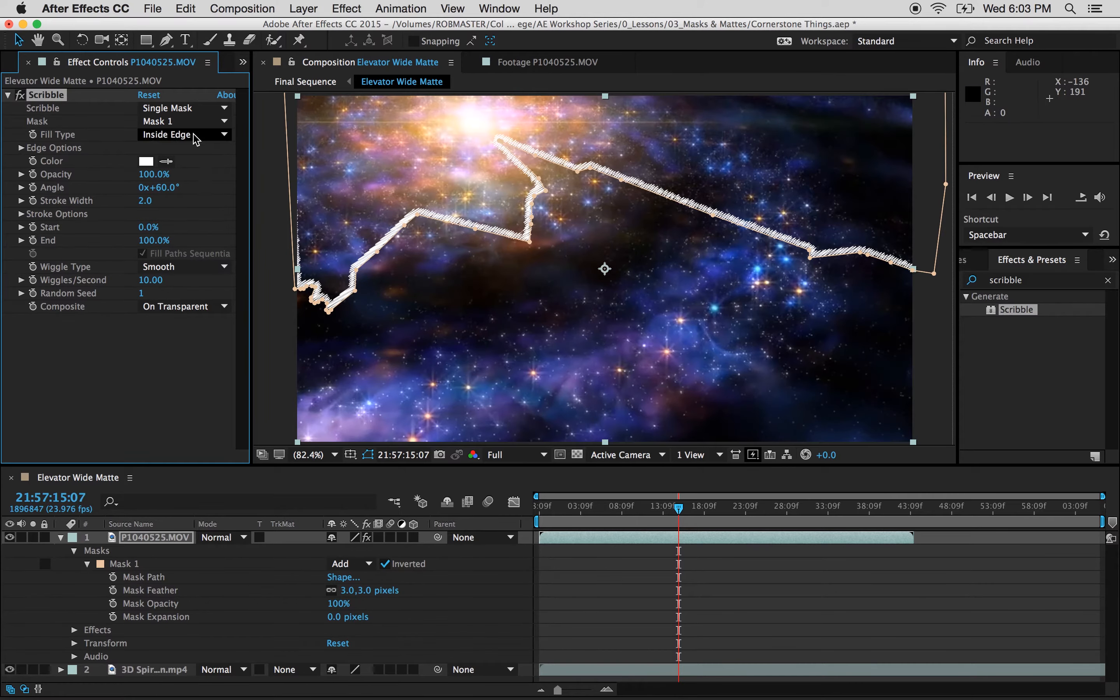
Step: Try Scribble's Outside Edge, Left Edge and Right Edge fill types, and set the fill type to Centered Edge
left_click(194, 136)
left_click(190, 195)
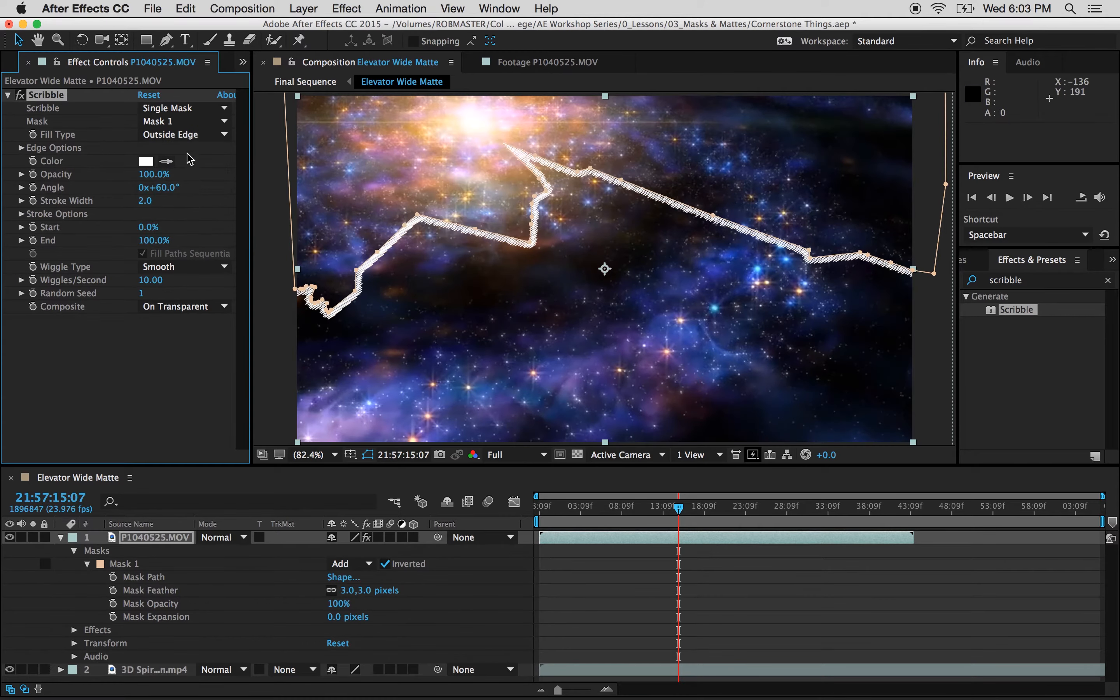
left_click(189, 135)
left_click(190, 212)
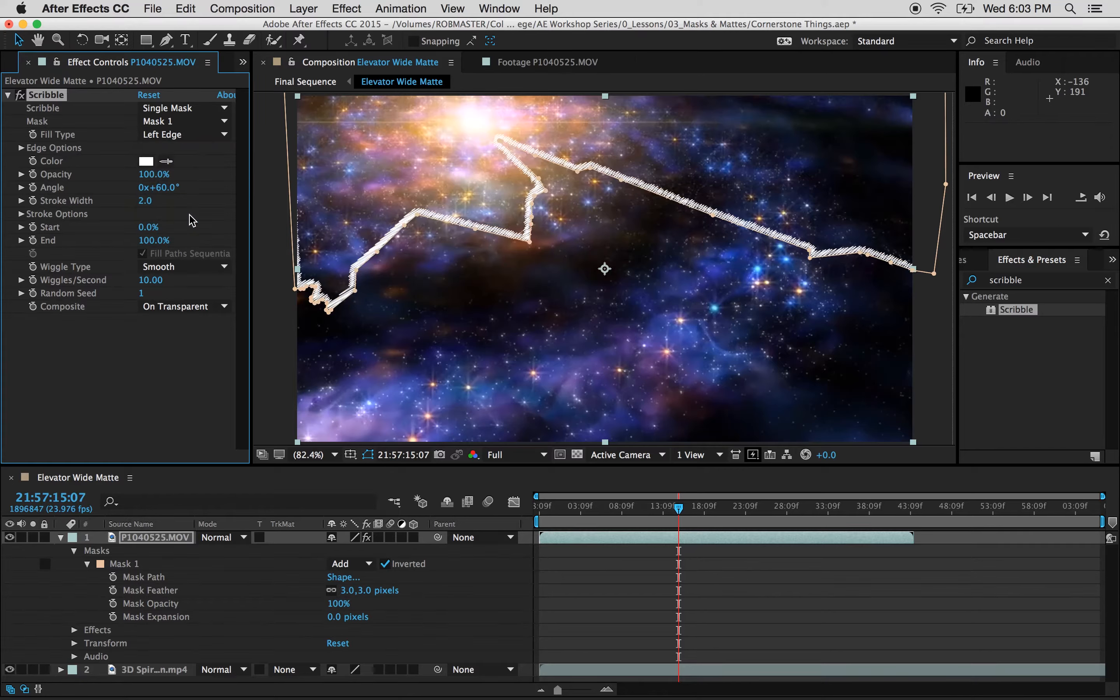
left_click(192, 134)
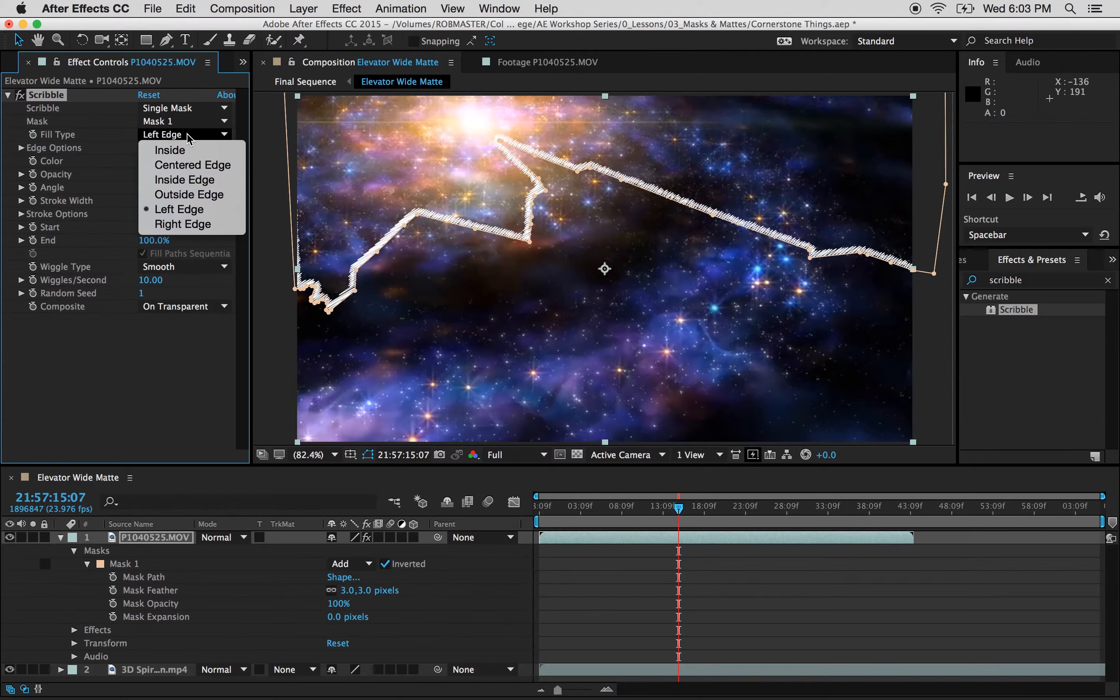
left_click(180, 224)
left_click(195, 135)
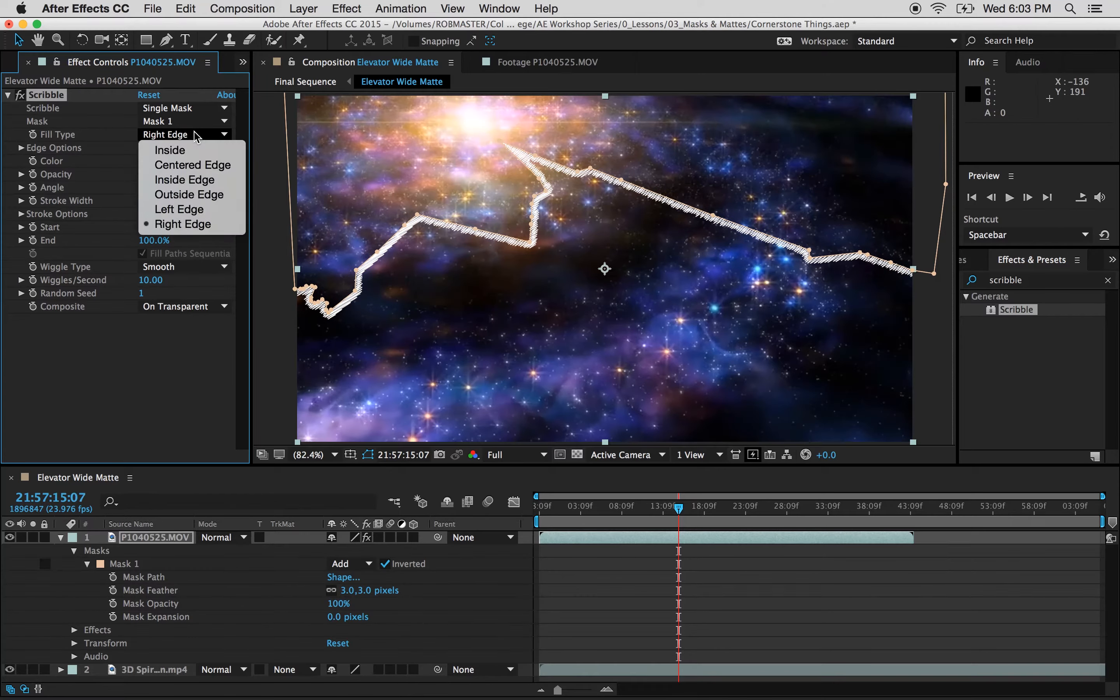
left_click(192, 165)
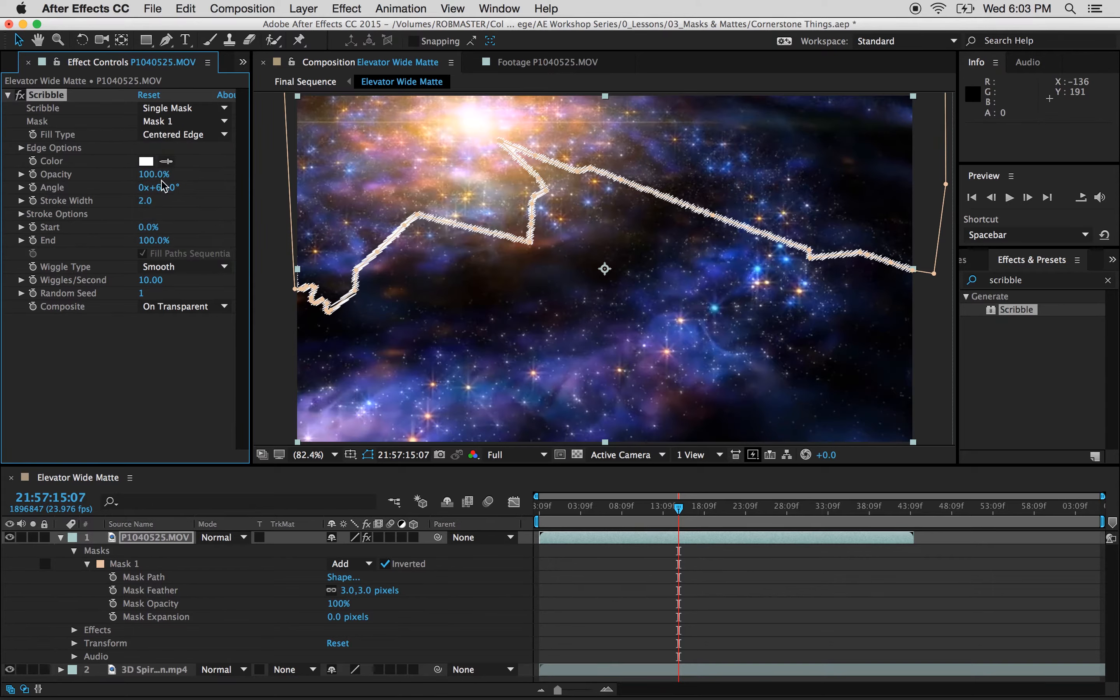
Step: Set the Scribble color to red, its angle to 271° and its stroke width to 1.8
left_click(146, 162)
left_click_drag(487, 282, 598, 163)
left_click(745, 170)
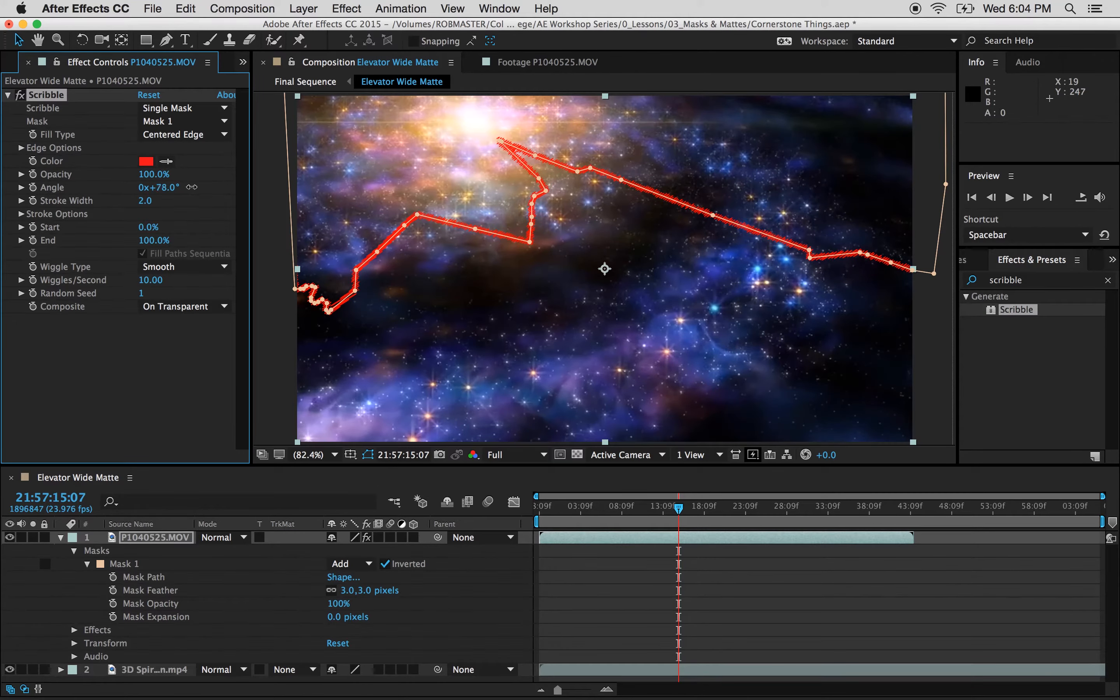
left_click_drag(192, 187, 280, 187)
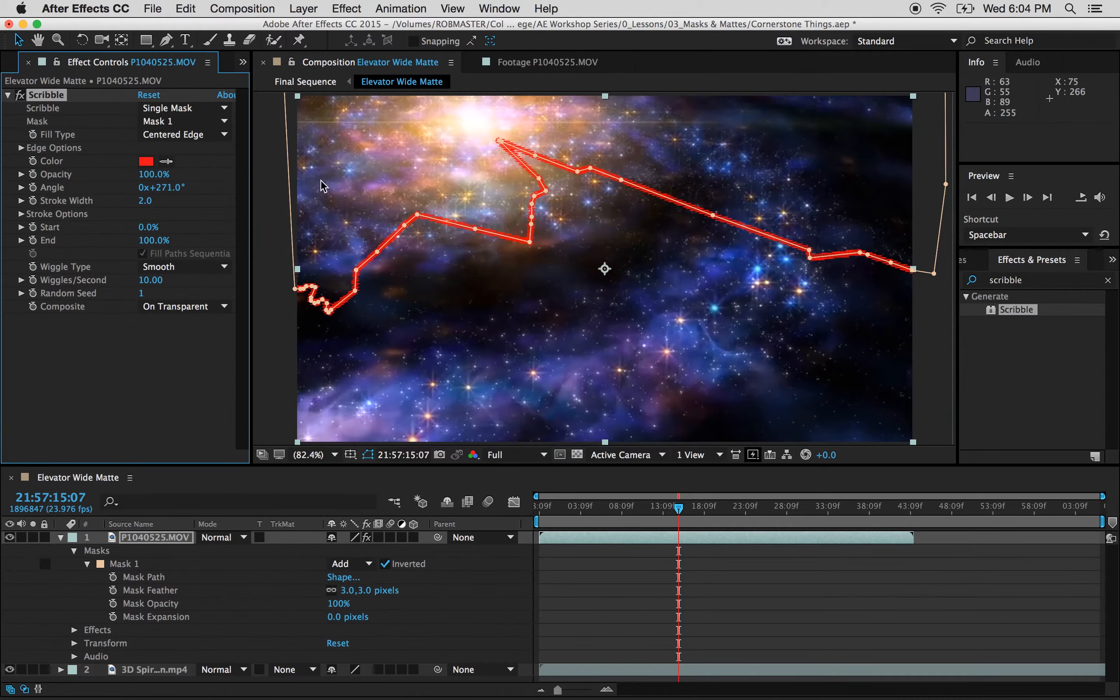
mouse_move(187, 201)
left_mouse_down()
mouse_move(232, 200)
mouse_move(82, 207)
mouse_move(91, 211)
left_mouse_up()
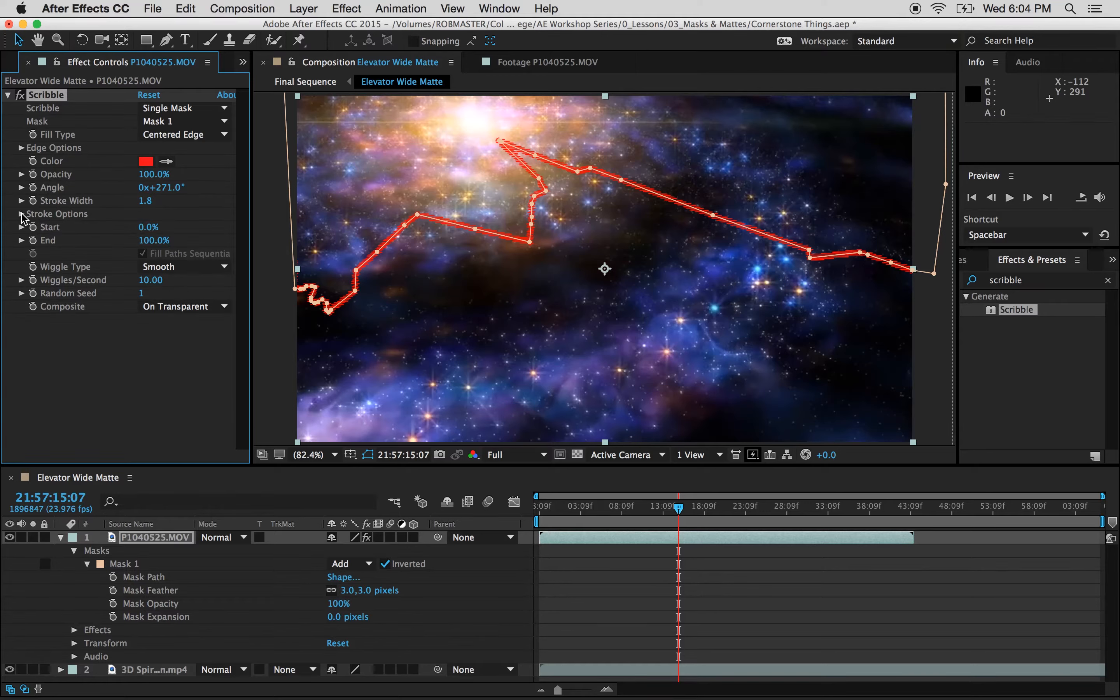
Step: Set Scribble's Curviness to 99%, Curviness Variation 58%, Spacing 10.4, Spacing Variation 19.9, Path Overlap 5.0 and Path Overlap Variation 23.0
left_click(21, 215)
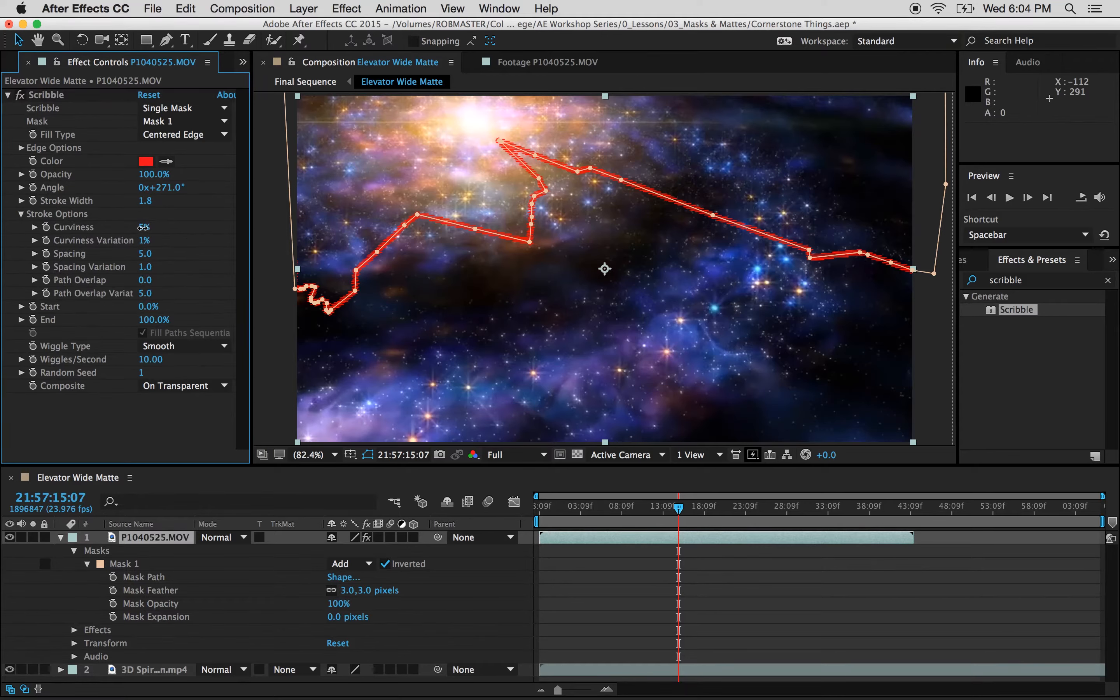
left_click_drag(143, 227, 231, 229)
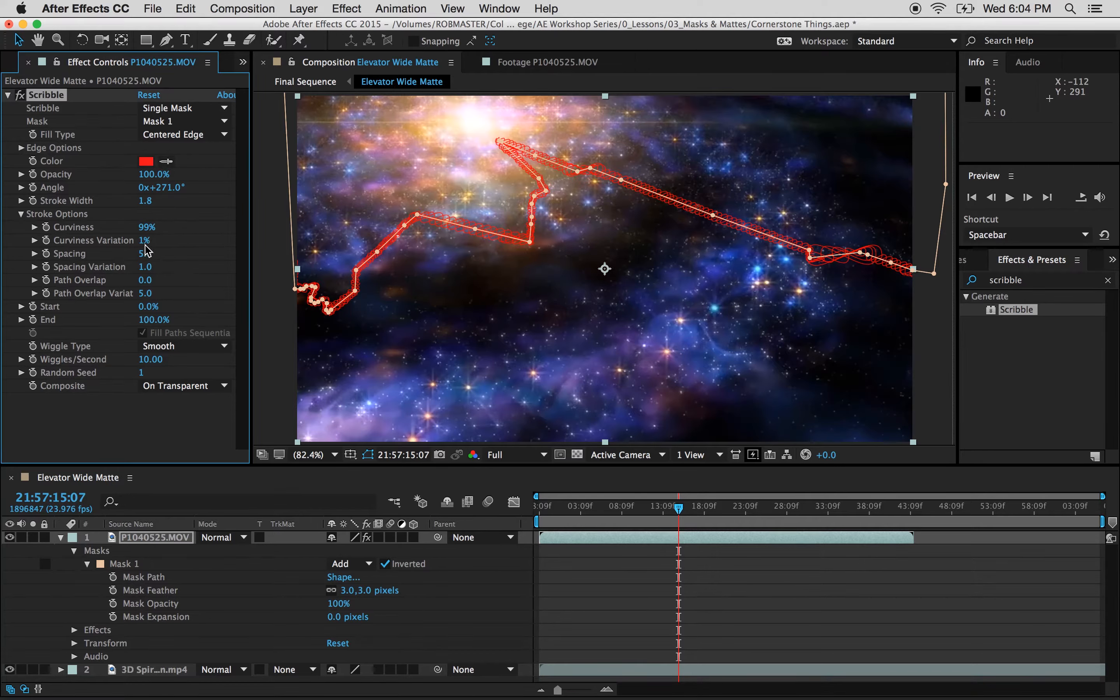
mouse_move(146, 241)
left_mouse_down()
mouse_move(190, 240)
mouse_move(160, 253)
mouse_move(218, 270)
mouse_move(299, 270)
left_mouse_up()
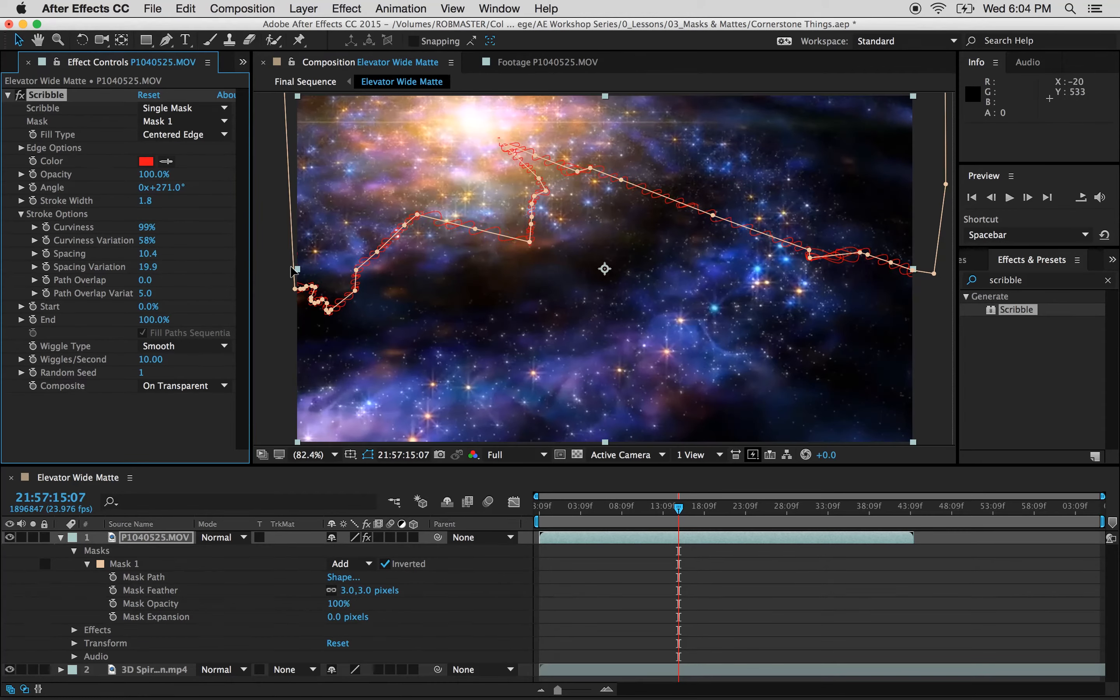
mouse_move(144, 280)
left_mouse_down()
mouse_move(218, 280)
mouse_move(142, 272)
left_mouse_up()
mouse_move(145, 294)
left_mouse_down()
mouse_move(192, 304)
mouse_move(141, 303)
mouse_move(244, 300)
mouse_move(144, 297)
left_mouse_up()
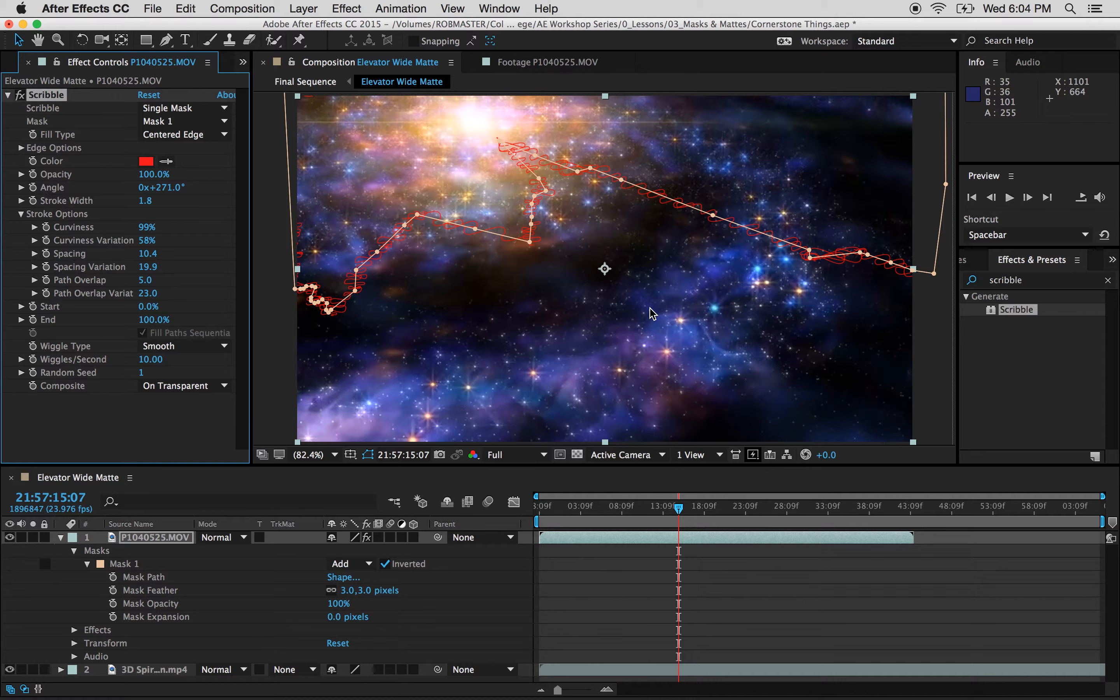
Step: Try Scribble's Reveal Original Image compositing, set Composite to On Original Image and hide the mask path overlay
left_click(156, 388)
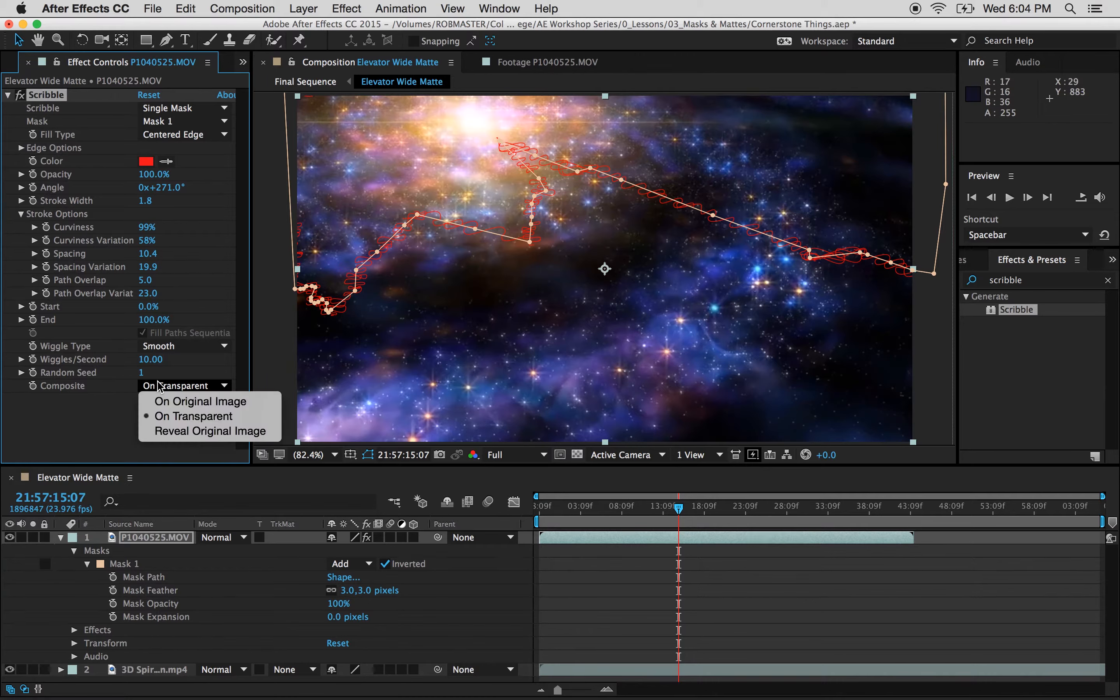
left_click(205, 402)
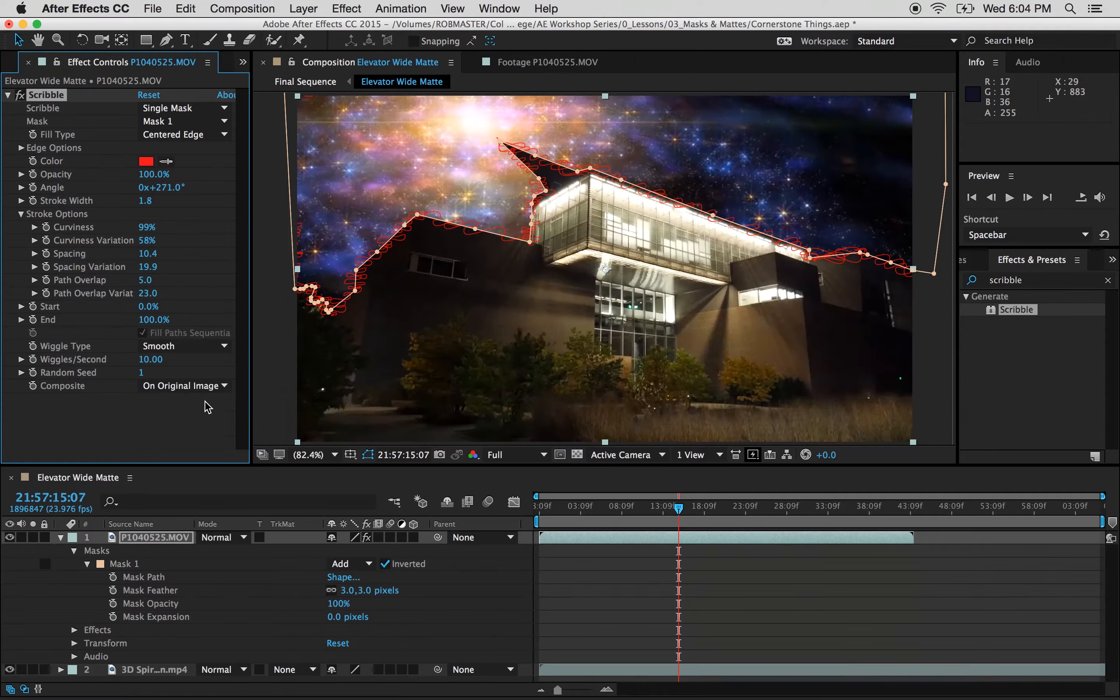
left_click(200, 386)
left_click(209, 430)
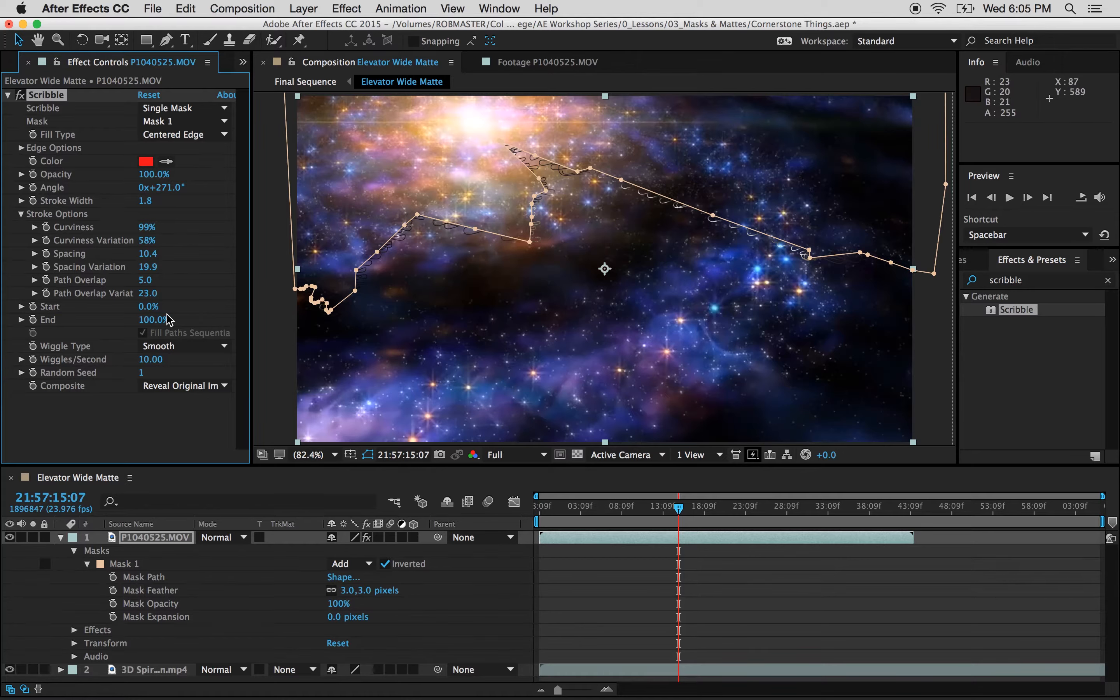
left_click(186, 386)
left_click(194, 402)
left_click(368, 455)
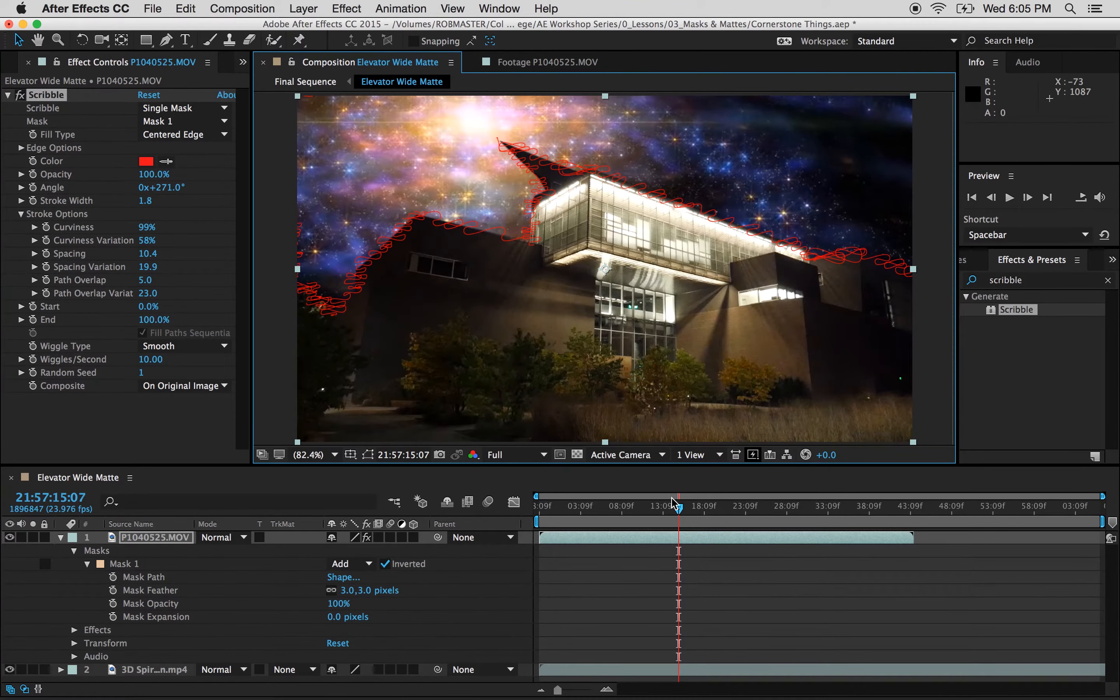
Step: Keyframe Scribble's Start at 100% at time 21:56:58:09, the beginning of the layer
left_click_drag(679, 509, 484, 494)
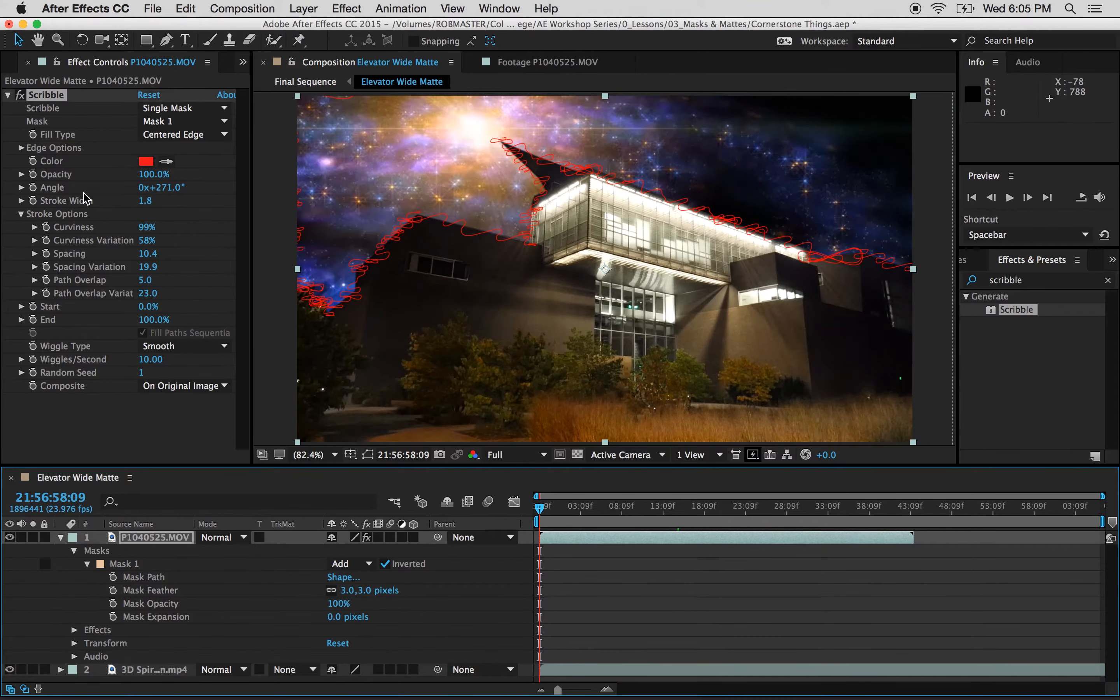
left_click(139, 307)
left_click_drag(92, 303, 183, 293)
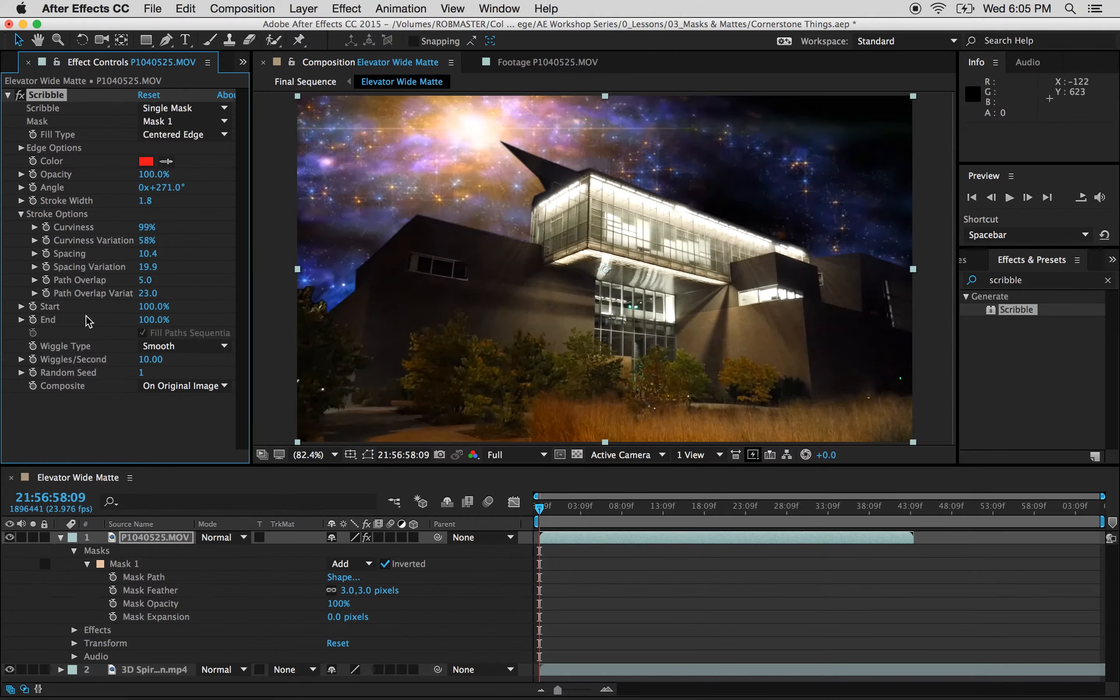
left_click(33, 306)
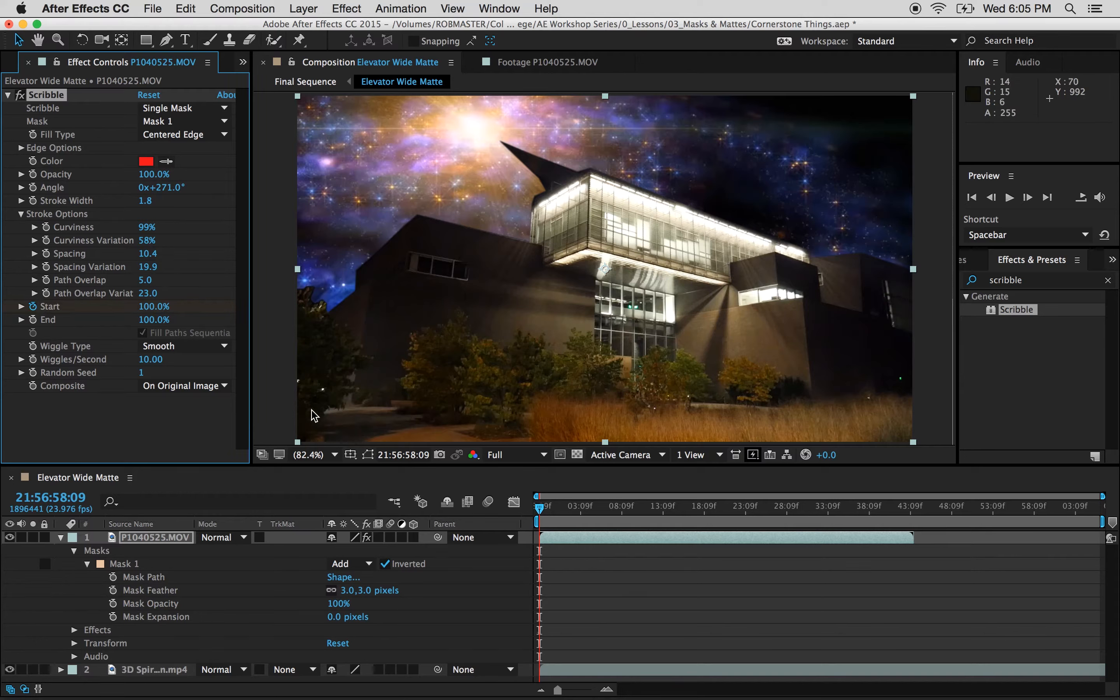
Step: Add a Scribble Start keyframe of 0% at time 21:57:32:08
left_click_drag(540, 510, 821, 537)
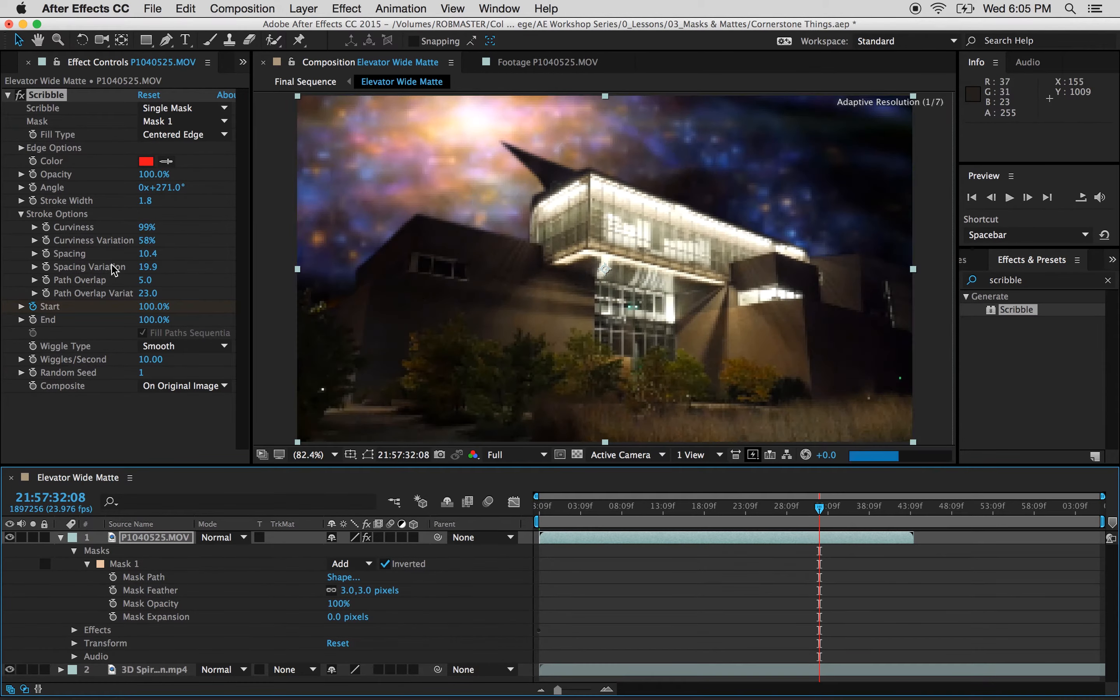
left_click(152, 306)
type("0")
key("Return")
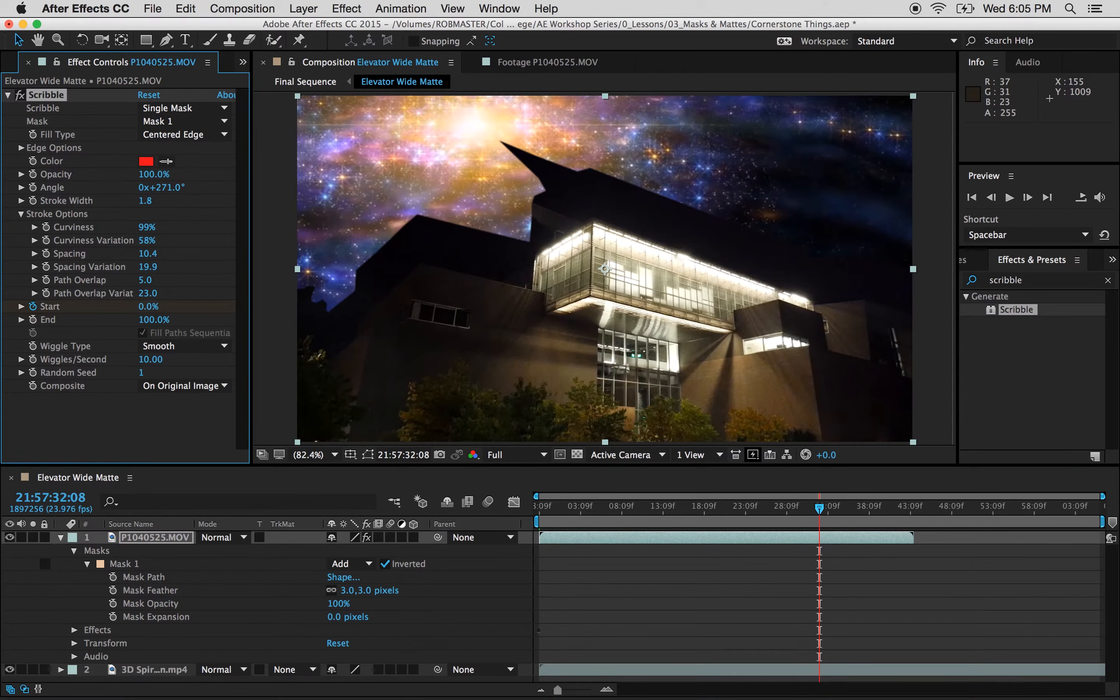
left_click(619, 343)
left_click_drag(618, 343, 621, 345)
Step: Add an earlier Scribble Start keyframe of 0% at time 21:57:11:03
left_click_drag(735, 507, 539, 507)
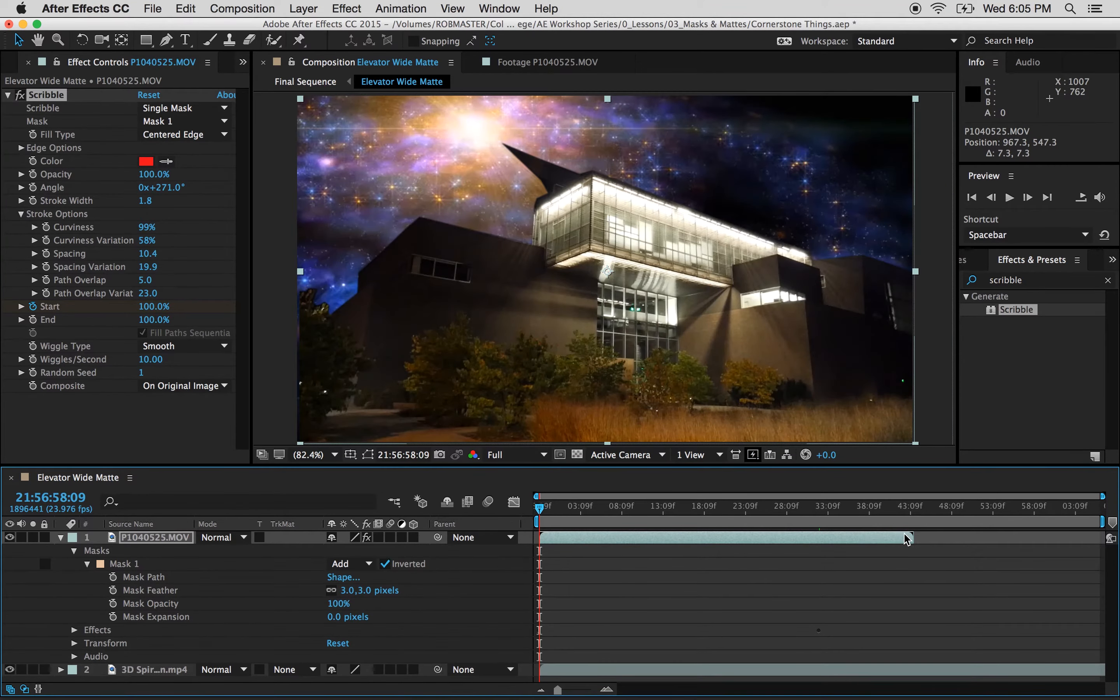
left_click_drag(820, 510, 645, 511)
left_click(156, 306)
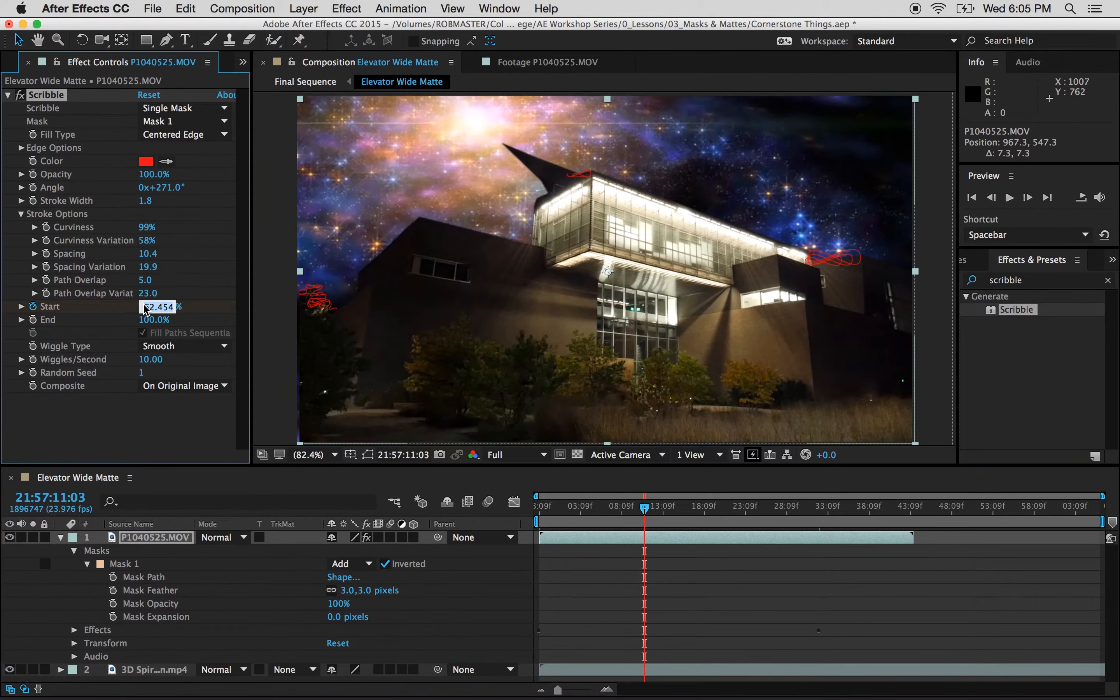
type("0")
key("Return")
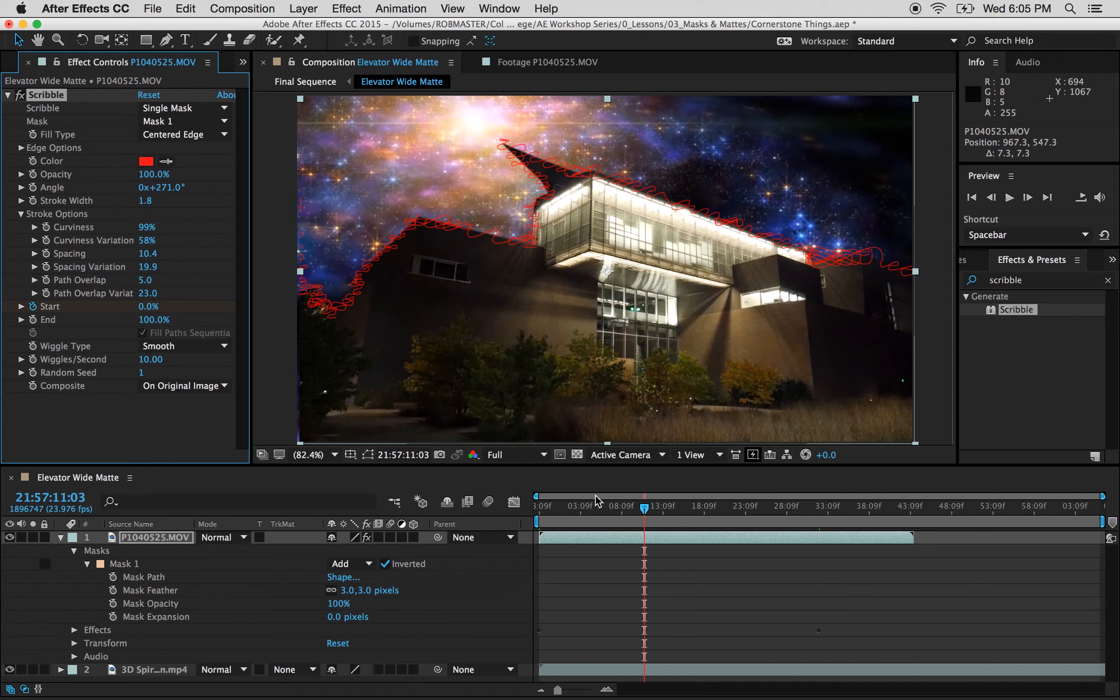
Step: Play the Scribble animation from the start of the layer and scrub back to 21:57:06:21
left_click_drag(601, 507, 535, 510)
key("space")
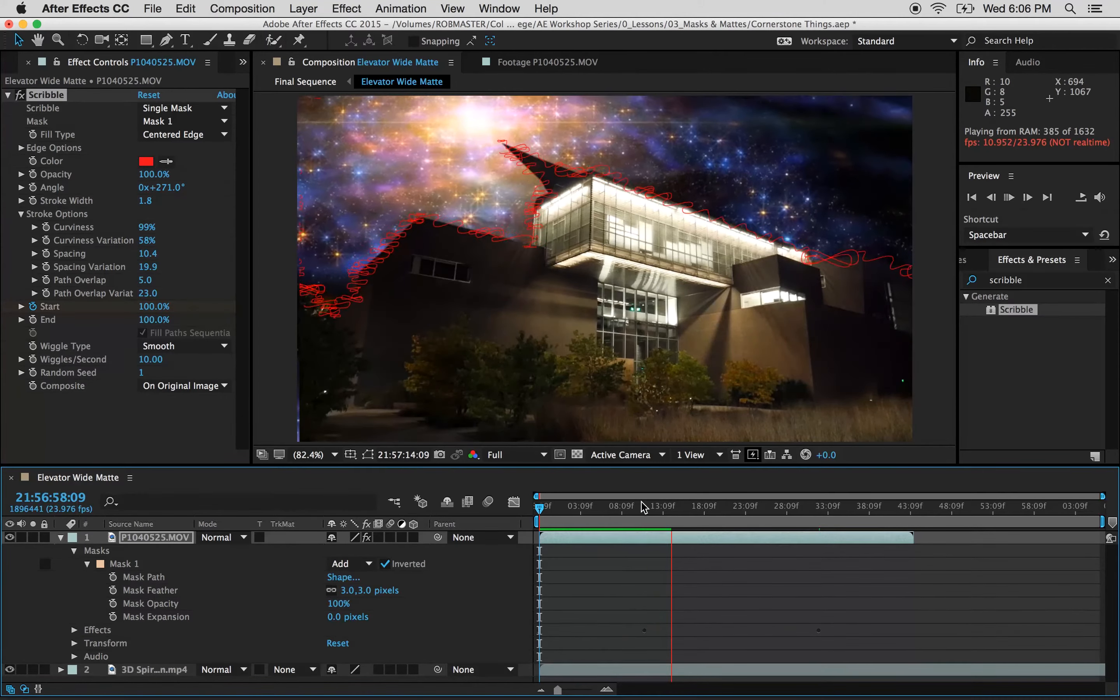
mouse_move(647, 502)
left_mouse_down()
mouse_move(597, 510)
mouse_move(611, 510)
left_mouse_up()
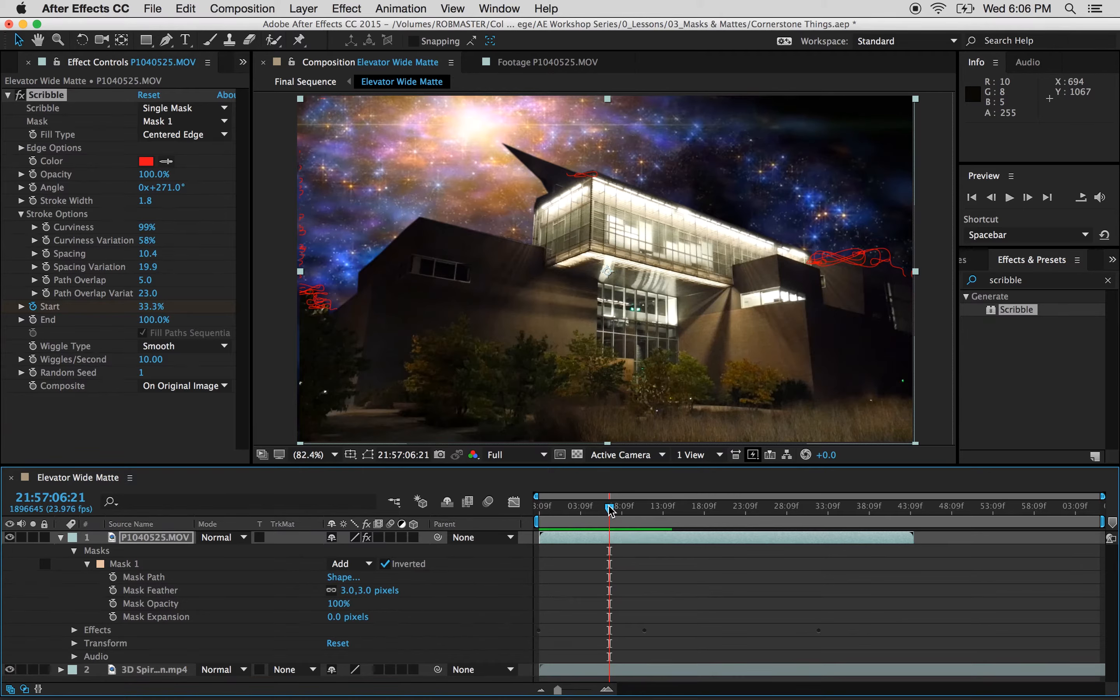
Step: Remove the Scribble effect from P1040525.MOV and collapse the layer's properties
left_click(54, 97)
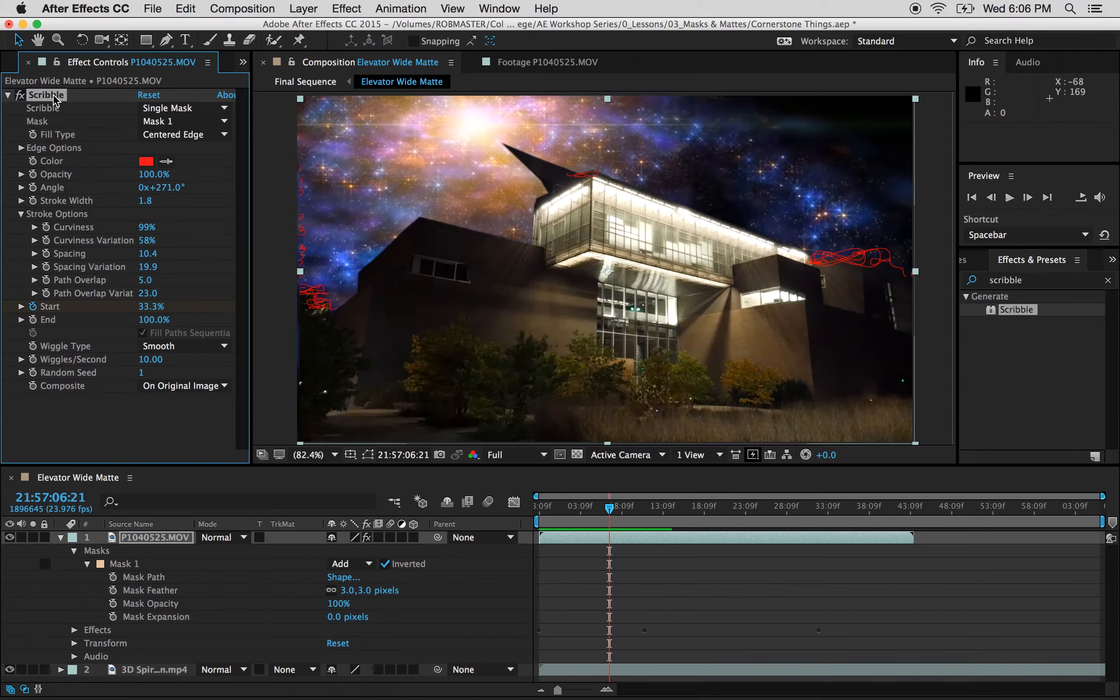
key("Delete")
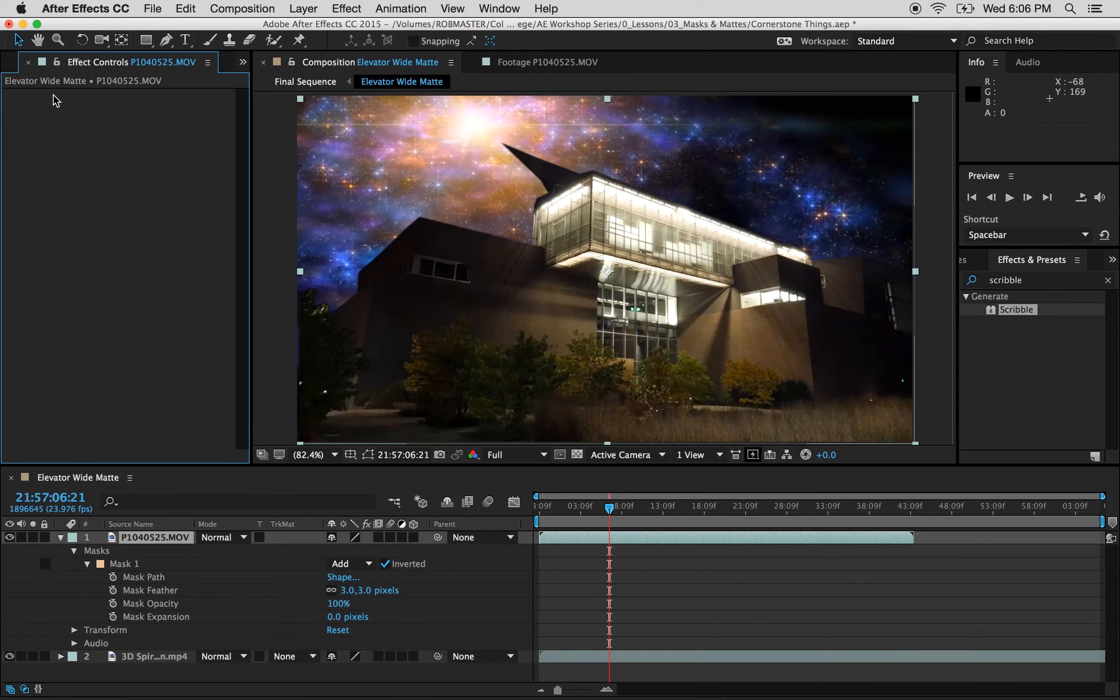
left_click(154, 541)
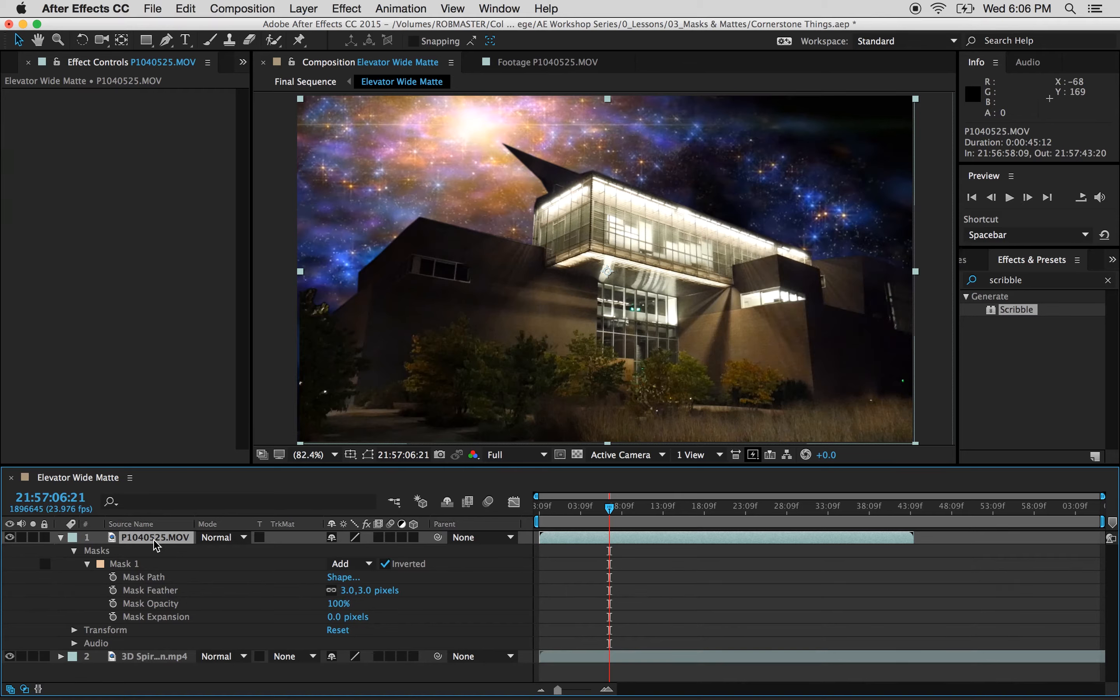
left_click(61, 538)
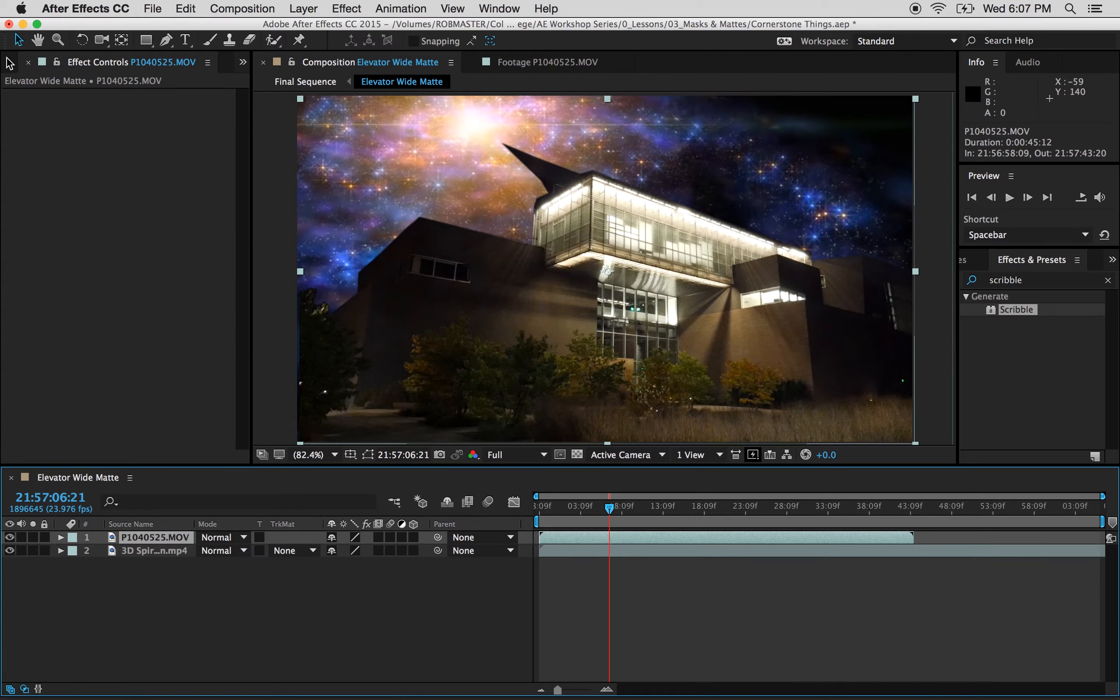
Step: Preview the Big_Fire_03.mov footage from the project files and return to the Elevator Wide Matte composition
left_click(242, 62)
left_click(257, 87)
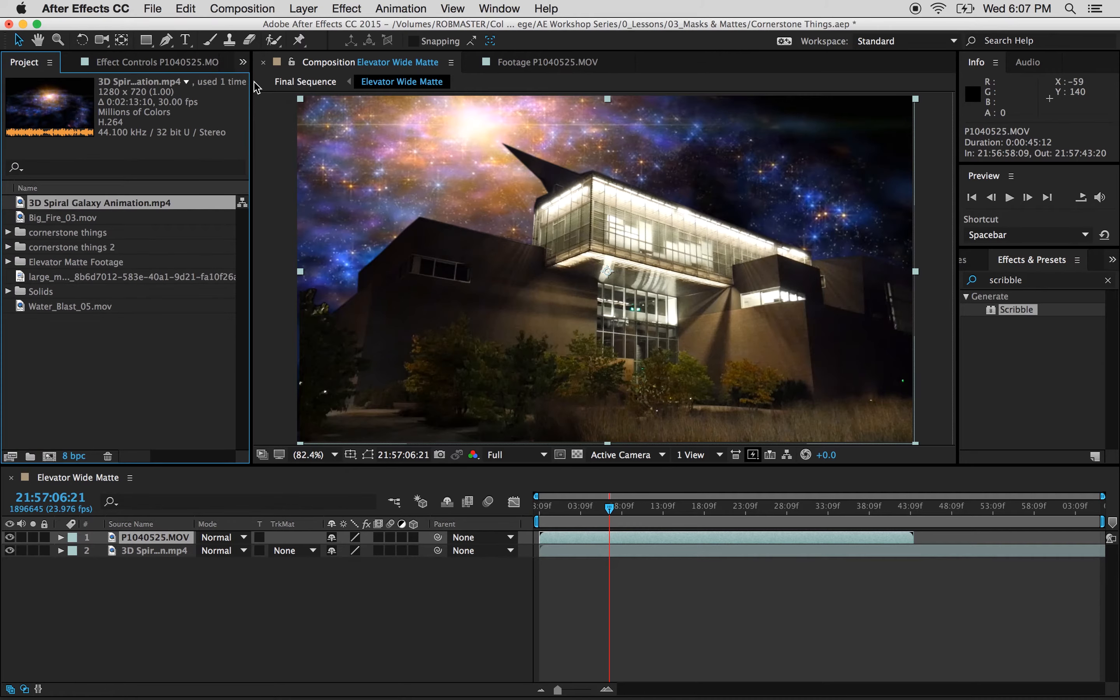
left_click(88, 307)
double_click(59, 219)
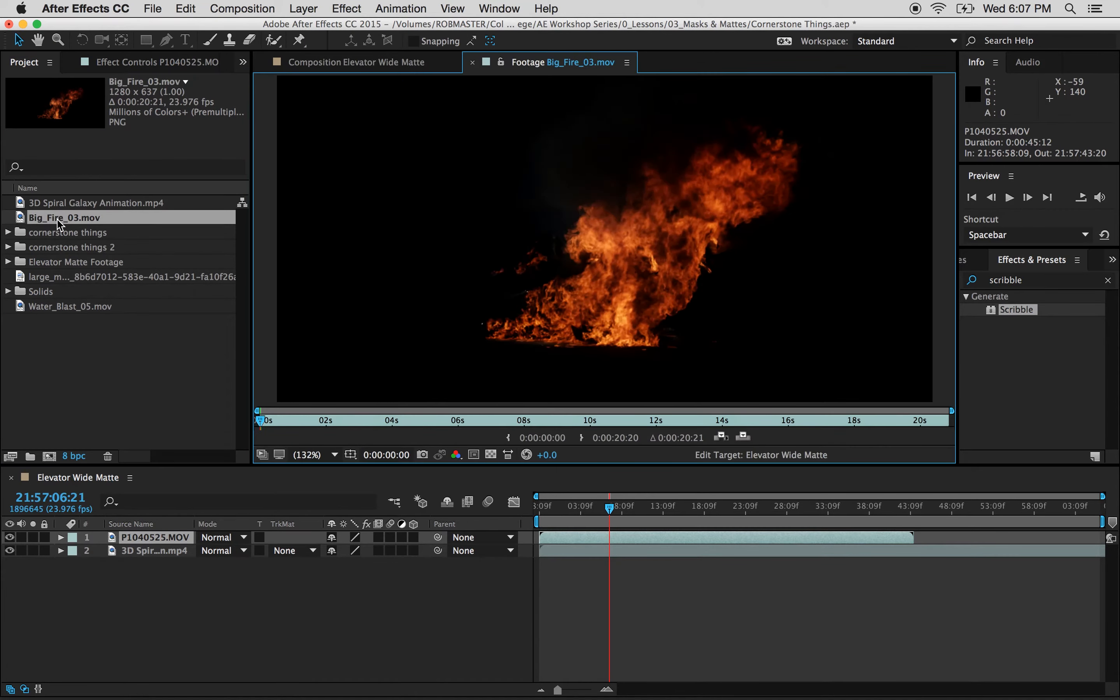
left_click_drag(262, 421, 591, 425)
left_click(353, 62)
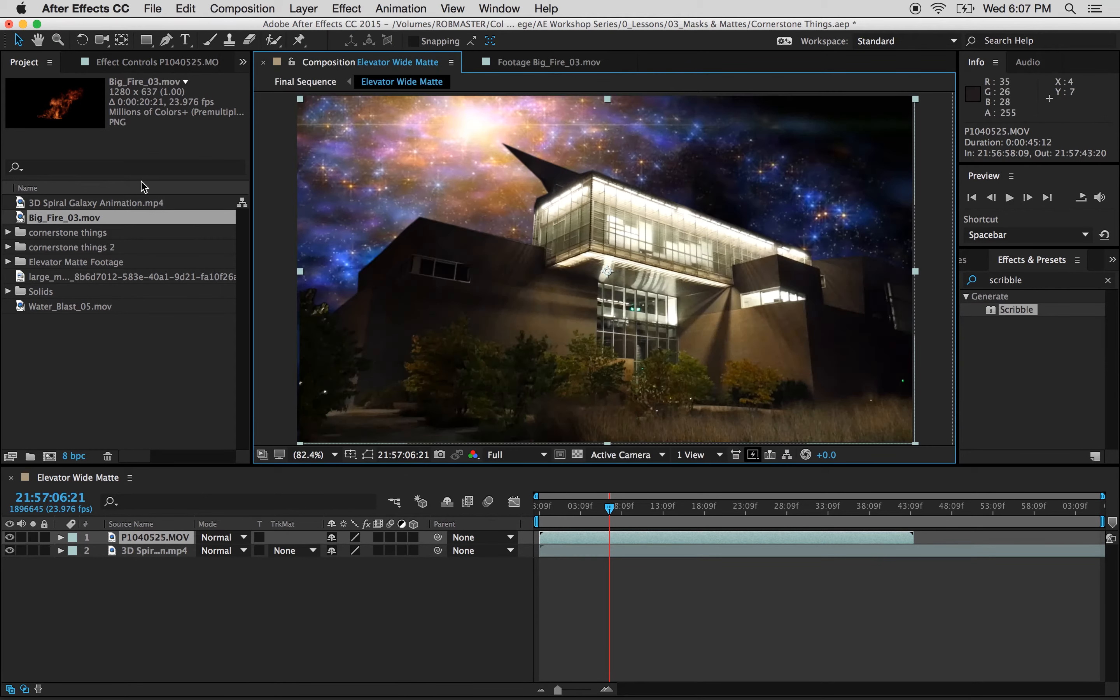
Step: Add Big_Fire_03.mov as the top layer of Elevator Wide Matte and scale it to 295%
left_click_drag(72, 223, 196, 539)
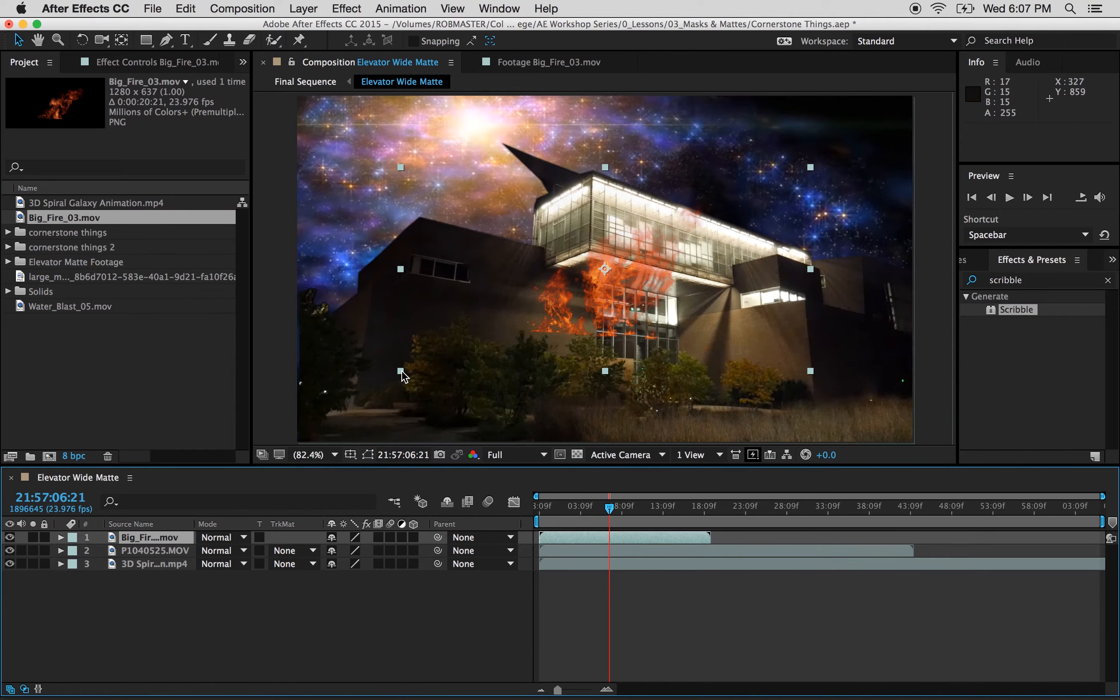
left_click_drag(401, 371, 2, 667)
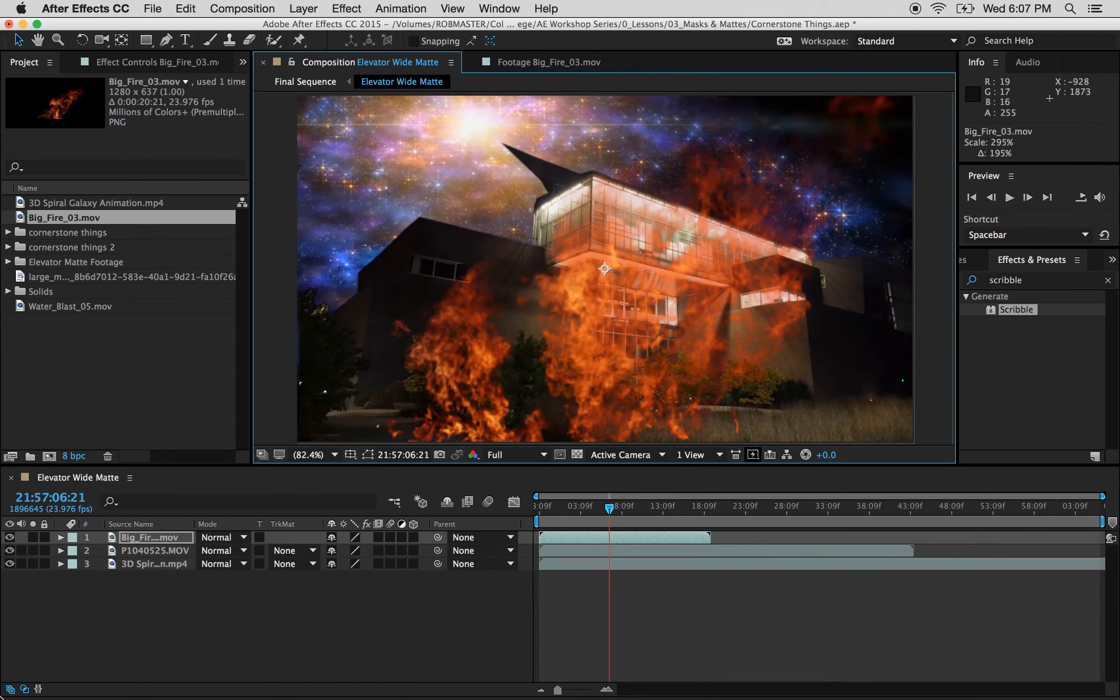
Step: Scale the Big_Fire_03.mov layer to 477%, move it to about 1044.9, 146.8 over the building, and check it at 21:57:01:12
left_click_drag(611, 320, 709, 189)
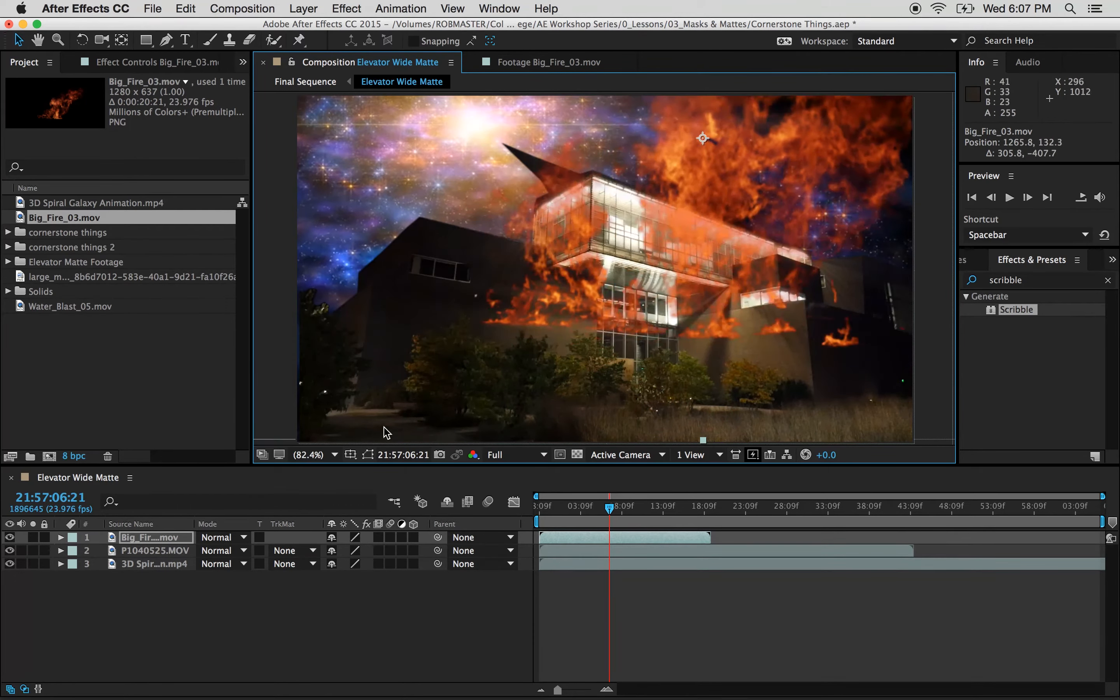
left_click_drag(702, 442, 726, 632)
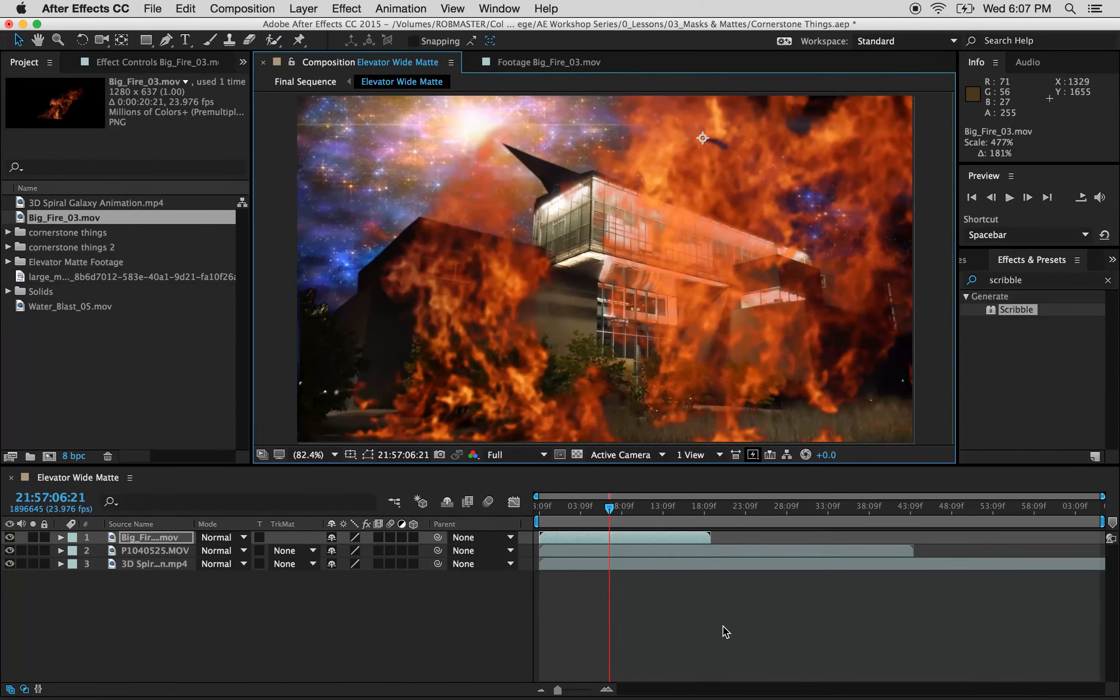
left_click_drag(721, 328, 650, 330)
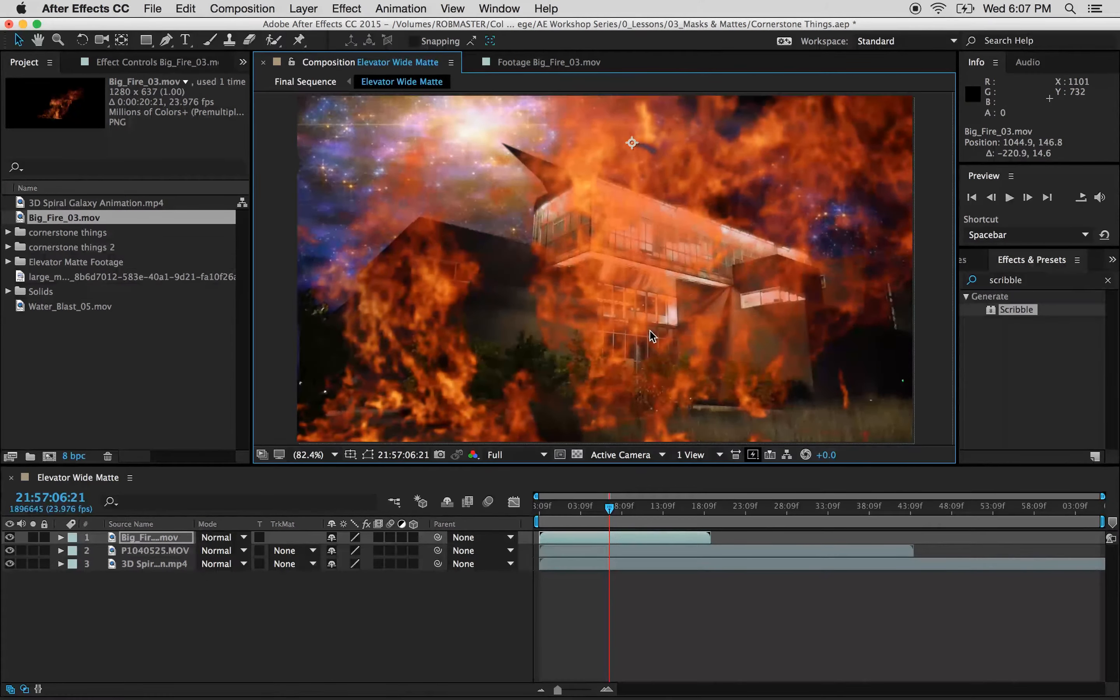
left_click_drag(574, 509, 565, 515)
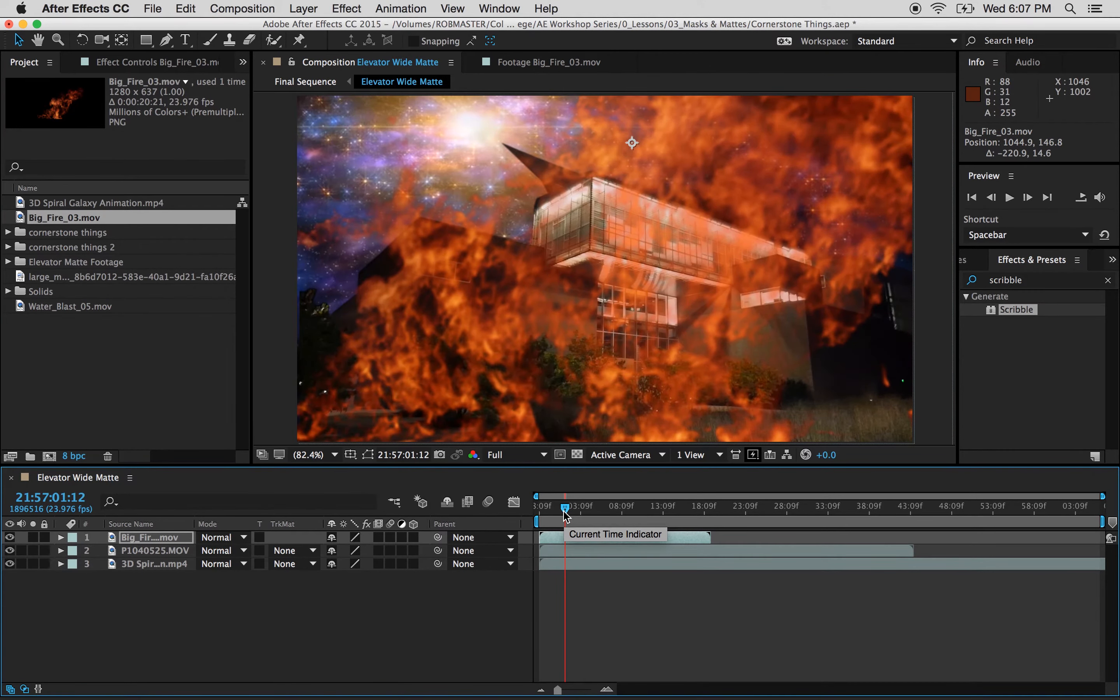
Step: Show the blending mode and track matte columns in the timeline in place of the layer switches
left_click(25, 688)
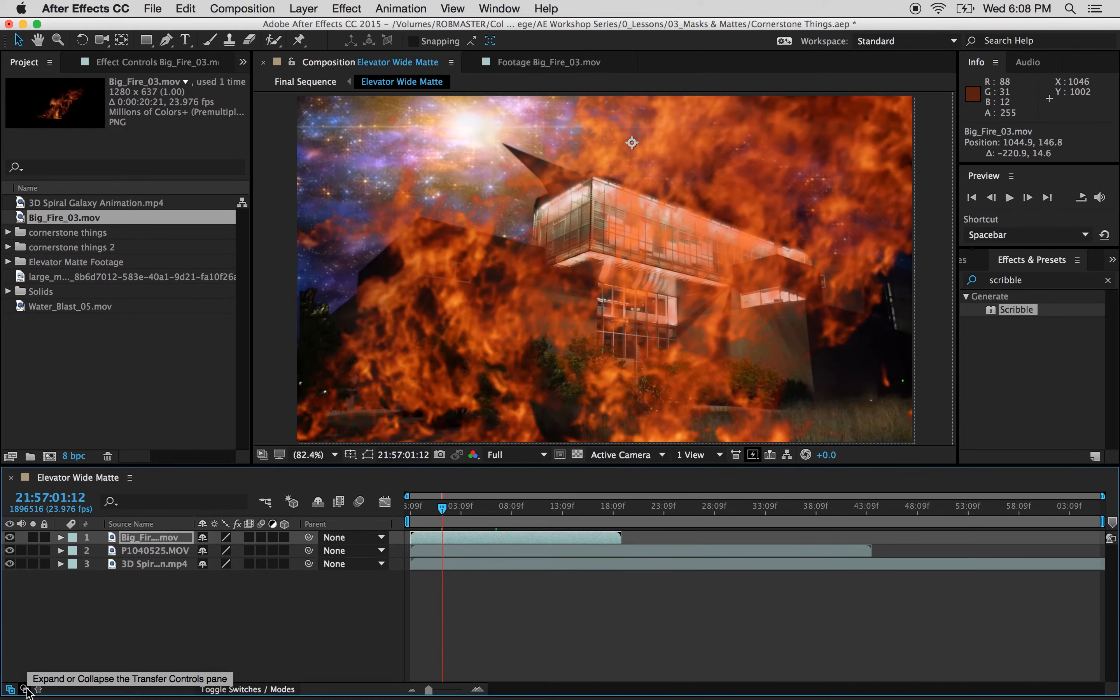
left_click(263, 689)
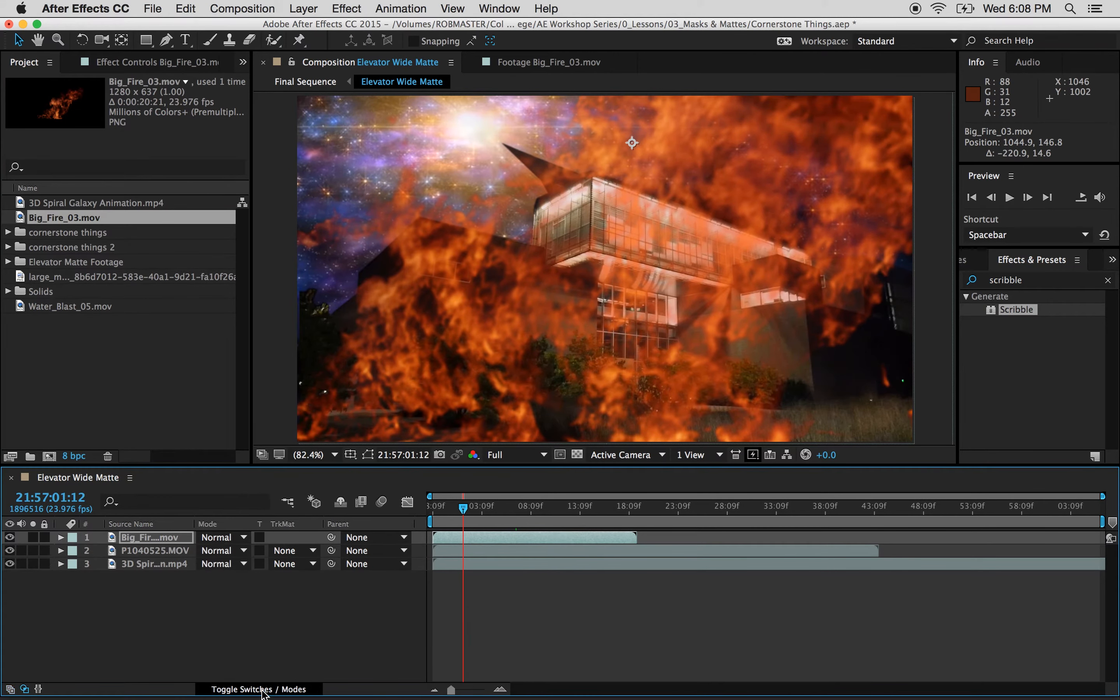
left_click(262, 690)
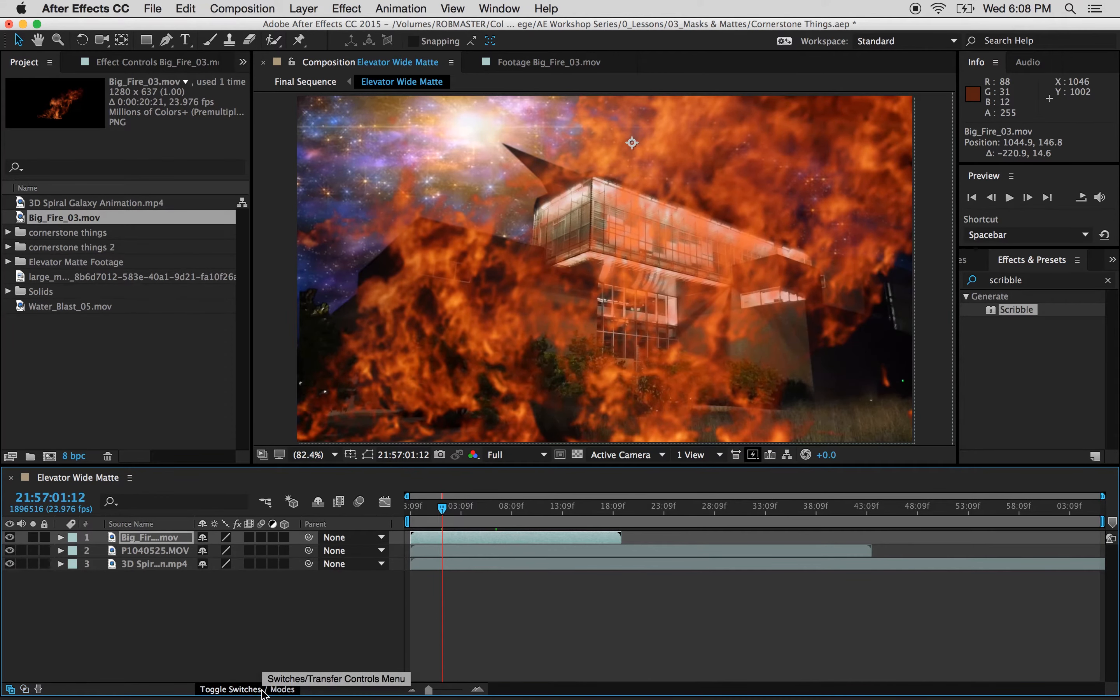
left_click(25, 690)
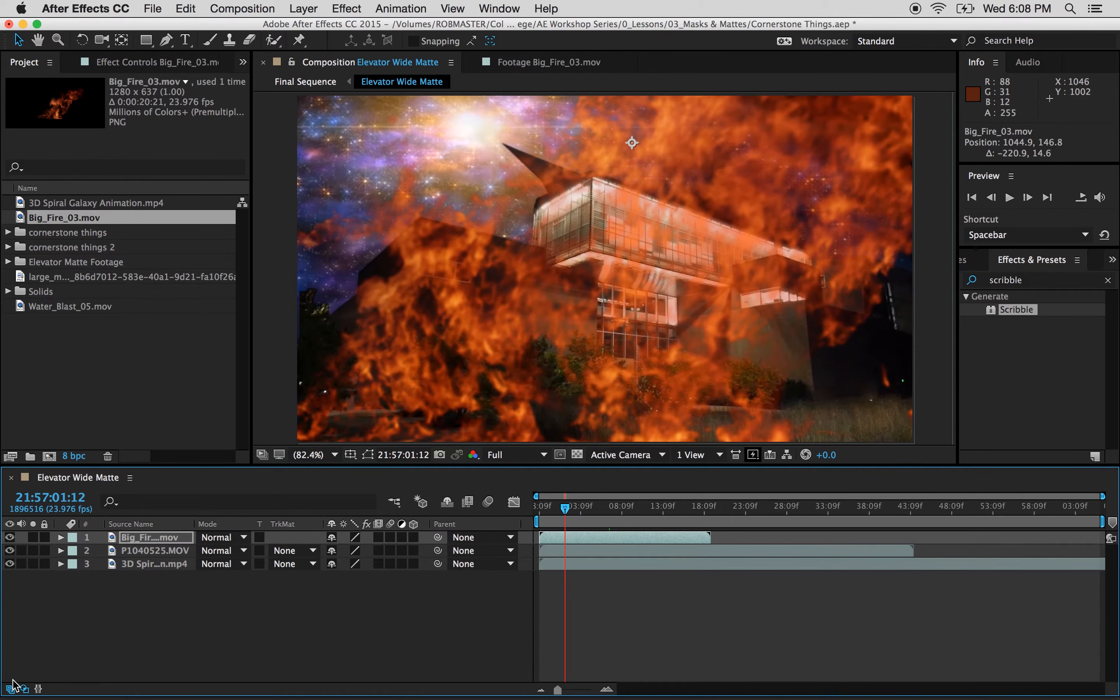
left_click(25, 690)
left_click(250, 690)
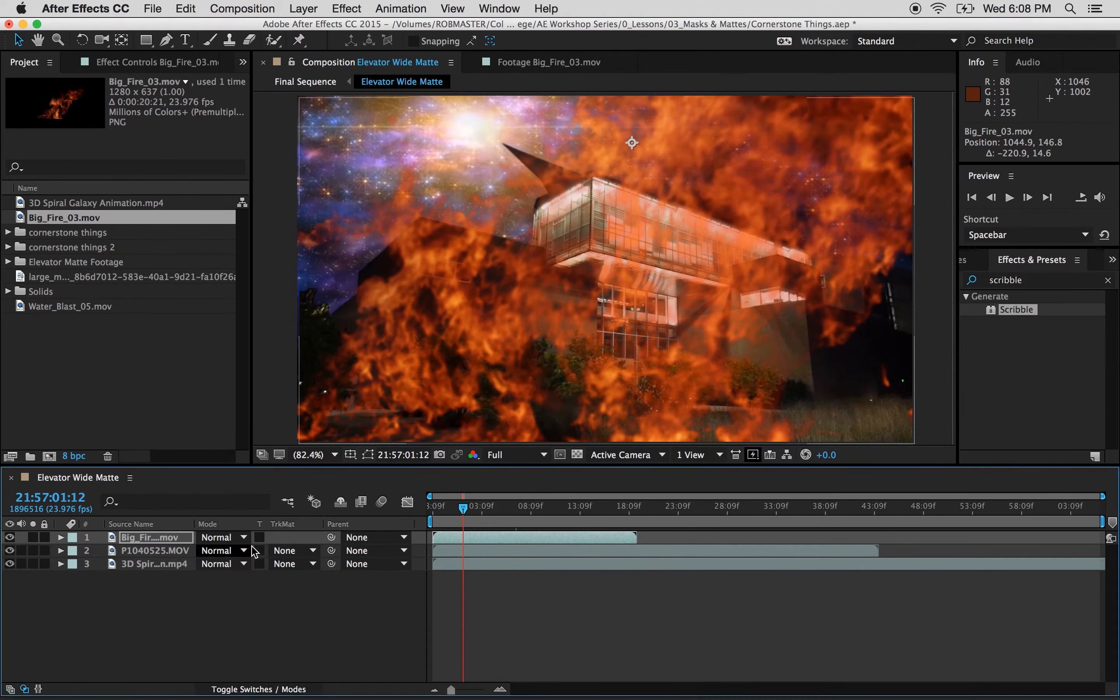
left_click(231, 537)
left_click(168, 602)
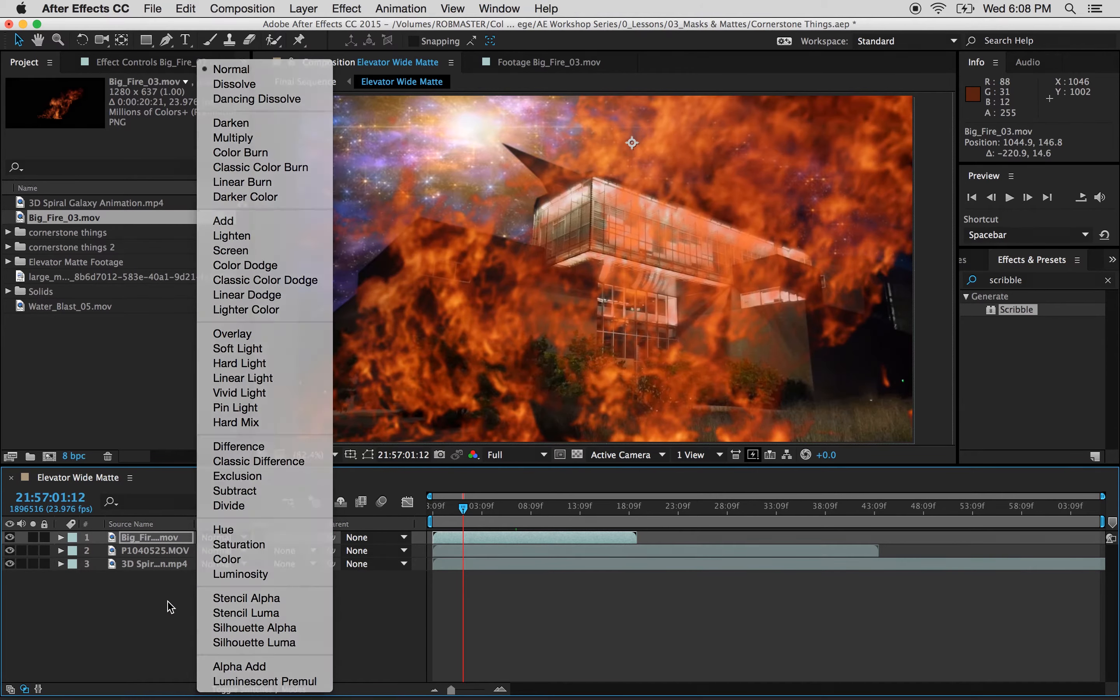
left_click(233, 549)
left_click(180, 586)
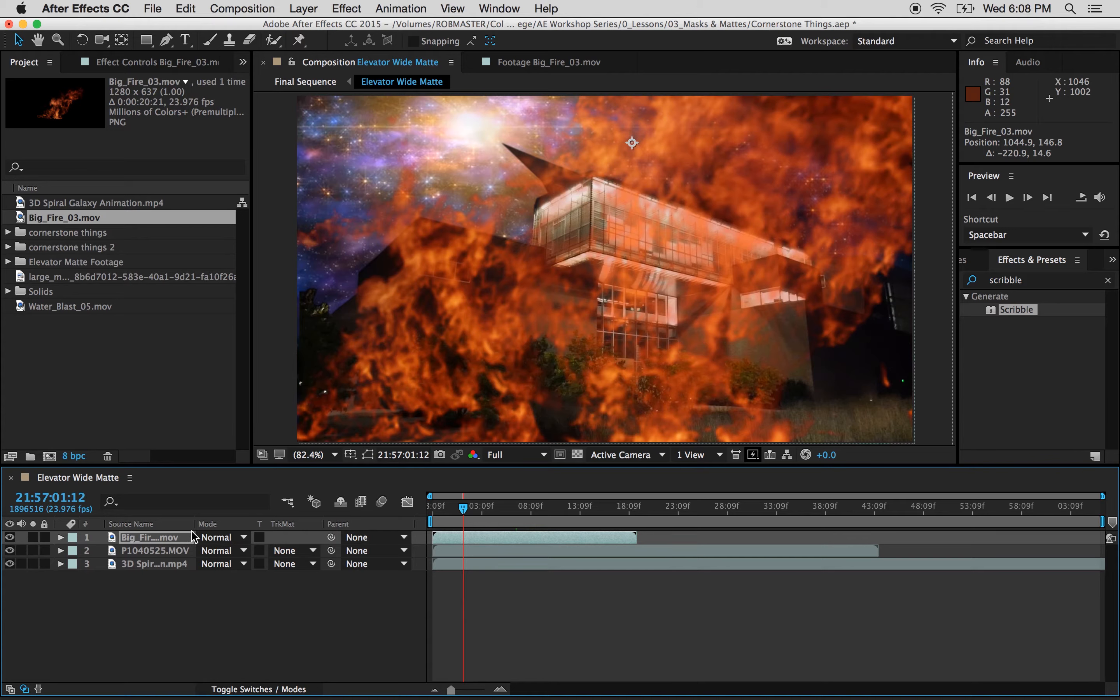
Step: Set P1040525.MOV's track matte to Alpha Matte "Big_Fire_03.mov" and hide the 3D Spiral Galaxy Animation layer
left_click(295, 552)
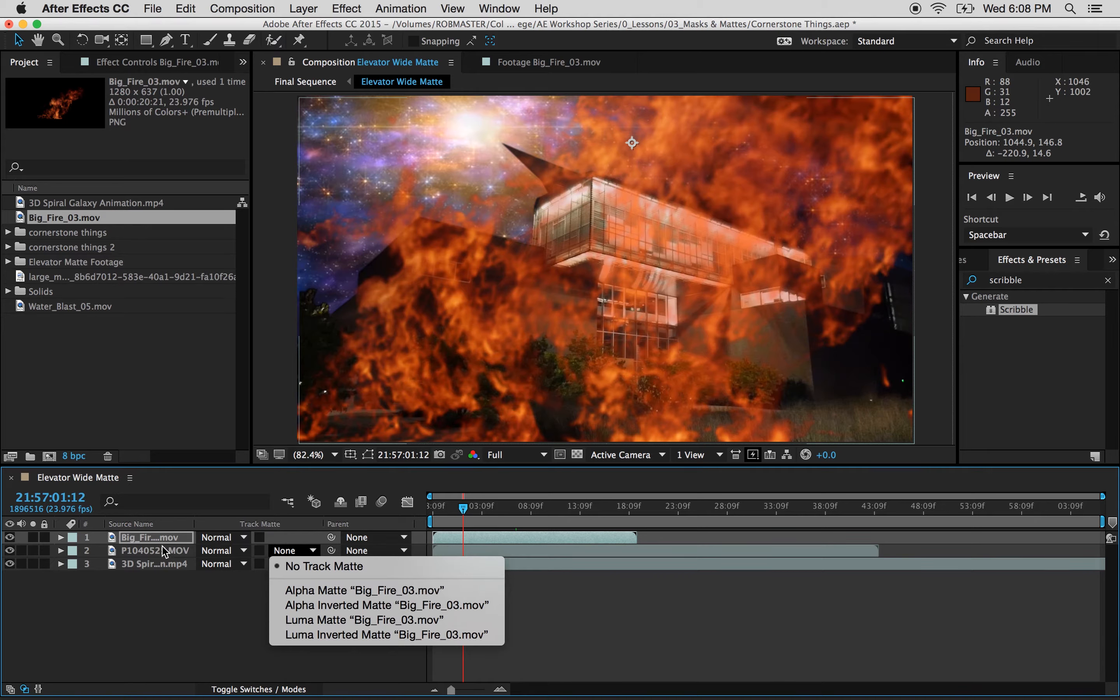
left_click(411, 590)
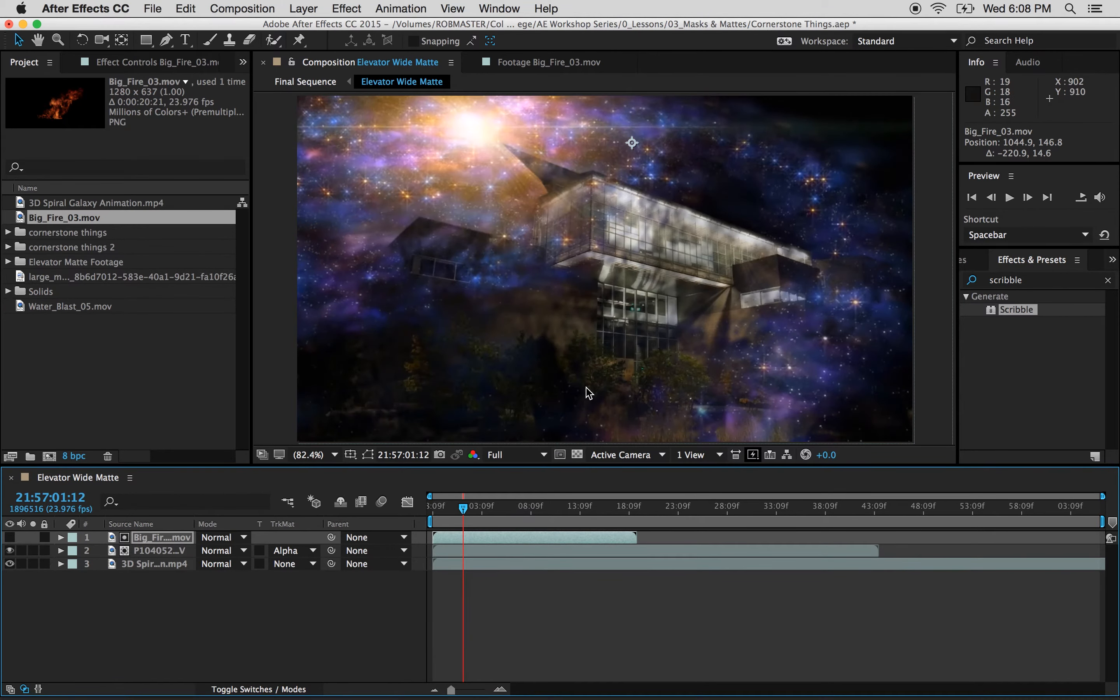
left_click(9, 564)
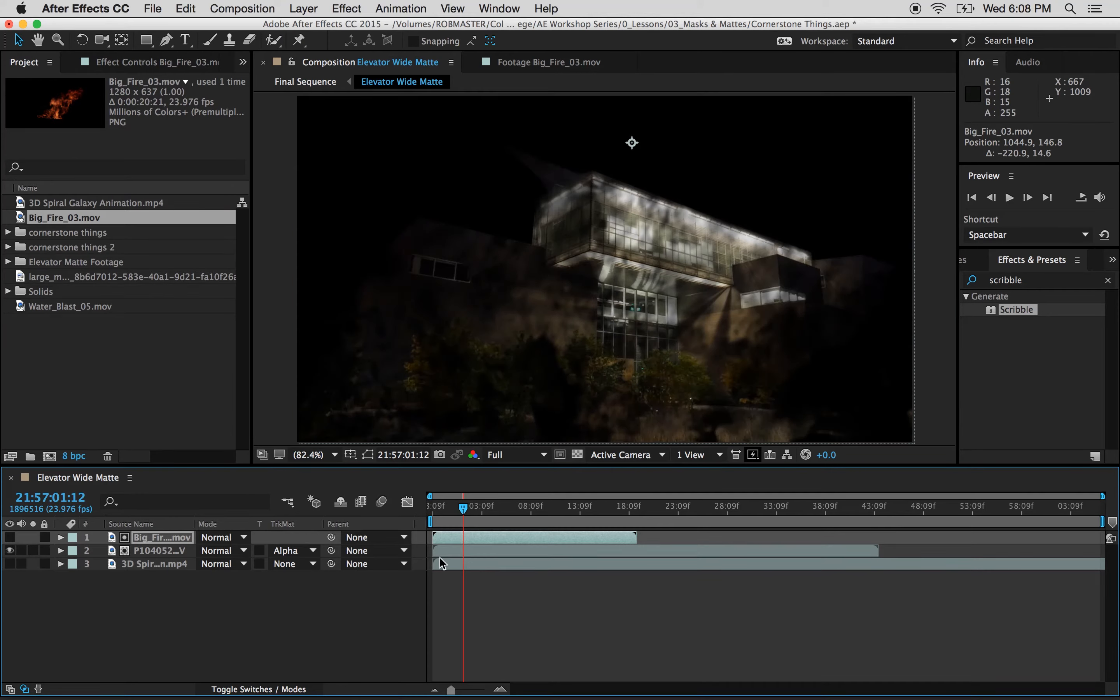
Step: Preview the fire-matted building footage from 21:57:00:05 and stop the playback
mouse_move(463, 510)
left_mouse_down()
mouse_move(502, 510)
mouse_move(450, 510)
left_mouse_up()
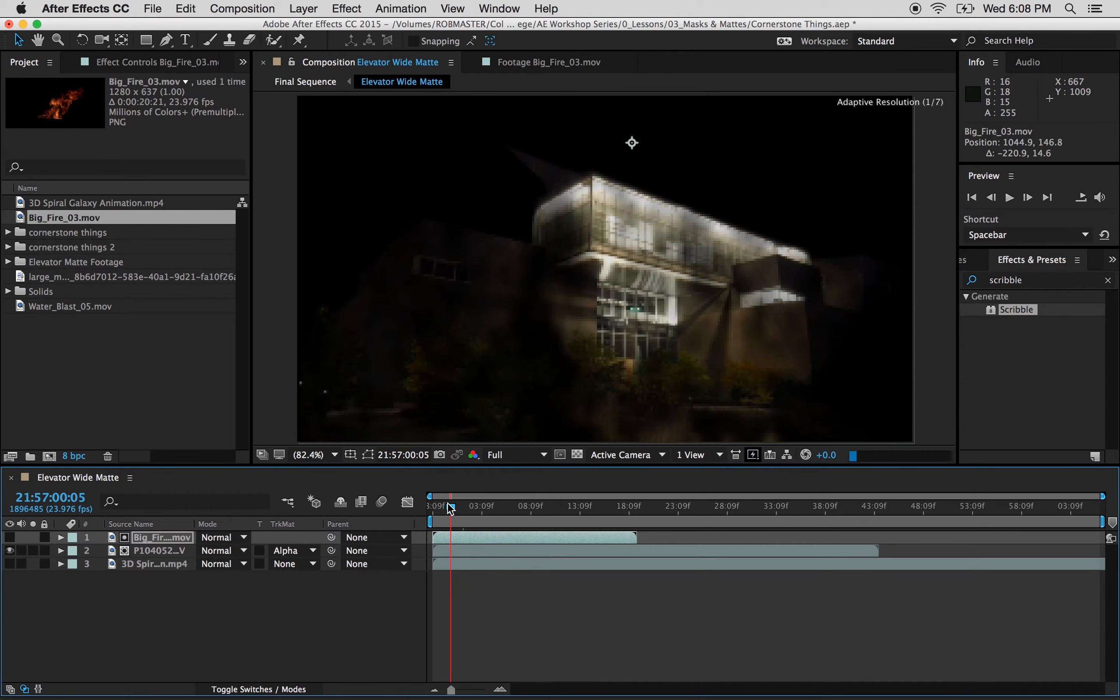
key("space")
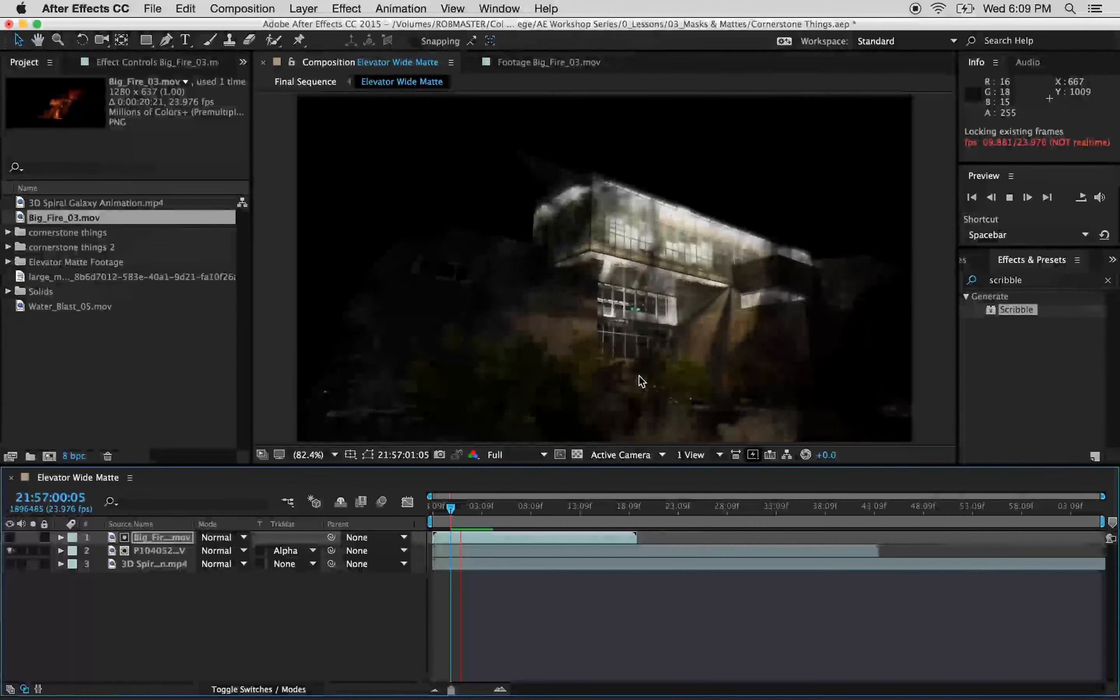
key("space")
Step: Switch P1040525.MOV's track matte to Alpha Inverted Matte "Big_Fire_03.mov" and check the composite at 21:57:01:15
left_click(307, 552)
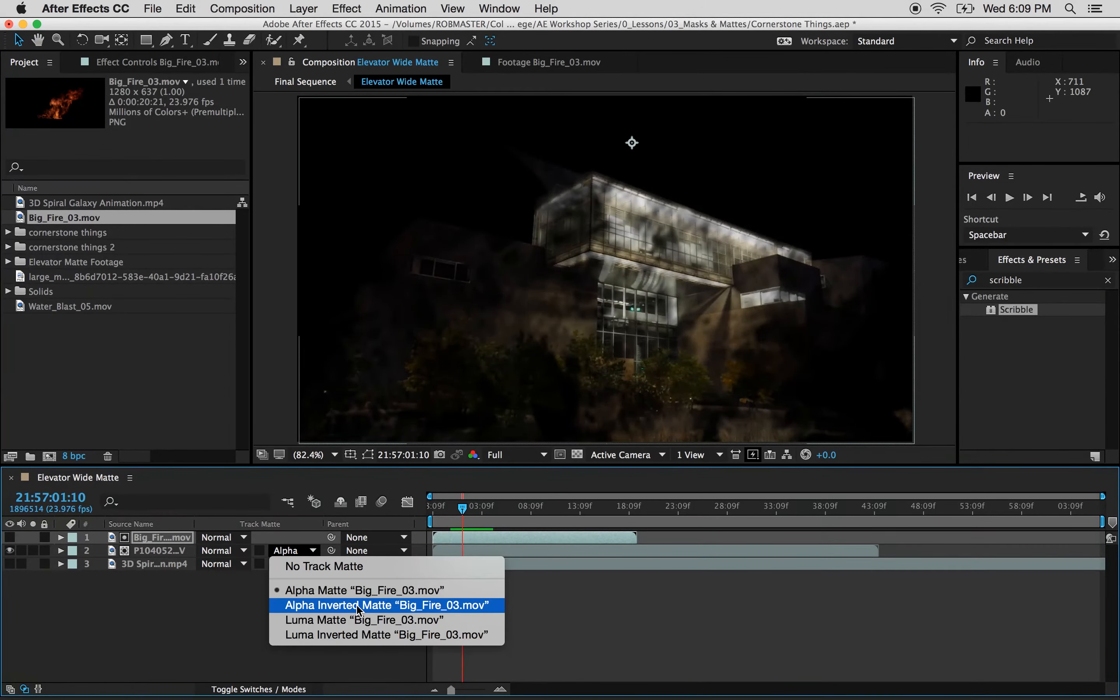
left_click(359, 605)
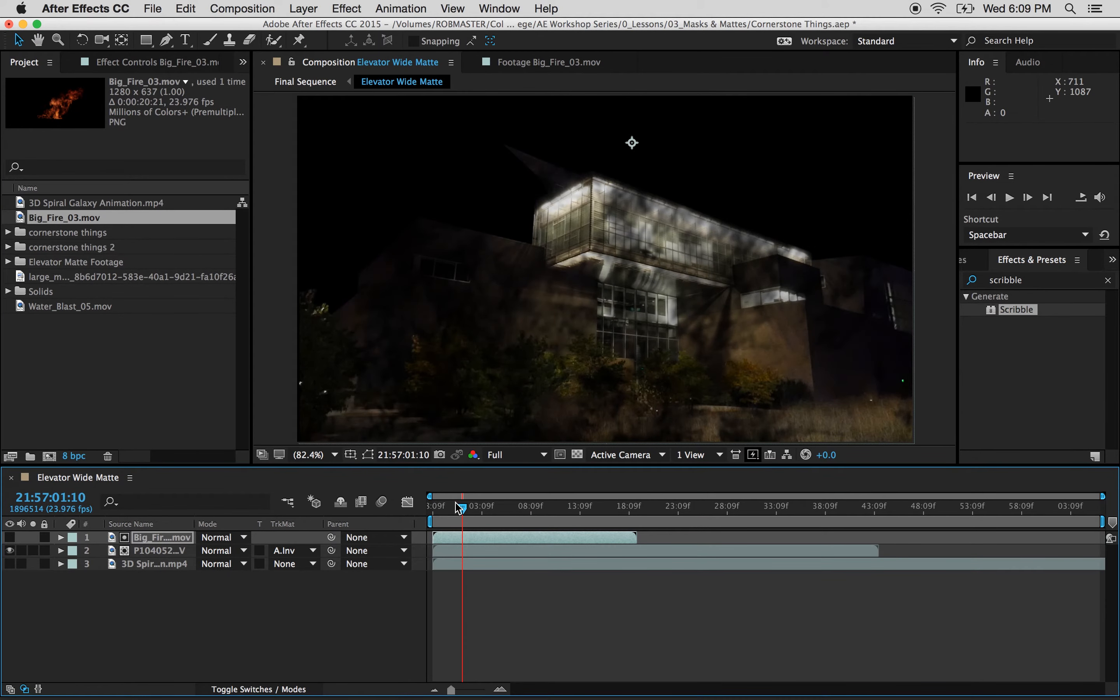
mouse_move(461, 507)
left_mouse_down()
mouse_move(442, 508)
mouse_move(505, 507)
mouse_move(464, 510)
left_mouse_up()
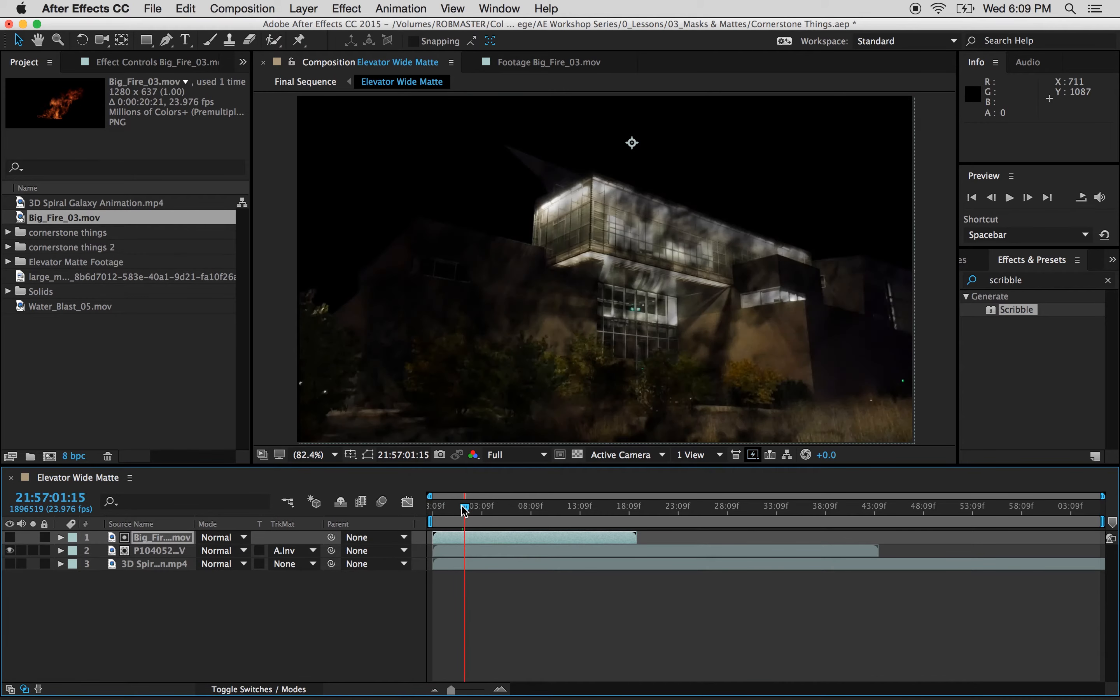
left_click(309, 552)
left_click(240, 603)
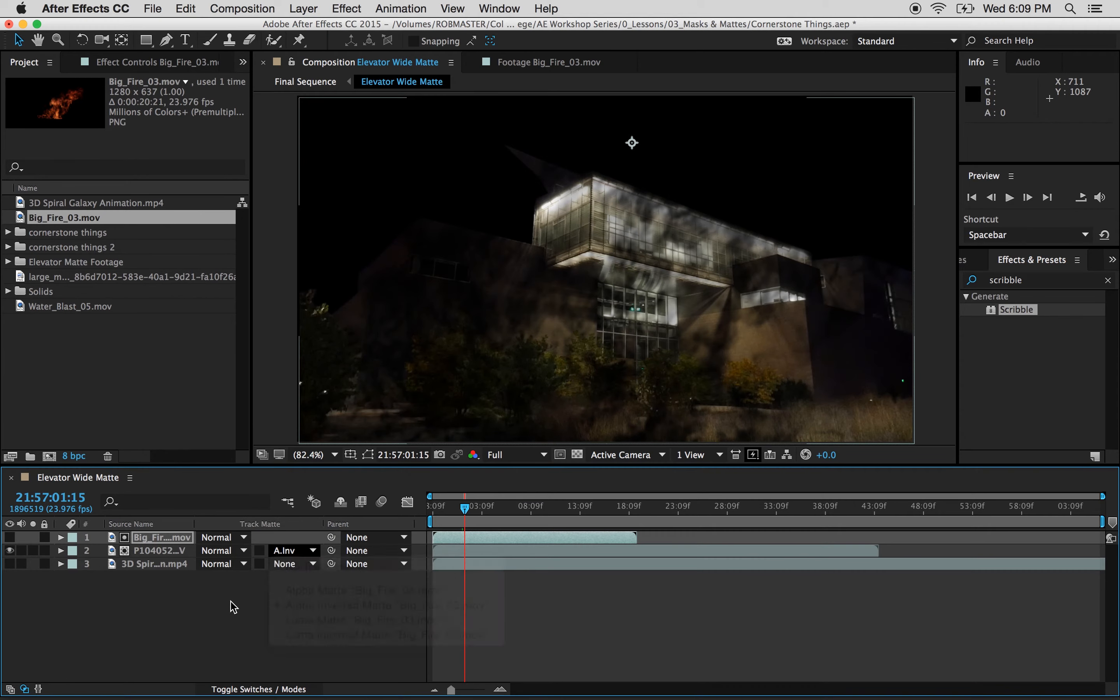
Step: Delete the Big_Fire_03.mov layer and add a large paragraph text layer above the building footage reading "MAKING SURE IT'S WHITE TEXT"
left_click(147, 538)
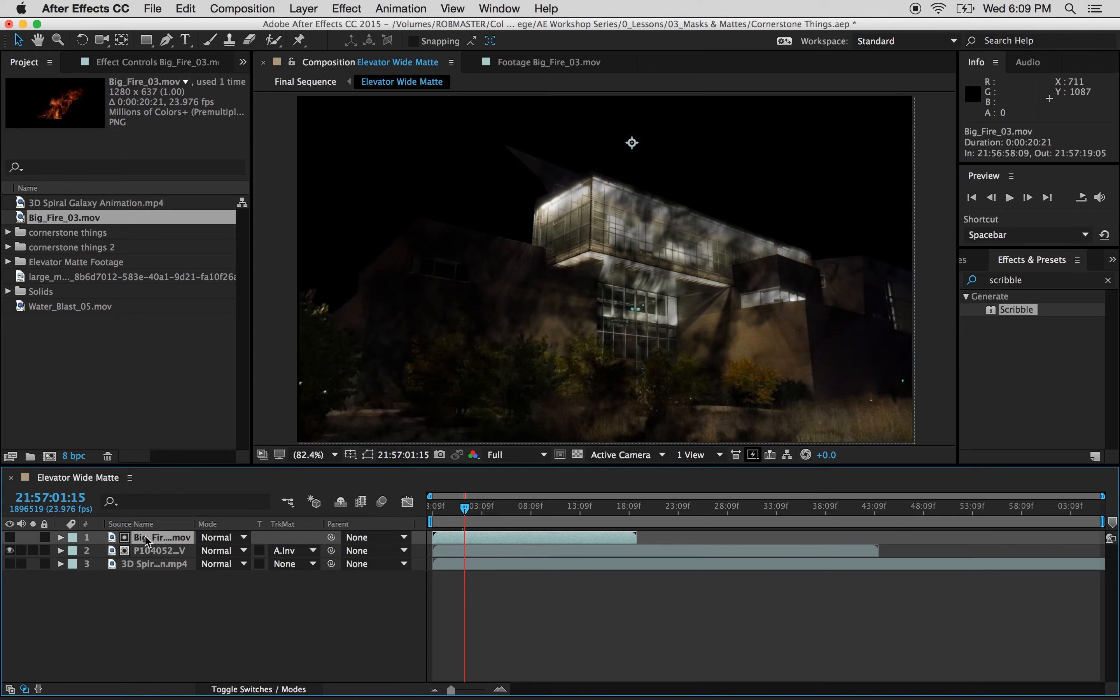
key("Delete")
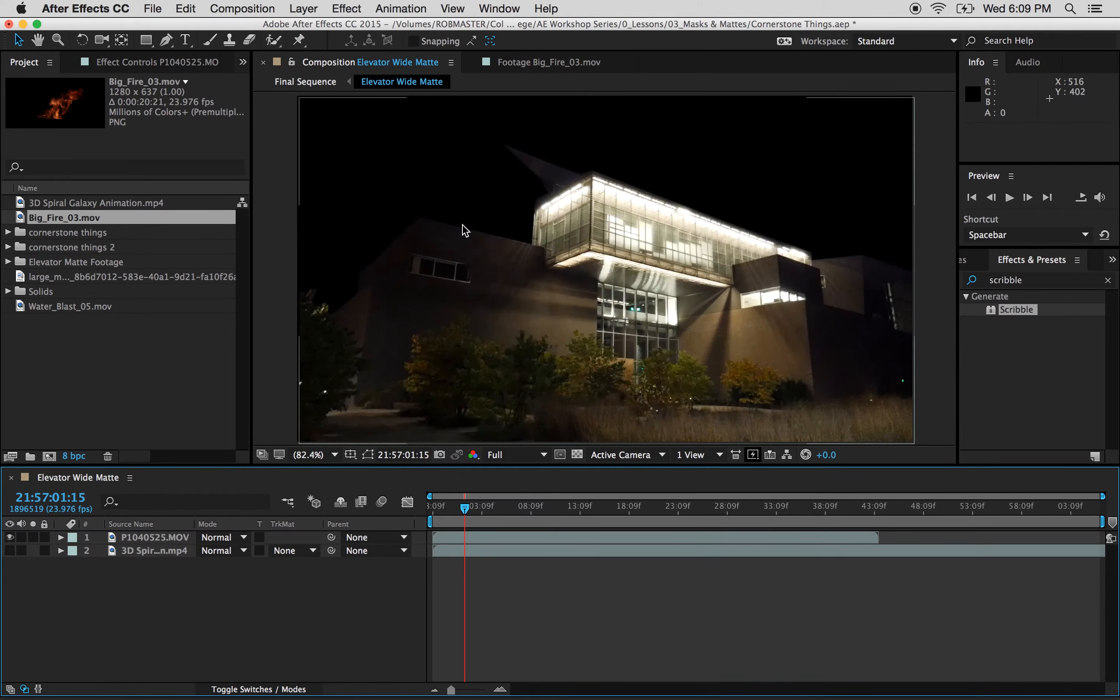
left_click(189, 40)
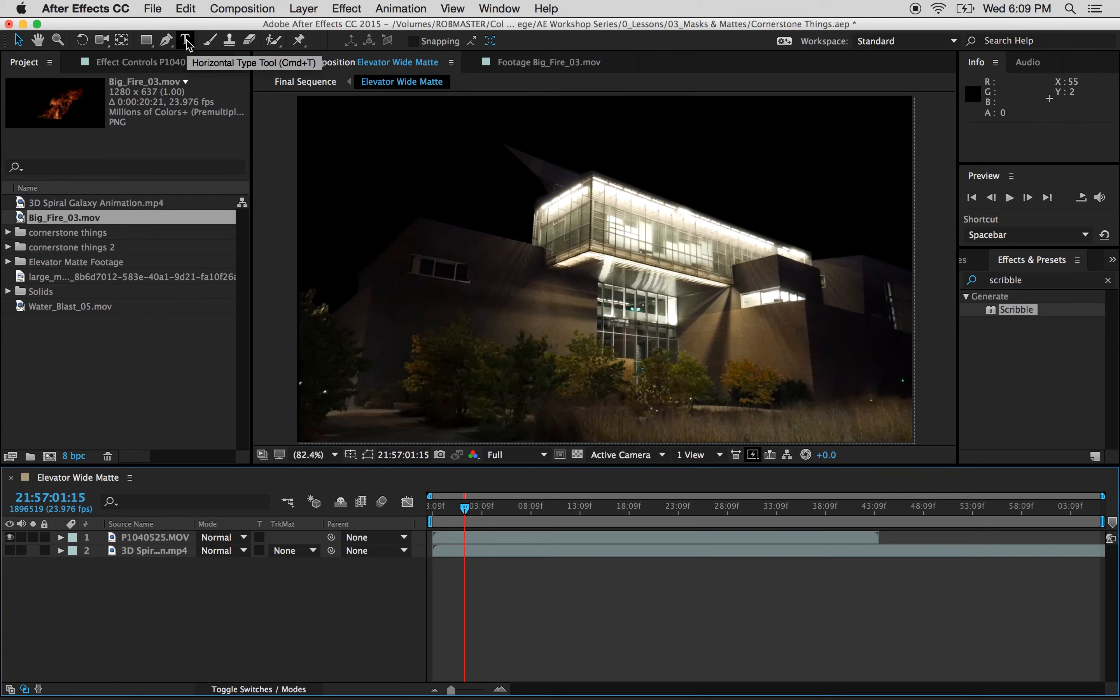
left_click(186, 41)
left_click_drag(365, 167, 883, 370)
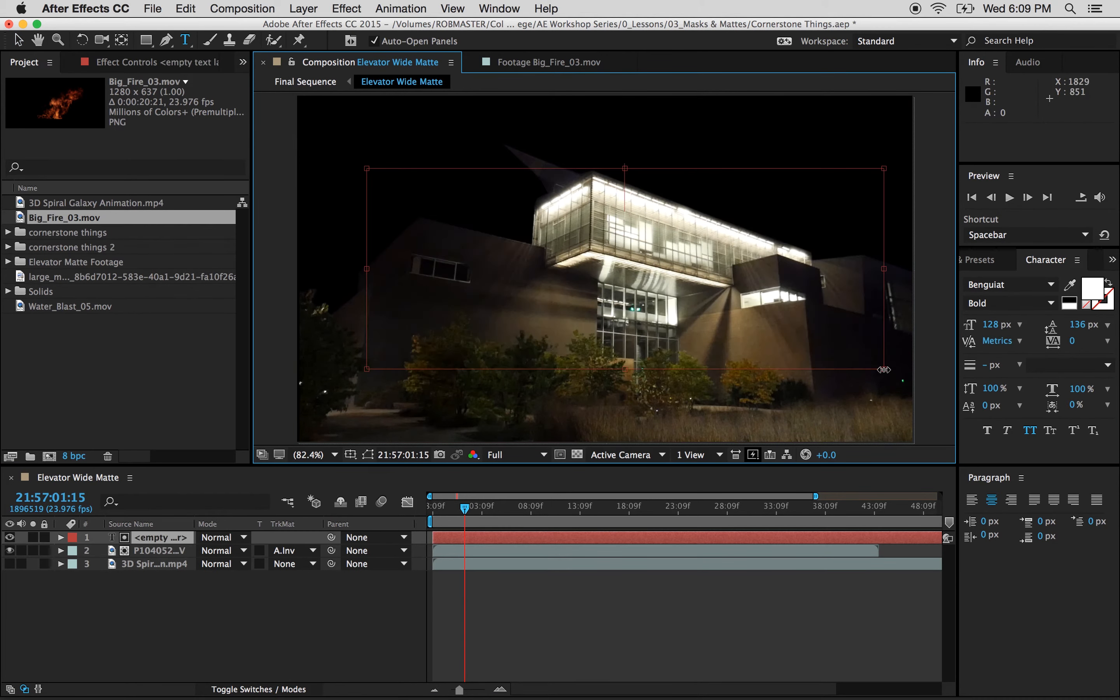
type("MAK")
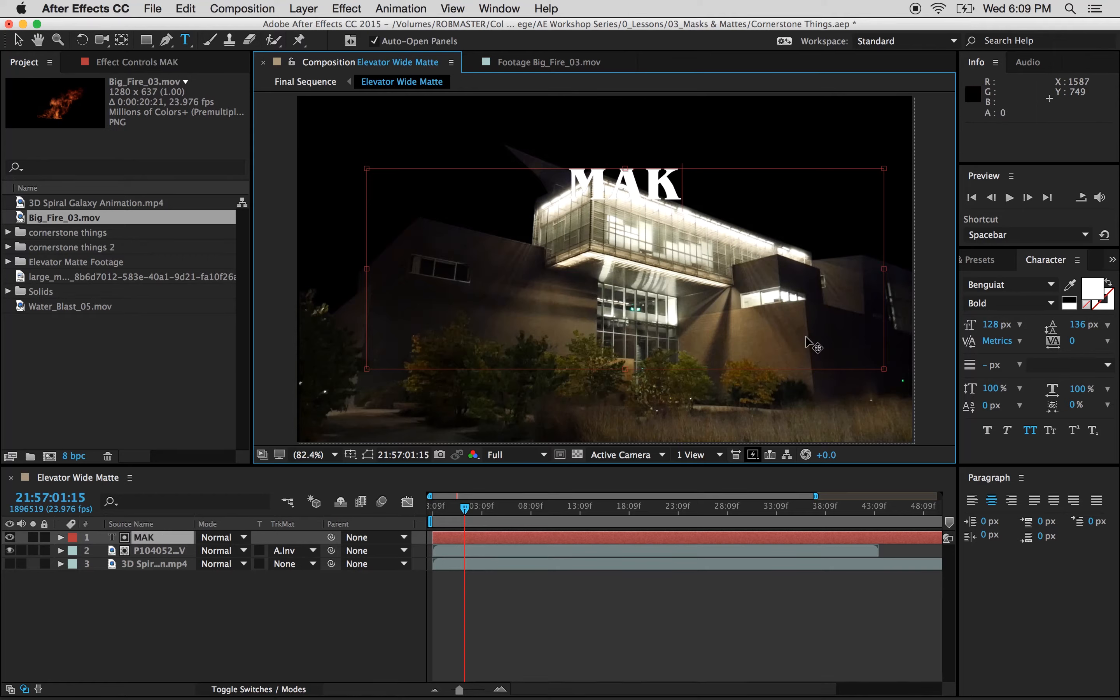
type("ING SURE IT")
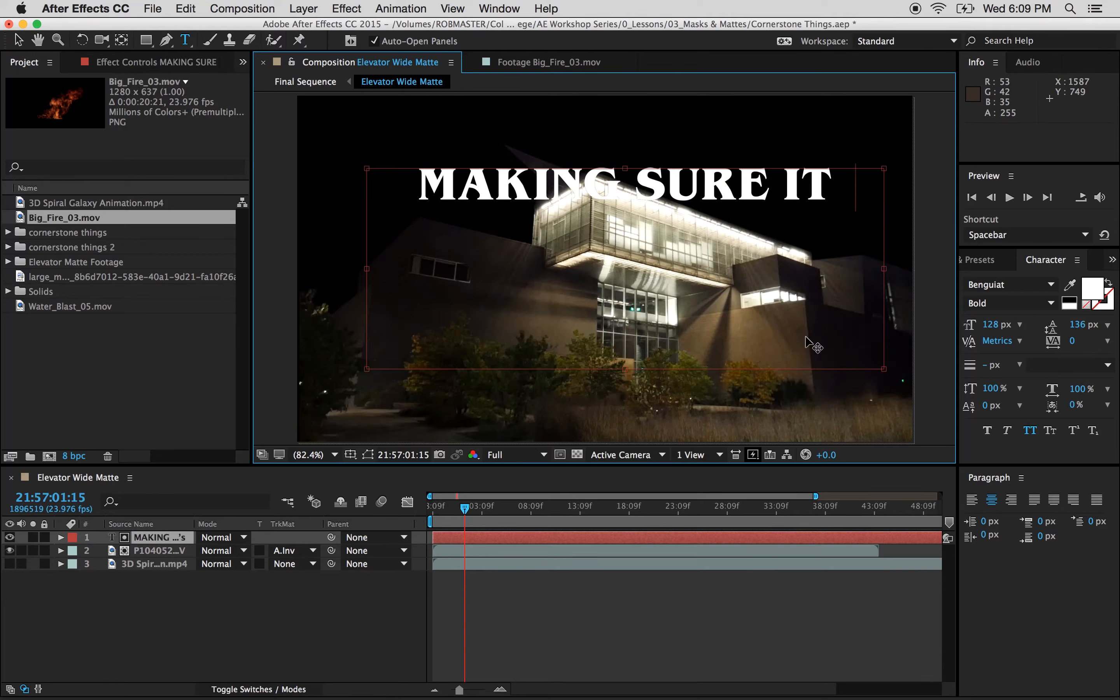
type("'S THITE TEXT")
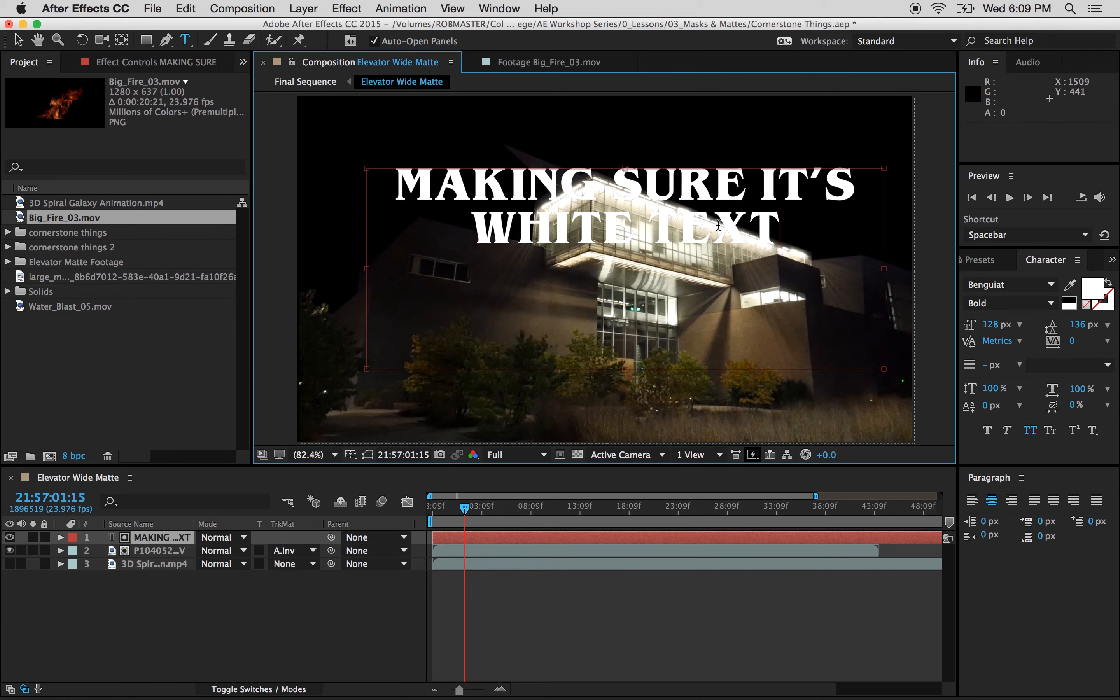
Step: Scale the white text layer to 130% and move it to about 967, 869 so it spans the frame over the building
left_click(18, 42)
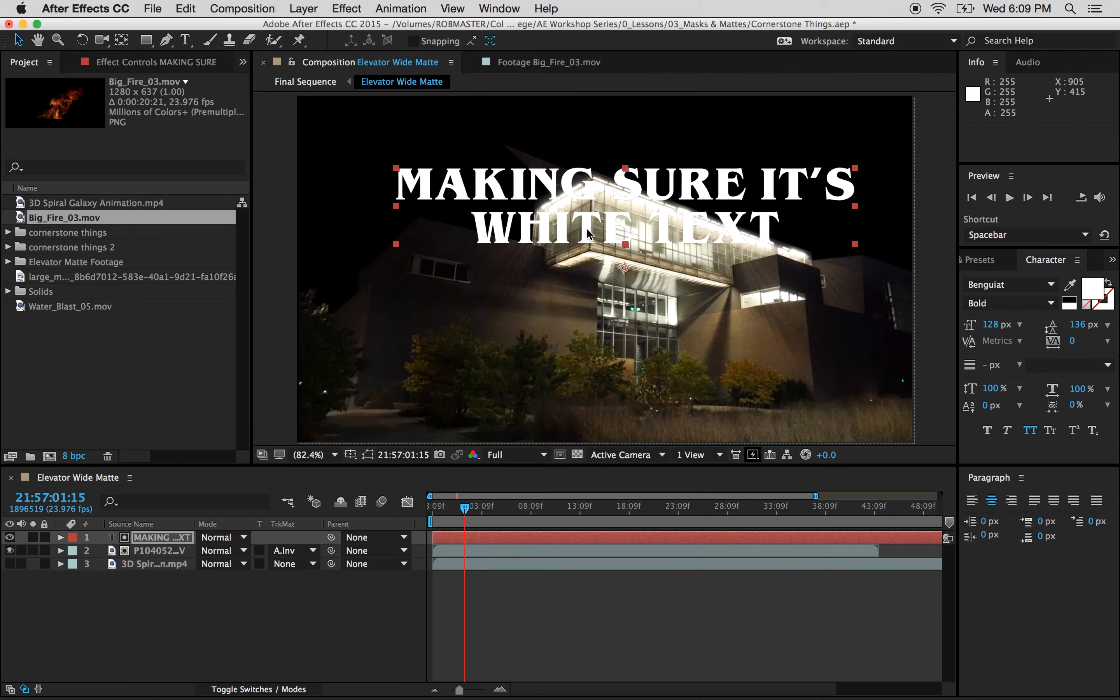
left_click_drag(586, 228, 572, 333)
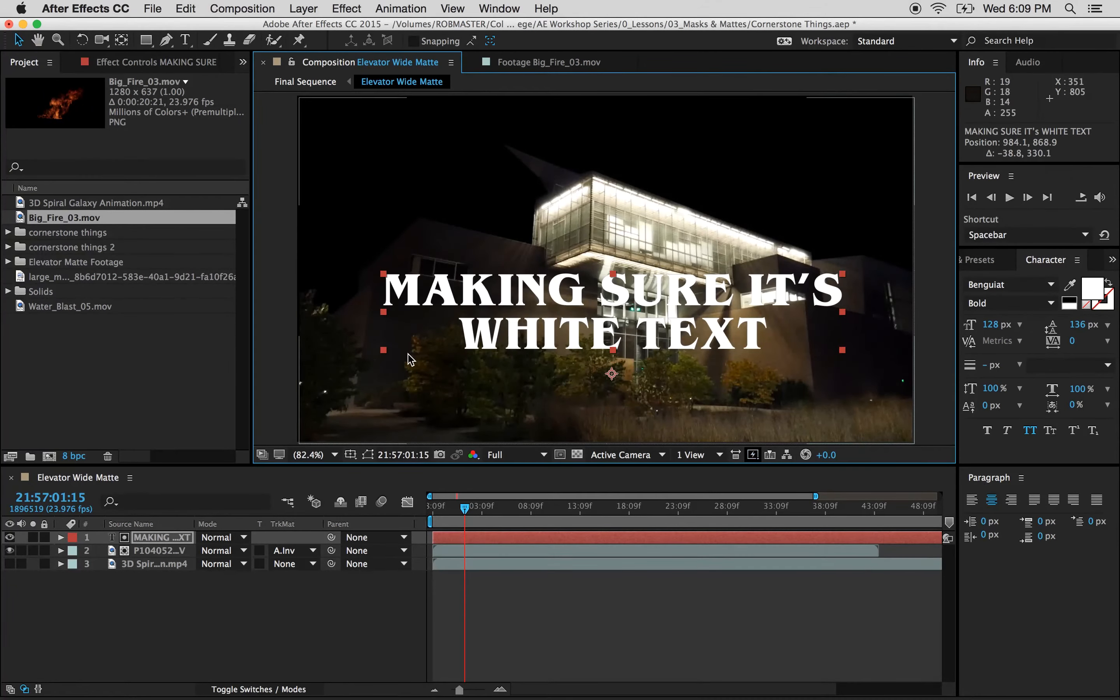
left_click_drag(383, 351, 329, 432)
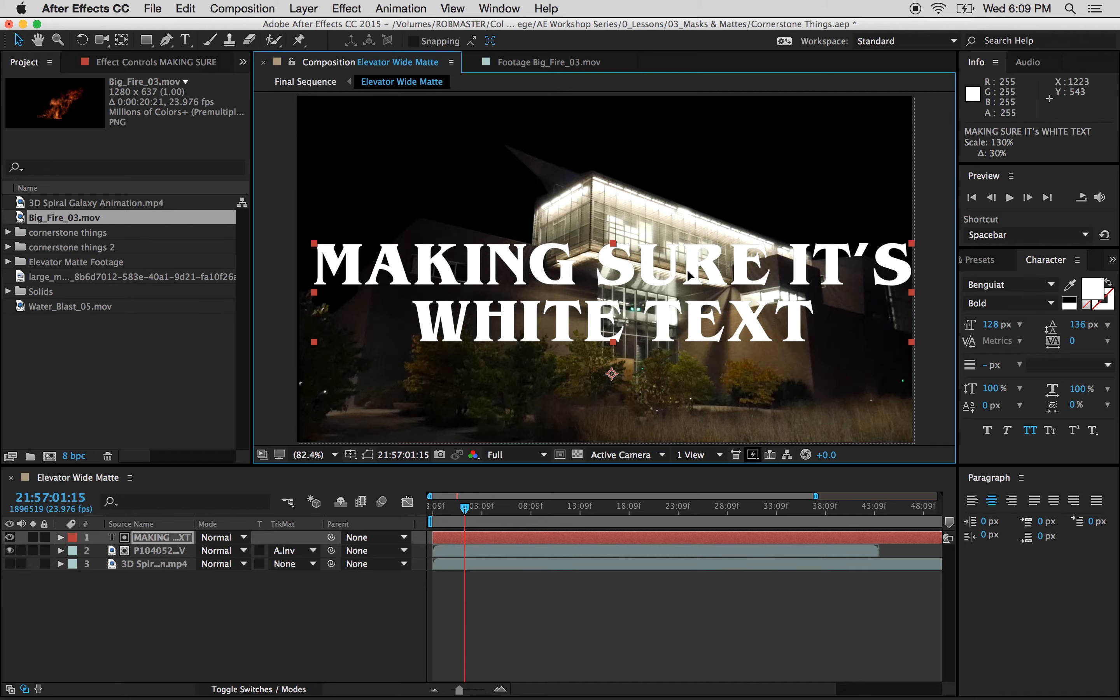
left_click_drag(687, 270, 683, 269)
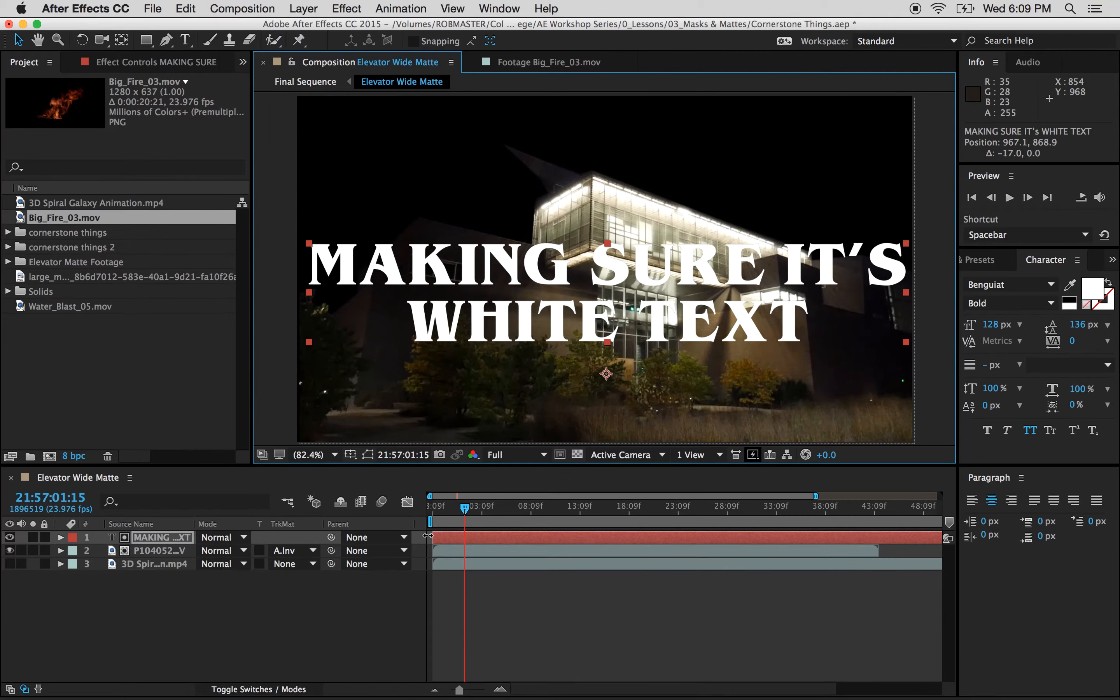
Step: Try Luma Matte with the text layer as P1040525.MOV's track matte, and change it to Luma Inverted Matte
left_click(304, 552)
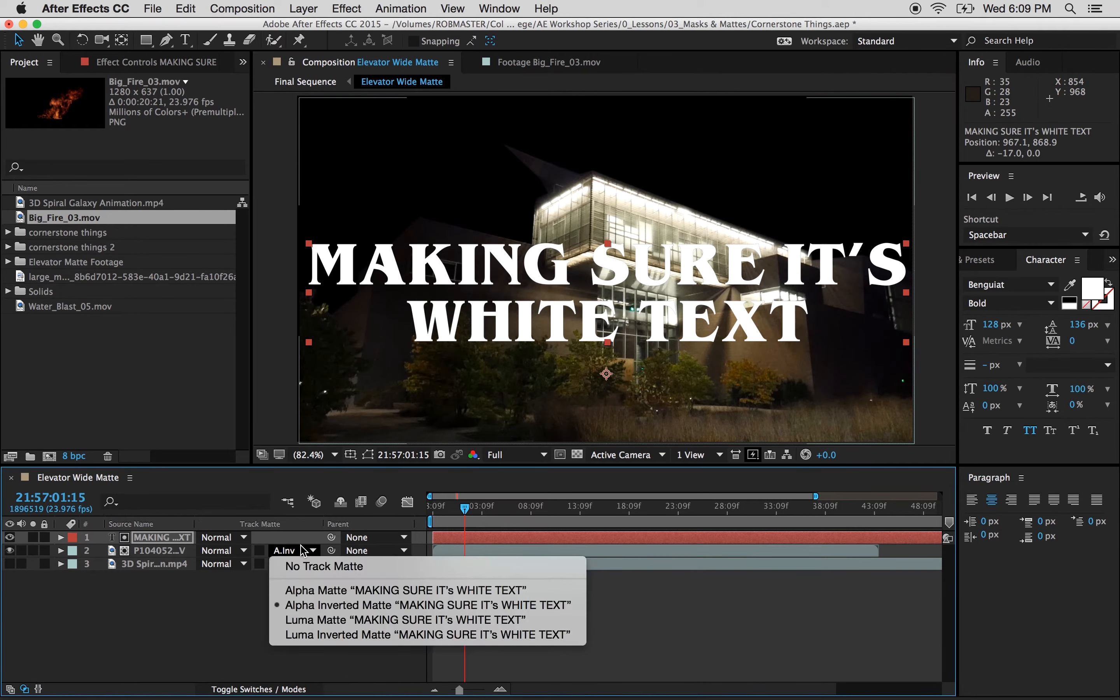
left_click(340, 620)
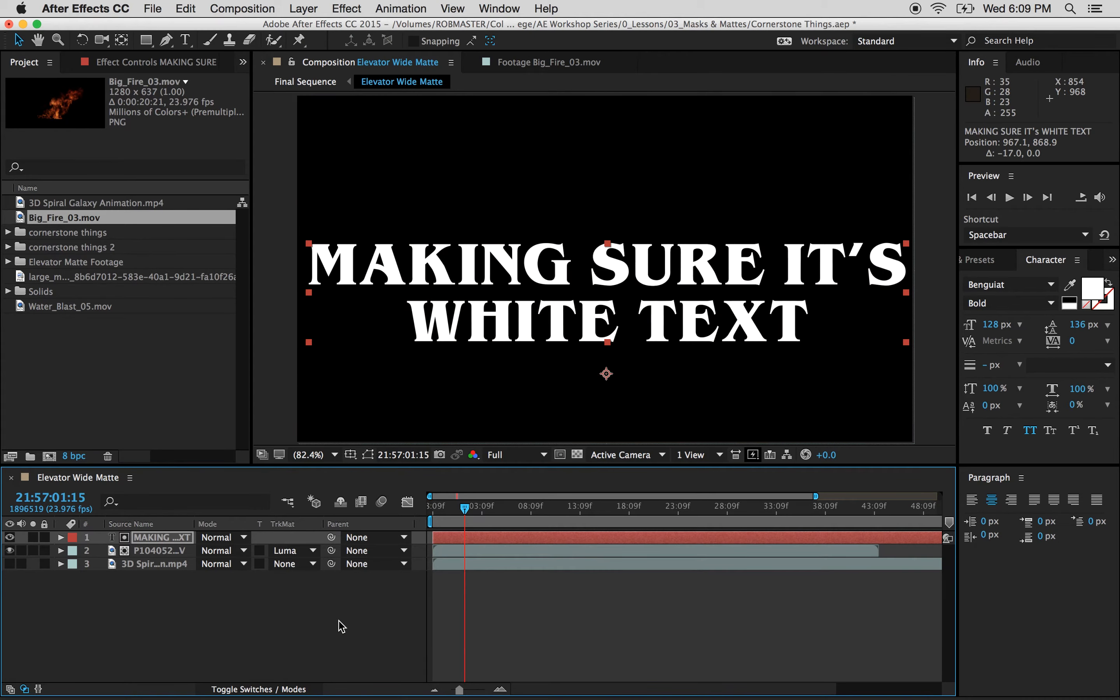
left_click(305, 551)
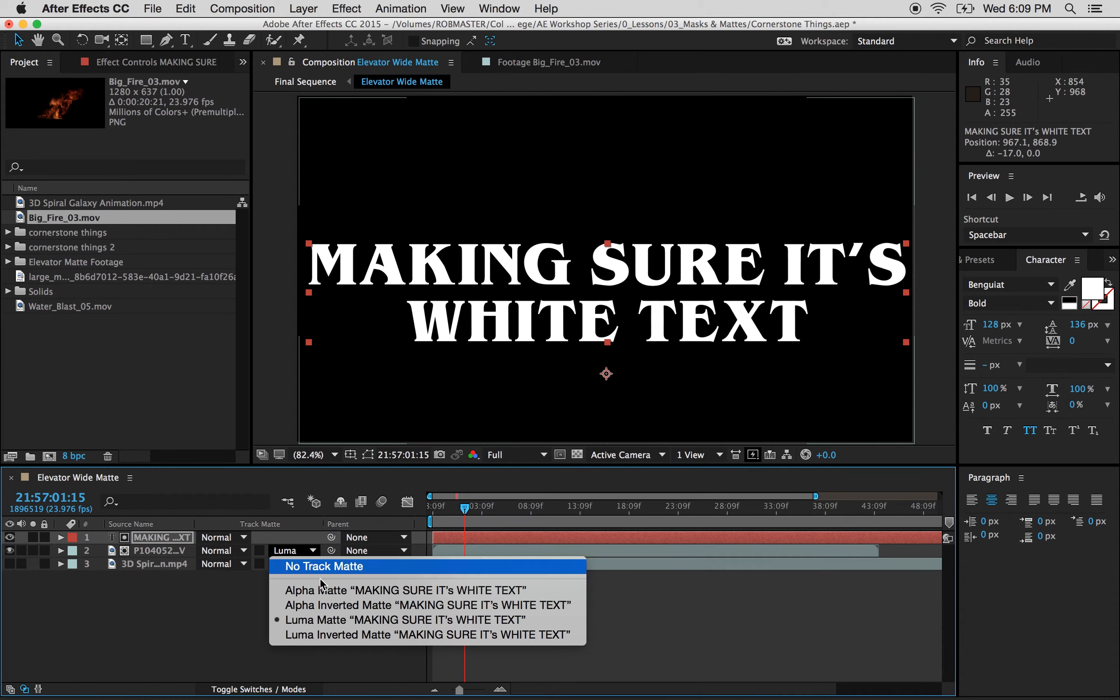
left_click(349, 635)
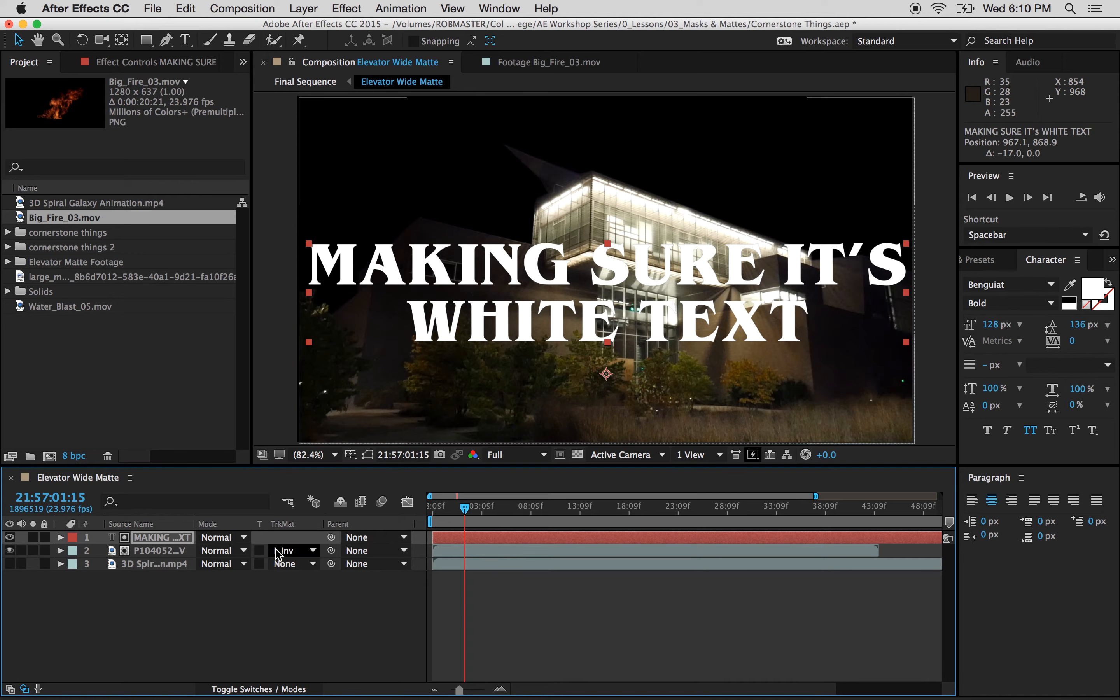
Step: Remove P1040525.MOV's track matte and try toggling Preserve Underlying Transparency on and off for the text layer
left_click(293, 555)
left_click(304, 567)
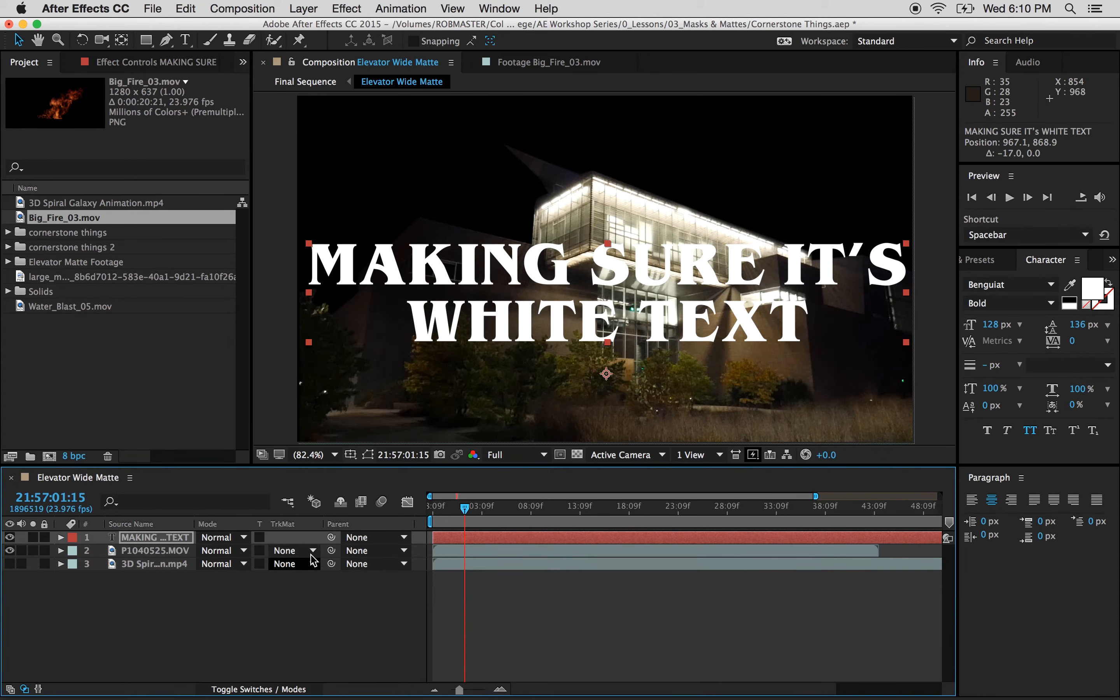
left_click(259, 550)
left_click(260, 551)
left_click(259, 537)
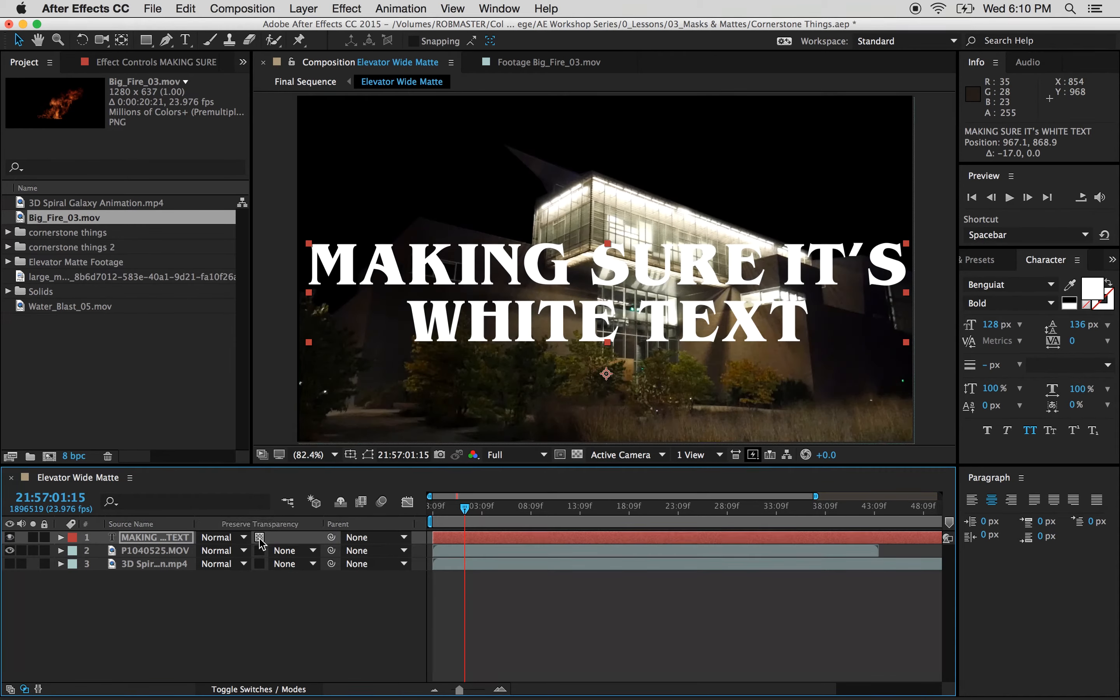
left_click(259, 538)
Step: Try the text layer as P1040525.MOV's Alpha Matte and compare it with Luma Matte and no track matte, ending on Luma Matte
left_click(295, 551)
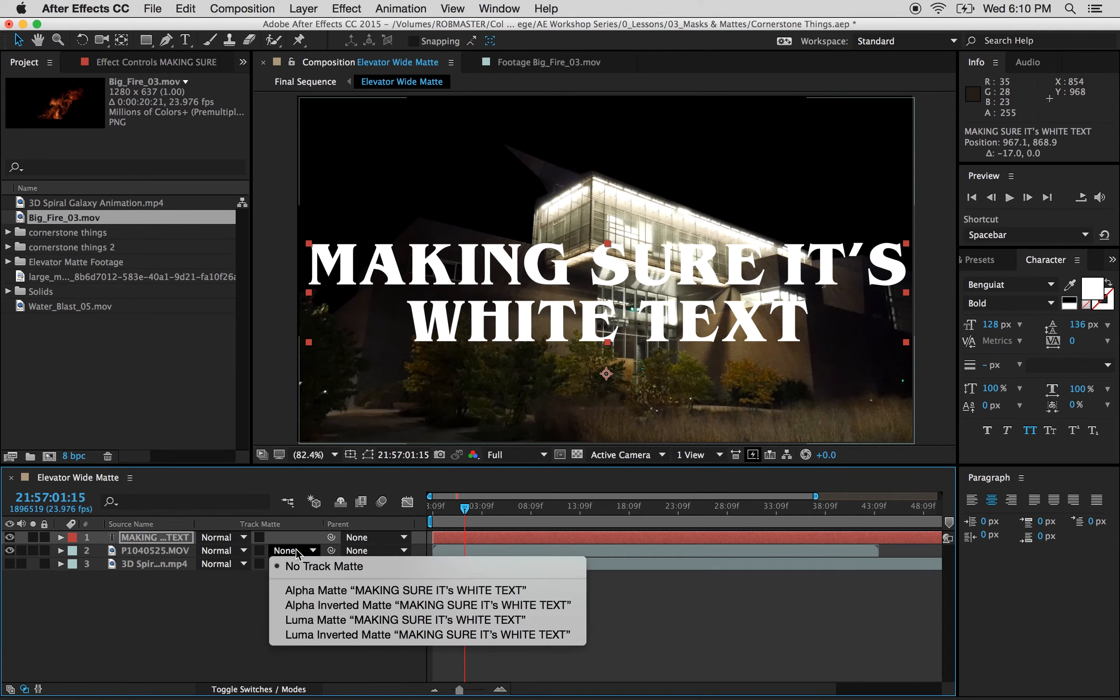
left_click(337, 591)
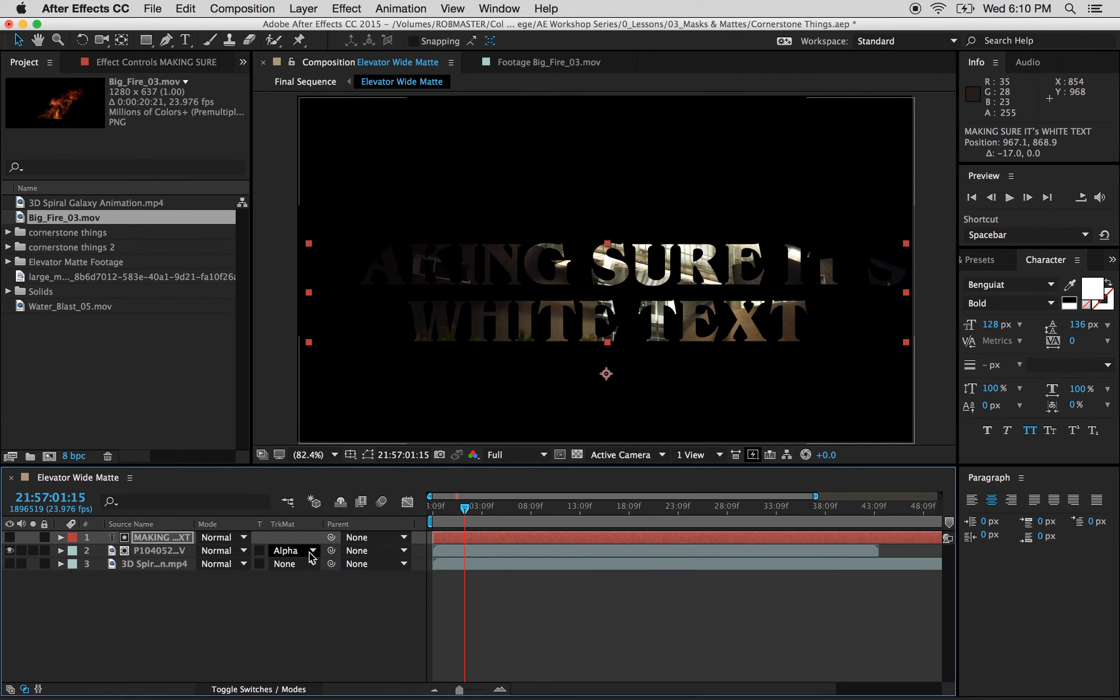
left_click(296, 551)
left_click(339, 617)
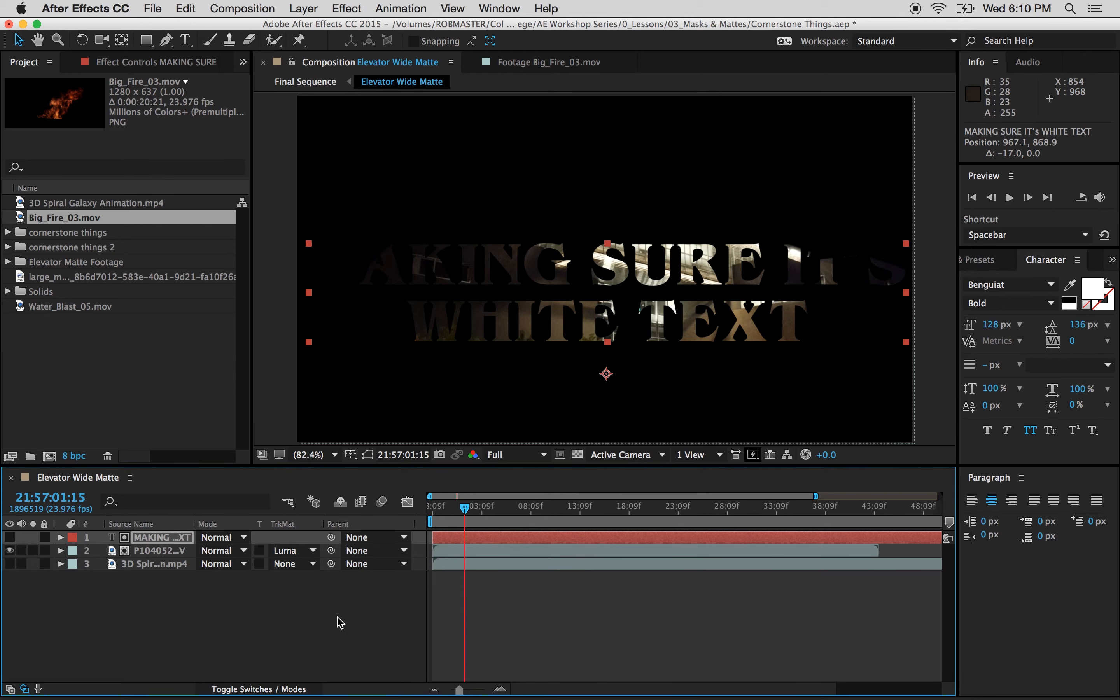
left_click(296, 552)
left_click(319, 566)
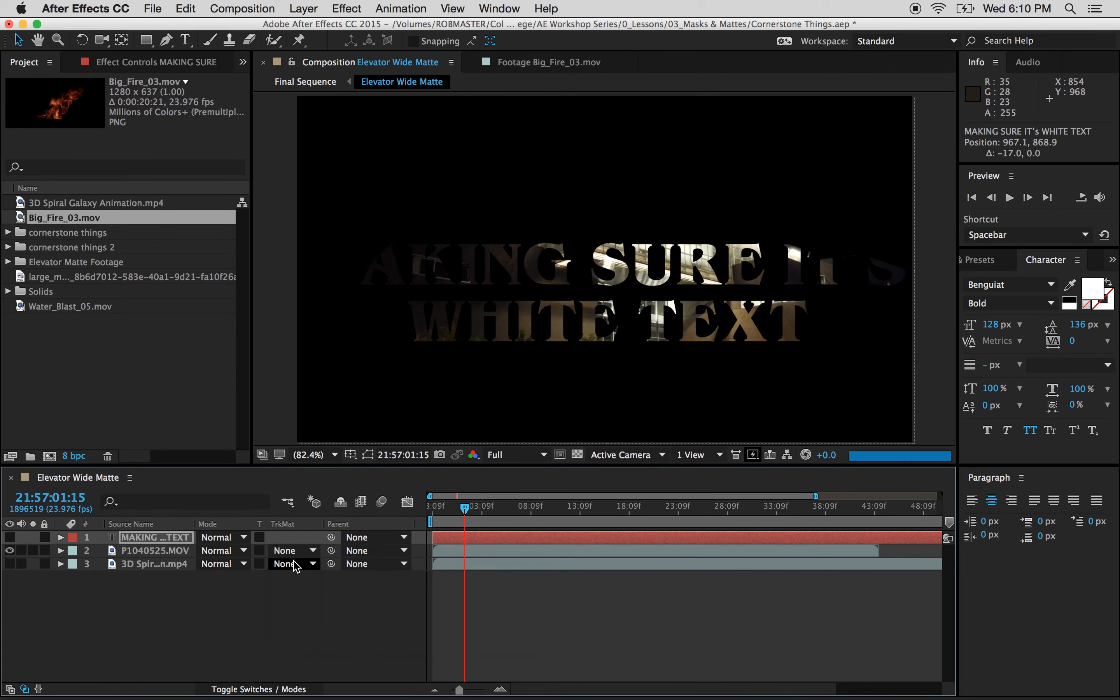
left_click(296, 551)
left_click(339, 620)
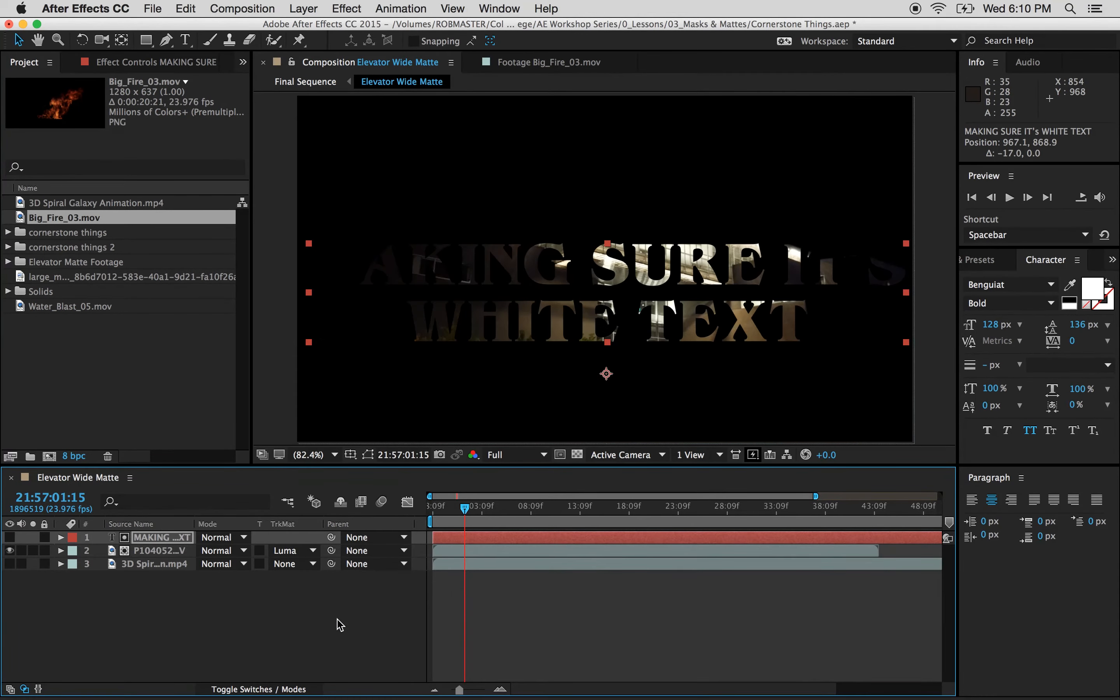
Step: Try shifting the P1040525.MOV footage behind the text matte to about 899, 484, and undo the move
left_click(329, 602)
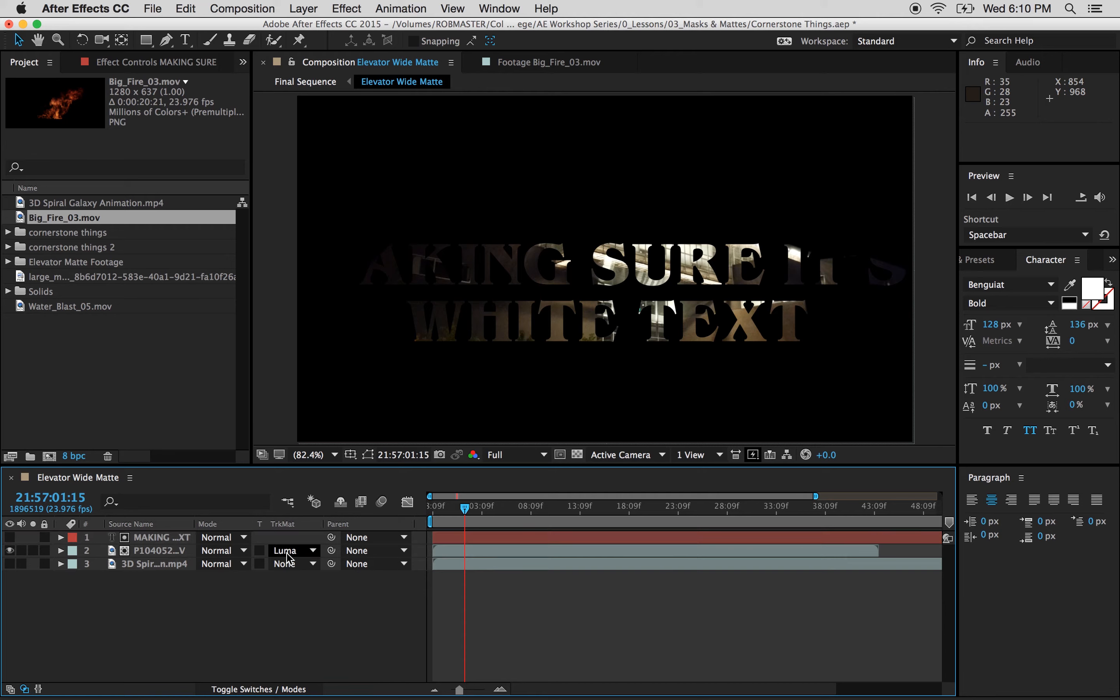
left_click_drag(652, 287, 629, 267)
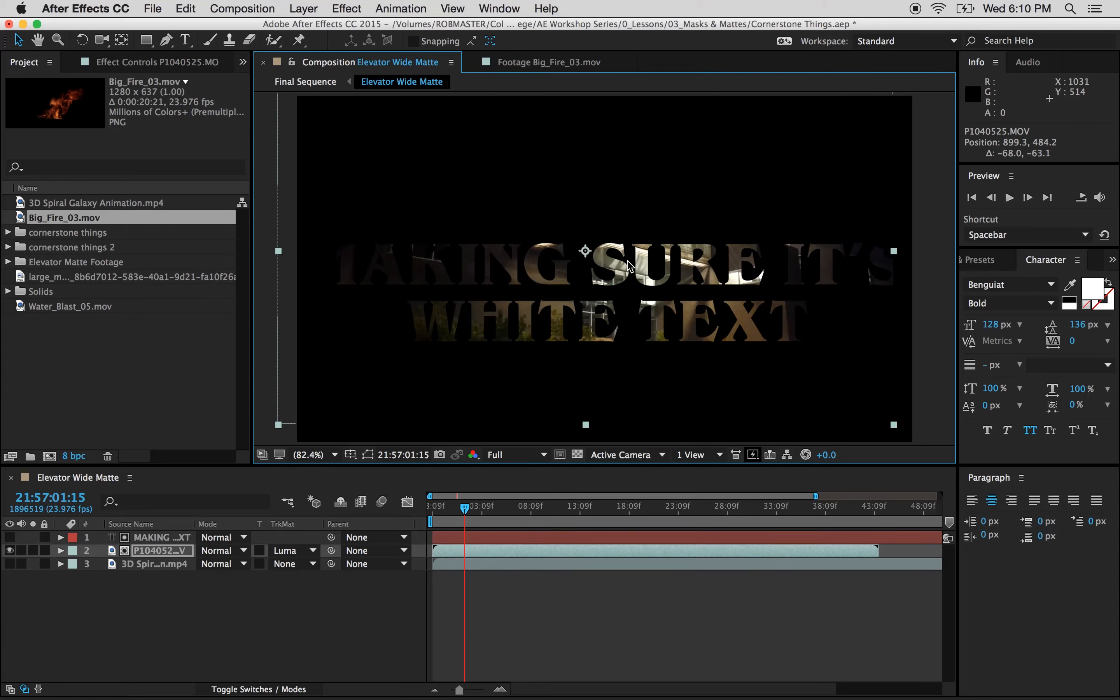
key("super+z")
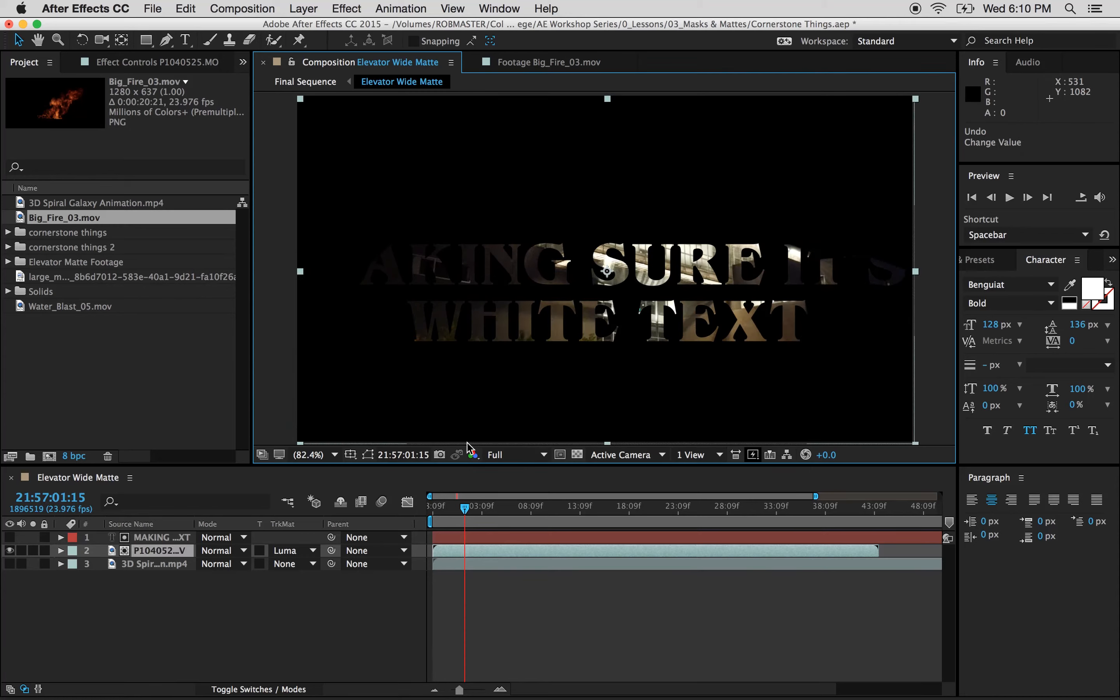
Step: Return to the composition's start at 21:56:58:09 and try Luma Inverted Matte with the text layer on P1040525.MOV
left_click_drag(463, 517, 410, 522)
left_click(292, 550)
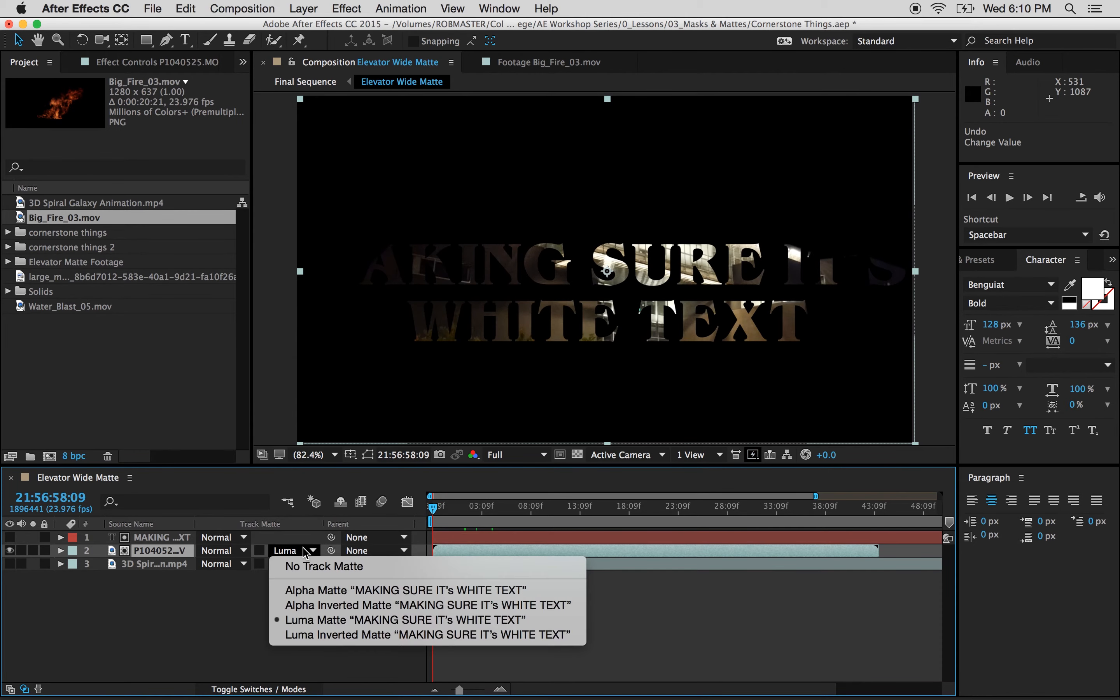
left_click(336, 641)
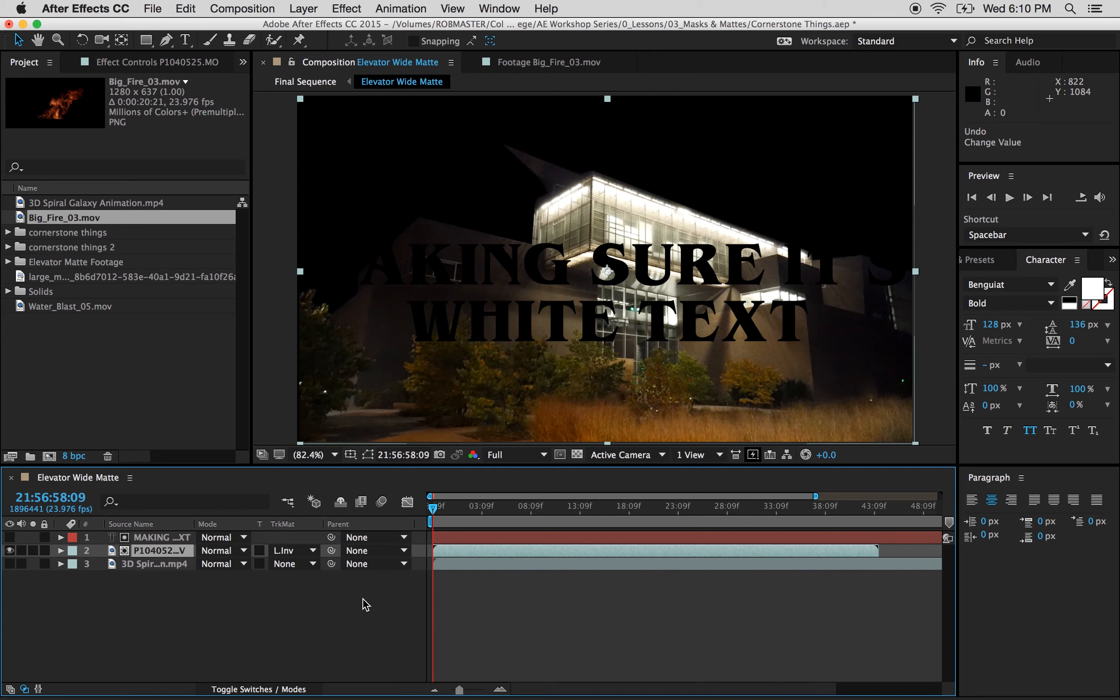
Step: Set P1040525.MOV to No Track Matte and turn on the visibility of the 3D Spiral Galaxy Animation layer
left_click(216, 540)
left_click(166, 588)
left_click(298, 551)
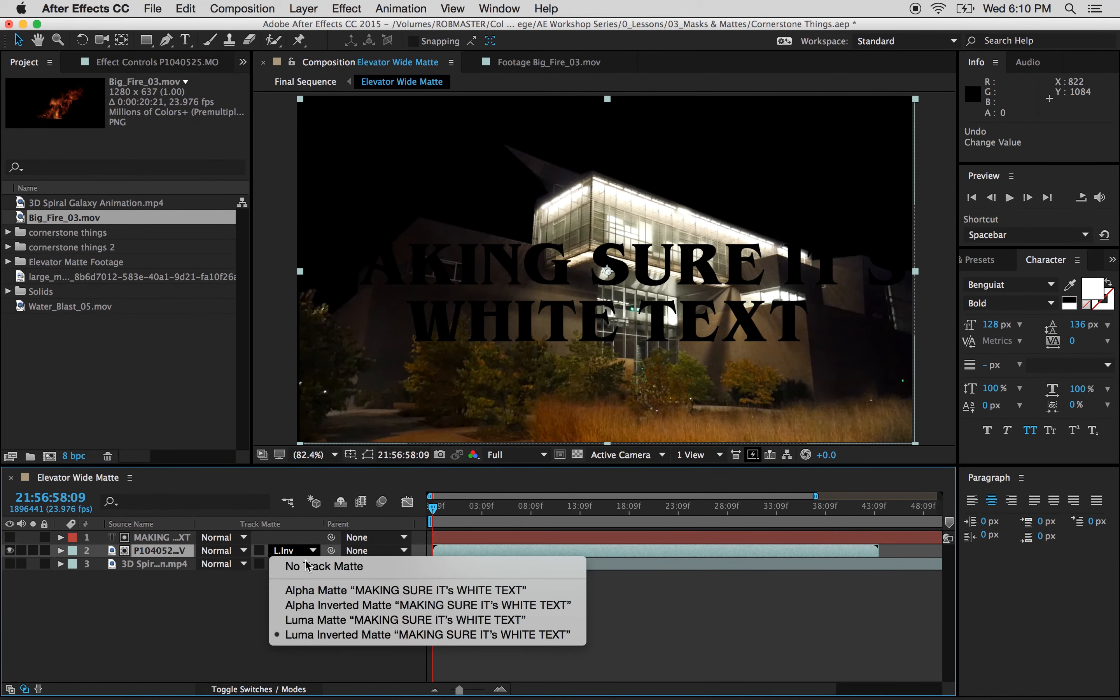
left_click(306, 566)
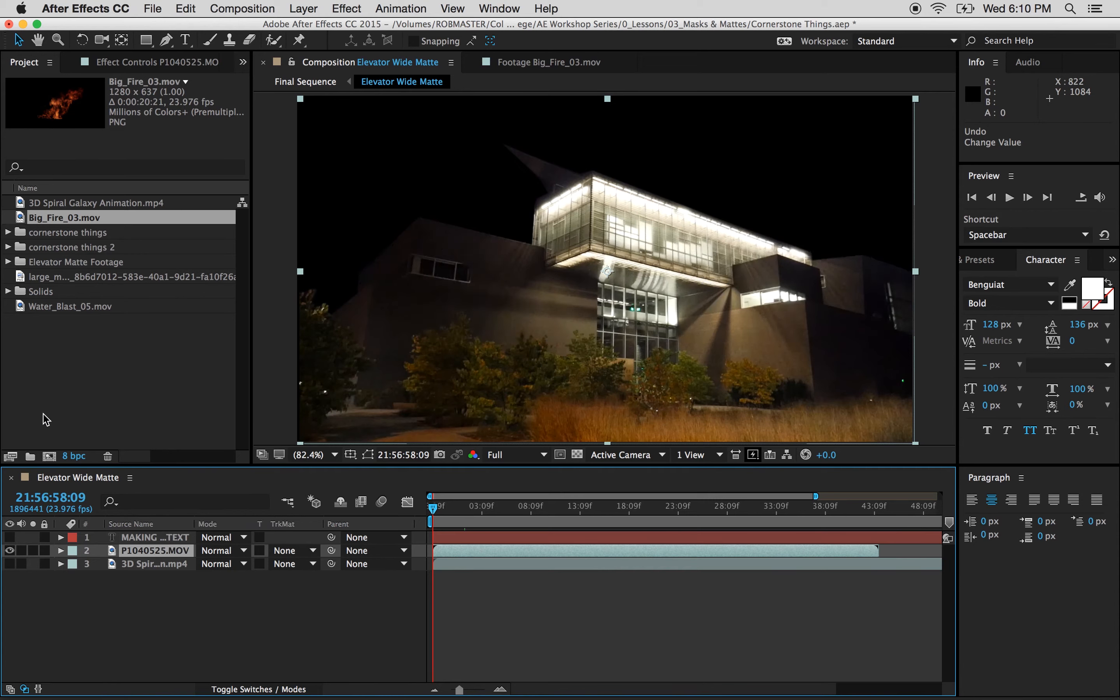
left_click(9, 564)
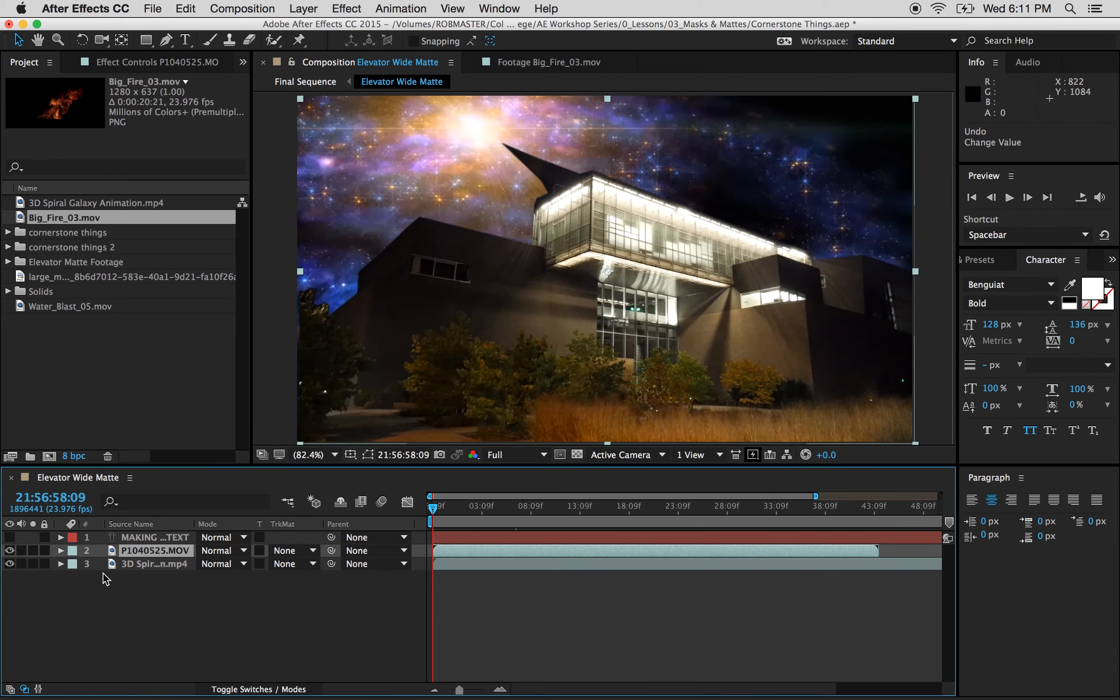
Step: Add Big_Fire_03.mov directly above the building footage, enlarge it to engulf the building, and move it to about 715, 127
left_click_drag(69, 220, 173, 546)
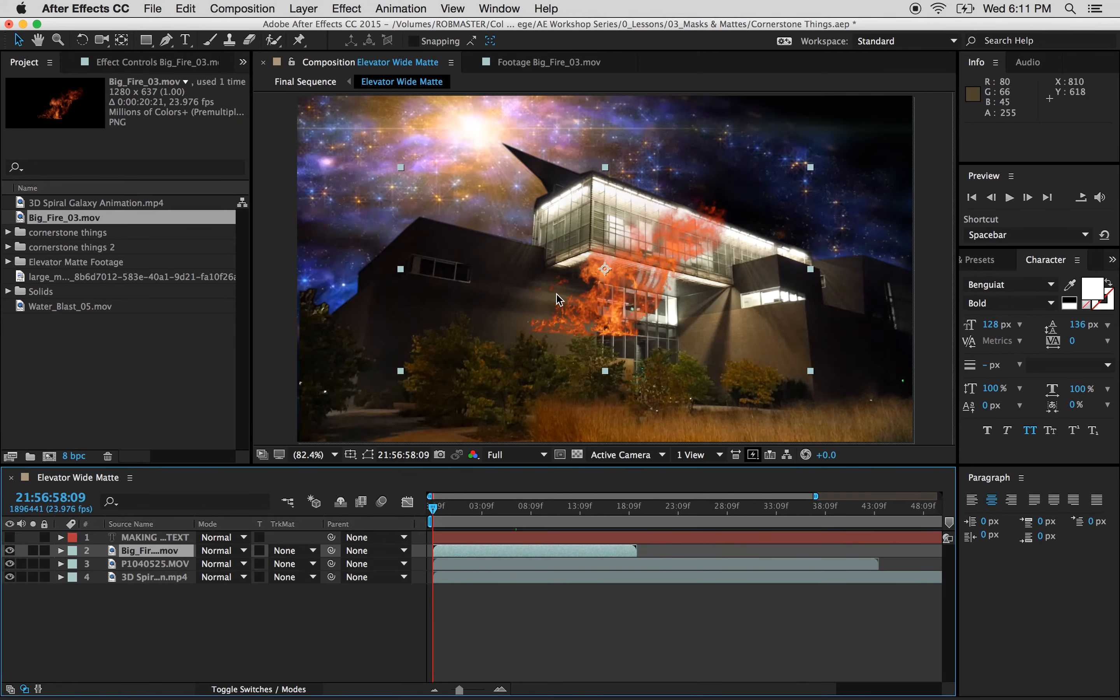
left_click(401, 376)
left_click_drag(400, 372, 2, 693)
left_click_drag(602, 386, 528, 326)
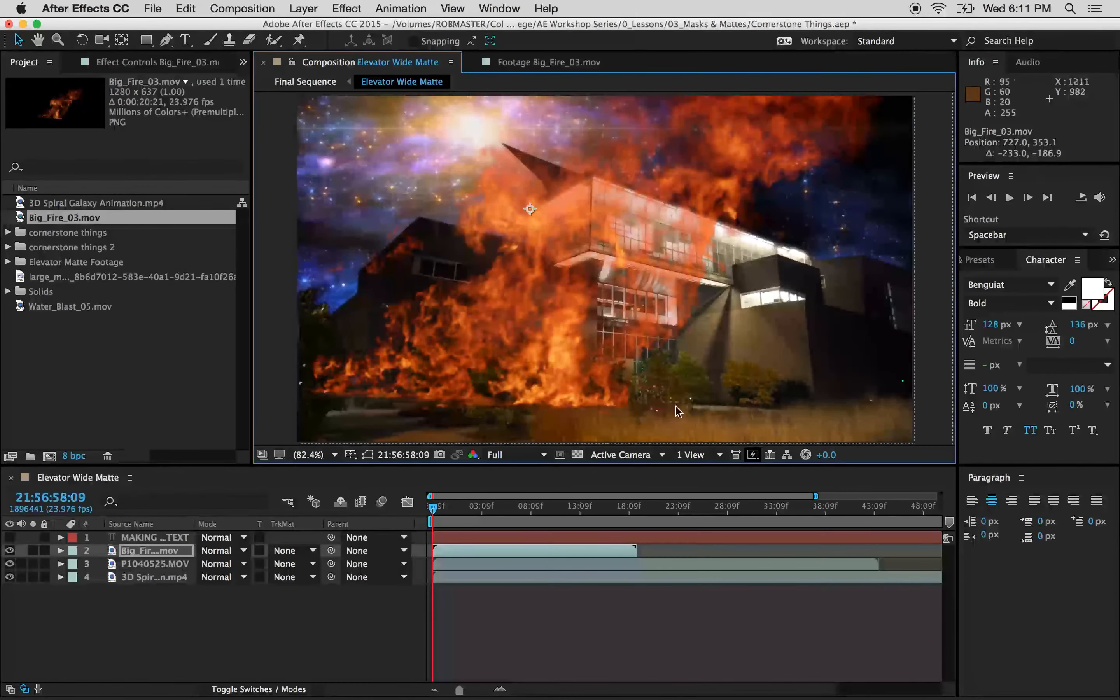
left_click_drag(603, 385, 565, 339)
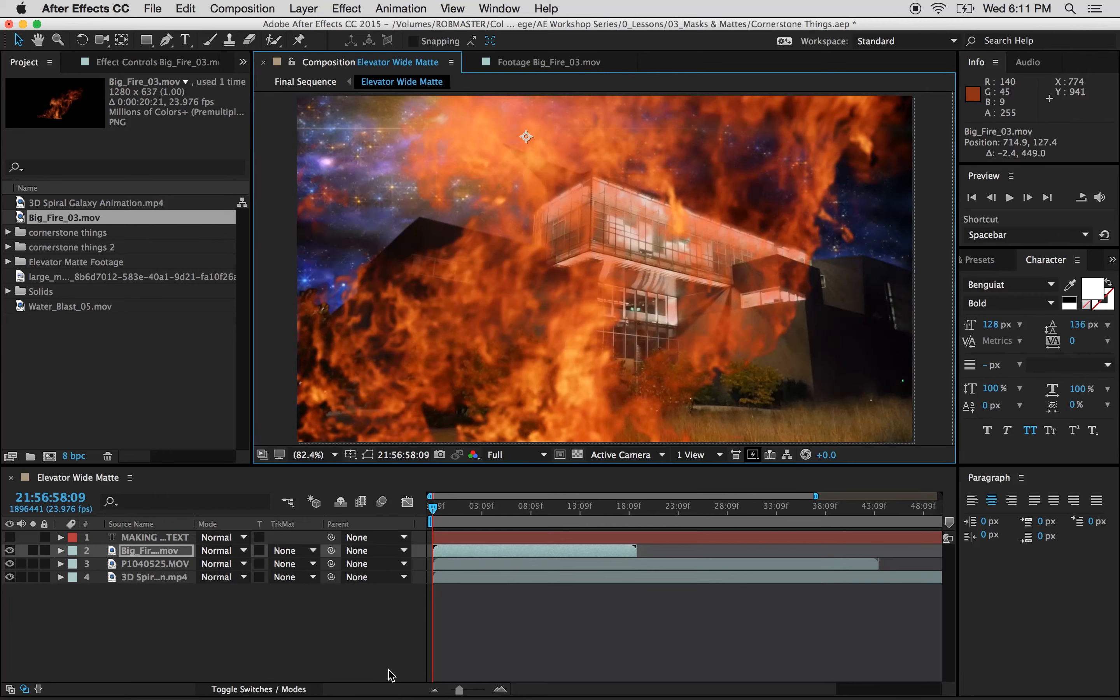
Step: Try the Stencil Alpha blending mode on the Big_Fire_03.mov layer and set it back to Normal
left_click(306, 551)
left_click(309, 552)
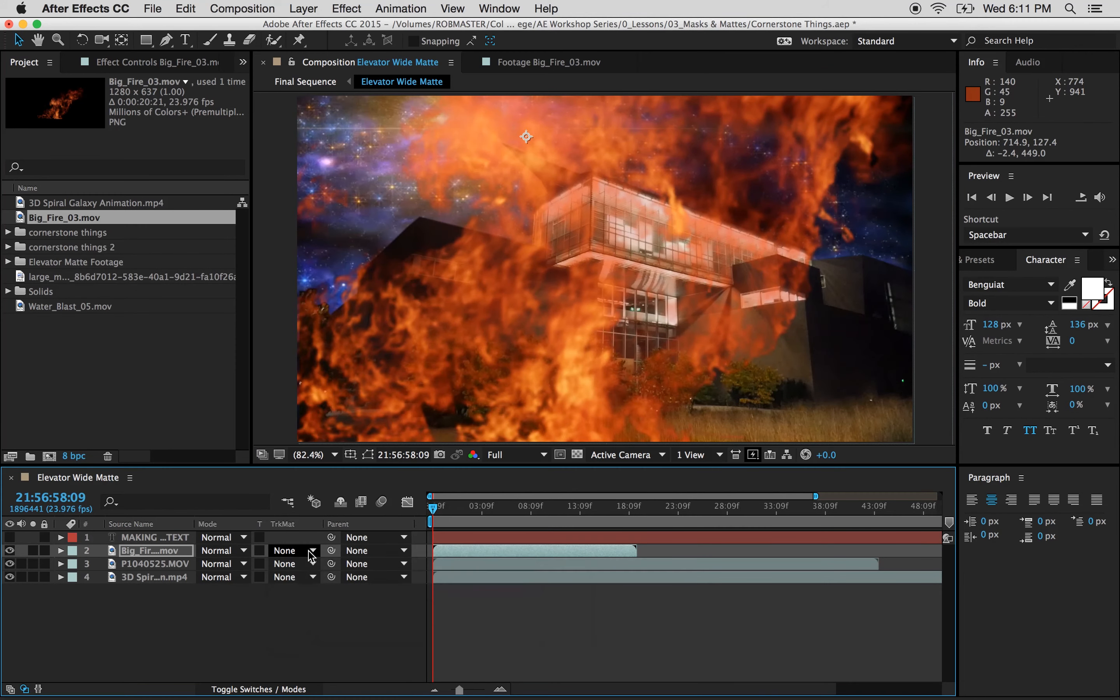
left_click(230, 551)
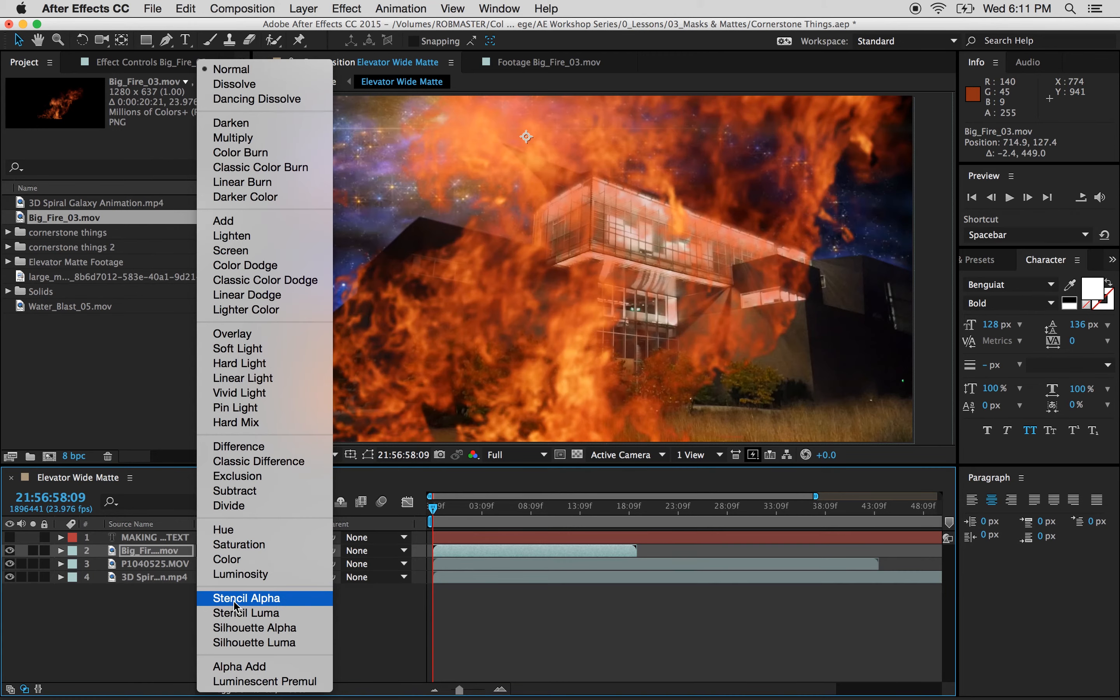
left_click(262, 602)
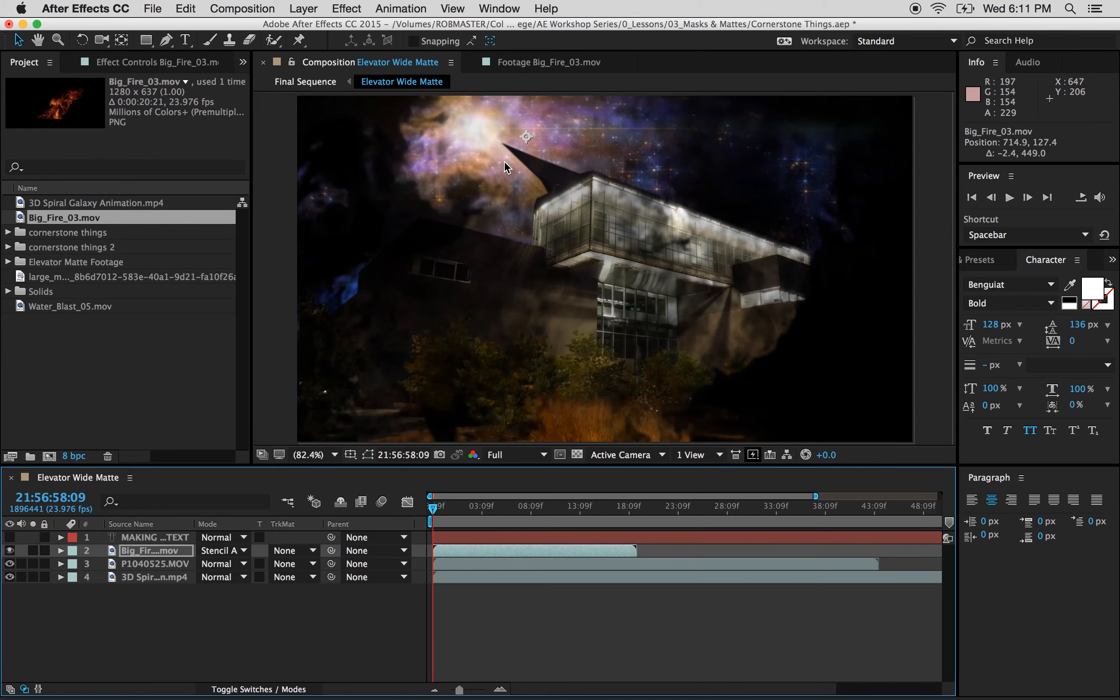
left_click(221, 550)
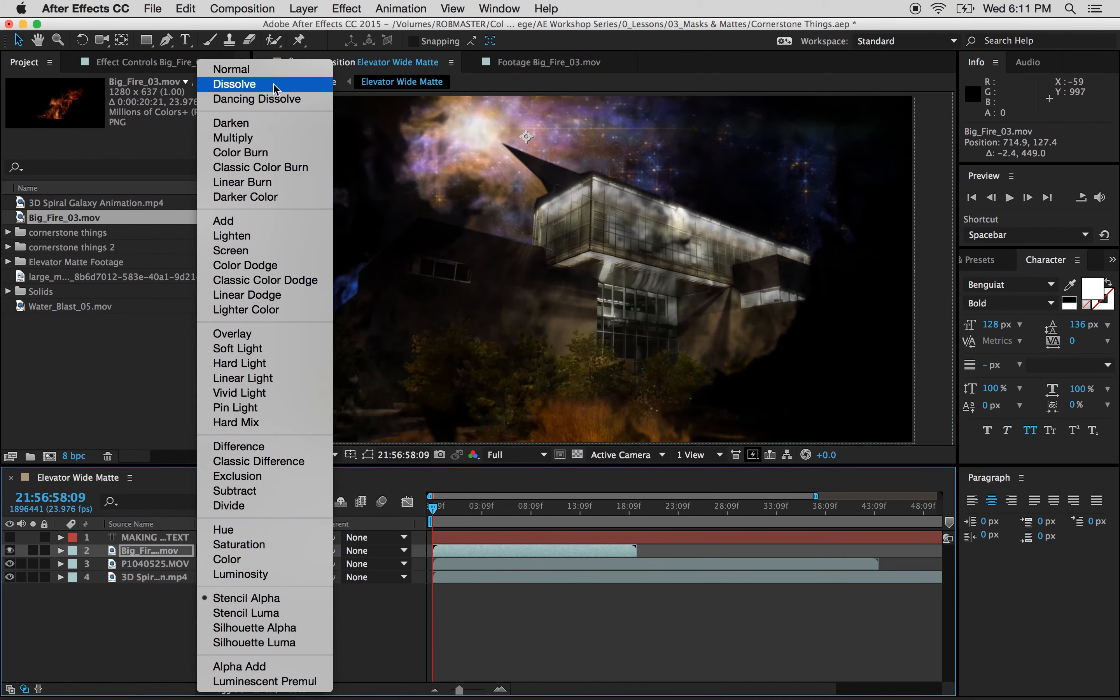
left_click(272, 70)
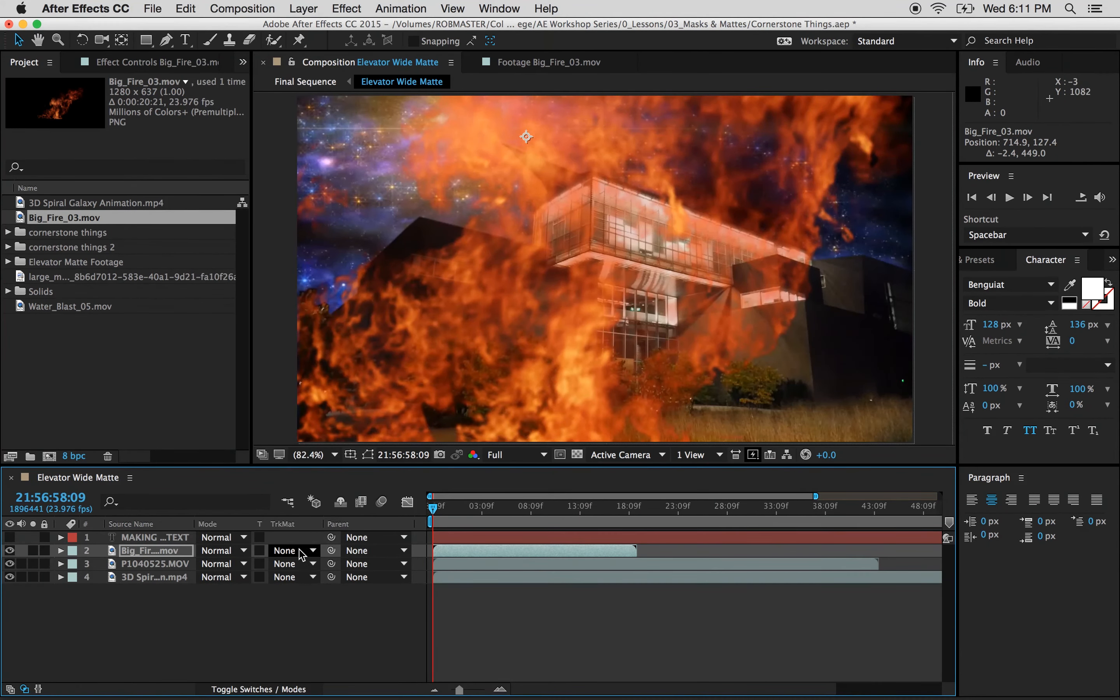
Step: Try Alpha Matte "Big_Fire_03.mov" as P1040525.MOV's track matte, and set it back to No Track Matte
left_click(301, 552)
left_click(302, 559)
left_click(296, 569)
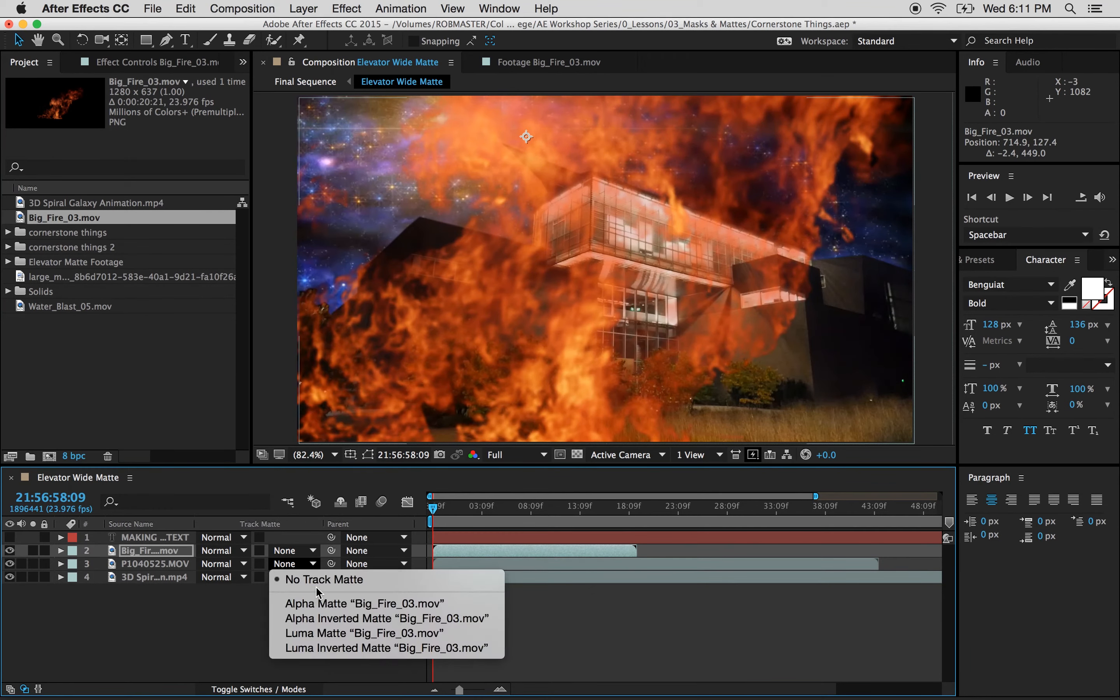
left_click(324, 603)
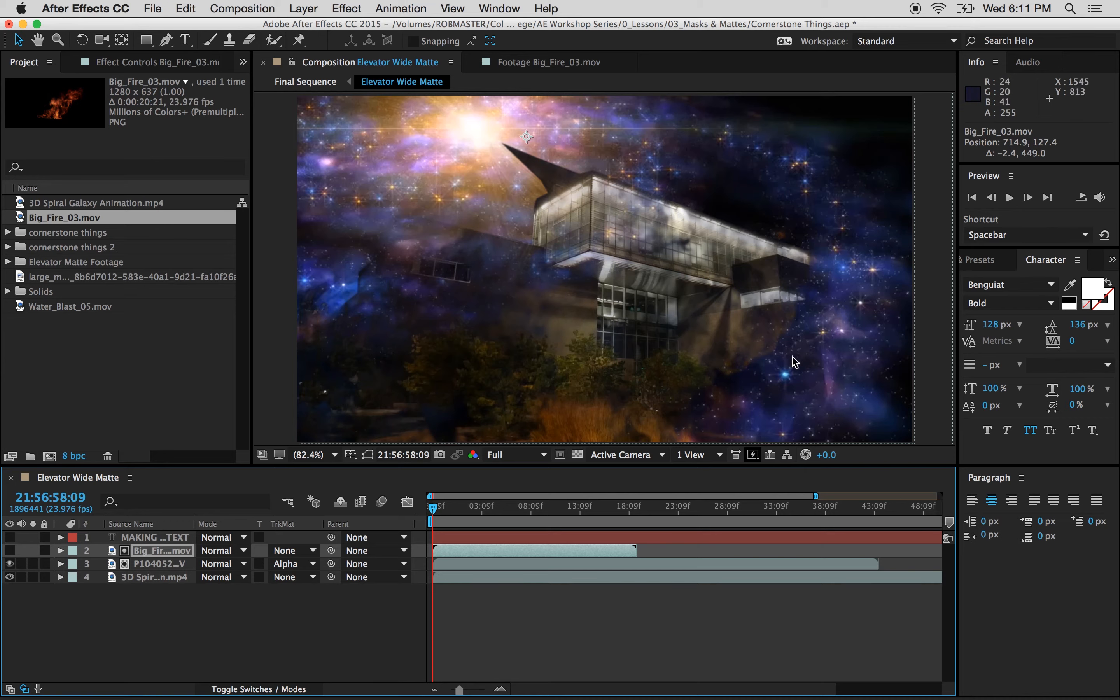
left_click(282, 564)
left_click(288, 580)
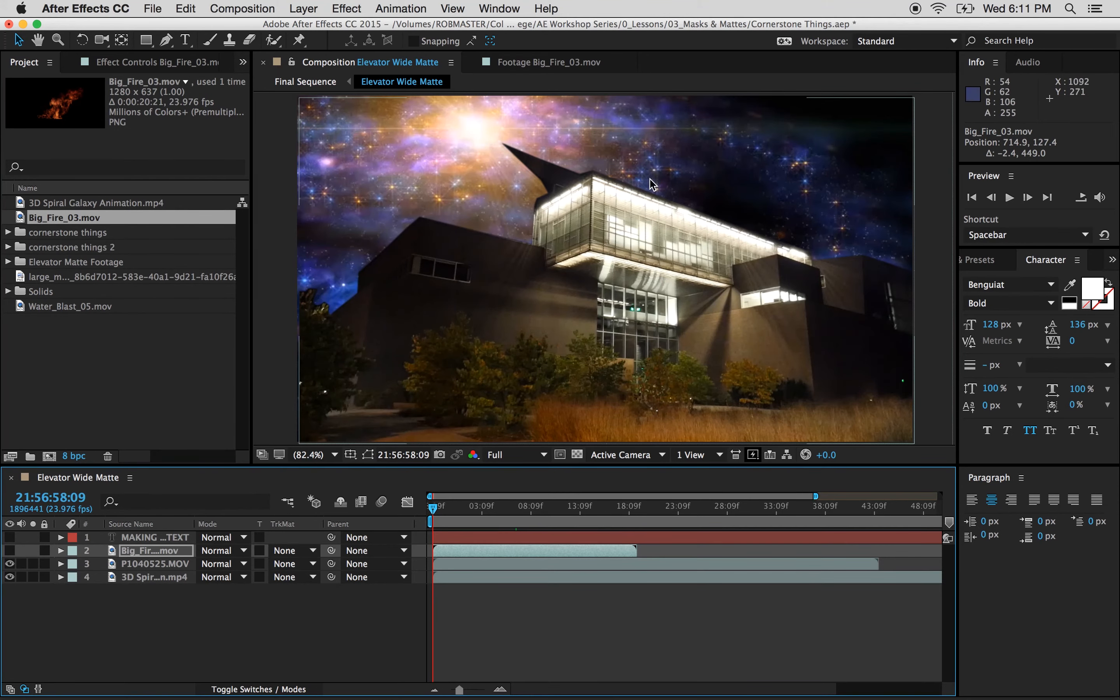
Step: Compare Stencil Alpha and Normal blending on the hidden Big_Fire_03.mov layer at 21:57:02:08, ending on Normal
left_click(231, 558)
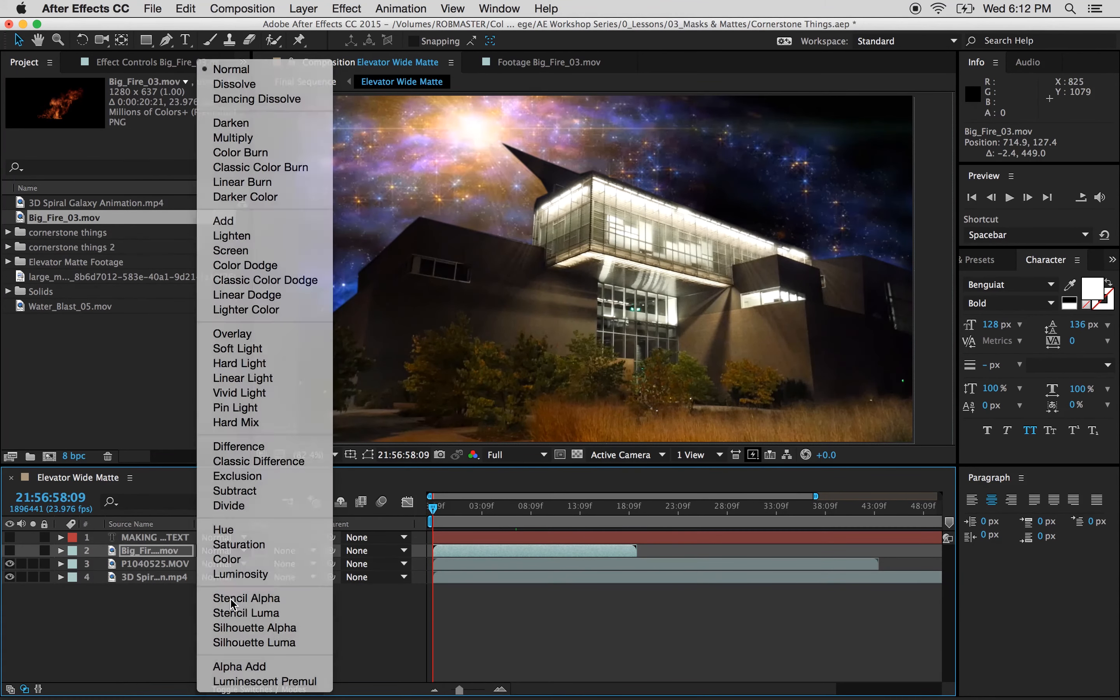
left_click(240, 597)
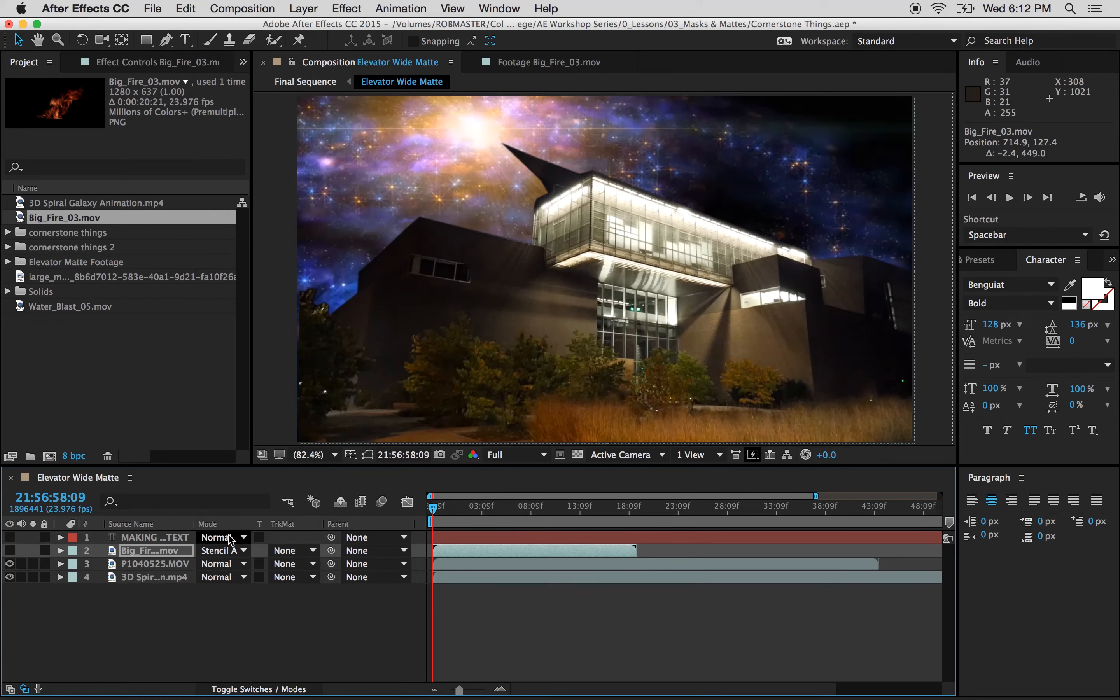
left_click(476, 505)
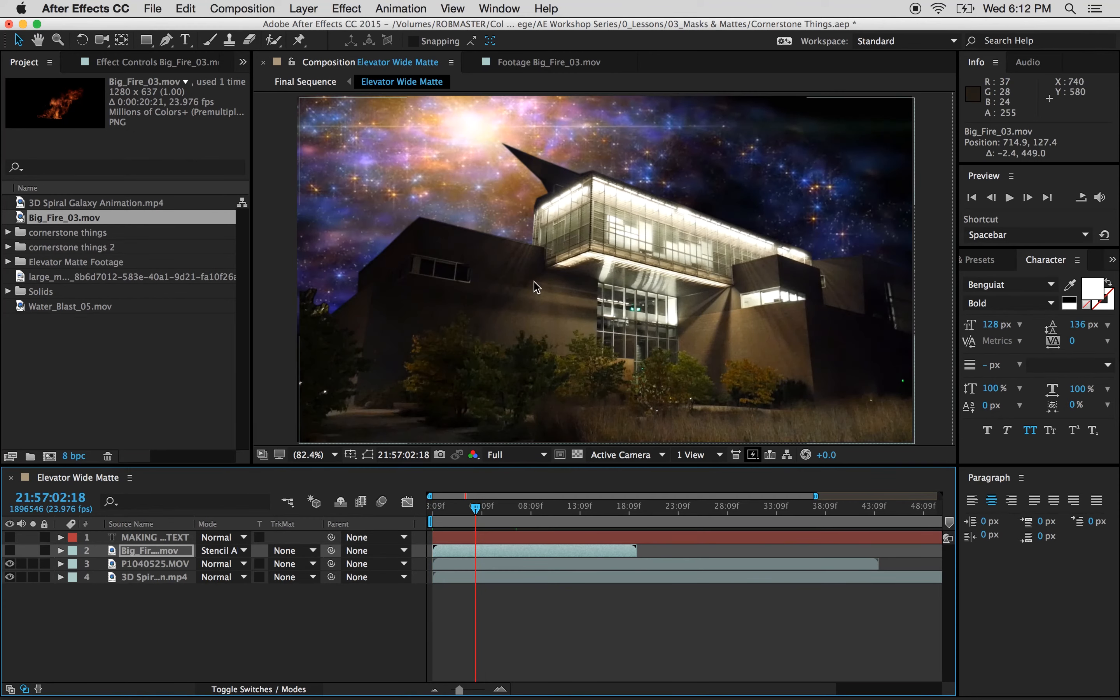
mouse_move(476, 507)
left_mouse_down()
mouse_move(539, 509)
mouse_move(471, 509)
left_mouse_up()
left_click(222, 550)
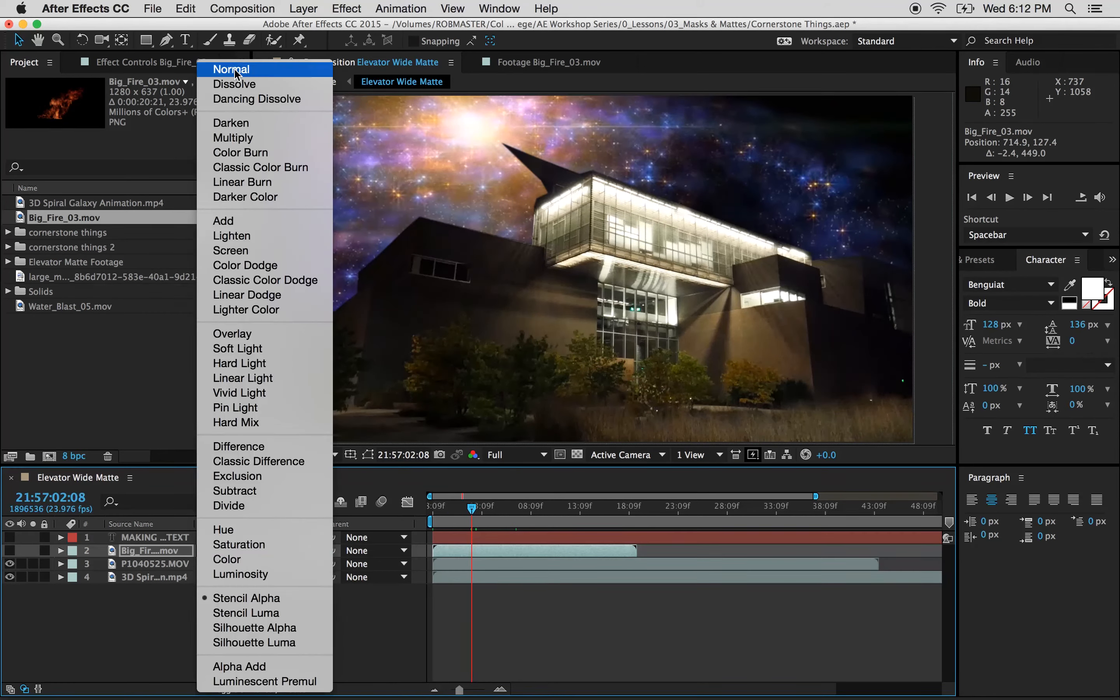
left_click(217, 70)
left_click(221, 550)
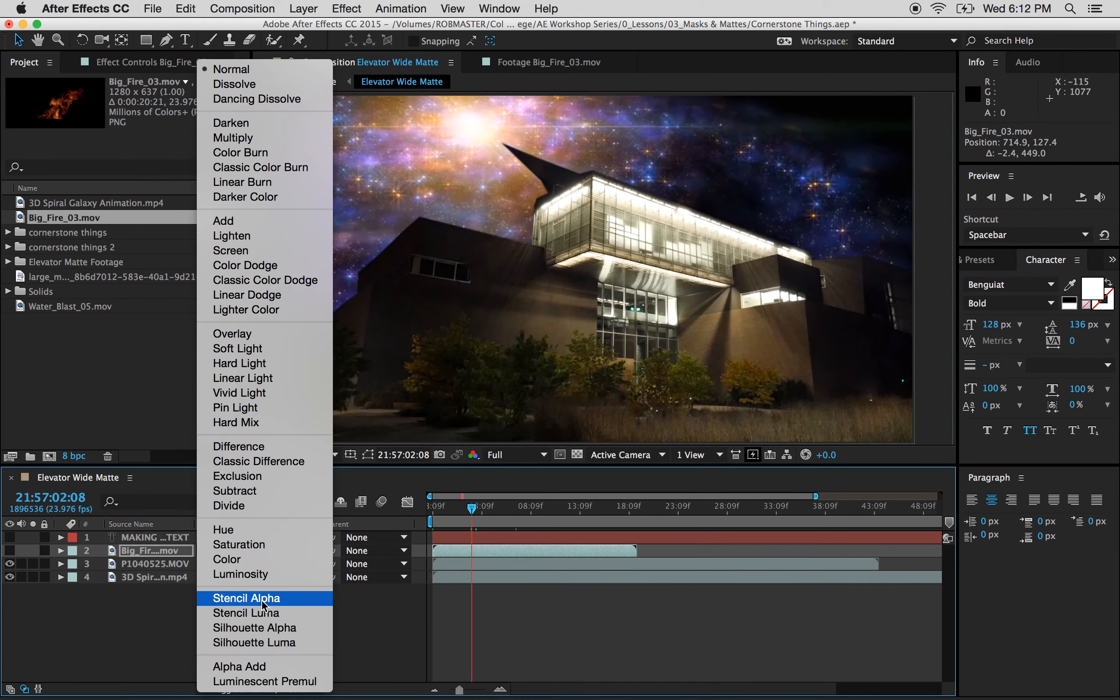
left_click(251, 596)
left_click(221, 550)
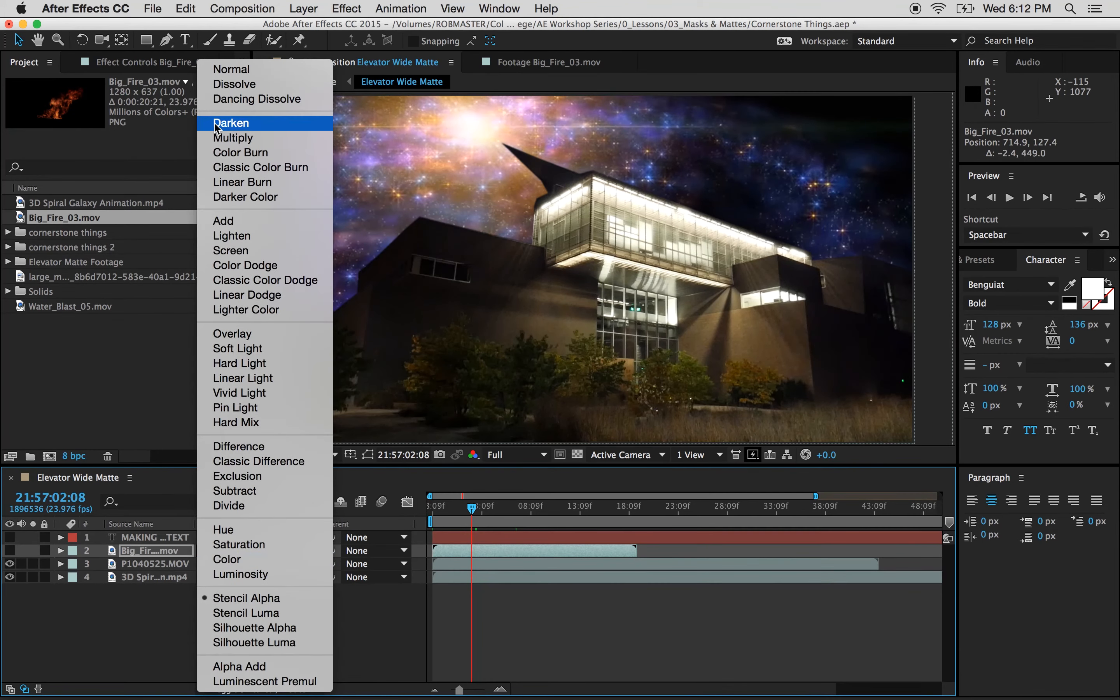
left_click(218, 70)
Step: Turn on the Big_Fire_03.mov layer's visibility and set P1040525.MOV's blending mode to Stencil Alpha
left_click(9, 550)
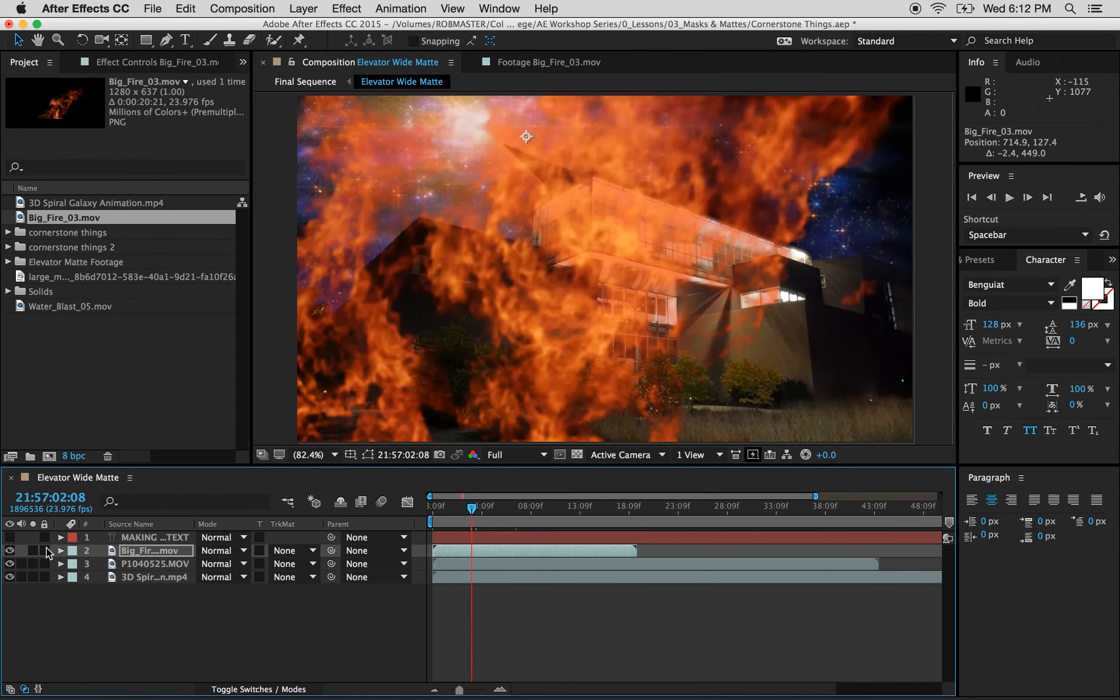
left_click(243, 550)
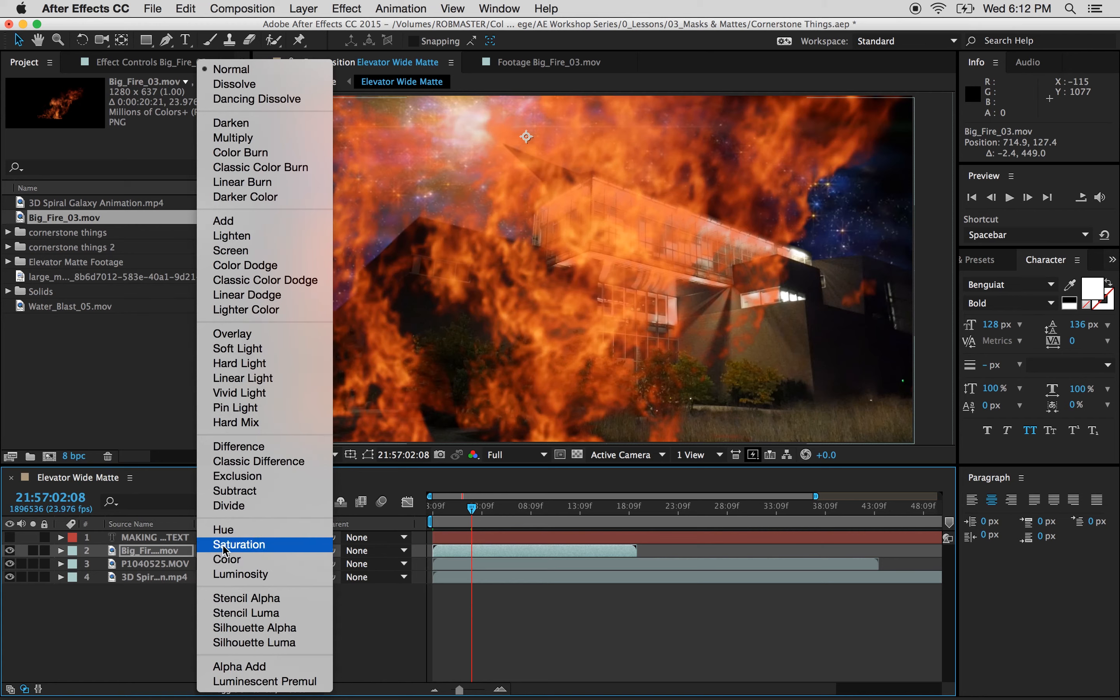
left_click(277, 600)
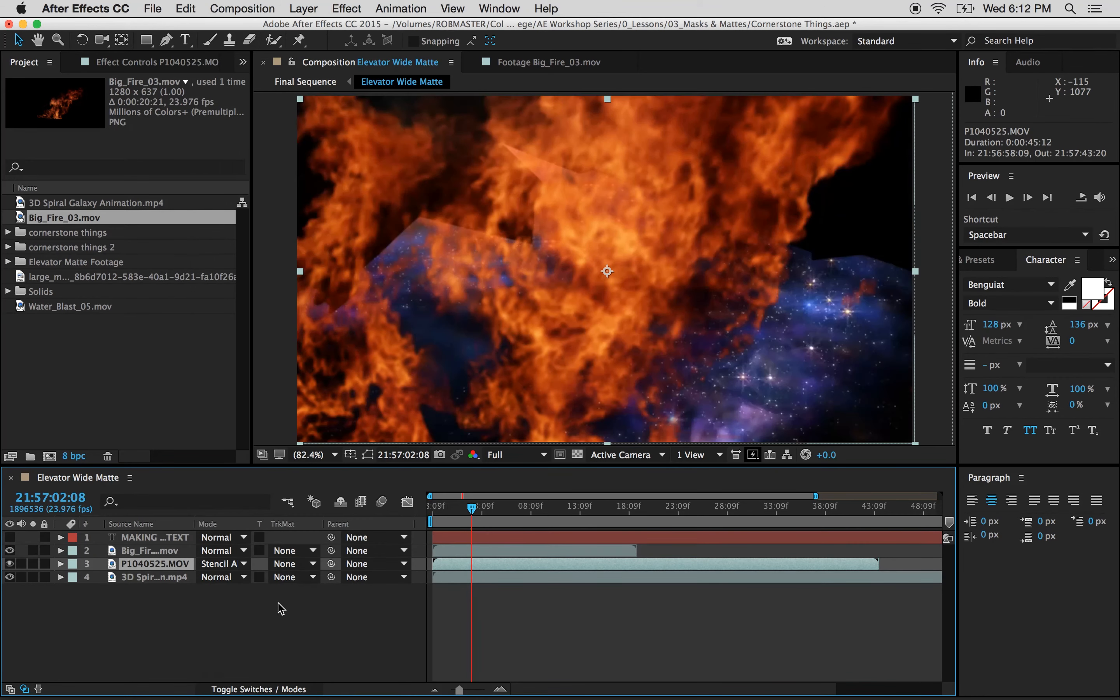
Step: Try Dissolve as P1040525.MOV's blending mode and set it back to Normal
left_click(221, 564)
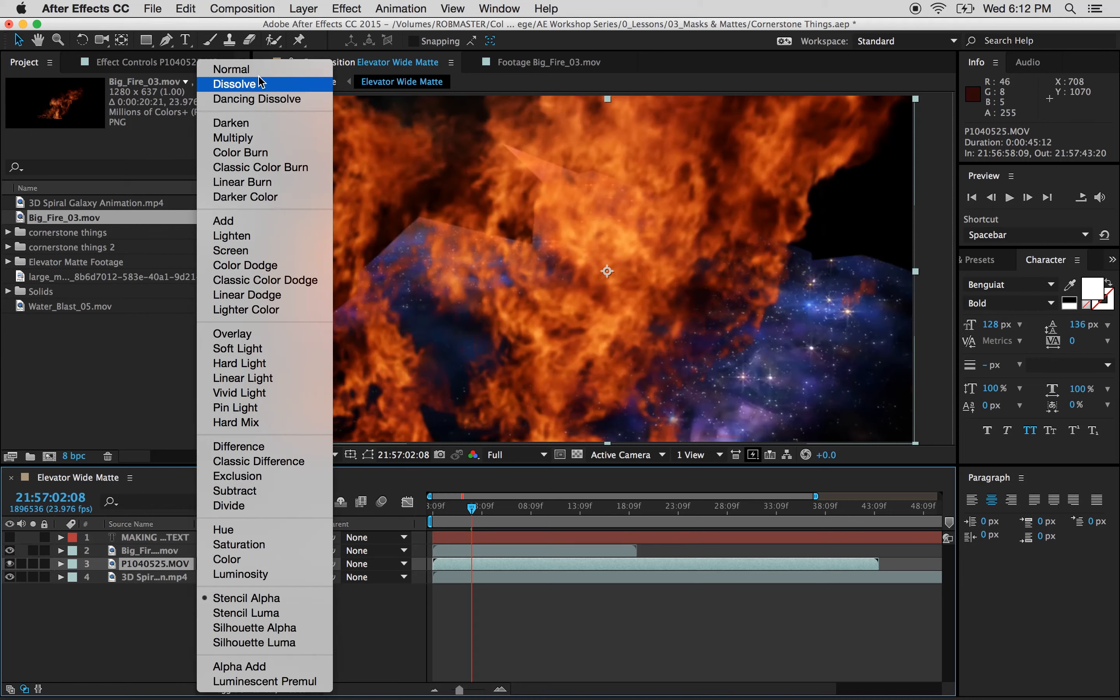
left_click(261, 82)
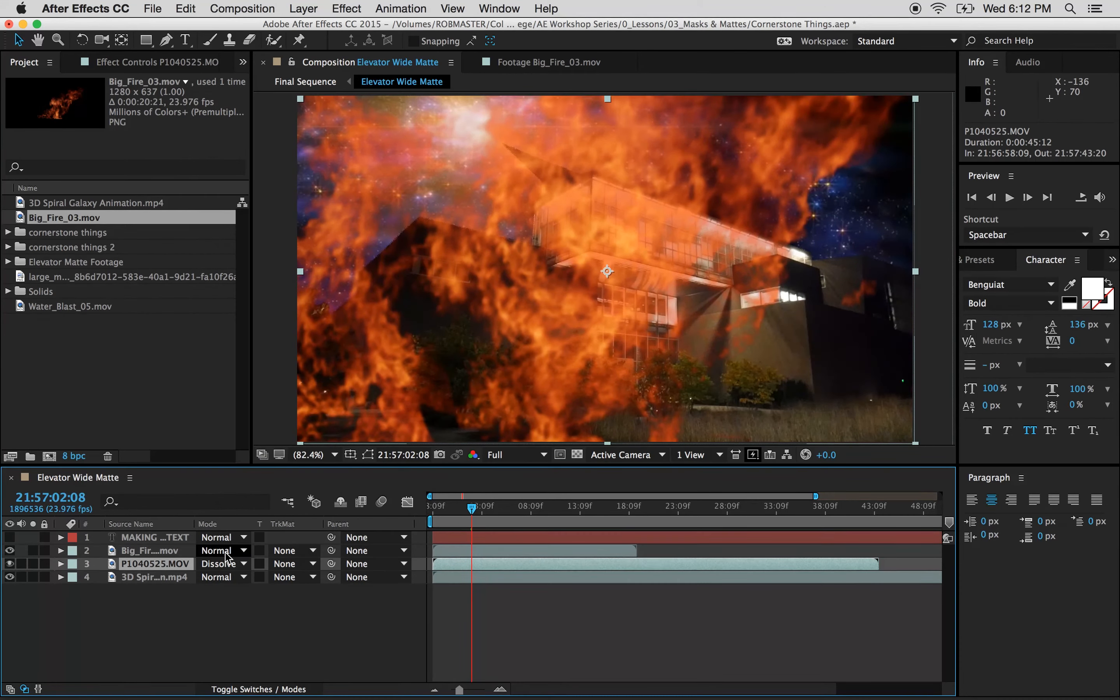
left_click(227, 563)
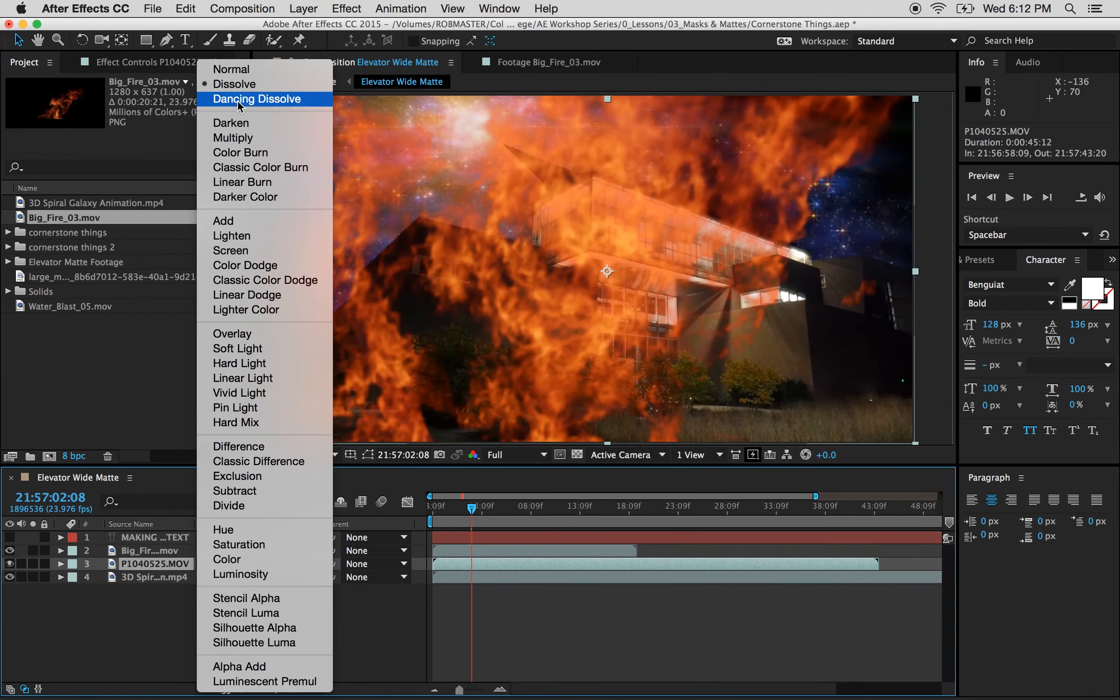
left_click(232, 70)
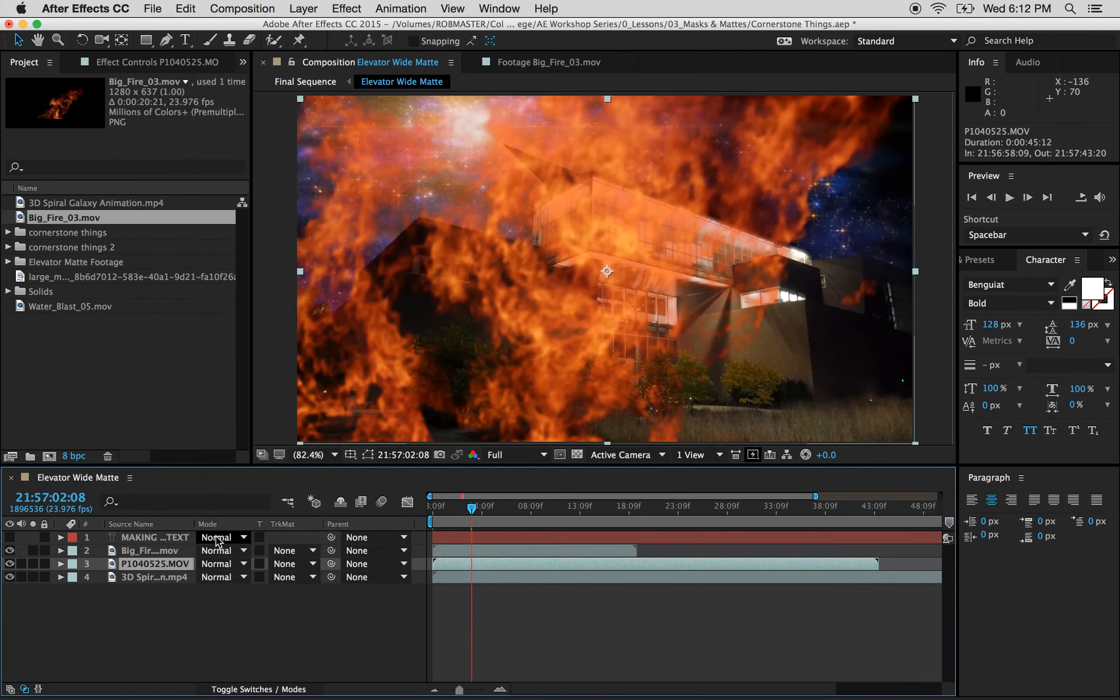
Step: Try Stencil Alpha as Big_Fire_03.mov's blending mode and preview the composite at 21:57:07:23
left_click(225, 564)
left_click(258, 600)
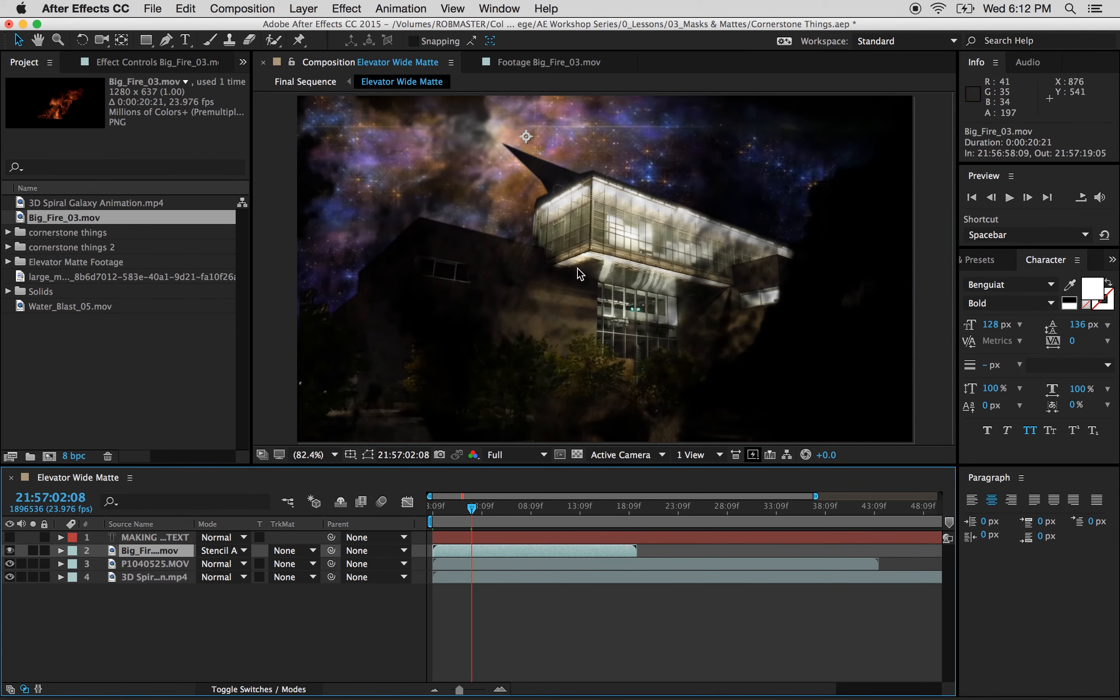
left_click_drag(471, 507, 526, 500)
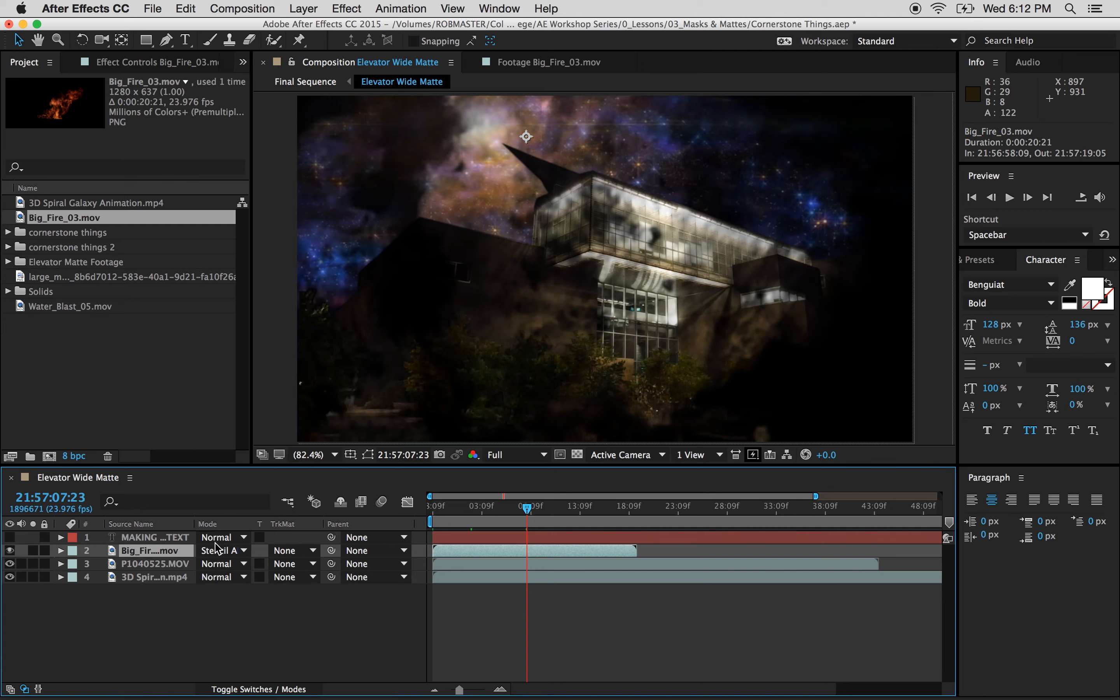
Step: Try Silhouette Alpha as Big_Fire_03.mov's blending mode and scrub the timeline around 21:57:05:05 to preview it
left_click(217, 549)
left_click(180, 634)
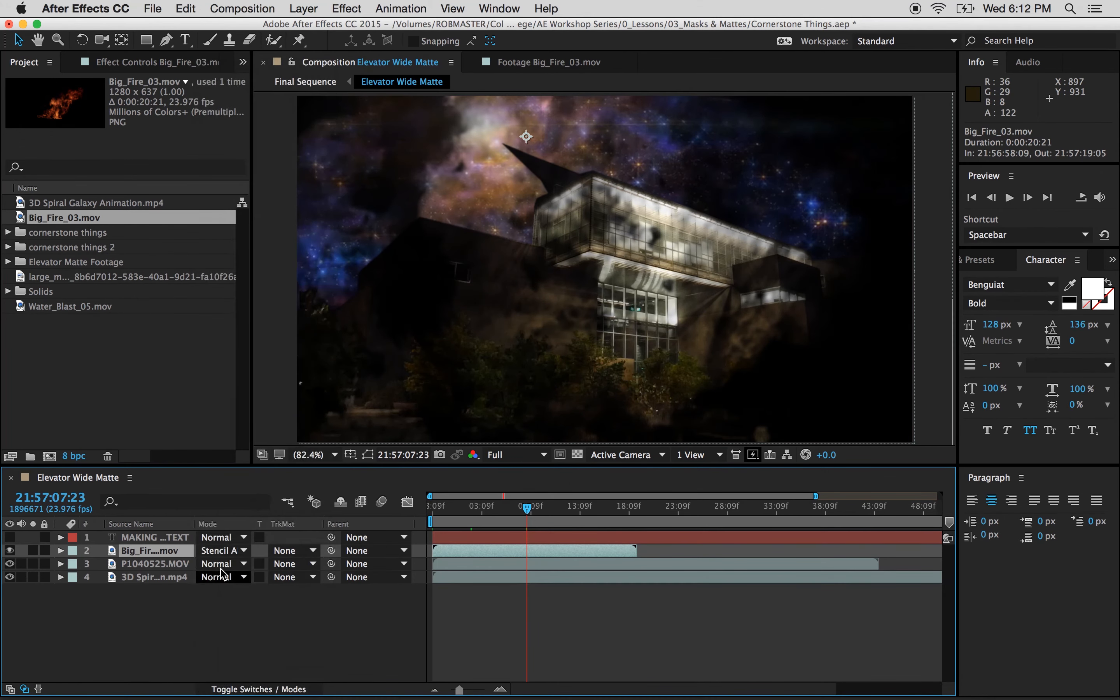
left_click(218, 550)
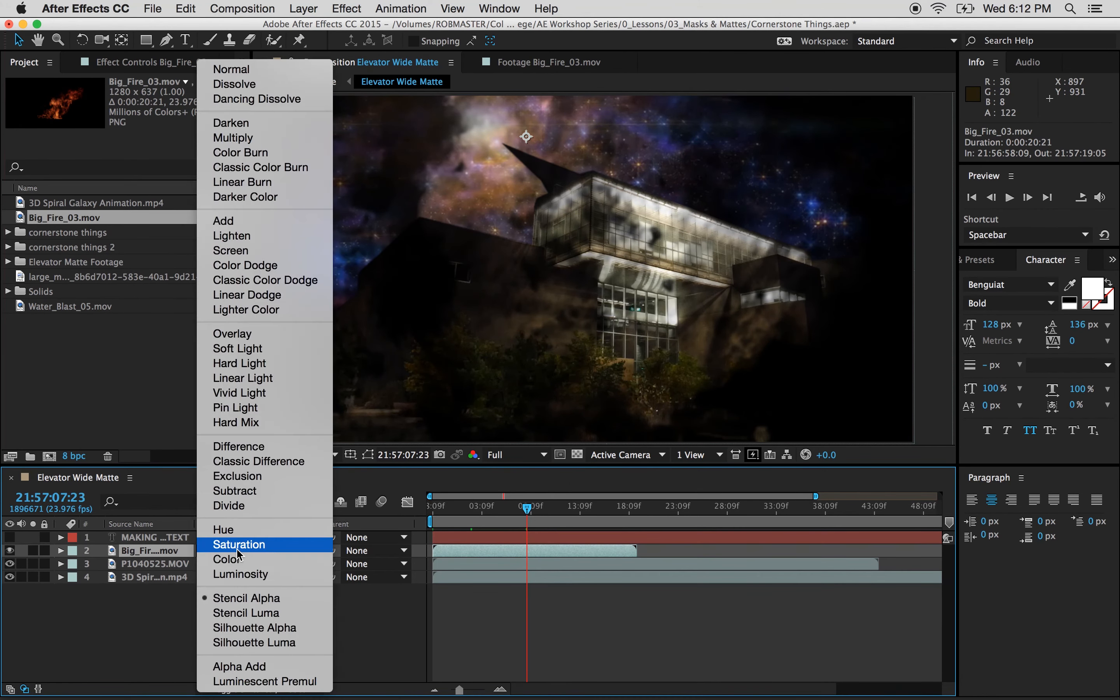
left_click(271, 628)
left_click_drag(469, 507, 500, 507)
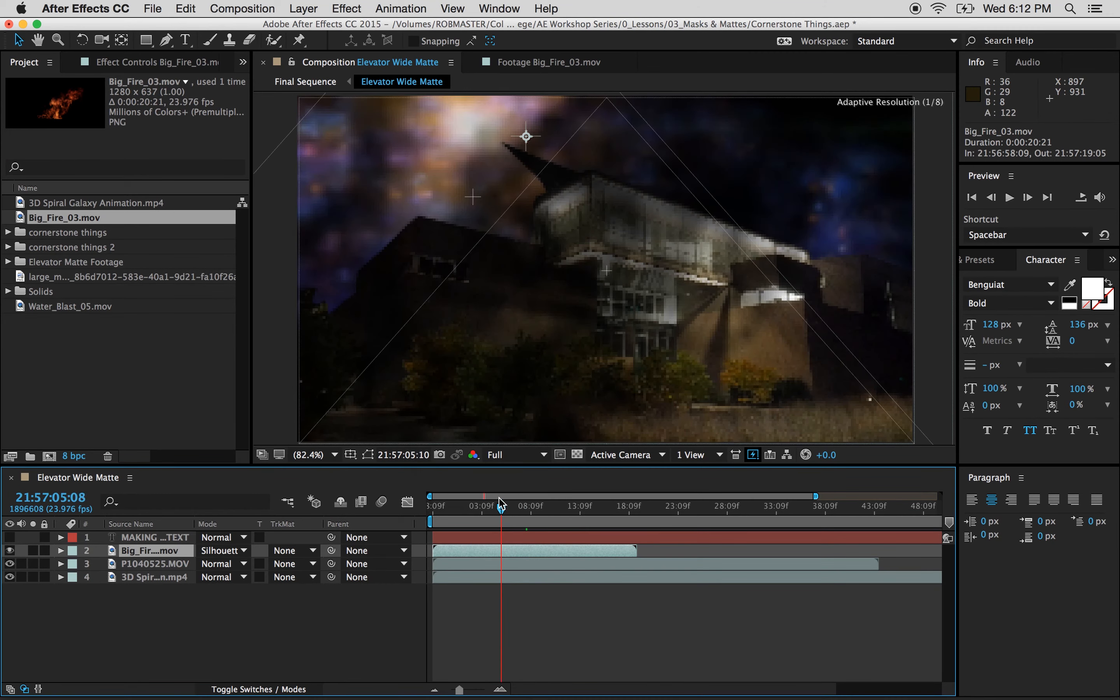
Step: Delete the Big_Fire_03.mov layer and turn on the white text layer's visibility
key("Delete")
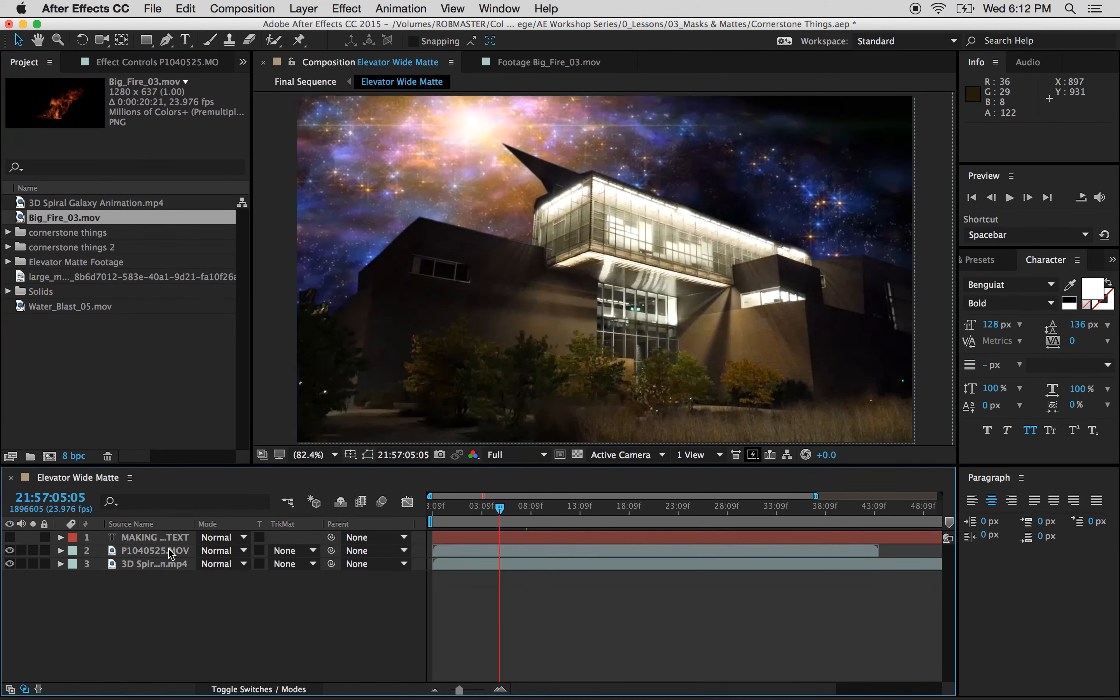
left_click(167, 538)
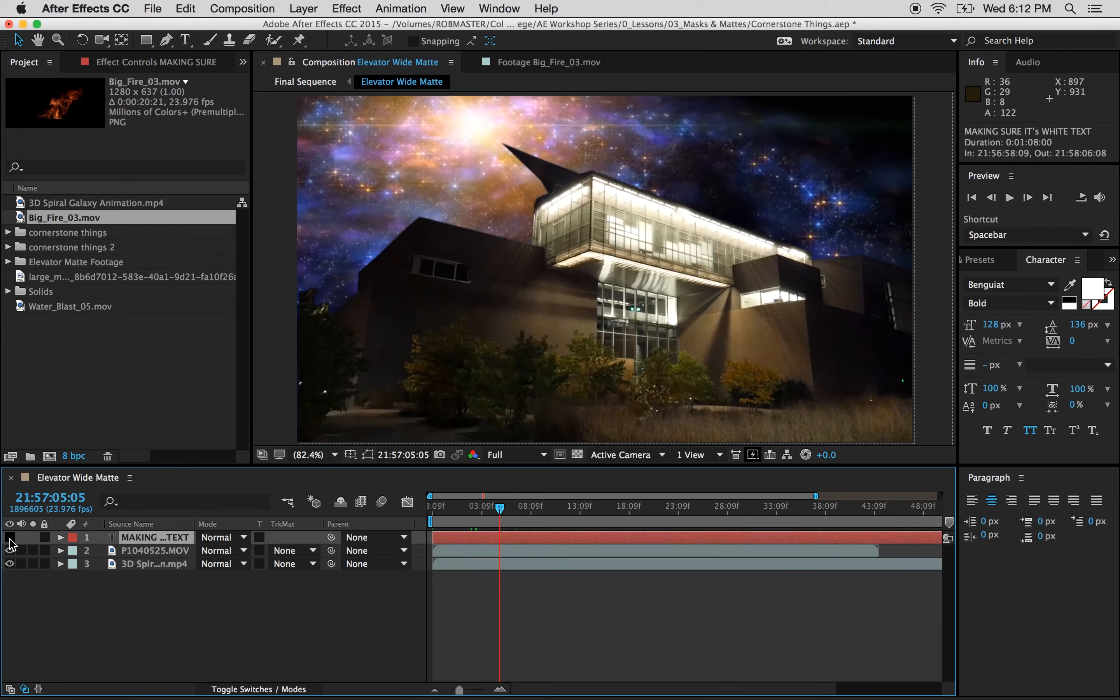
left_click(9, 537)
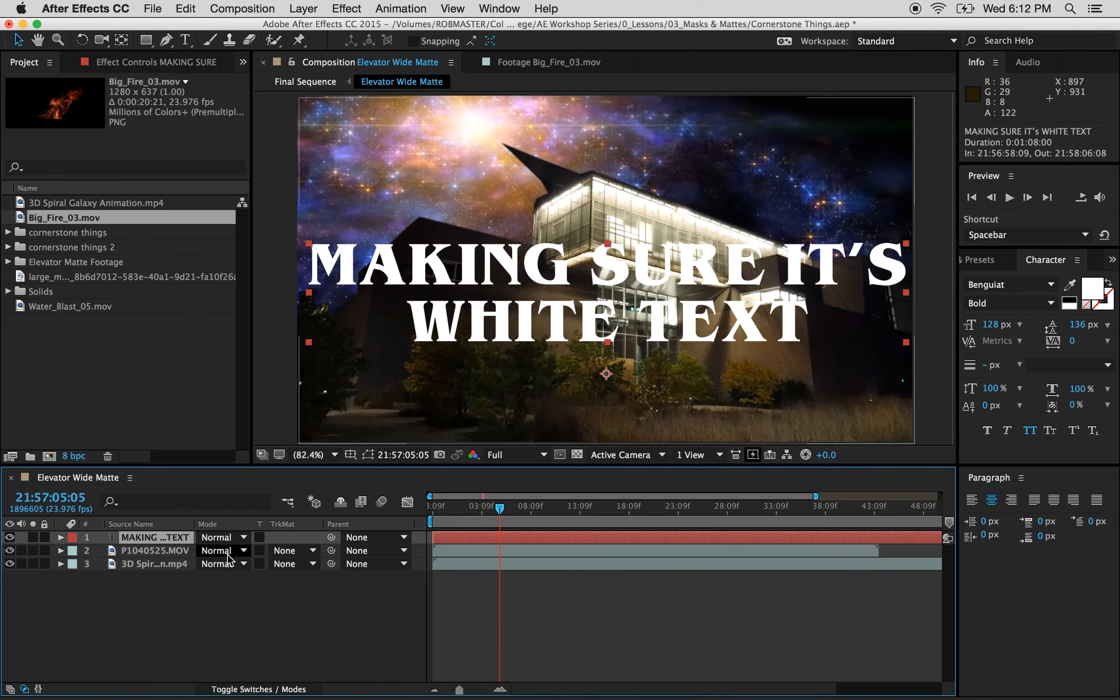
Step: Try Stencil Luma and Silhouette Luma as the white text layer's blending mode
left_click(237, 539)
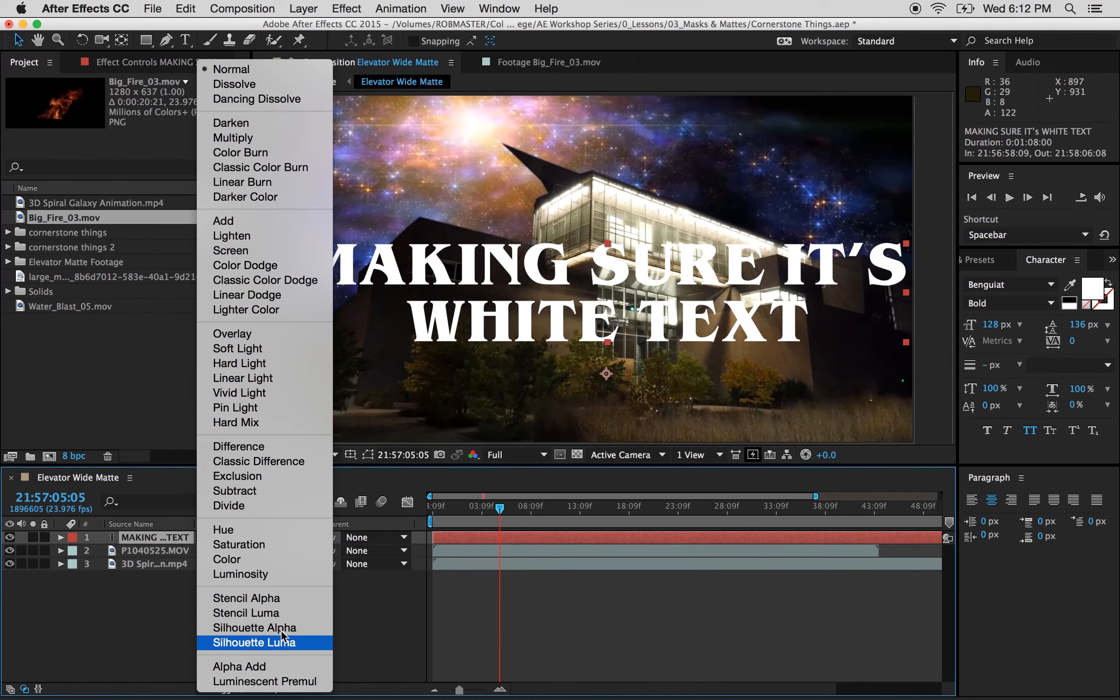
left_click(282, 613)
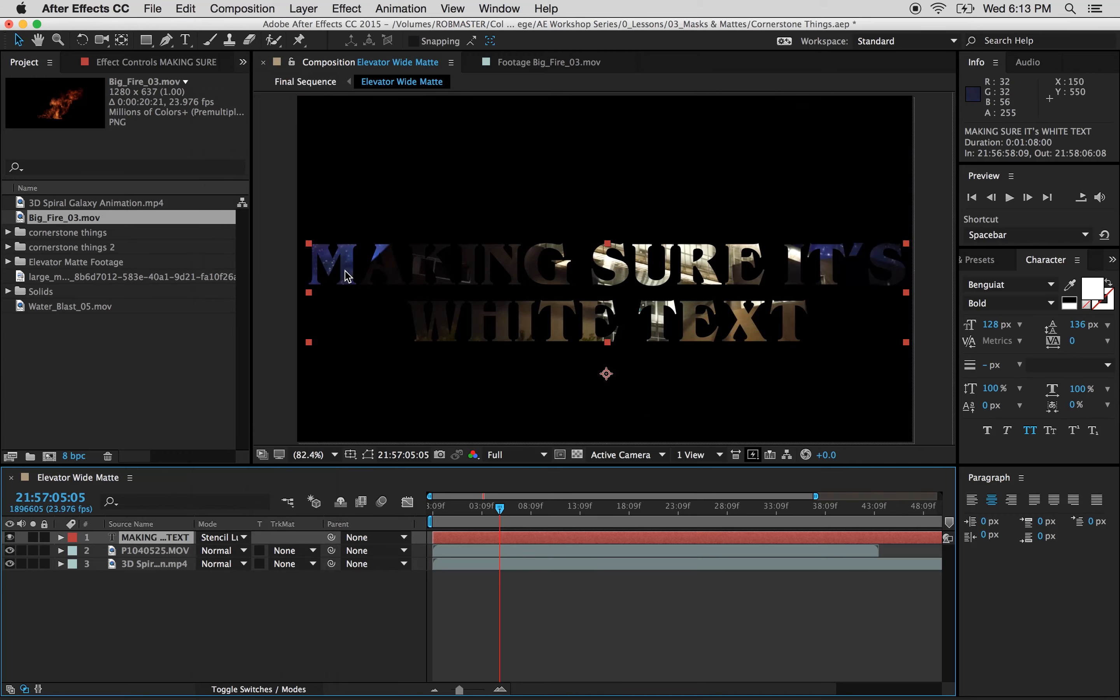
left_click(222, 538)
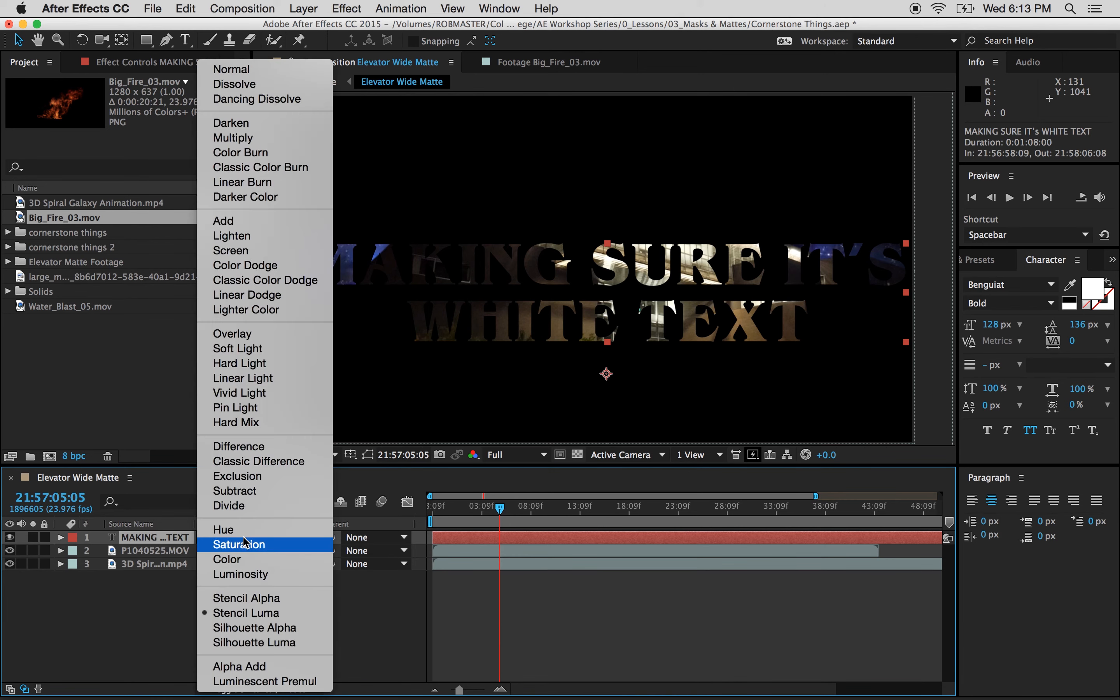
left_click(250, 642)
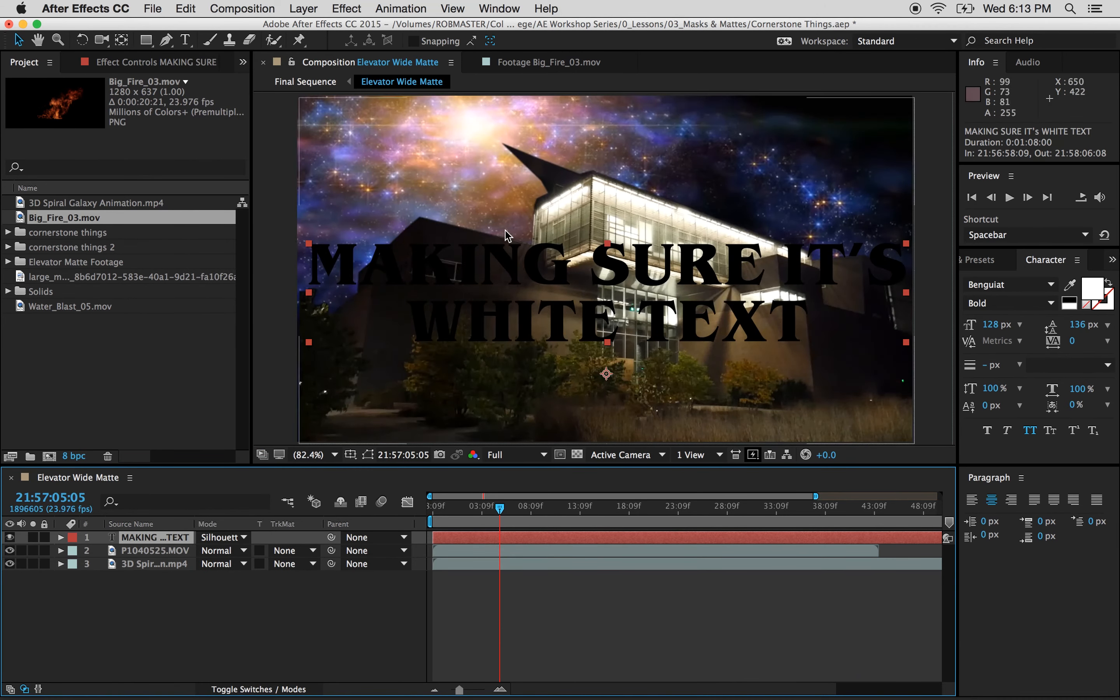
left_click(222, 538)
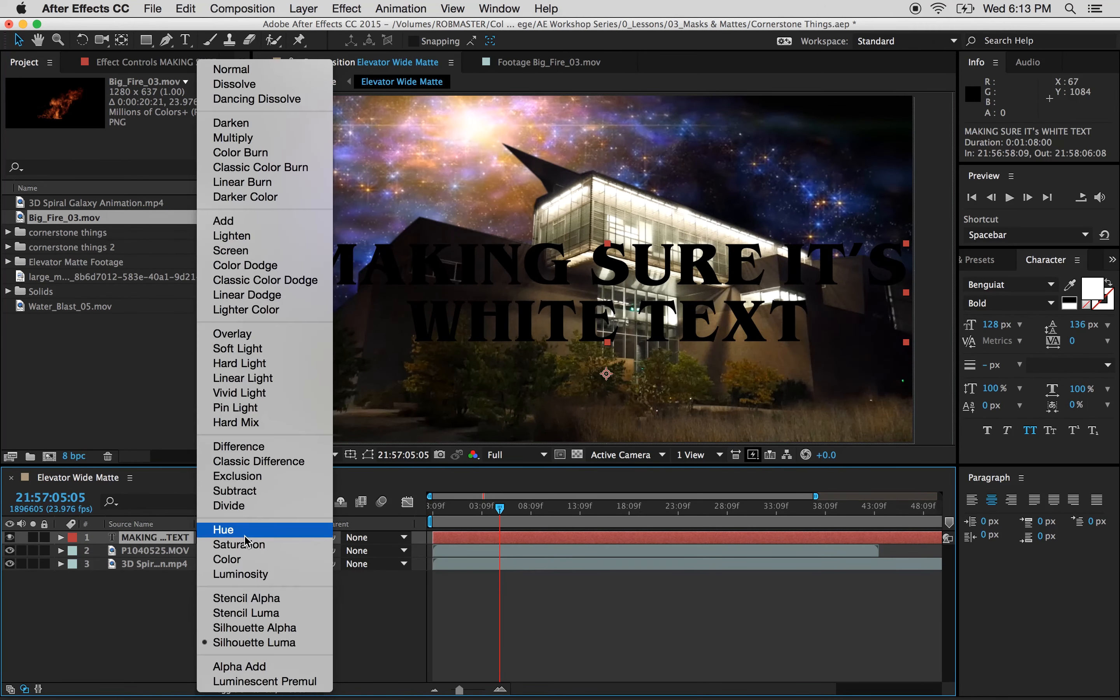
left_click(345, 610)
Step: Try Luma Matte "MAKING SURE IT's WHITE TEXT" as P1040525.MOV's track matte
left_click(284, 551)
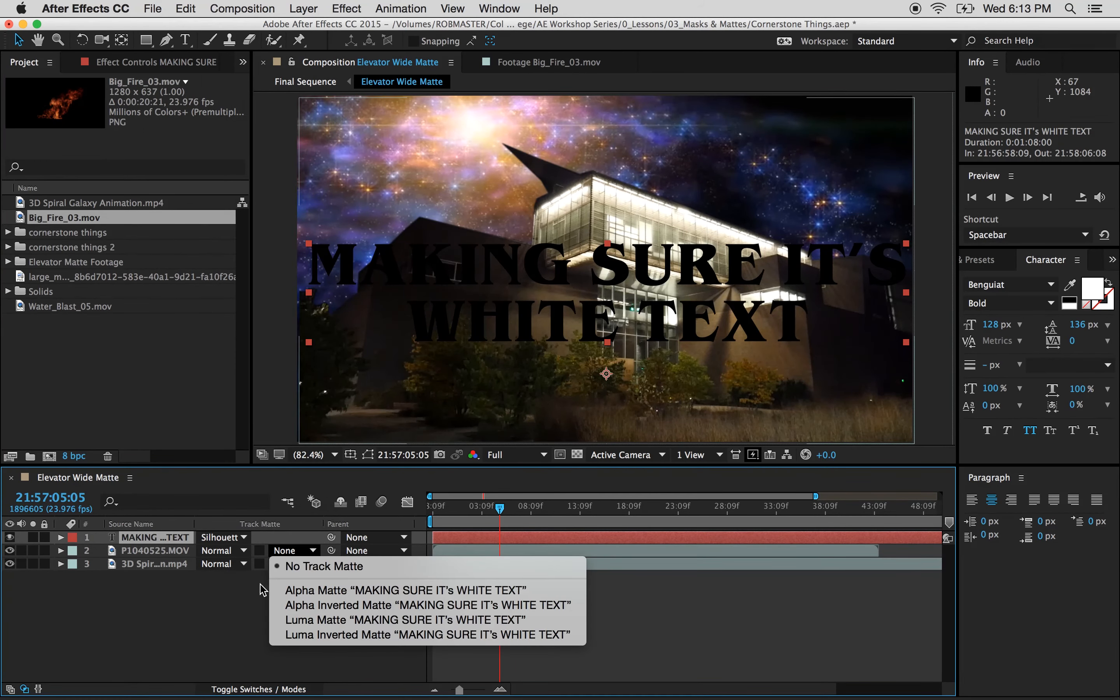
left_click(249, 617)
left_click(291, 551)
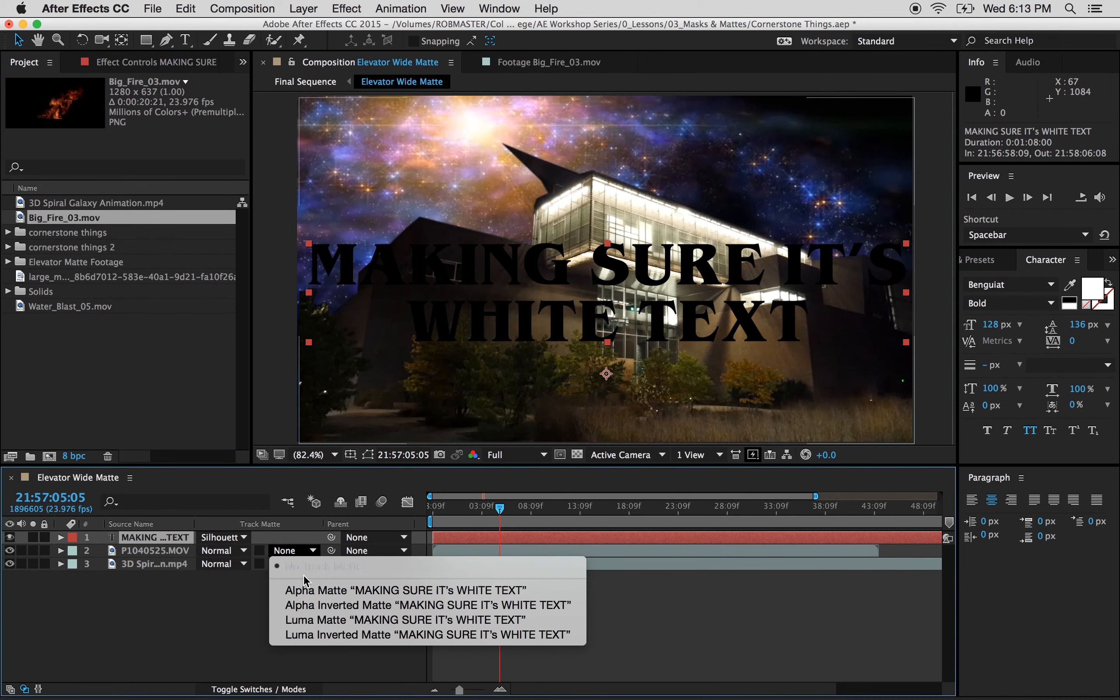
left_click(343, 620)
Step: Set the white text layer's blending mode to Normal and P1040525.MOV's track matte to No Track Matte
left_click(222, 537)
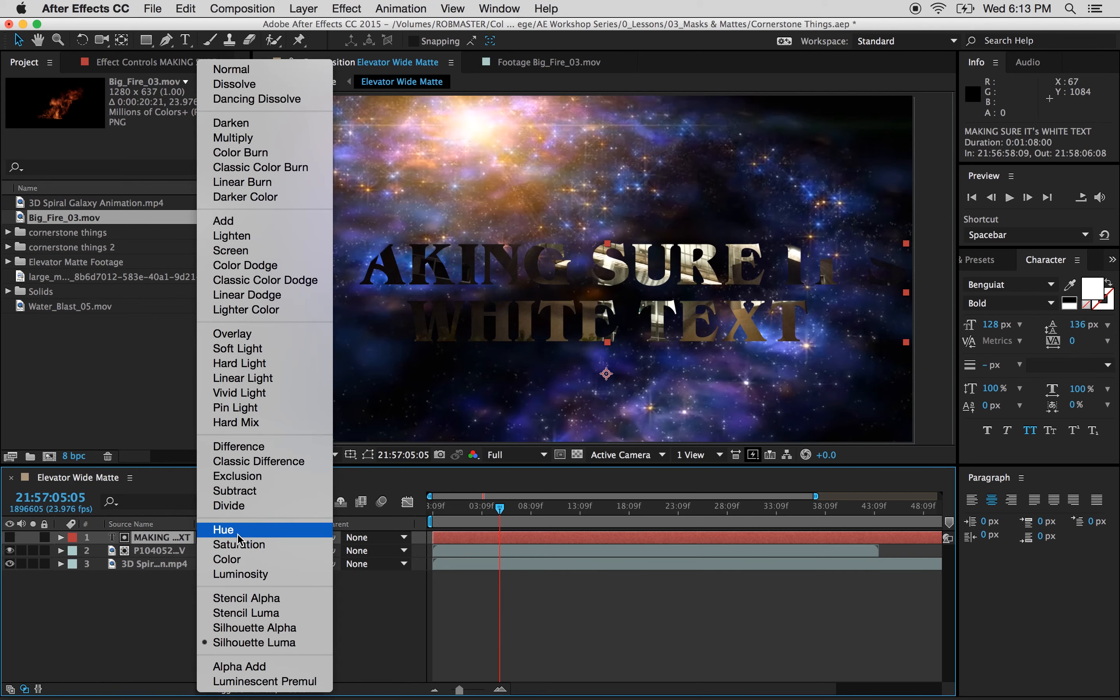
left_click(248, 68)
left_click(304, 607)
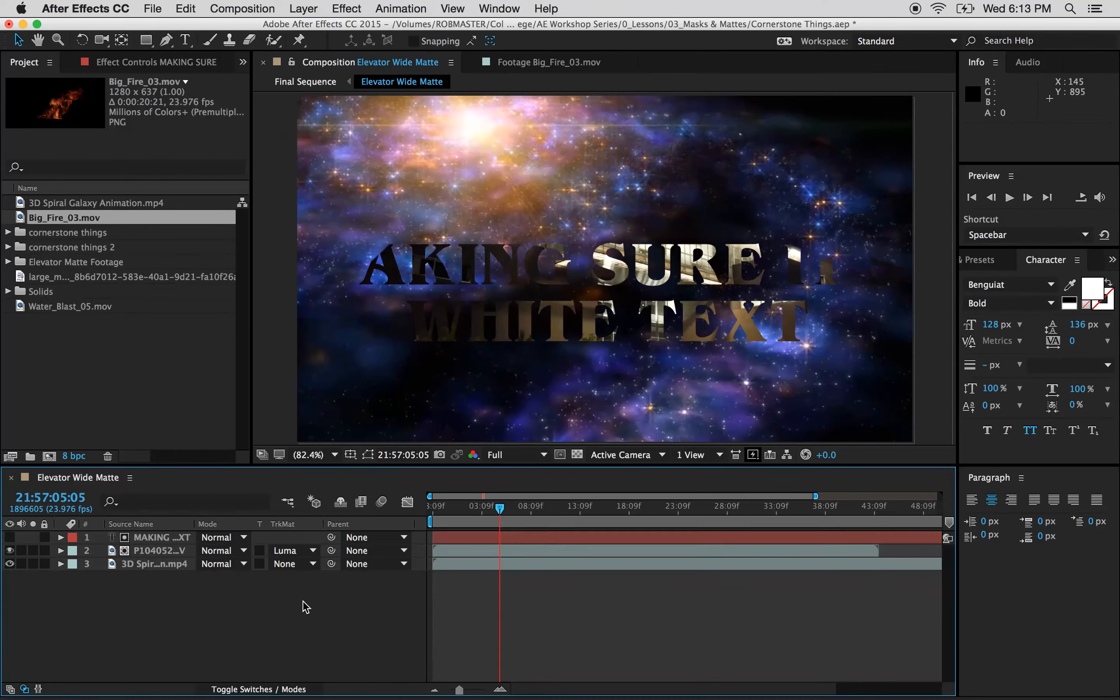
left_click(289, 553)
left_click(301, 576)
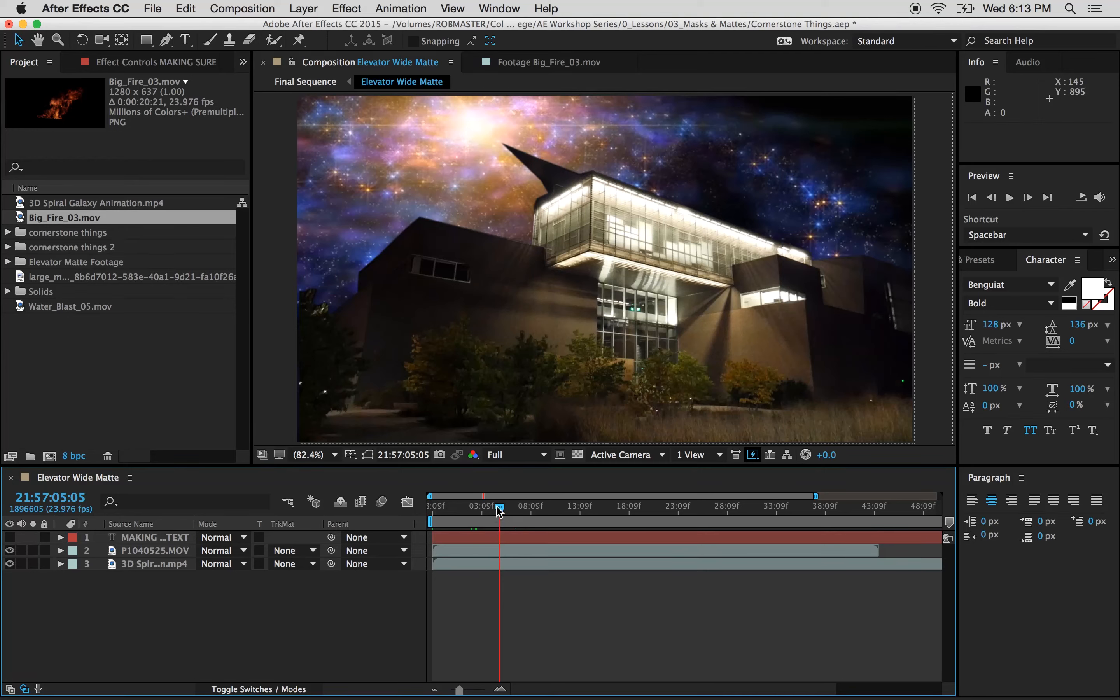
Step: Set the work area to run from 21:56:58:09 to 21:57:12:20 and return the playhead to its start
left_click(485, 508)
left_click_drag(467, 511, 574, 513)
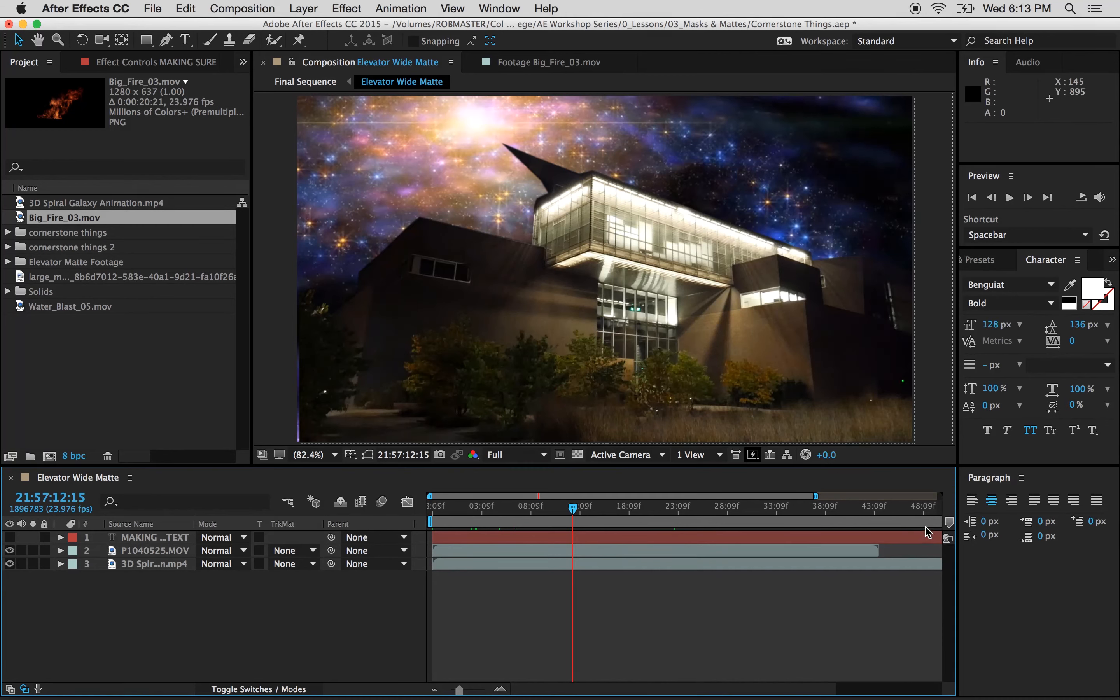
key("minus")
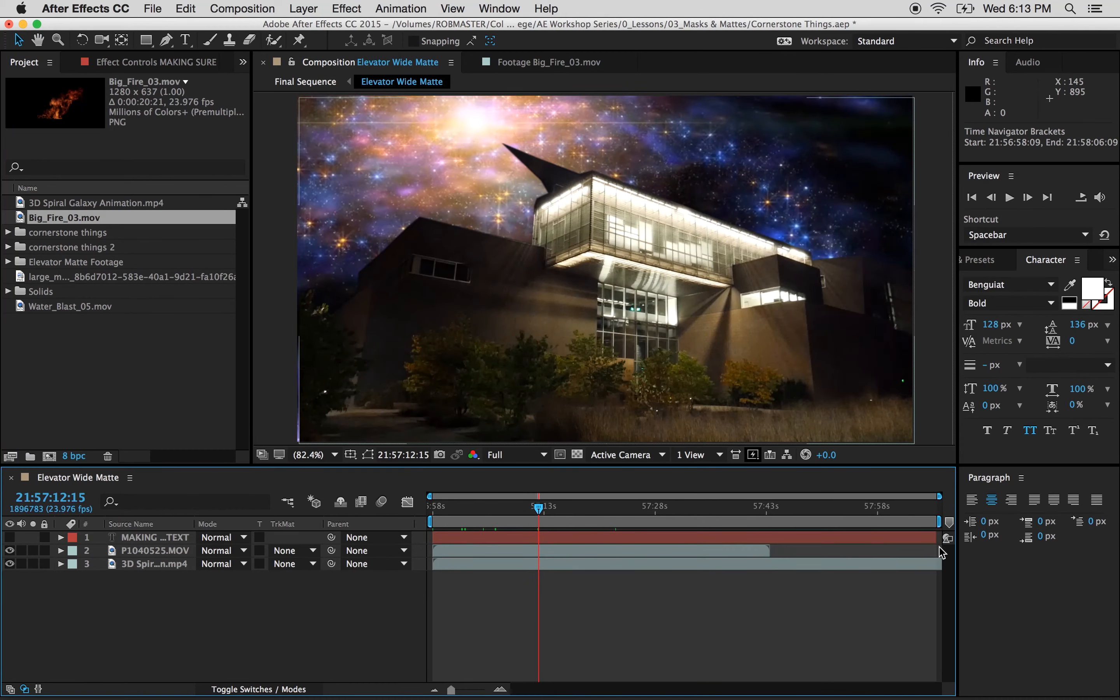
left_click_drag(939, 522, 970, 552)
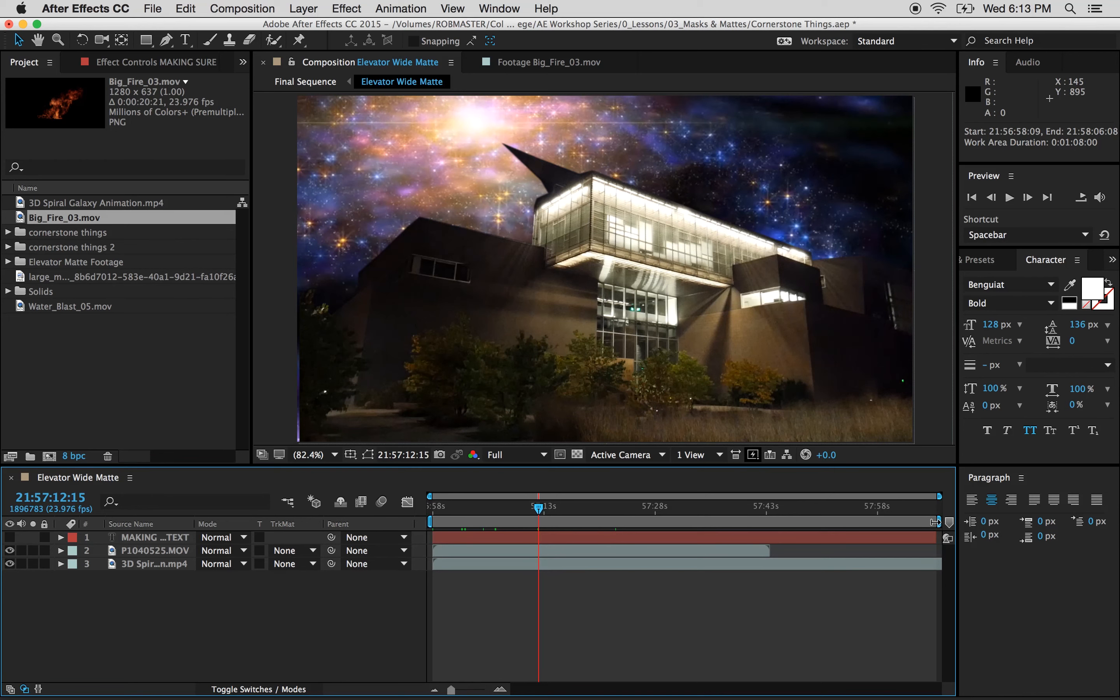
left_click_drag(936, 522, 403, 526)
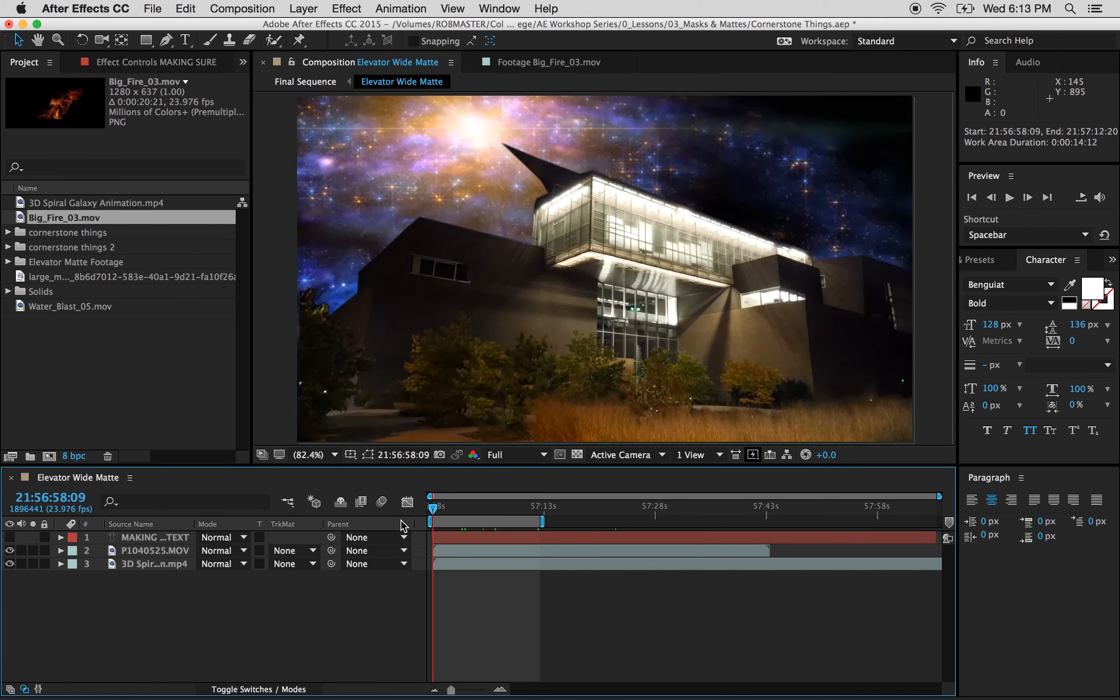
Step: Add the Elevator Wide Matte composition to the Render Queue and delete the finished Final Sequence render item
left_click(156, 7)
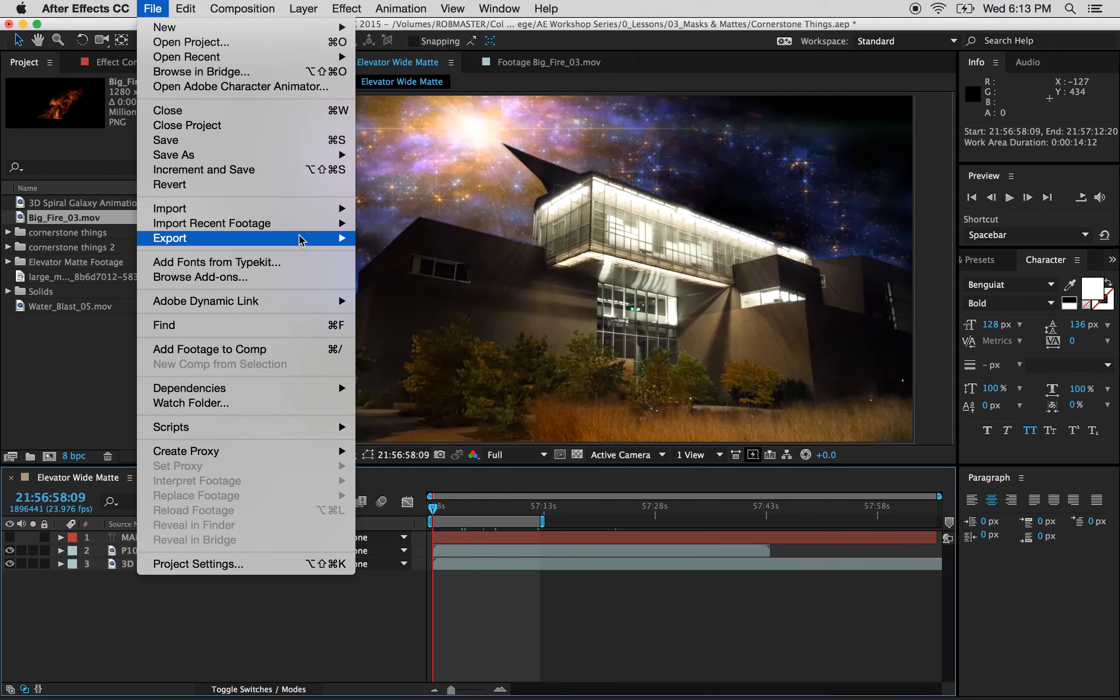
mouse_move(299, 240)
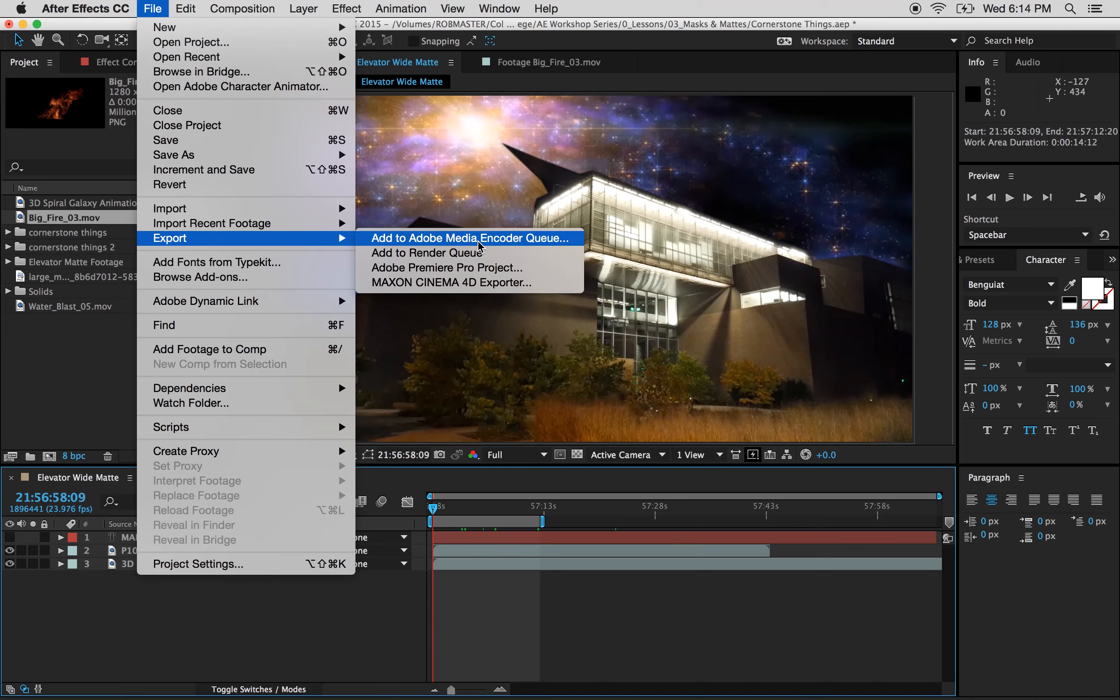
left_click(457, 261)
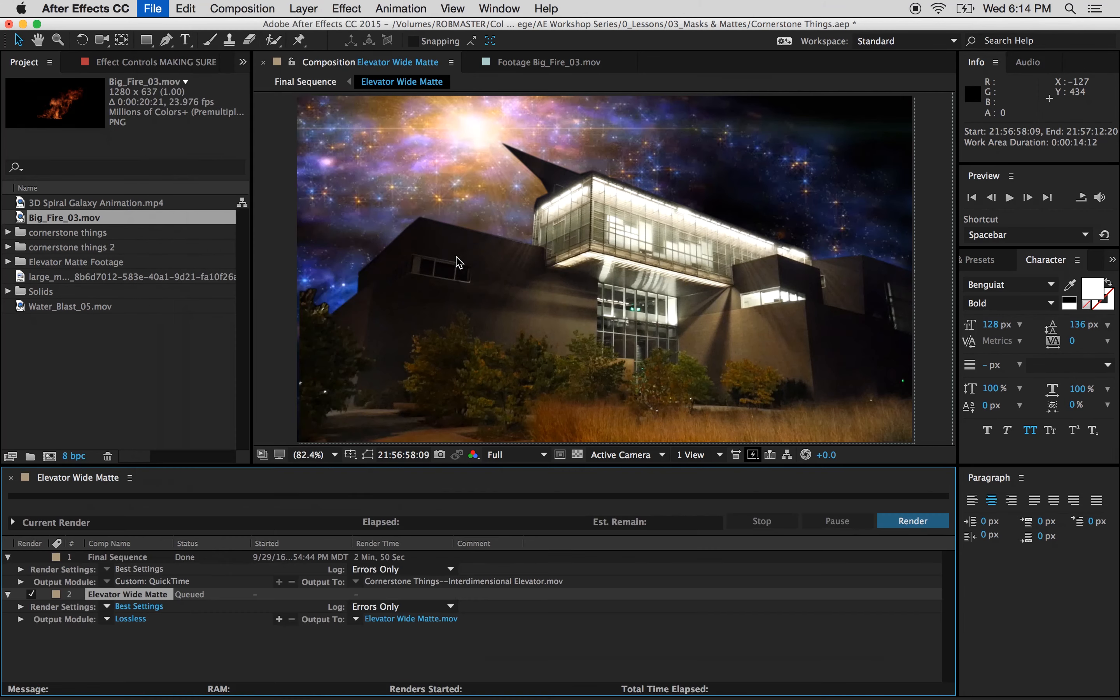
left_click(114, 555)
key("Delete")
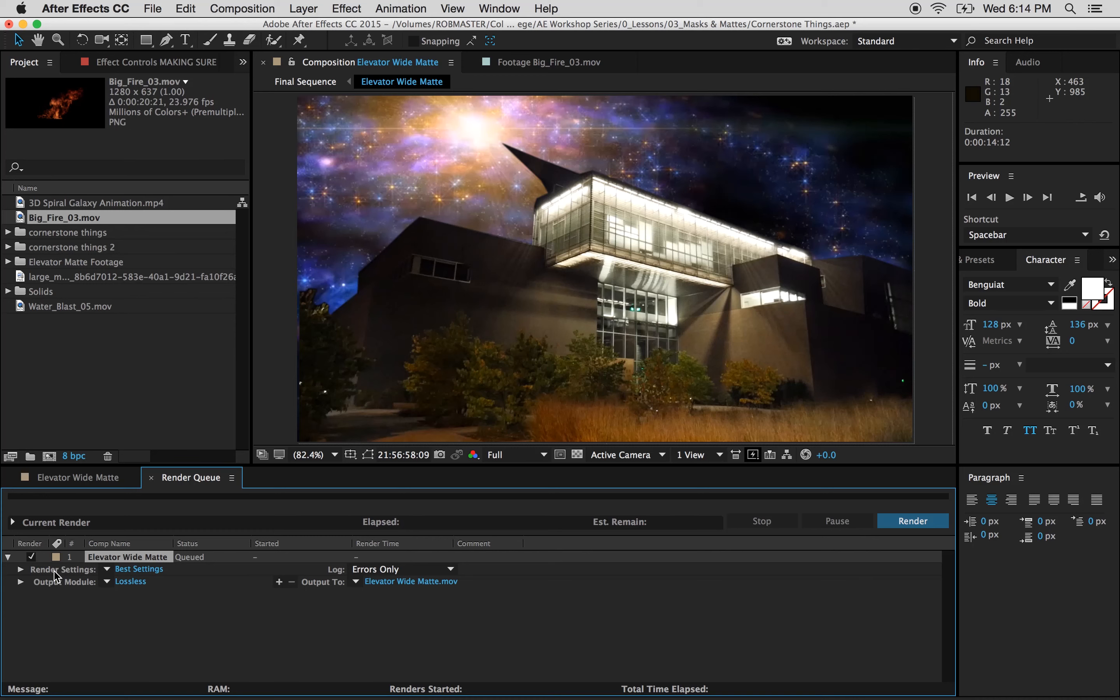
Step: Accept the Elevator Wide Matte render settings with Best quality, Full resolution and the Work Area Only time span
left_click(139, 569)
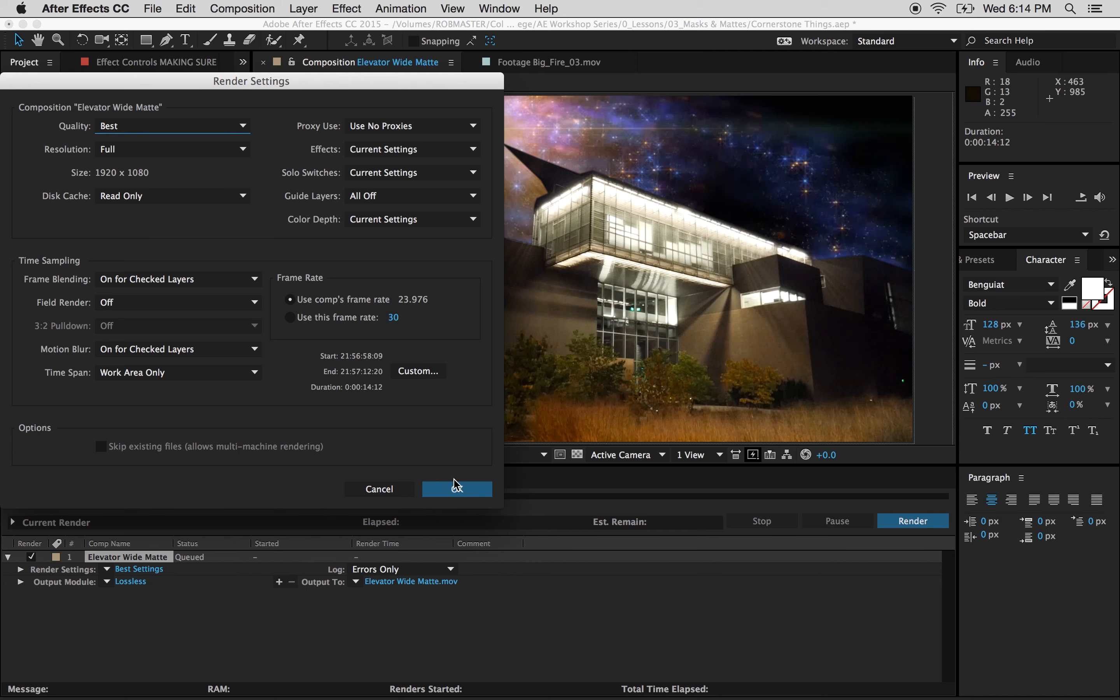
left_click(453, 490)
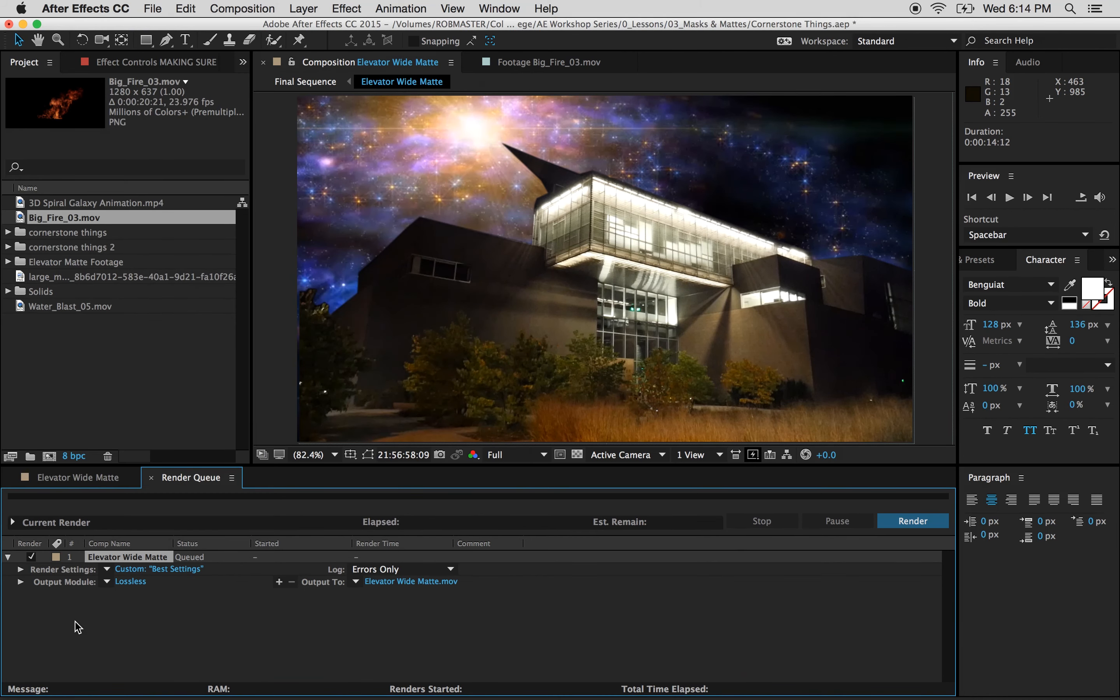
Step: Set the output module to the QuickTime format with Apple ProRes 422 as the video codec
left_click(131, 581)
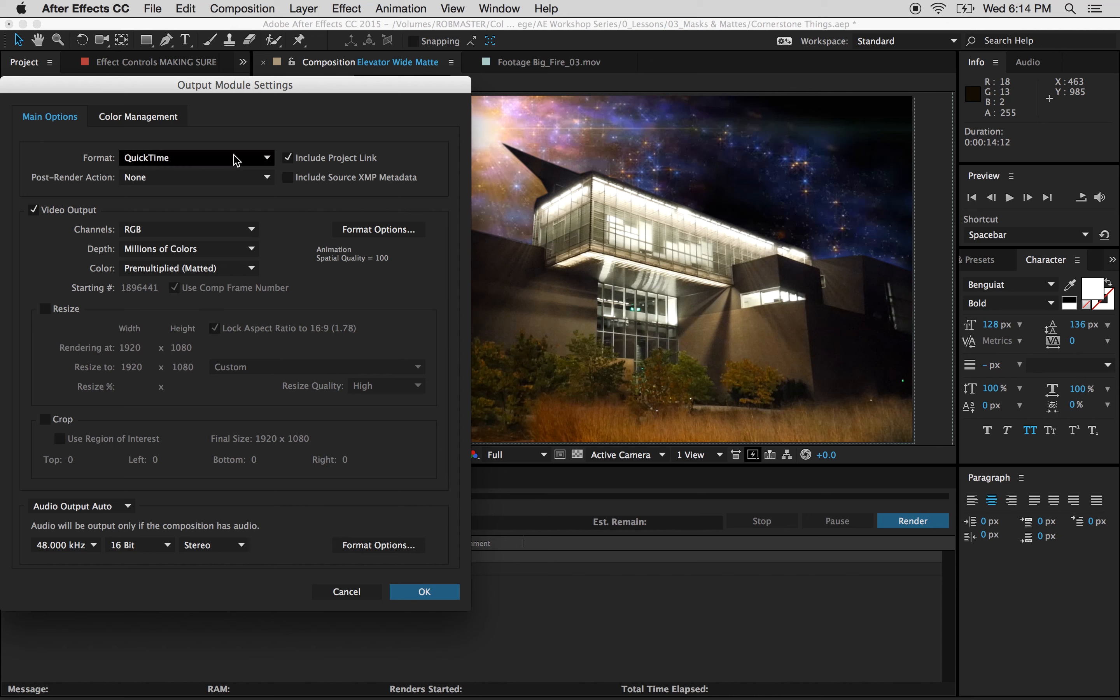
left_click(193, 161)
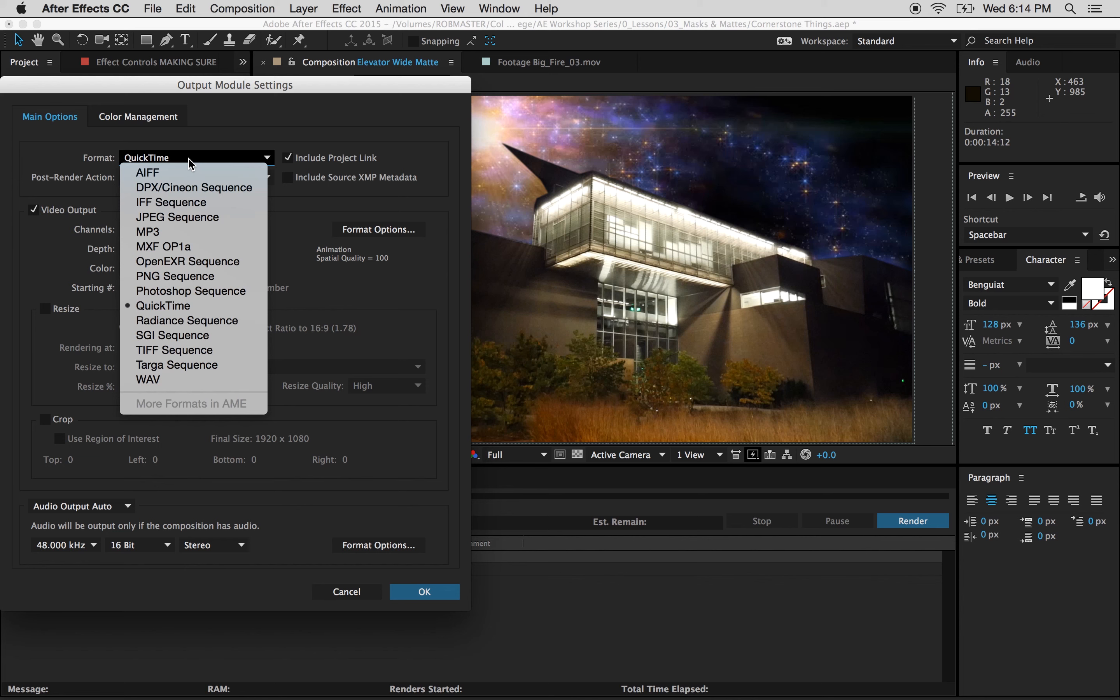
left_click(190, 307)
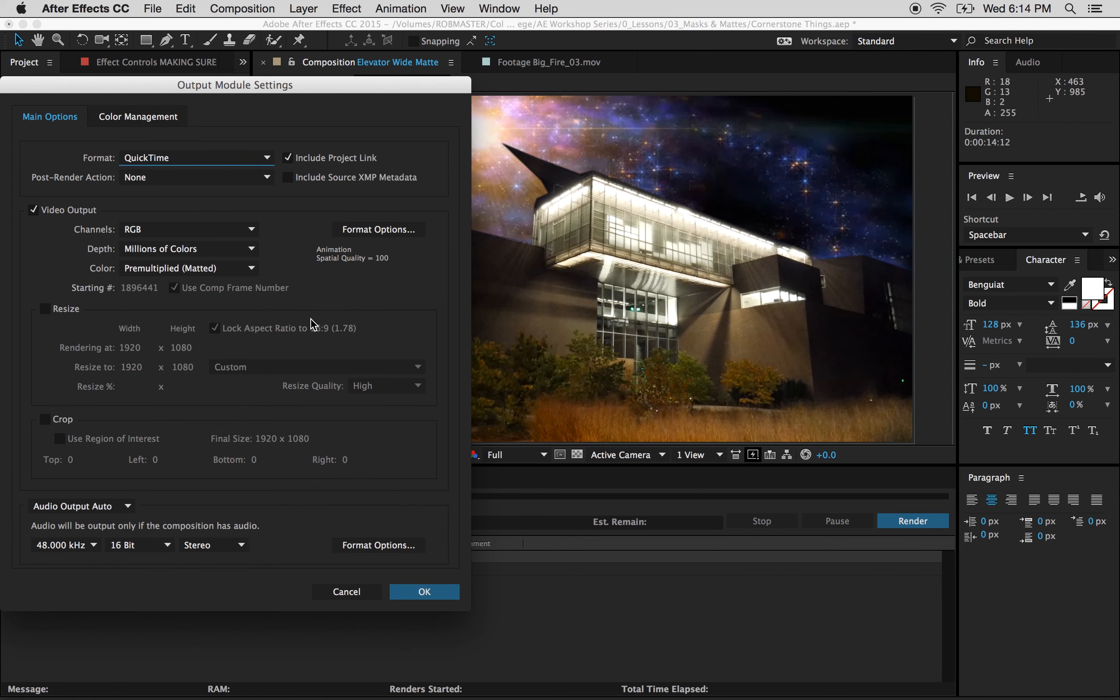
left_click(379, 229)
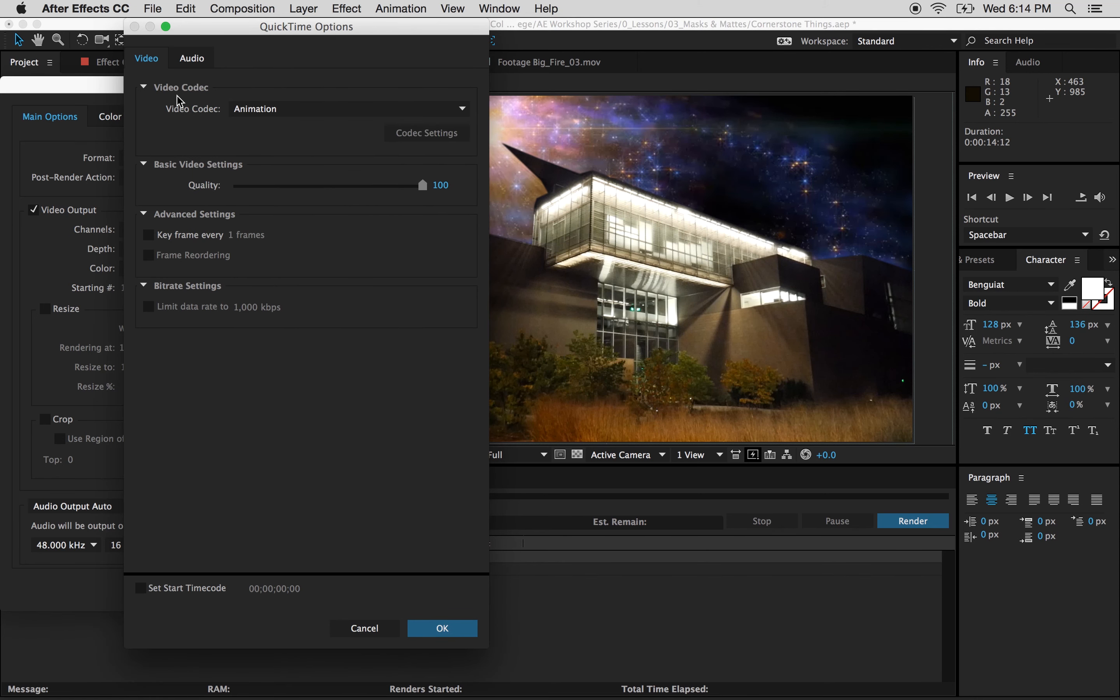
left_click(301, 109)
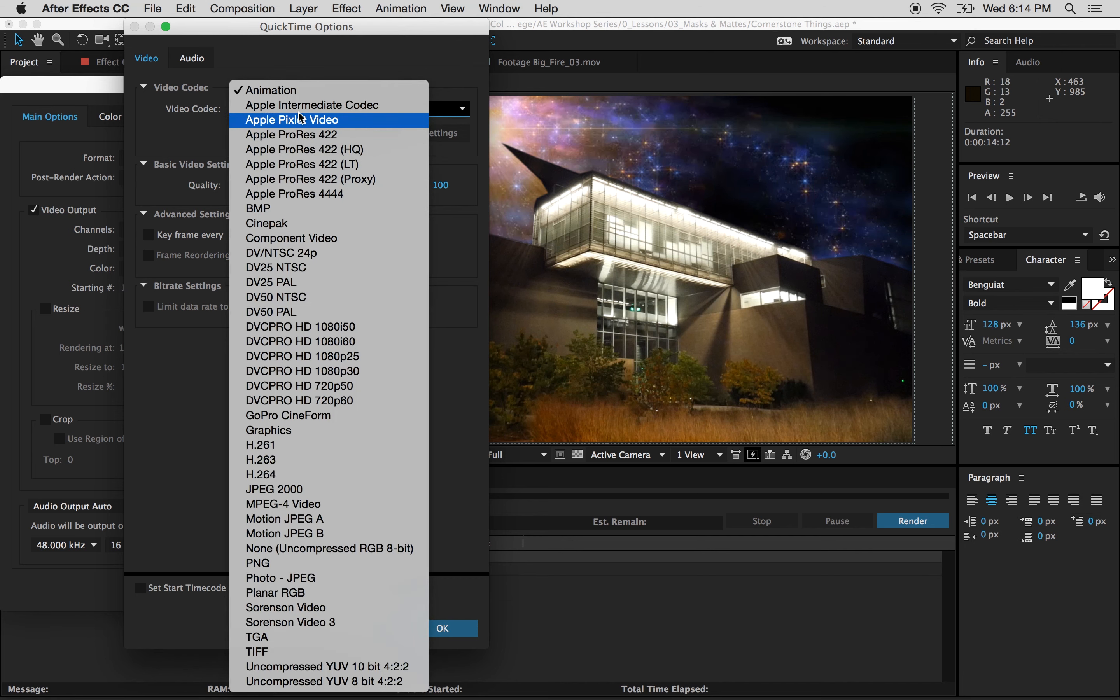
left_click(332, 136)
left_click(333, 111)
left_click(317, 135)
left_click(452, 628)
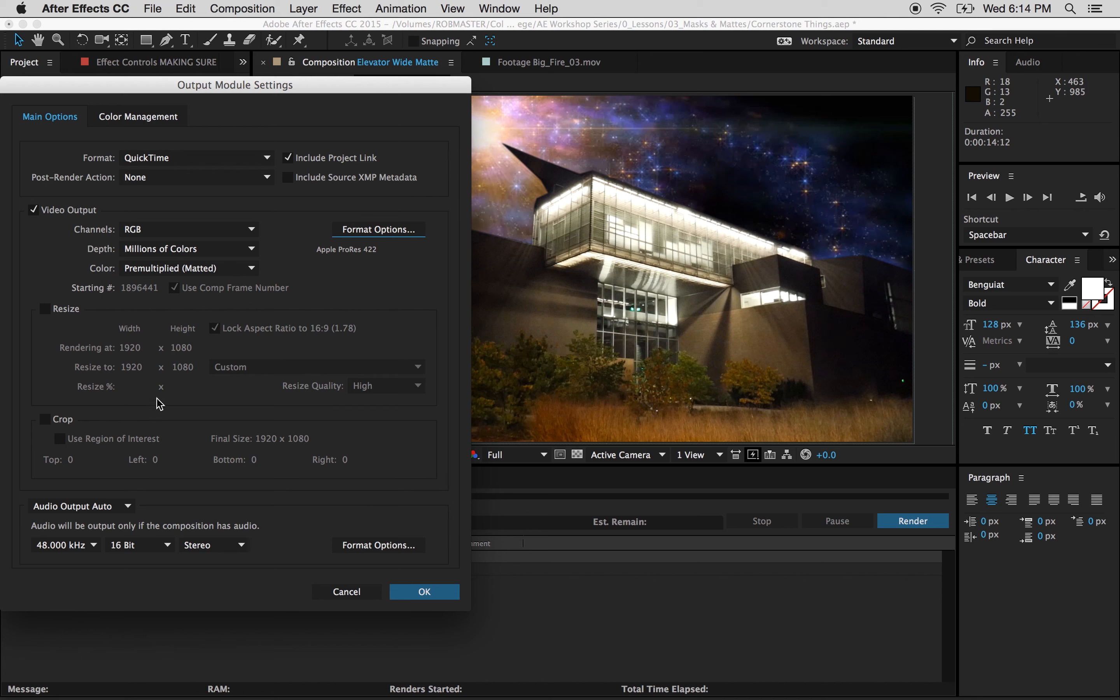
Step: Check the channel, depth and color options, keep RGB, Millions of Colors and Premultiplied (Matted), and accept the output module settings
left_click(146, 231)
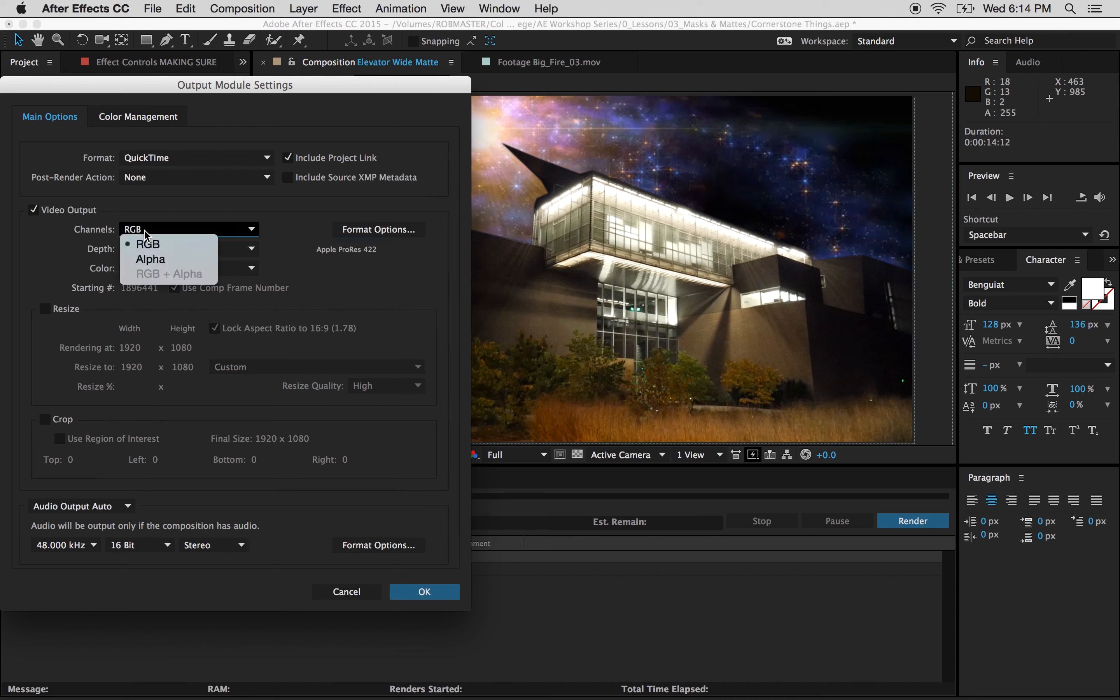
left_click(146, 230)
left_click(194, 250)
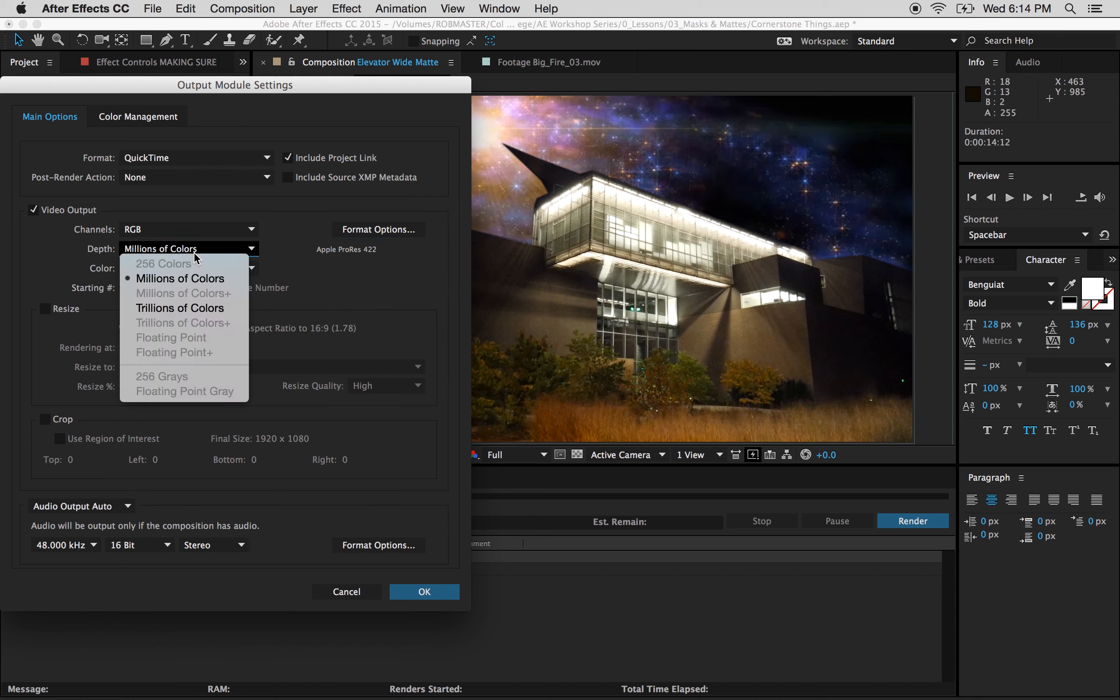
left_click(292, 271)
left_click(209, 267)
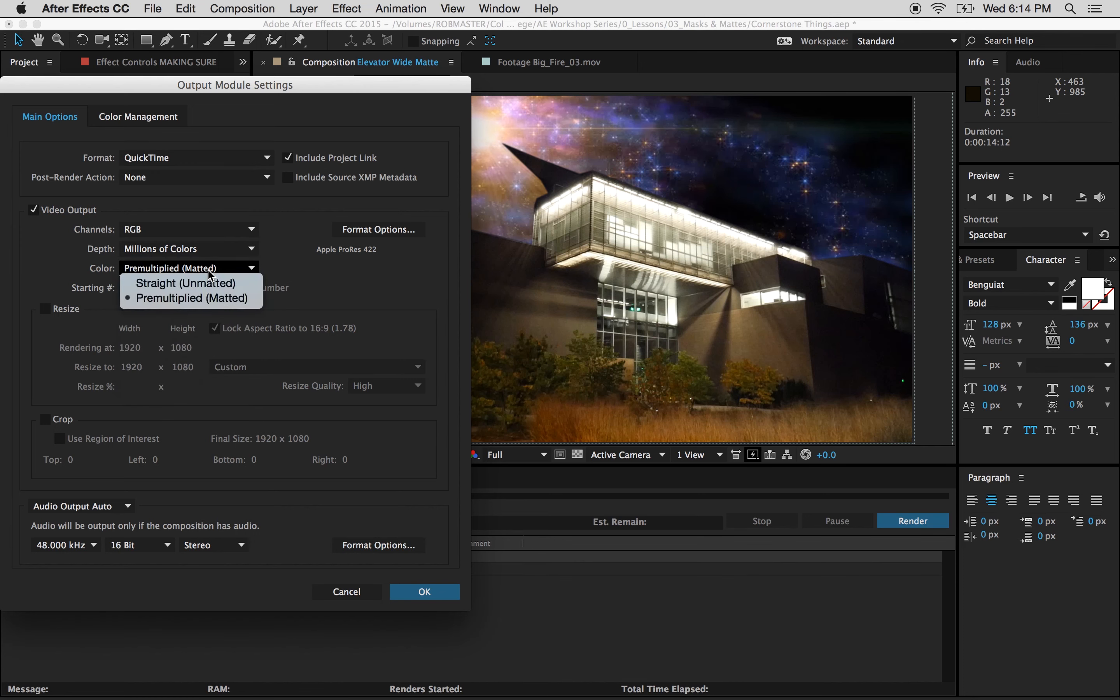
left_click(299, 283)
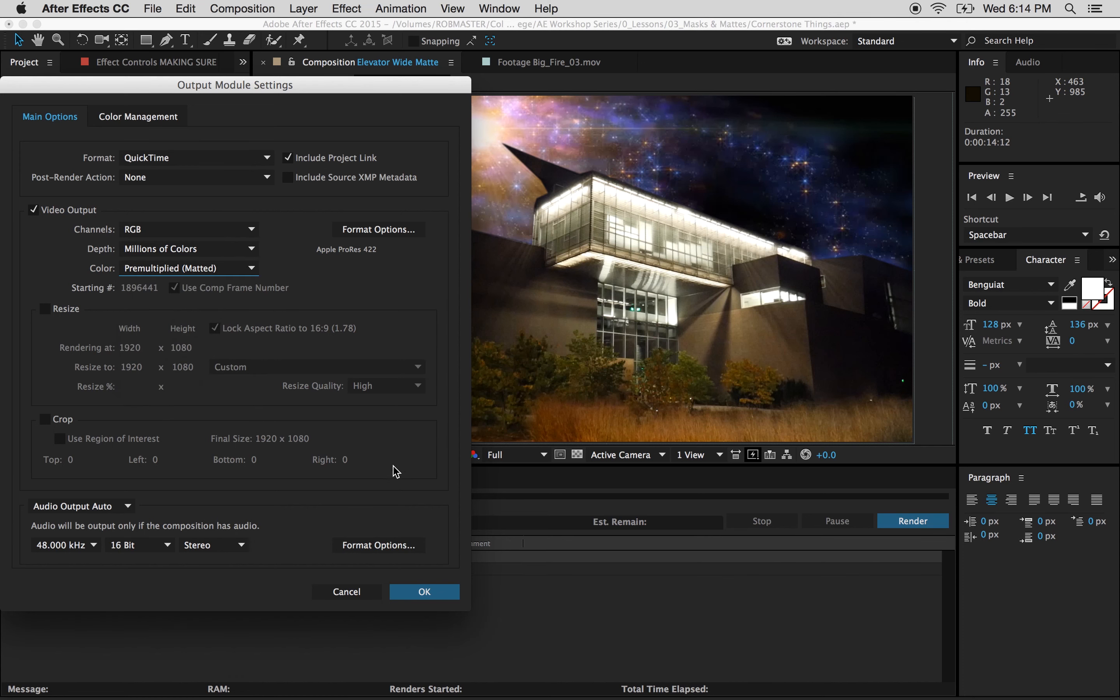
left_click(424, 593)
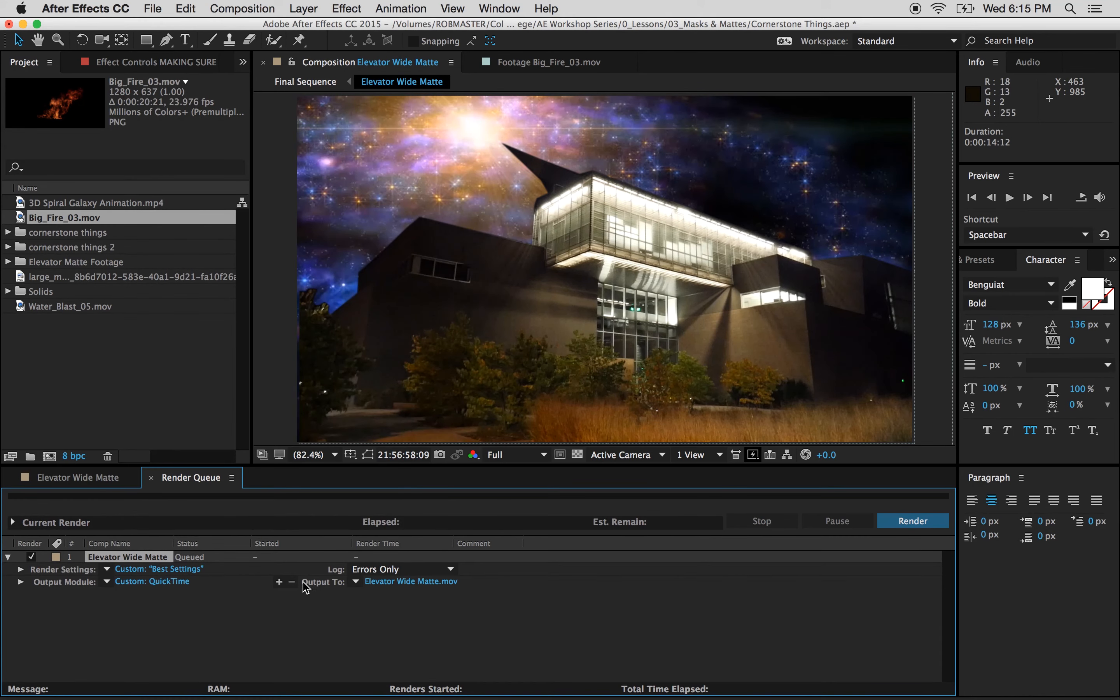
left_click(391, 582)
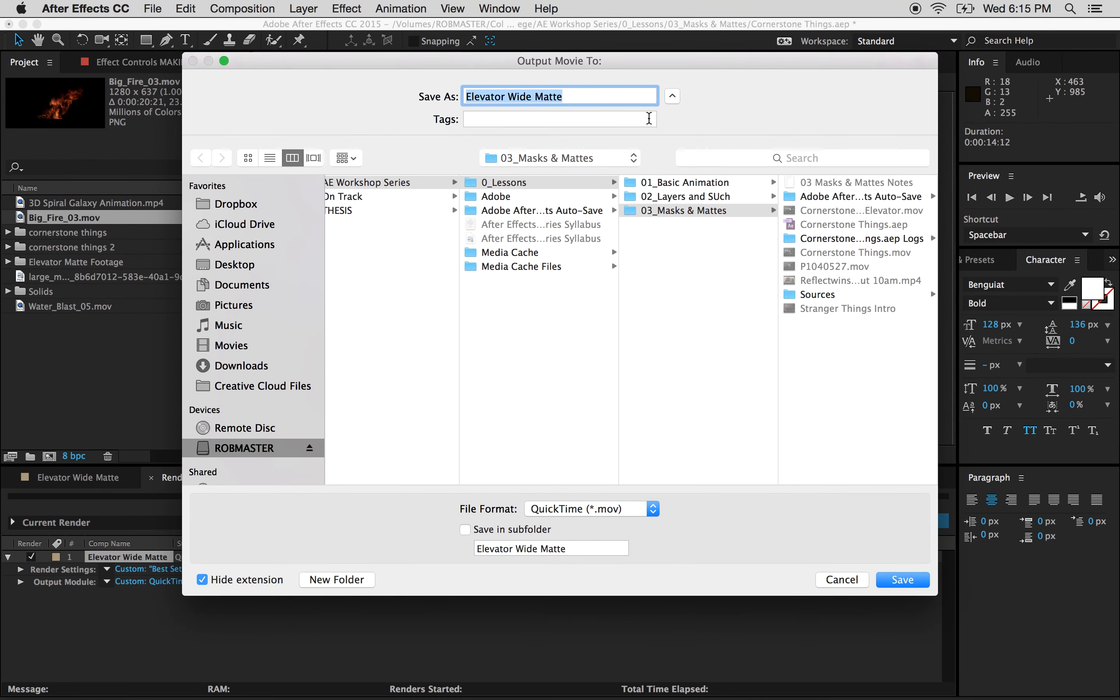
type("sfadlasdflkkfadslksdf")
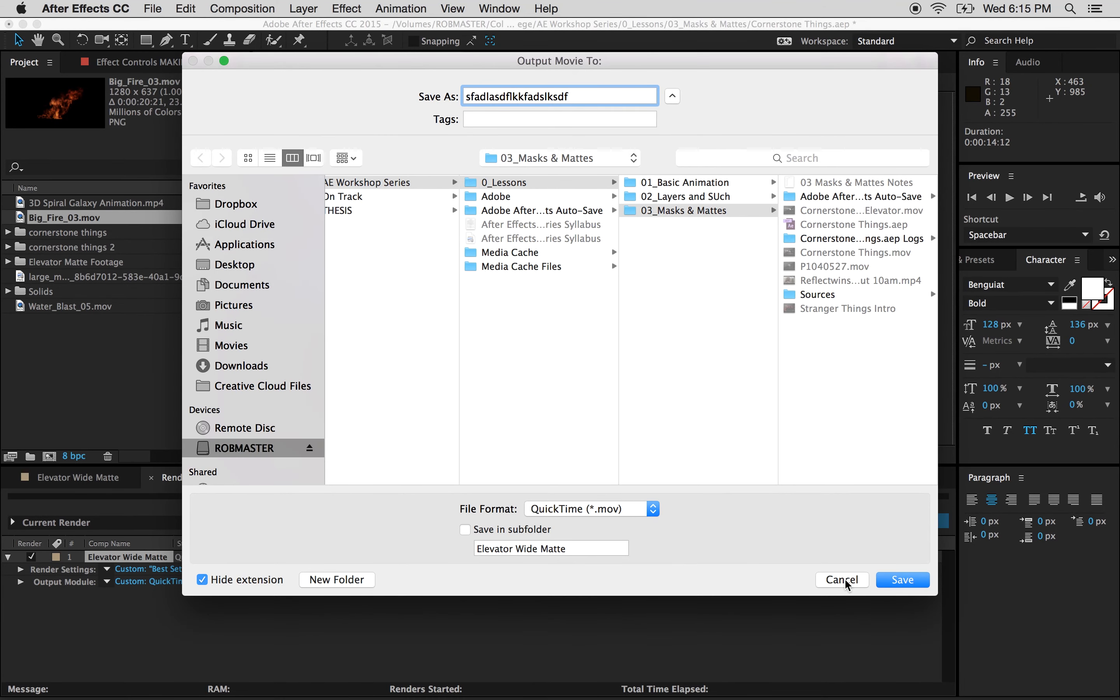
left_click(843, 580)
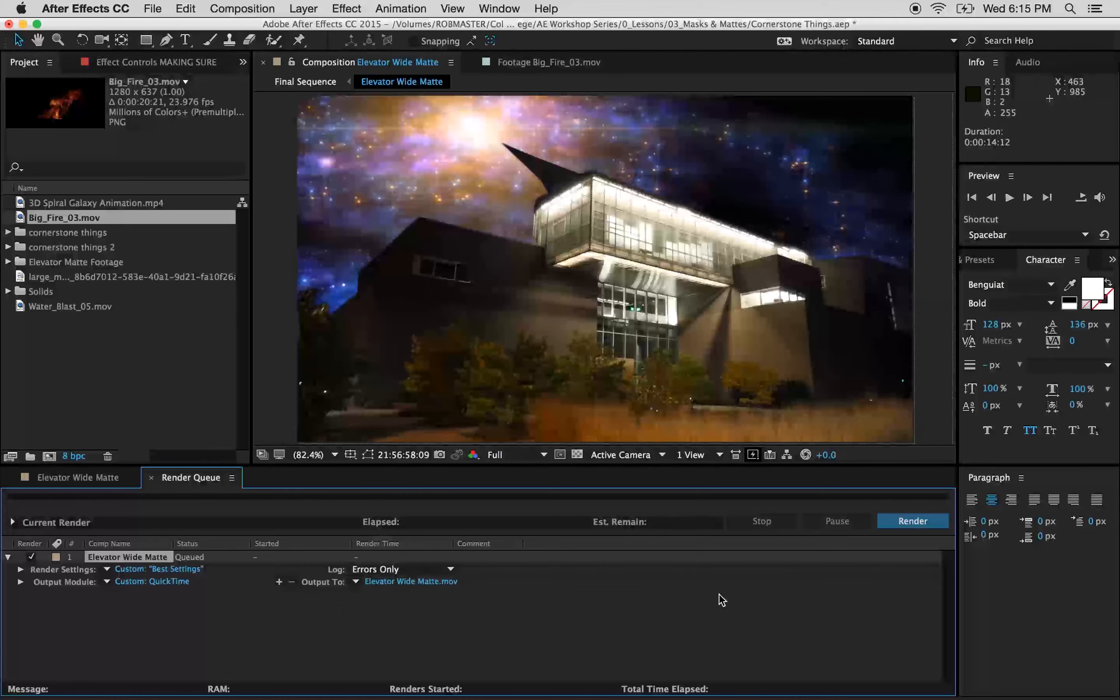
Step: Start rendering the queued Elevator Wide Matte composition
left_click(923, 523)
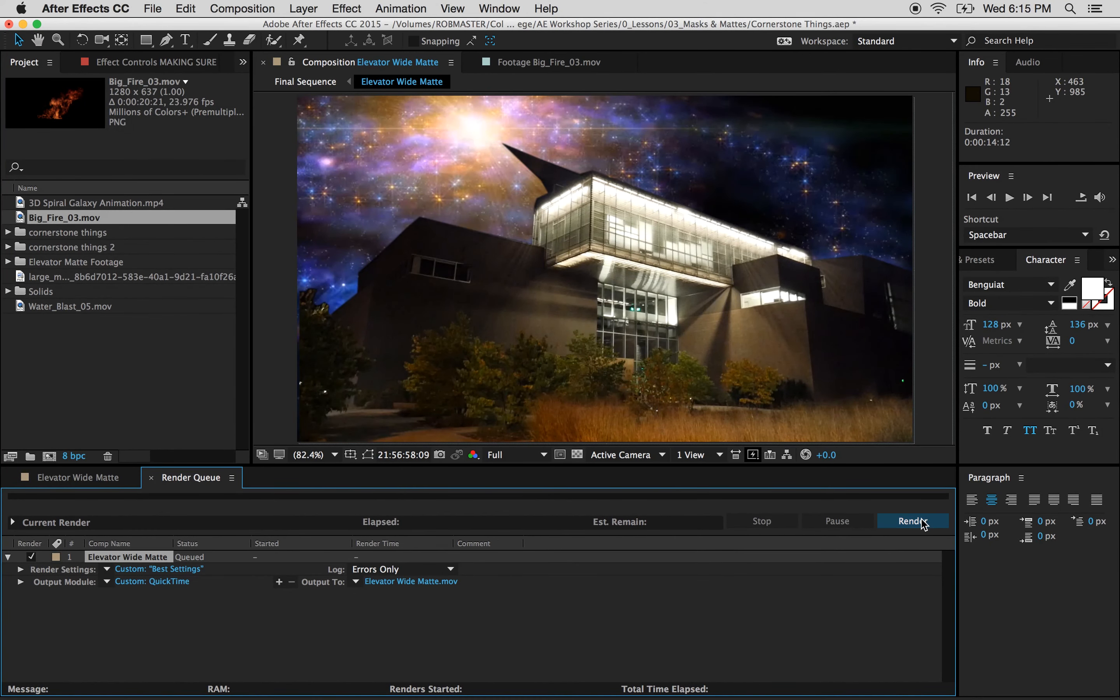